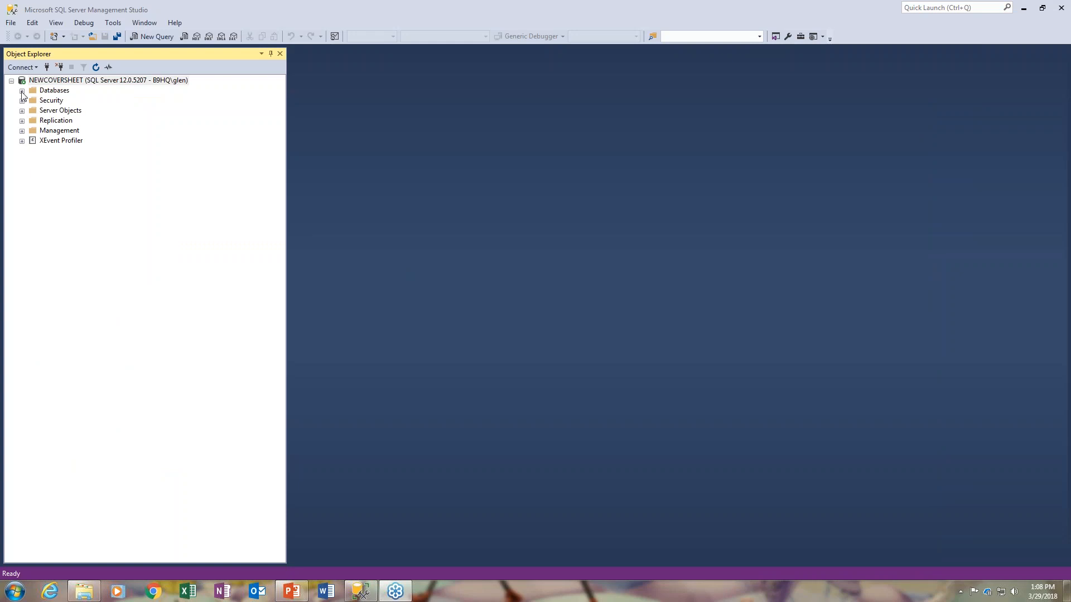
- Browse the RE database's tables and examine the columns of dbo.PROPOSAL
{"action": "left_click", "coordinate": [21, 90]}
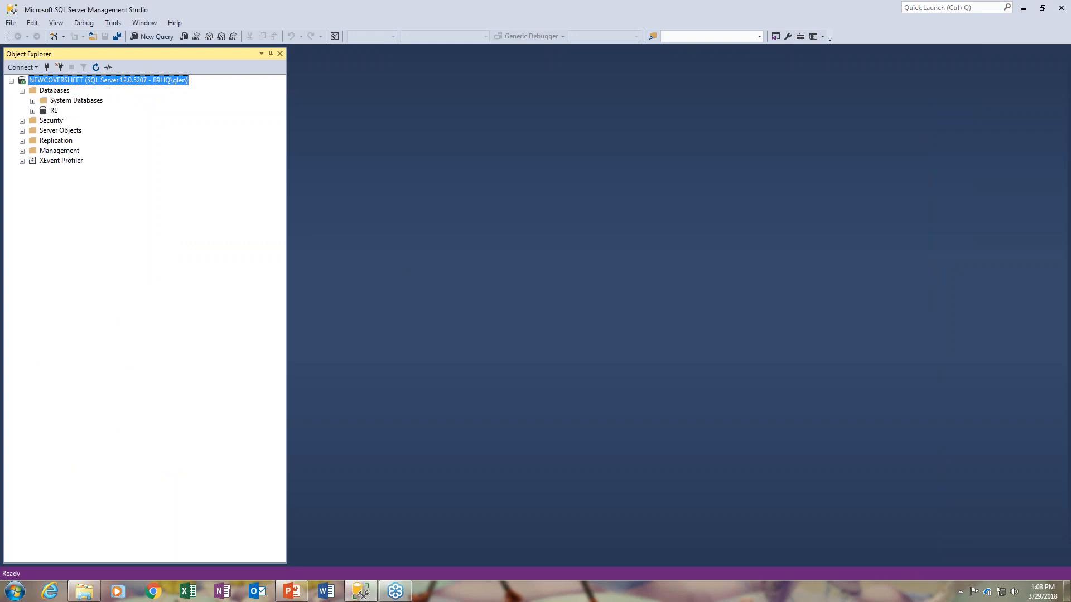
{"action": "left_click", "coordinate": [33, 111]}
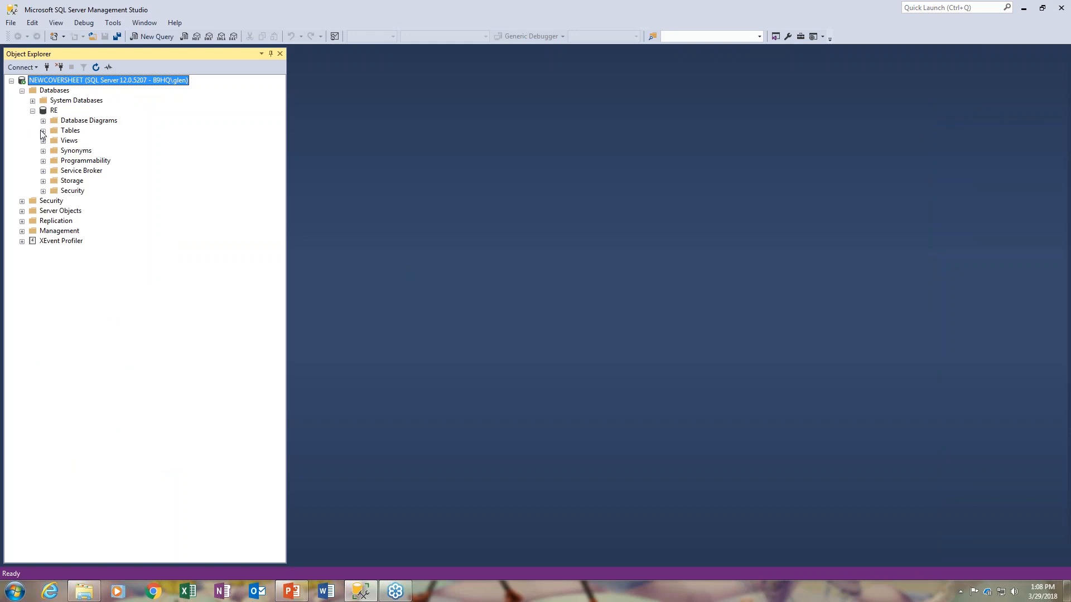
{"action": "left_click", "coordinate": [43, 131]}
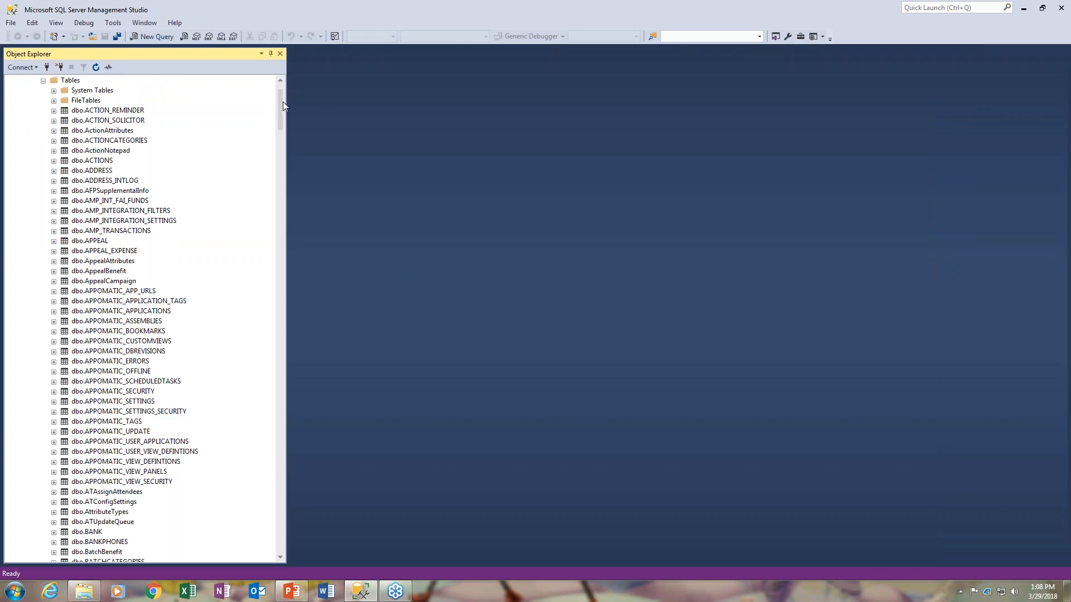
{"action": "left_click_drag", "start_coordinate": [278, 127], "coordinate": [265, 409]}
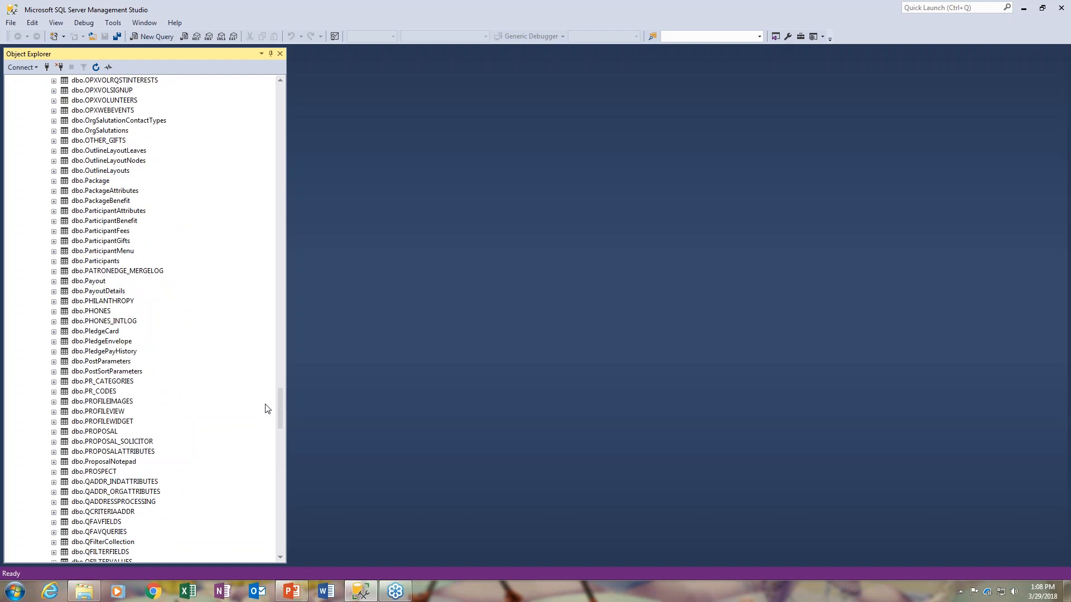
{"action": "left_click", "coordinate": [53, 431]}
{"action": "left_click", "coordinate": [65, 442]}
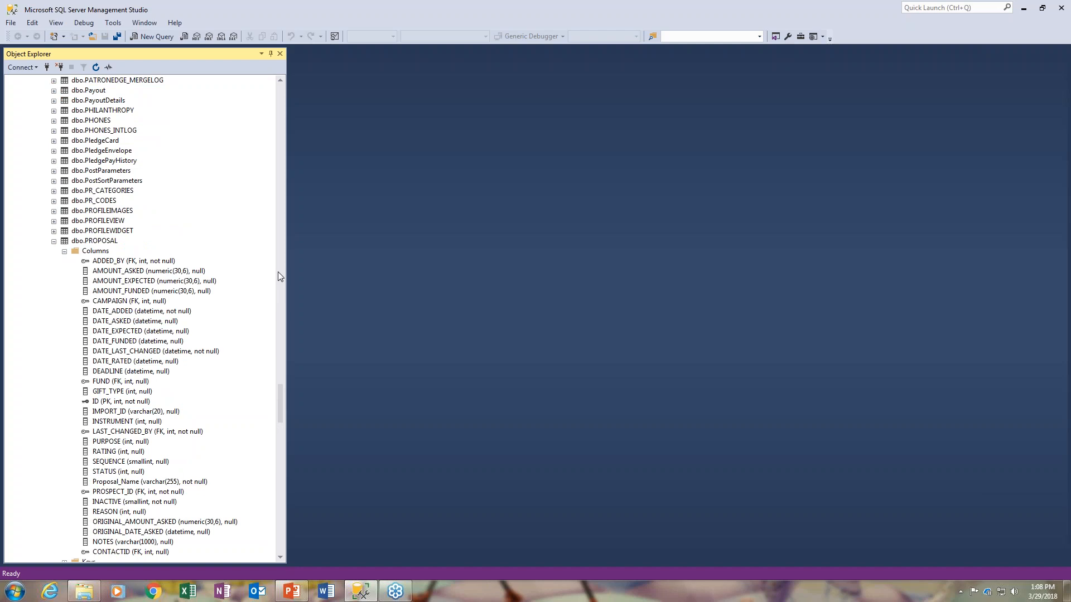
{"action": "left_click_drag", "start_coordinate": [280, 399], "coordinate": [279, 403]}
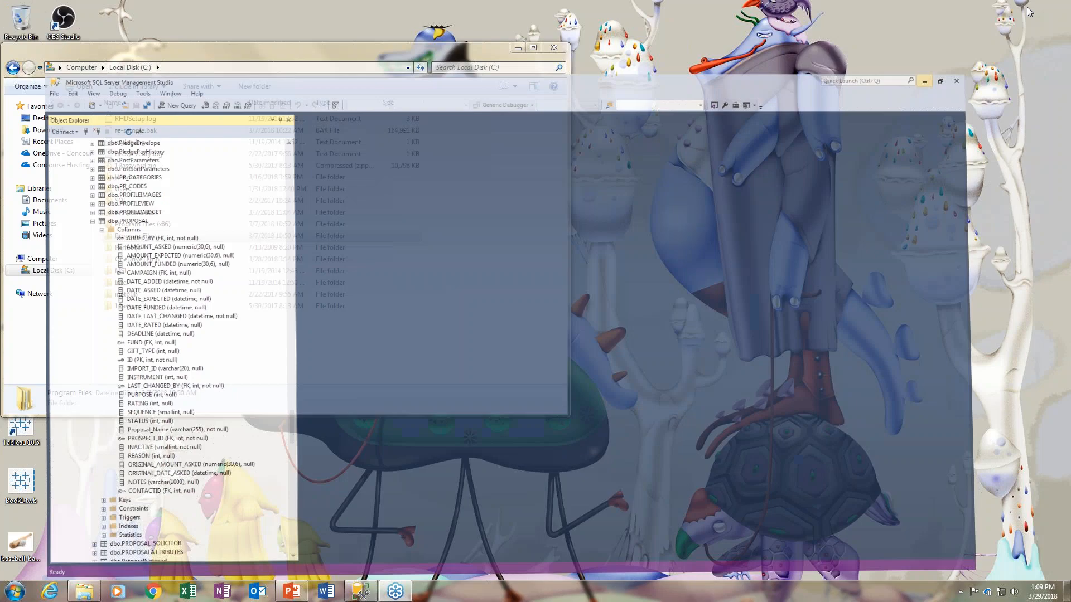
- Minimize the SQL Server Management Studio and file explorer windows and launch Tableau from the desktop
{"action": "left_click", "coordinate": [1023, 8]}
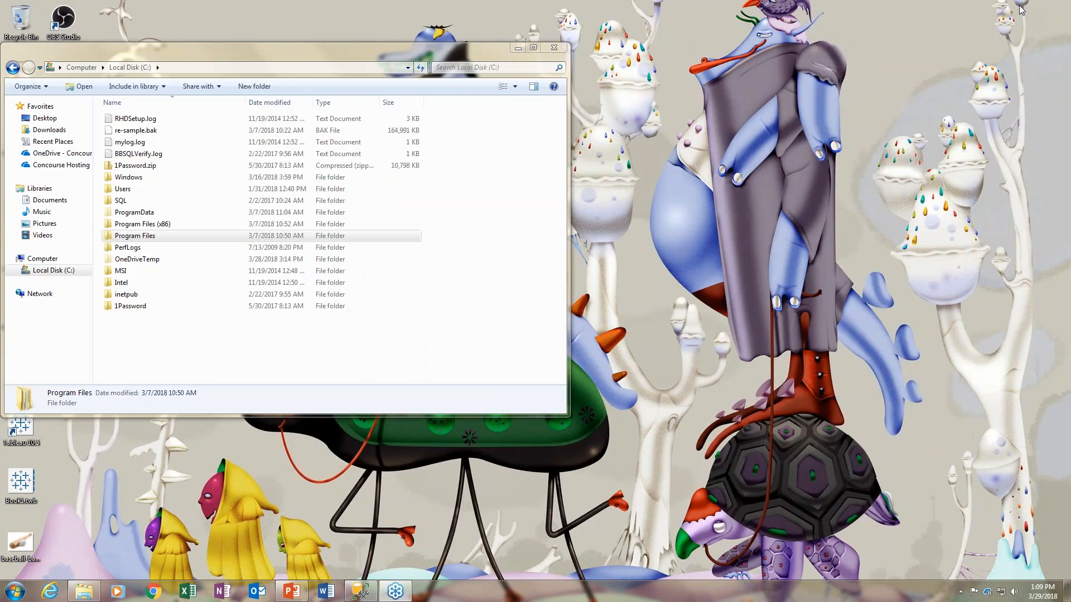
{"action": "left_click", "coordinate": [519, 48]}
{"action": "left_click", "coordinate": [19, 249]}
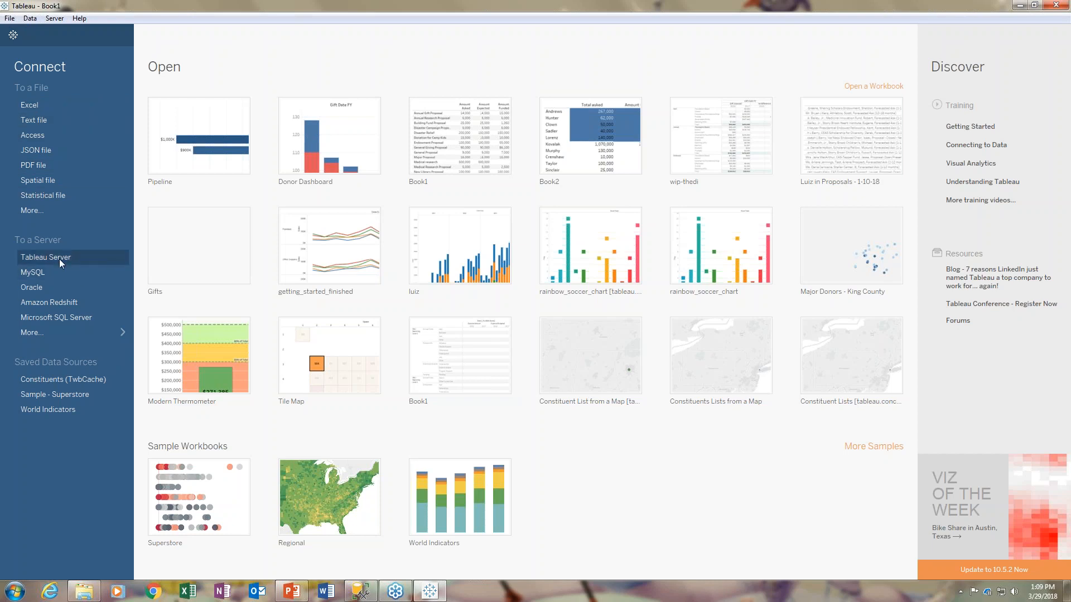
- Connect to Microsoft SQL Server newcoversheet and database RE, entering the account password to sign in
{"action": "left_click", "coordinate": [63, 315]}
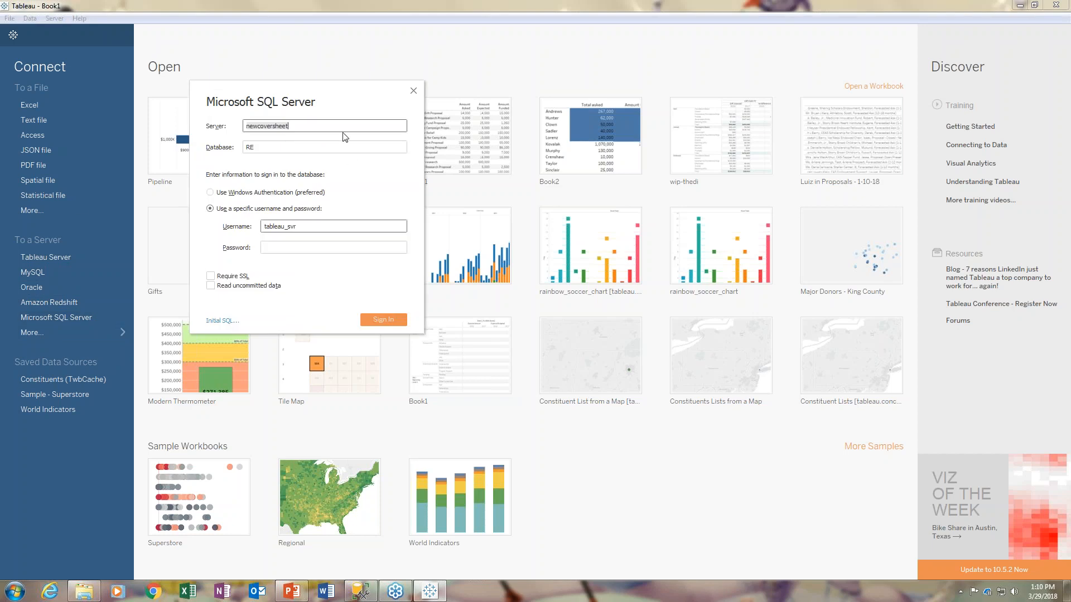
{"action": "left_click", "coordinate": [301, 148]}
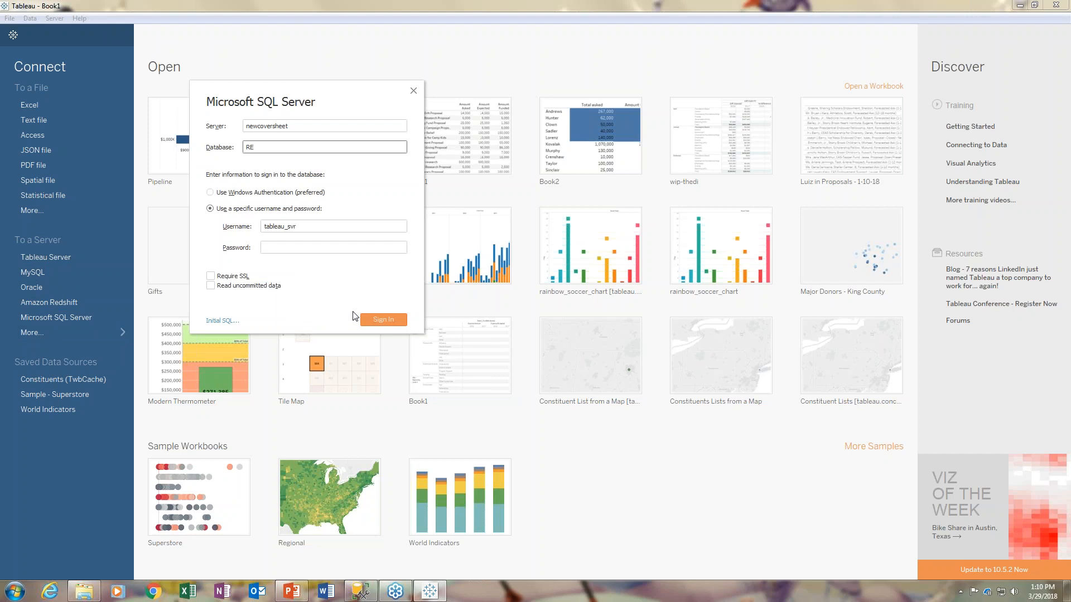
{"action": "left_click", "coordinate": [324, 247]}
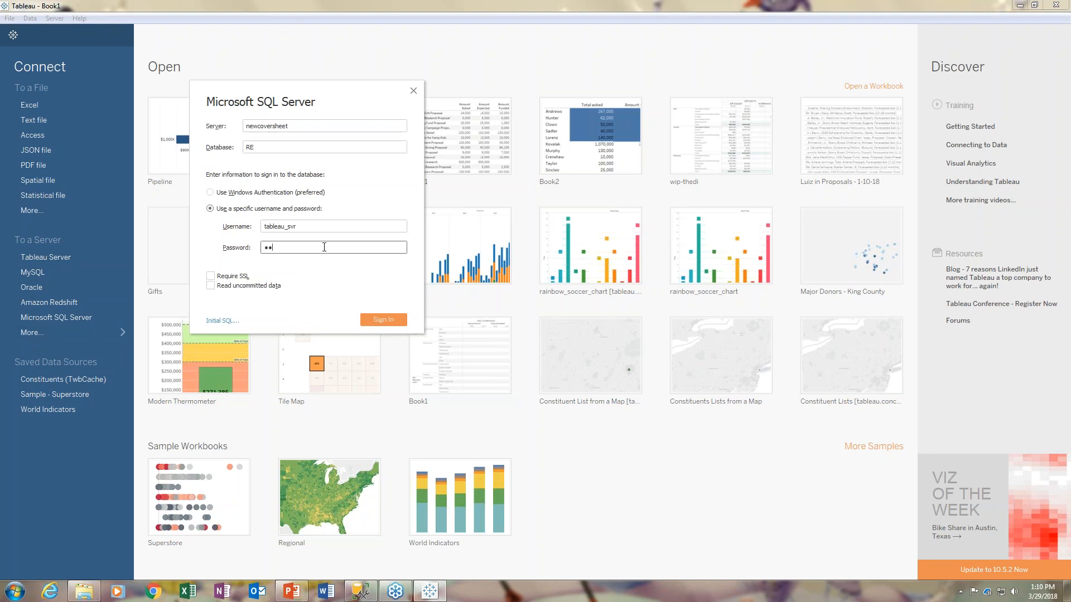
{"action": "type", "text": "************"}
{"action": "left_click", "coordinate": [381, 319]}
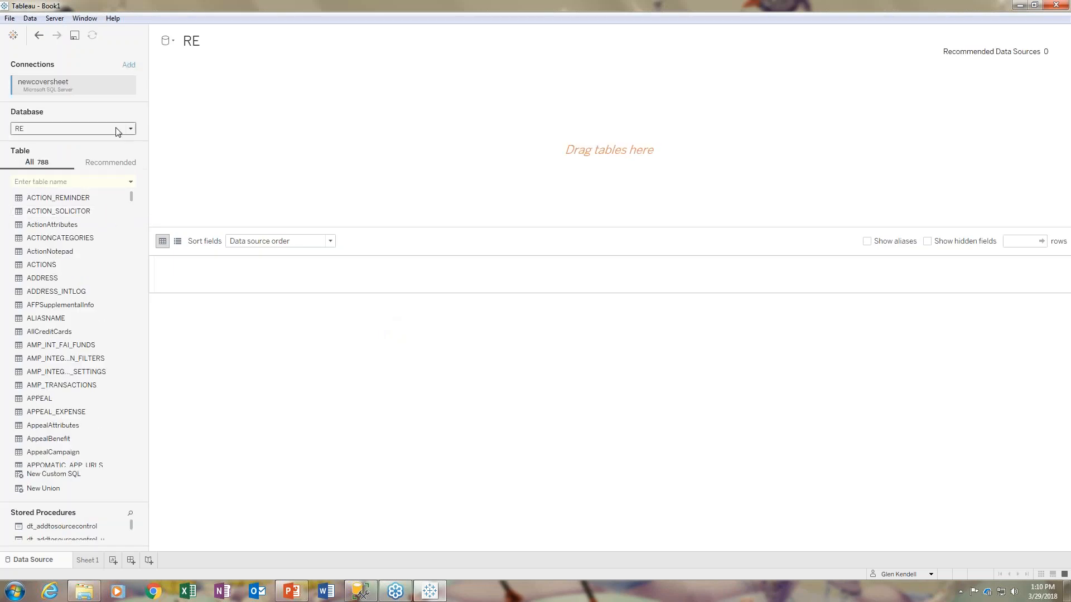
- Select the RE database, filter its tables by "proposal" and add the PROPOSAL table to the data source
{"action": "left_click", "coordinate": [131, 129]}
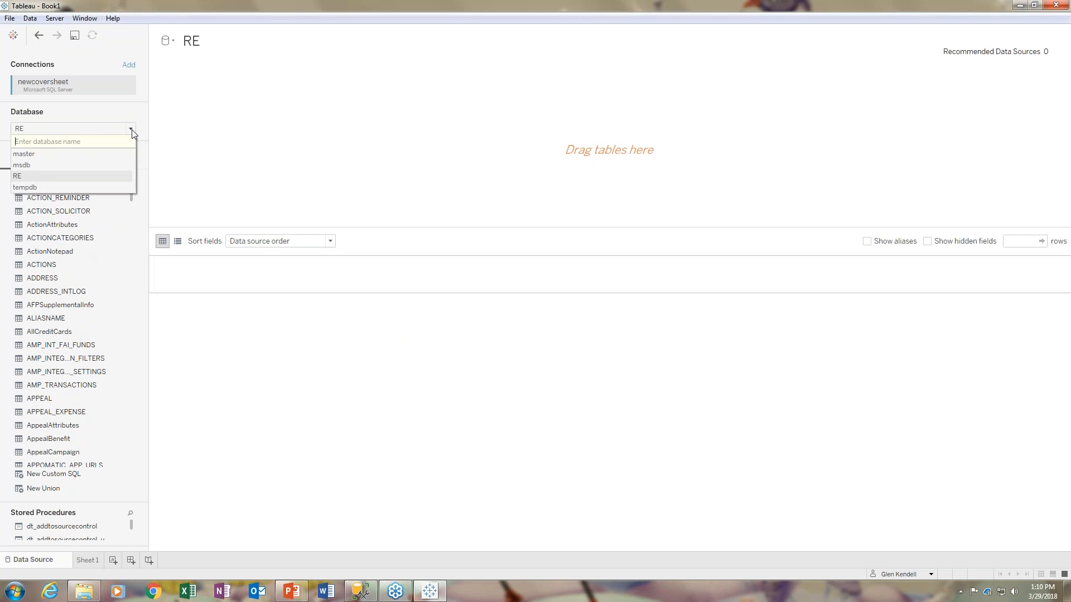
{"action": "left_click", "coordinate": [20, 176]}
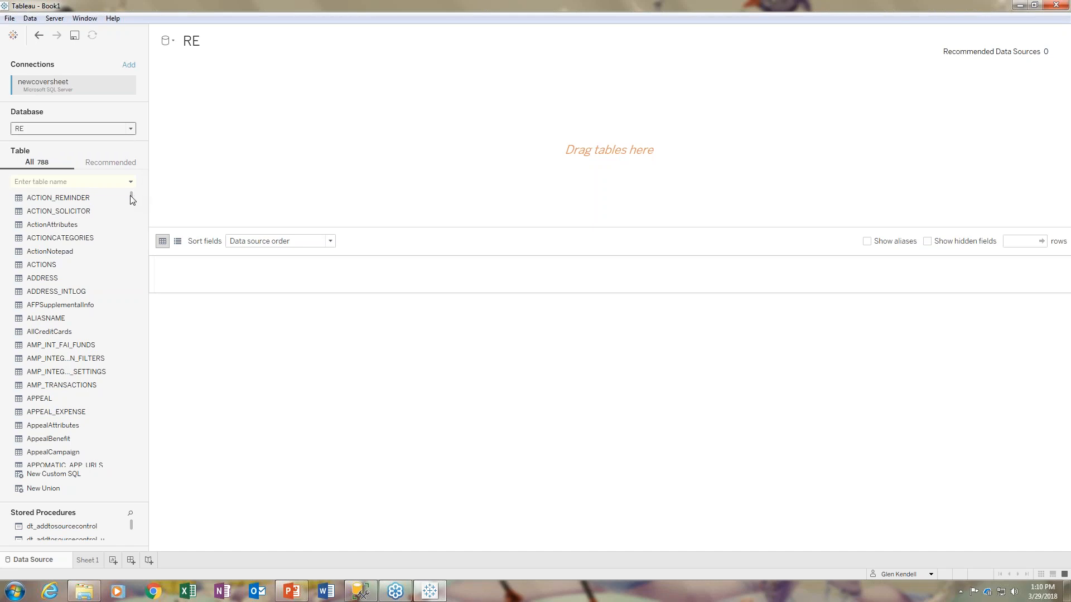
{"action": "mouse_move", "coordinate": [133, 195]}
{"action": "left_mouse_down"}
{"action": "mouse_move", "coordinate": [132, 218]}
{"action": "mouse_move", "coordinate": [132, 196]}
{"action": "left_mouse_up"}
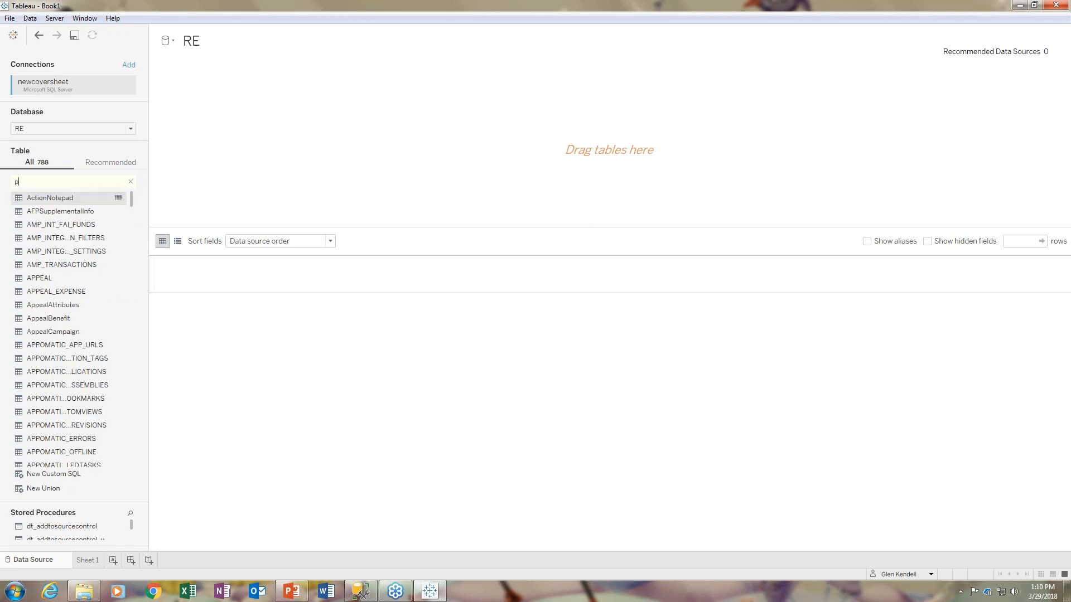
{"action": "type", "text": "propo"}
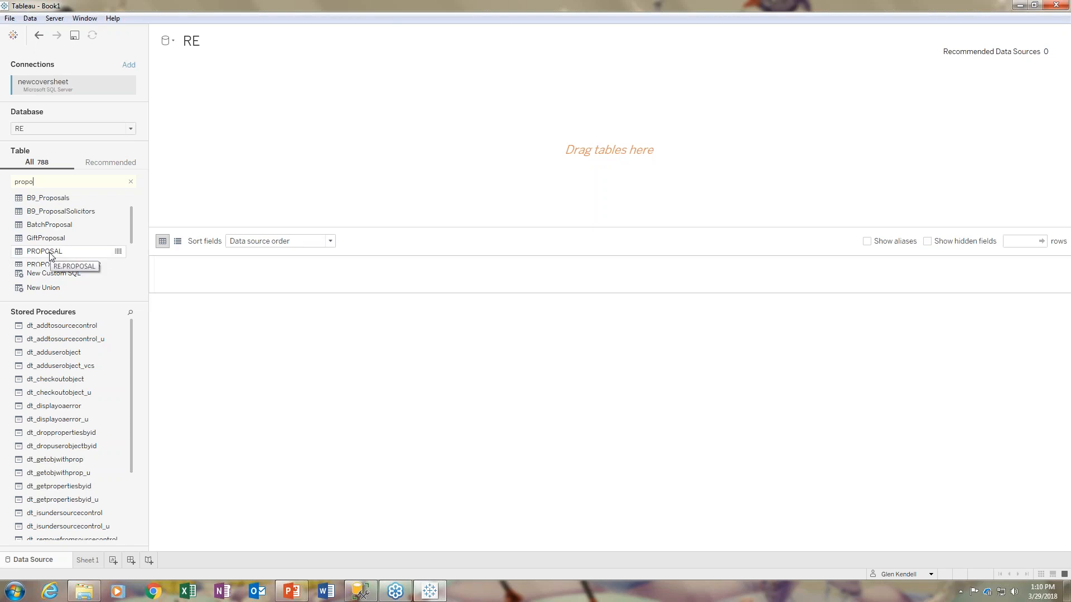
{"action": "type", "text": "sal"}
{"action": "scroll", "coordinate": [89, 258], "scroll_direction": "down", "scroll_amount": 2}
{"action": "scroll", "coordinate": [88, 260], "scroll_direction": "up", "scroll_amount": 2}
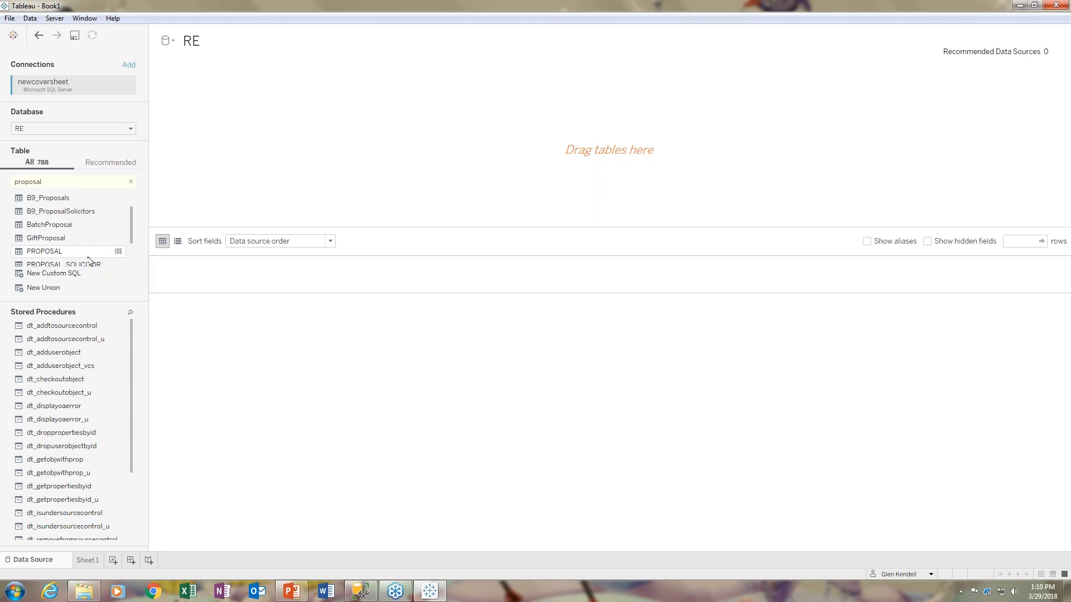
{"action": "double_click", "coordinate": [54, 254]}
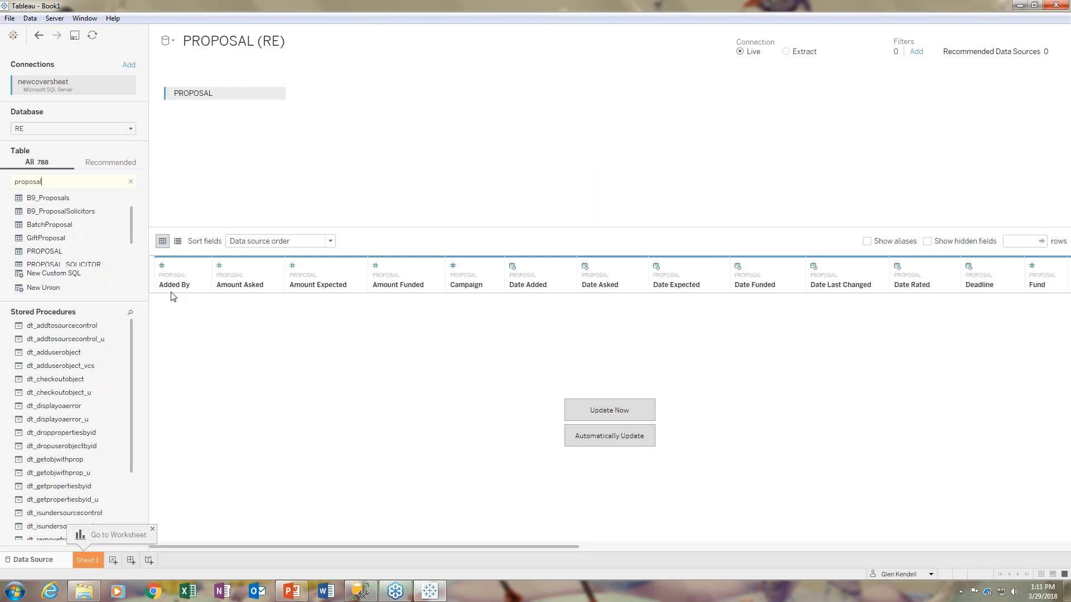
- List the PROPOSAL table's fields as metadata and check its dimensions and measures on Sheet 1
{"action": "left_click", "coordinate": [177, 241]}
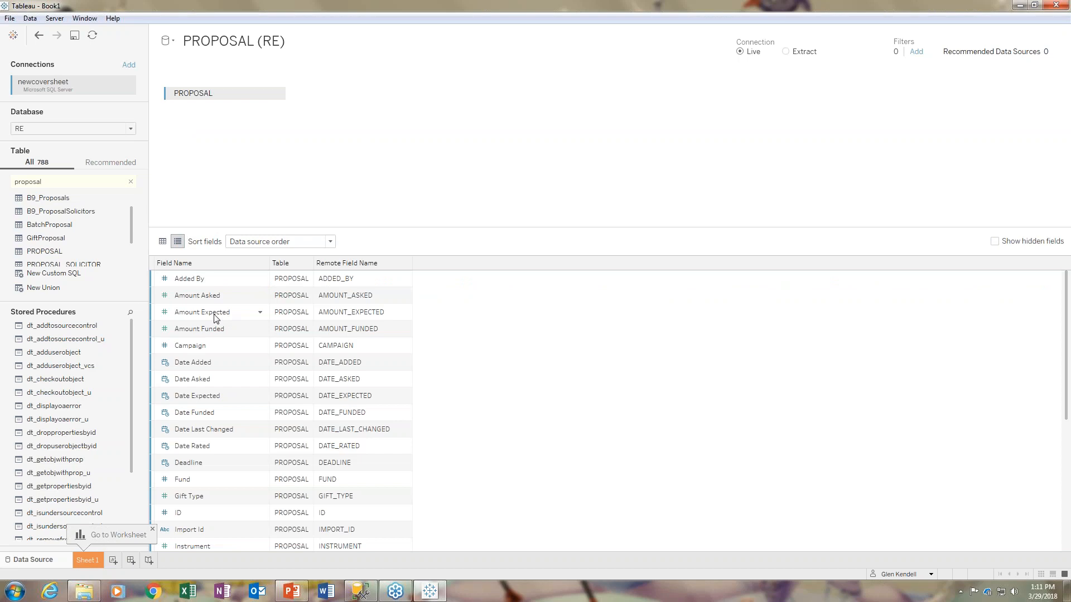
{"action": "left_click", "coordinate": [83, 561]}
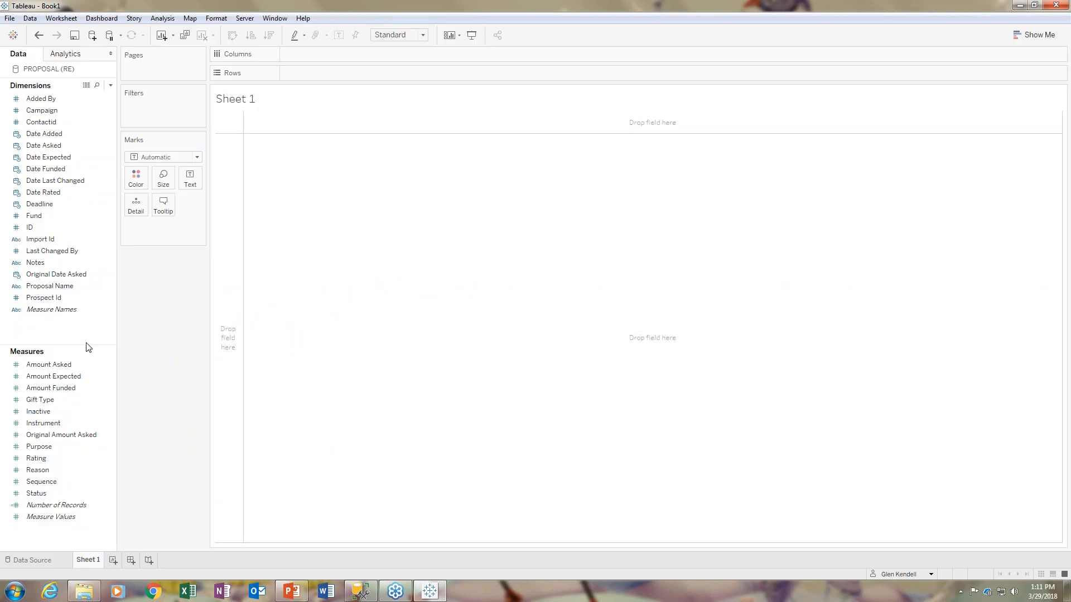
{"action": "left_click_drag", "start_coordinate": [82, 346], "coordinate": [78, 329]}
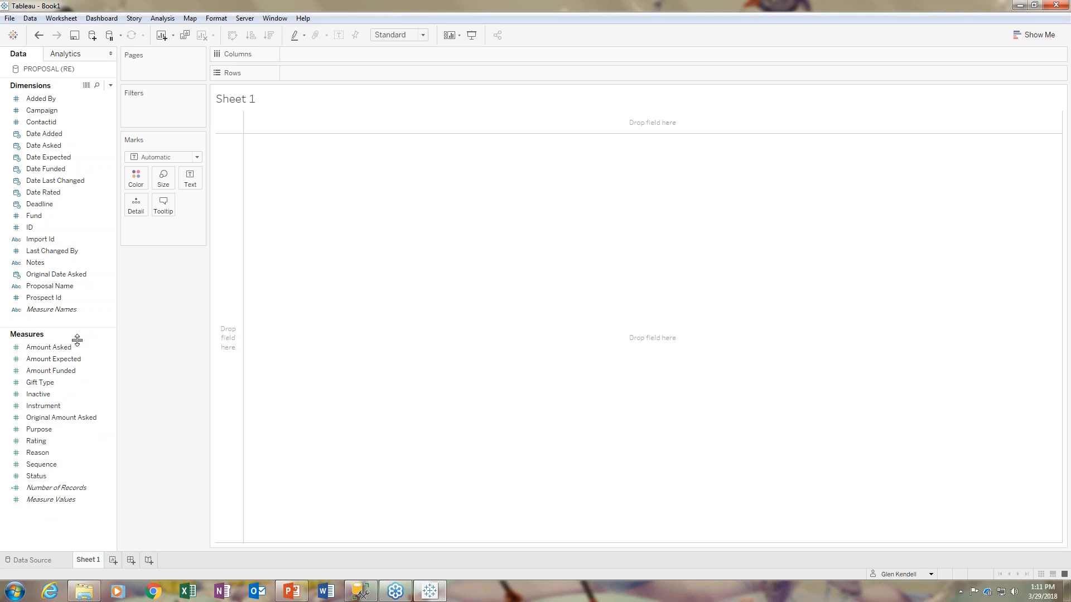
{"action": "left_click", "coordinate": [25, 560]}
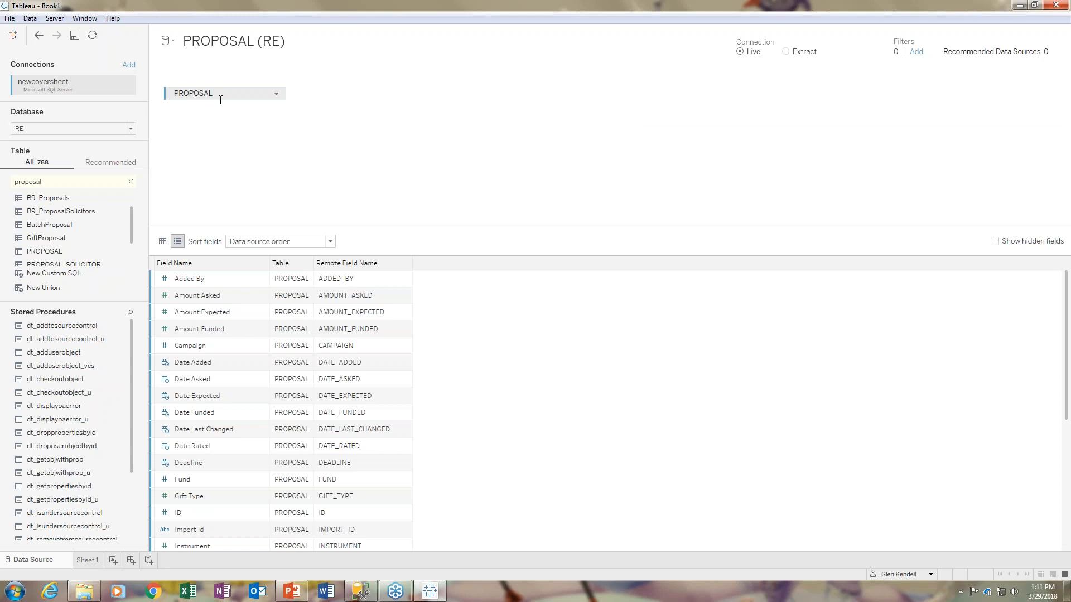
- Filter the tables by "prospect" and join the PROSPECT table to PROPOSAL on the data source canvas
{"action": "left_click", "coordinate": [6, 183]}
{"action": "left_click_drag", "start_coordinate": [41, 184], "coordinate": [5, 183]}
{"action": "type", "text": "pros"}
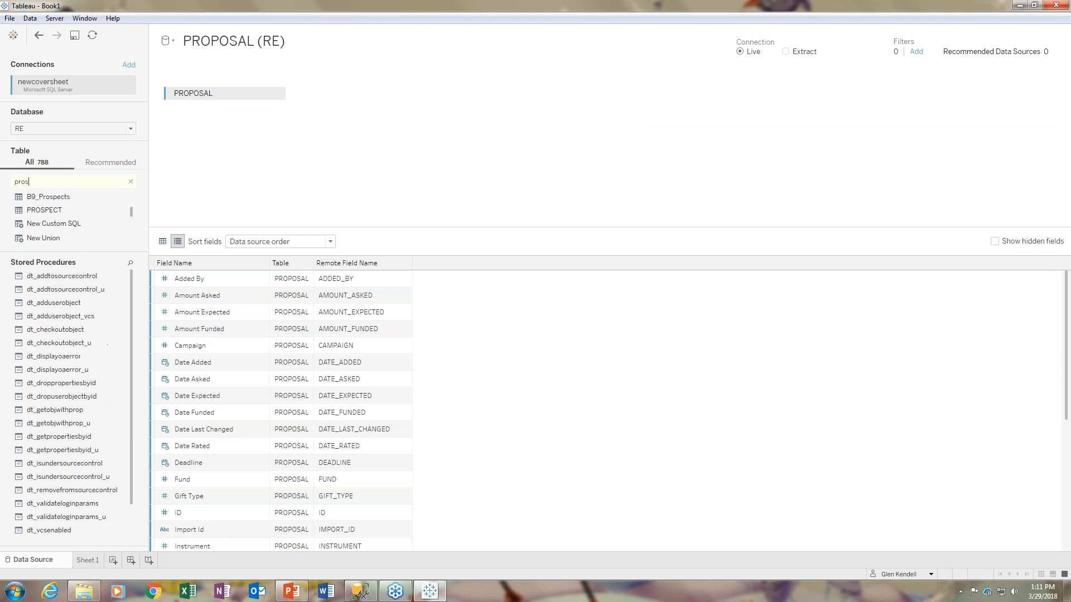
{"action": "type", "text": "pect"}
{"action": "left_click_drag", "start_coordinate": [48, 215], "coordinate": [610, 160]}
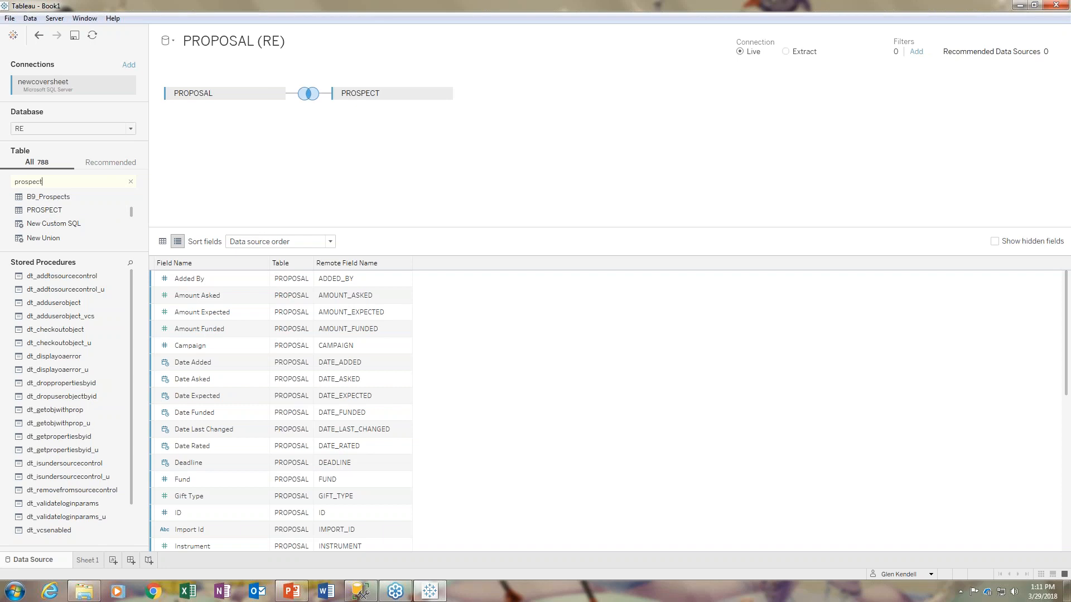
- Inspect the join clause between PROPOSAL and PROSPECT, and undo adding the PROSPECT table
{"action": "left_click", "coordinate": [308, 94]}
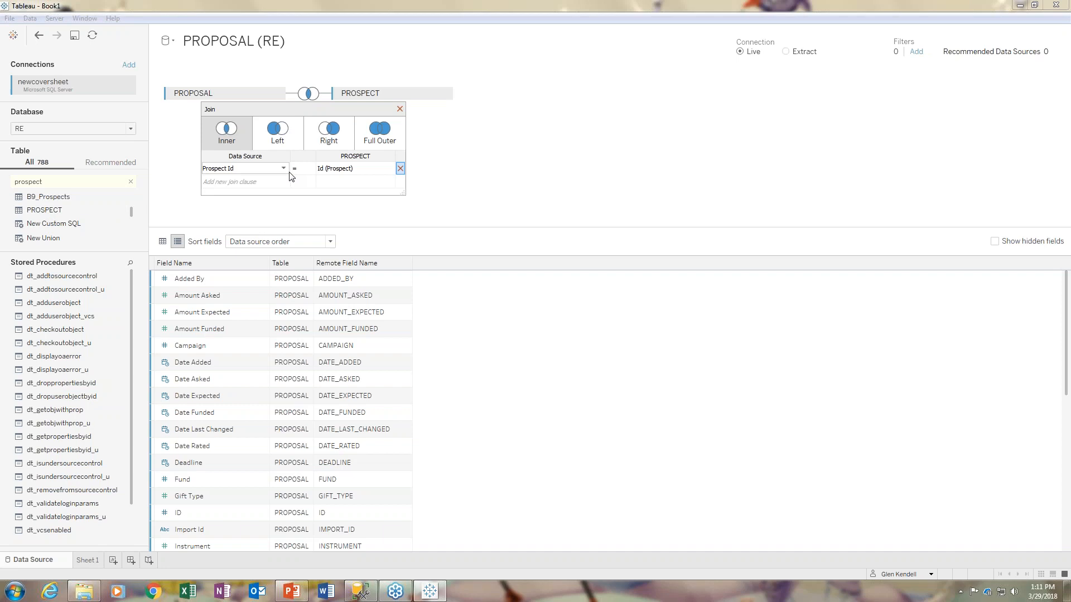
{"action": "left_click", "coordinate": [388, 171]}
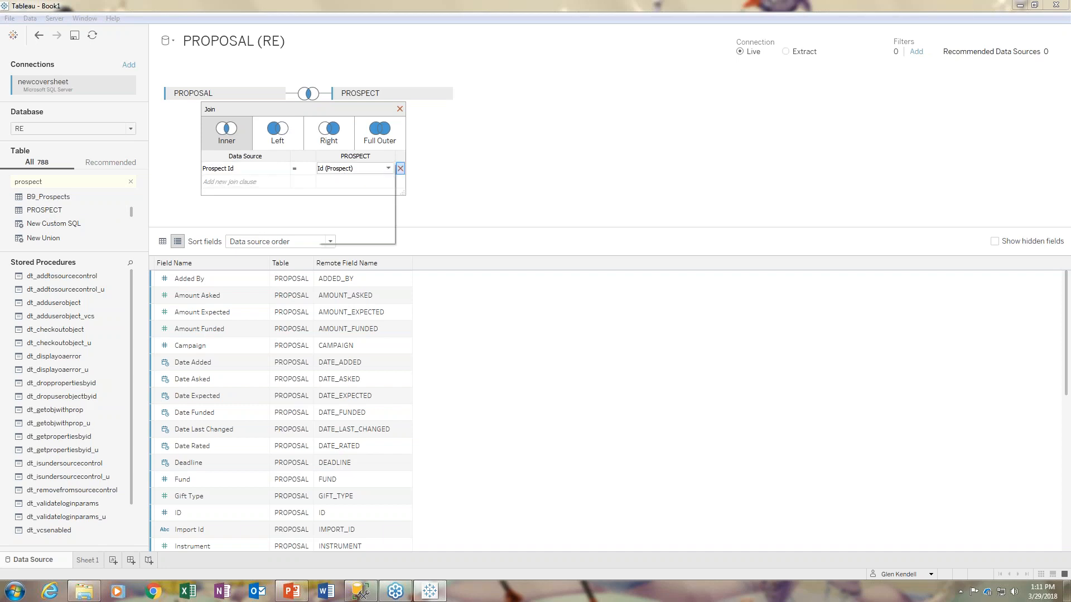
{"action": "left_click", "coordinate": [336, 207]}
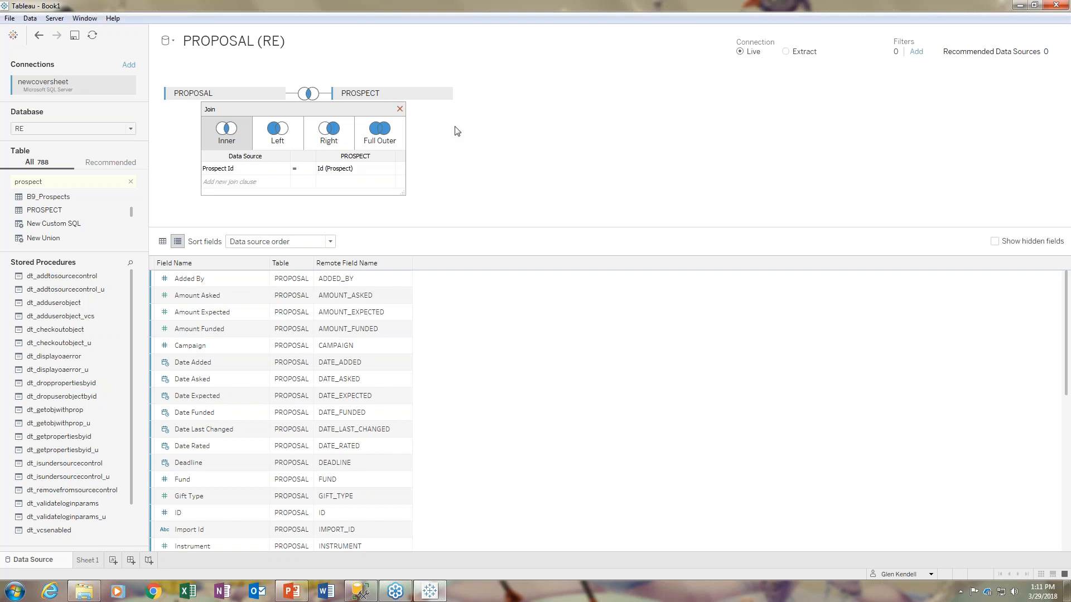
{"action": "left_click", "coordinate": [399, 109]}
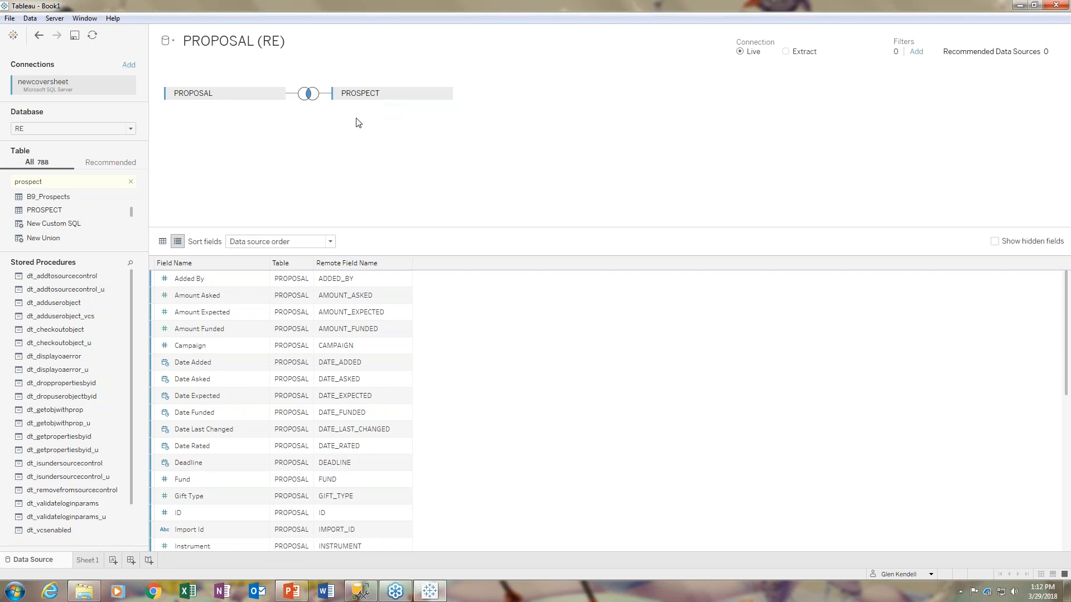
{"action": "left_click", "coordinate": [39, 37]}
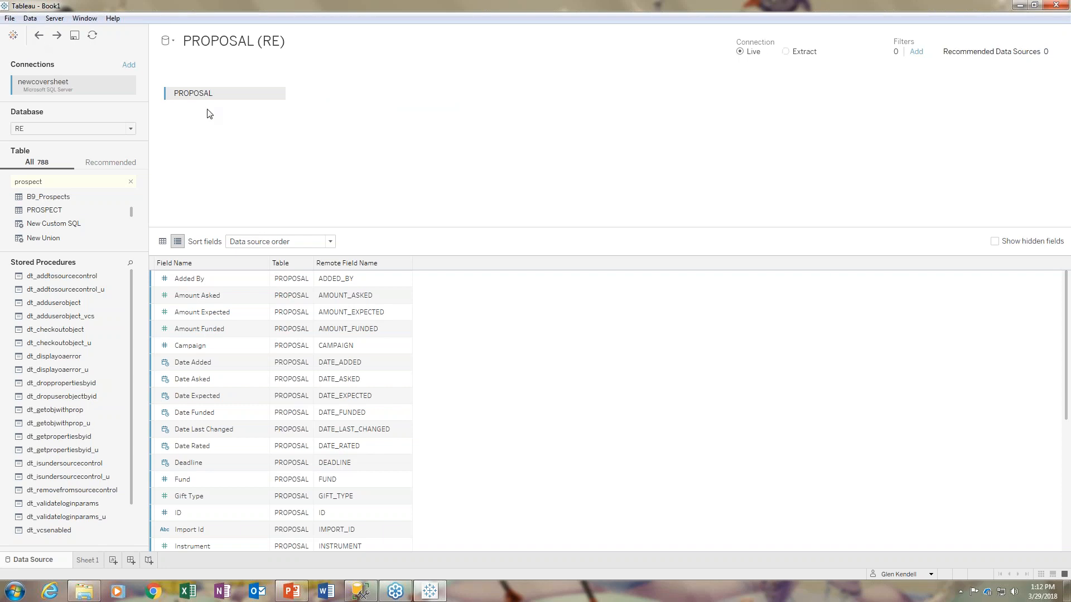
- Examine the dimensions and measures on Sheet 1, including the conversion options for the Gift Type field
{"action": "left_click", "coordinate": [88, 559]}
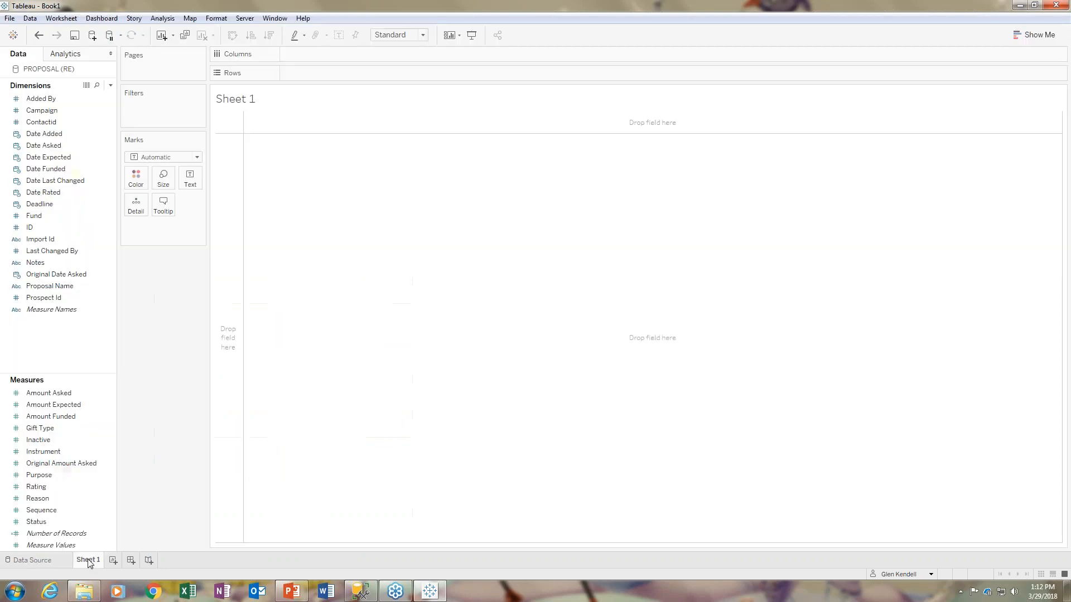
{"action": "left_click_drag", "start_coordinate": [91, 373], "coordinate": [89, 326]}
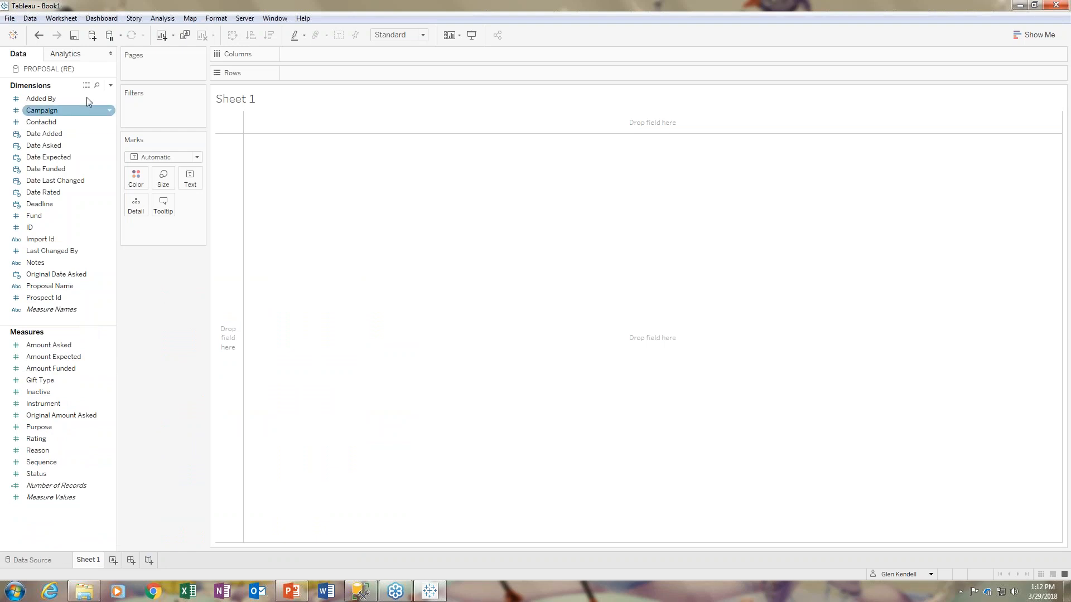
{"action": "left_click", "coordinate": [38, 101]}
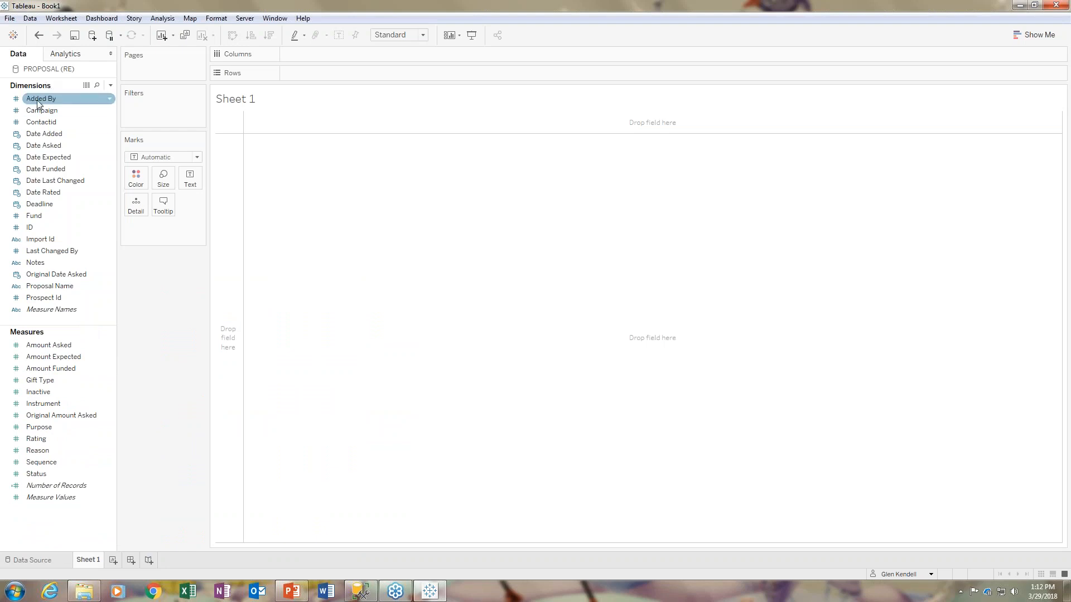
{"action": "left_click", "coordinate": [39, 110]}
{"action": "left_click", "coordinate": [41, 121]}
{"action": "left_click", "coordinate": [43, 134]}
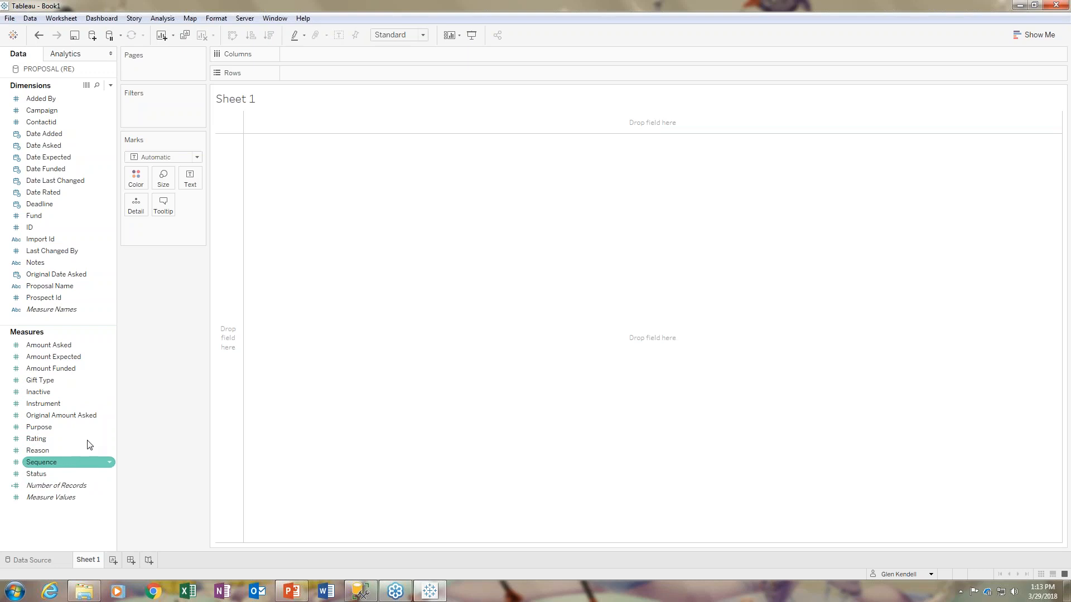
{"action": "right_click", "coordinate": [71, 382]}
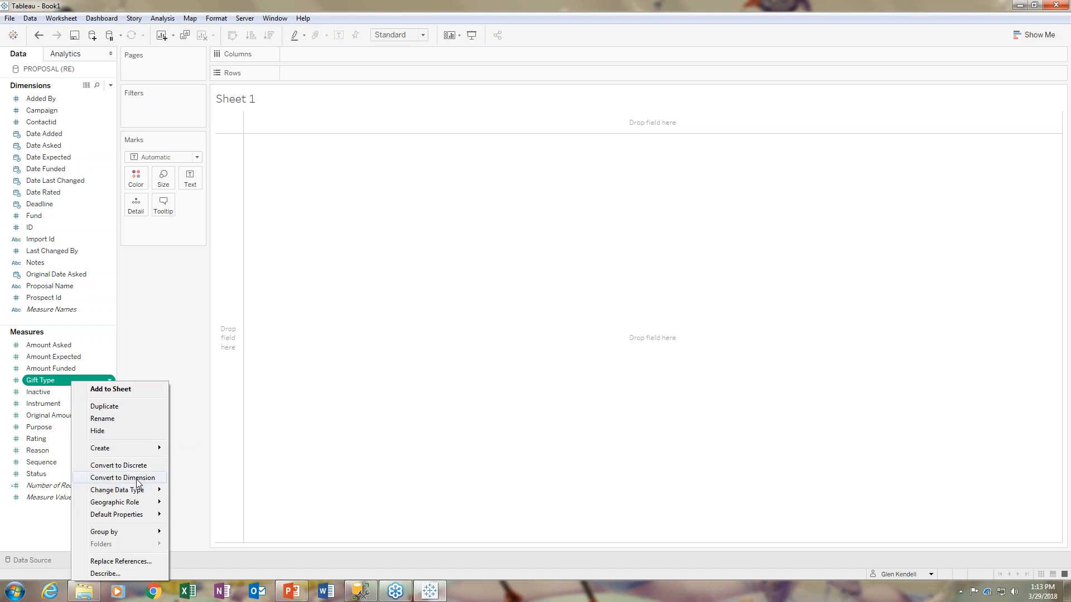
{"action": "left_click", "coordinate": [171, 364]}
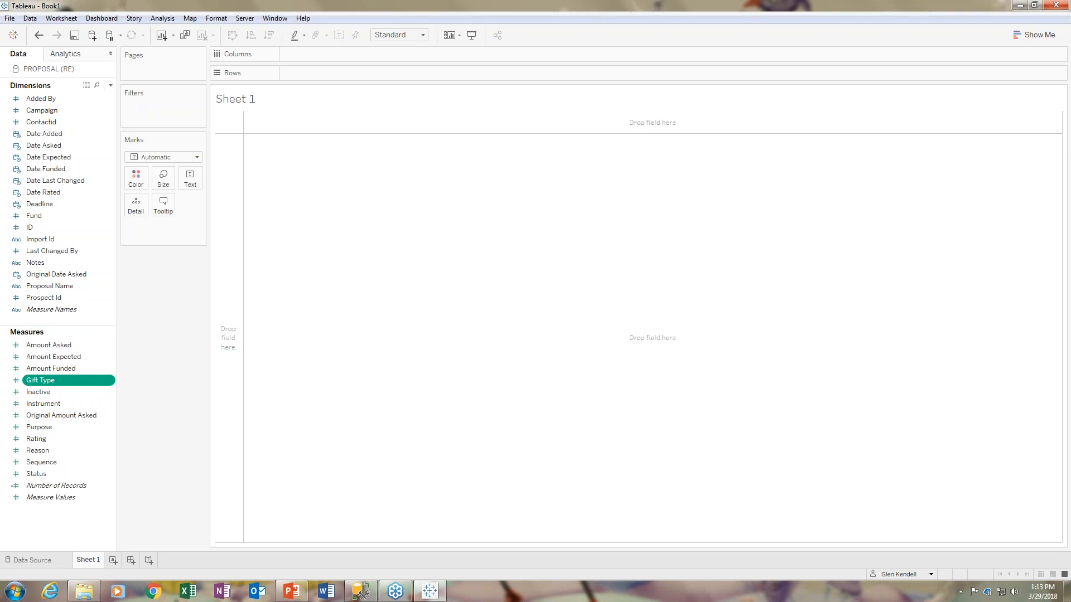
- Chart the sums of Amount Asked and Amount Expected side by side as columns, with Proposal Name as rows
{"action": "left_click", "coordinate": [61, 349]}
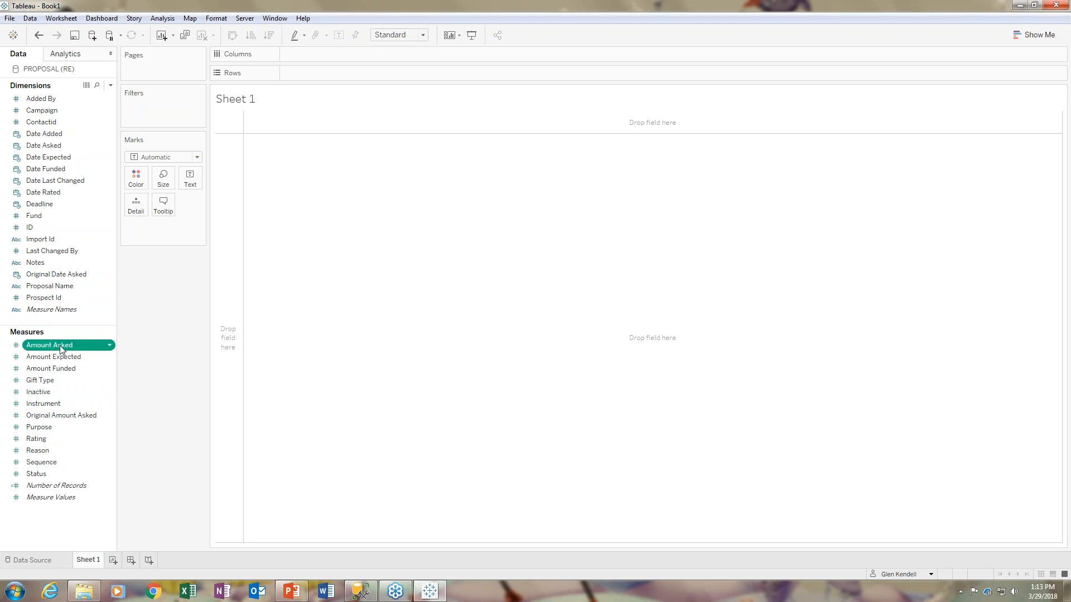
{"action": "double_click", "coordinate": [59, 346]}
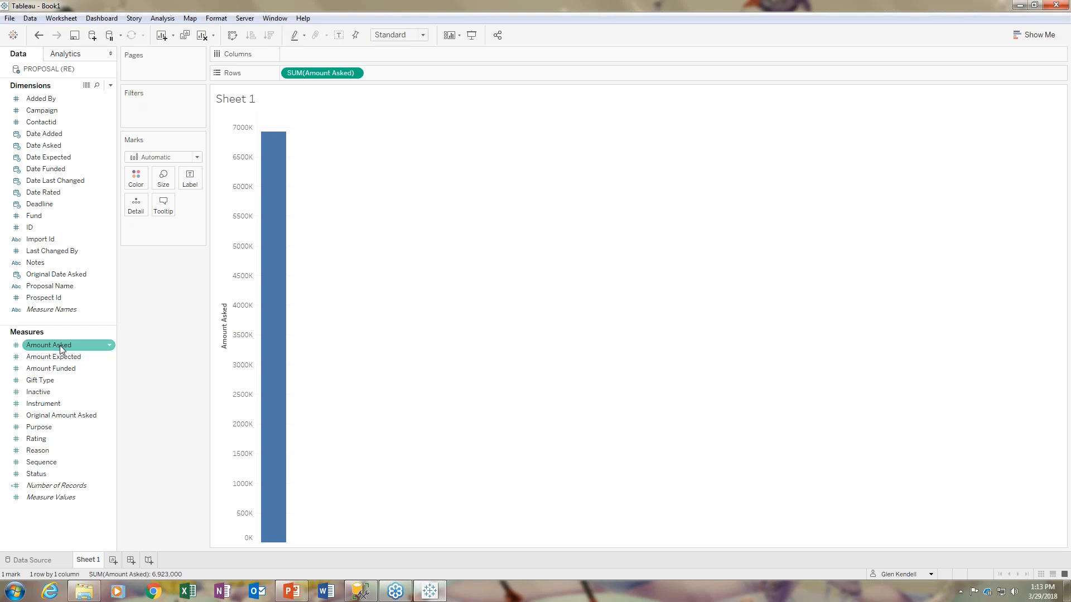
{"action": "left_click", "coordinate": [59, 357]}
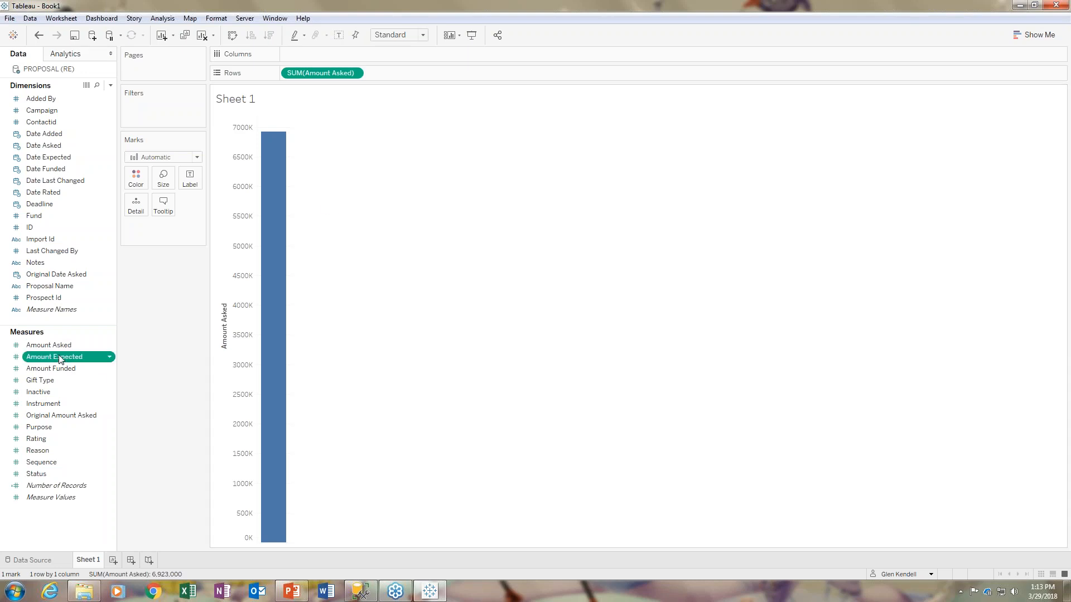
{"action": "double_click", "coordinate": [59, 357]}
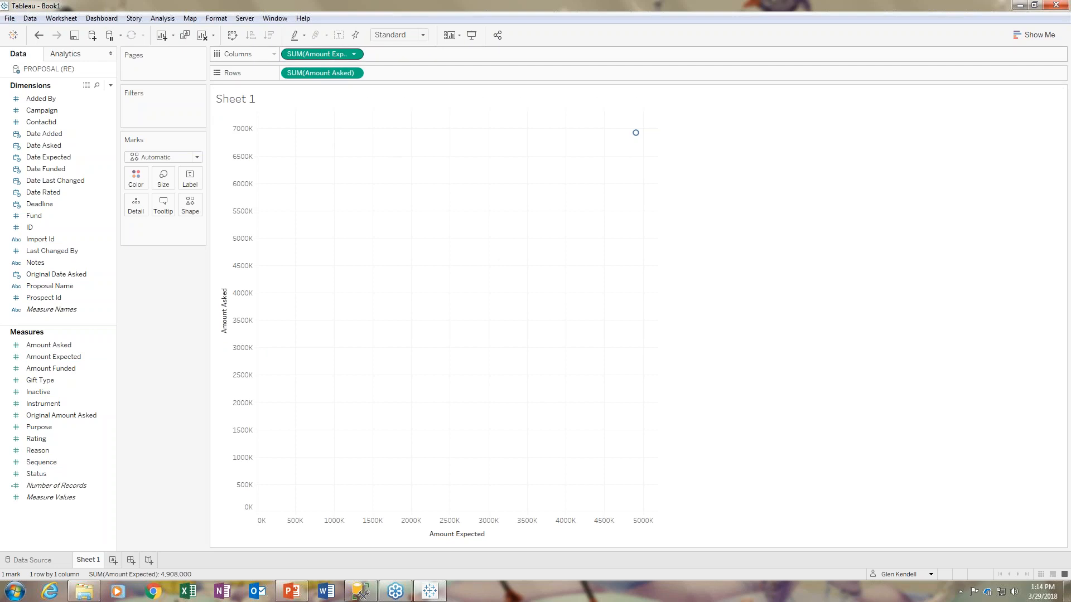
{"action": "left_click_drag", "start_coordinate": [329, 58], "coordinate": [284, 54]}
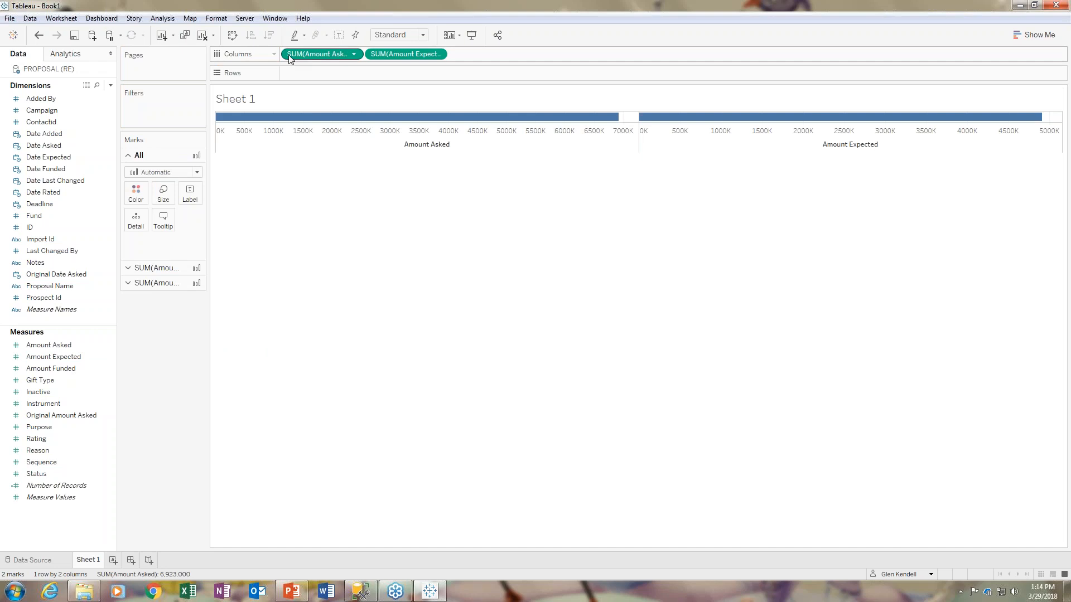
{"action": "left_click_drag", "start_coordinate": [49, 286], "coordinate": [357, 74]}
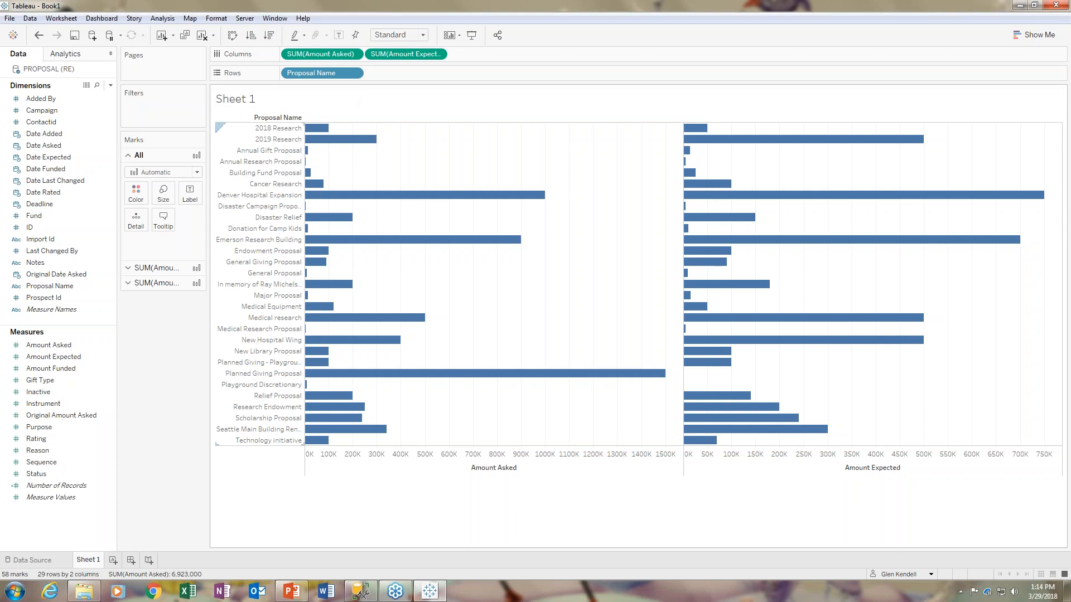
- Filter the chart on Date Asked using a relative date of this year
{"action": "left_click", "coordinate": [51, 136]}
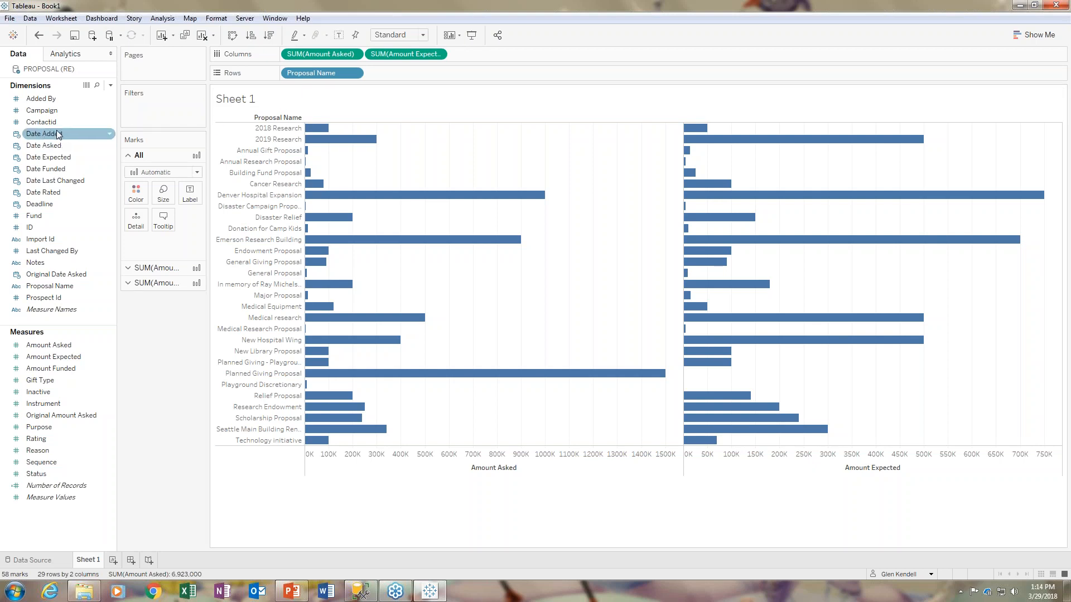
{"action": "left_click", "coordinate": [50, 146]}
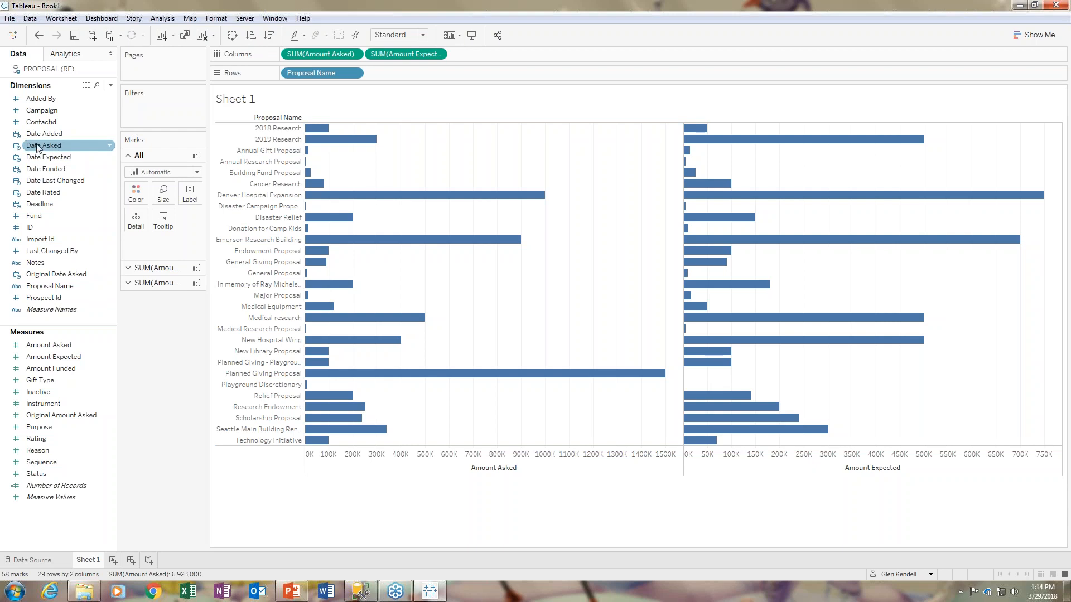
{"action": "left_click_drag", "start_coordinate": [36, 149], "coordinate": [148, 106]}
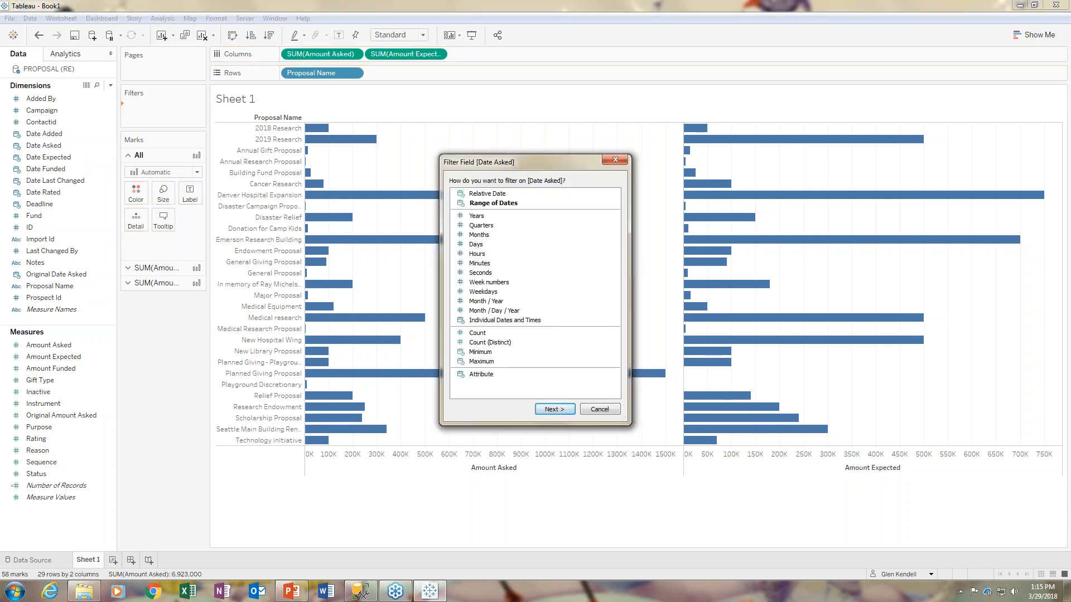
{"action": "left_click", "coordinate": [561, 413]}
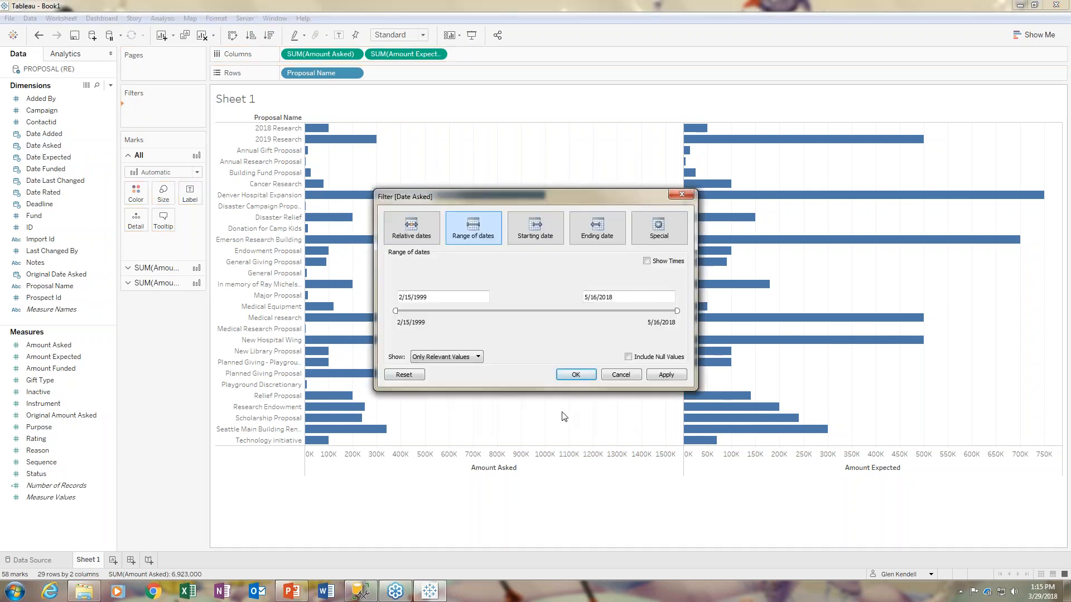
{"action": "left_click", "coordinate": [424, 233]}
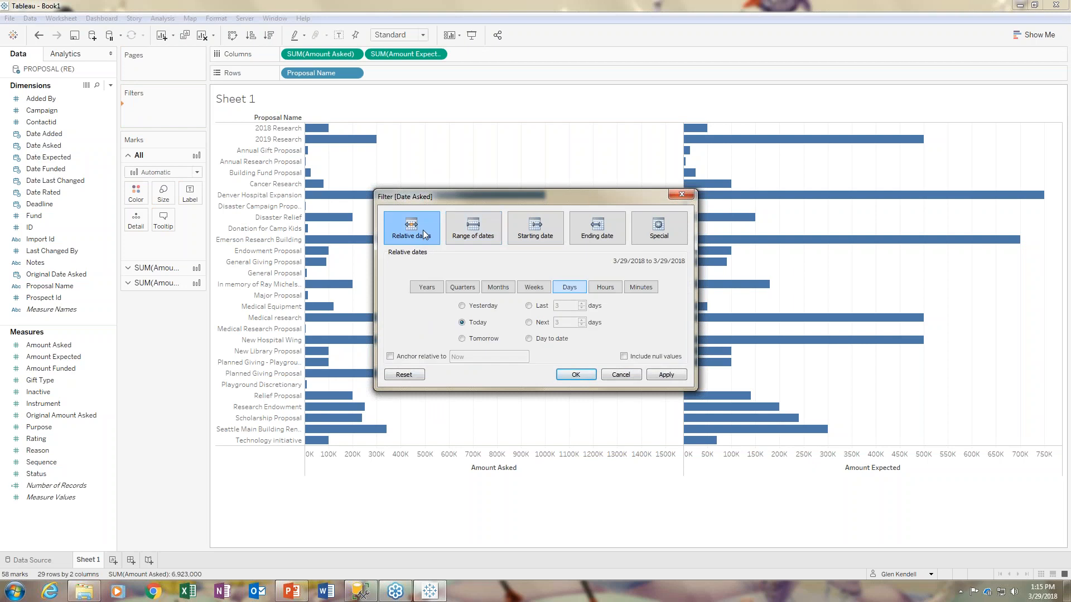
{"action": "left_click", "coordinate": [456, 229]}
{"action": "left_click", "coordinate": [419, 222]}
{"action": "left_click", "coordinate": [427, 288]}
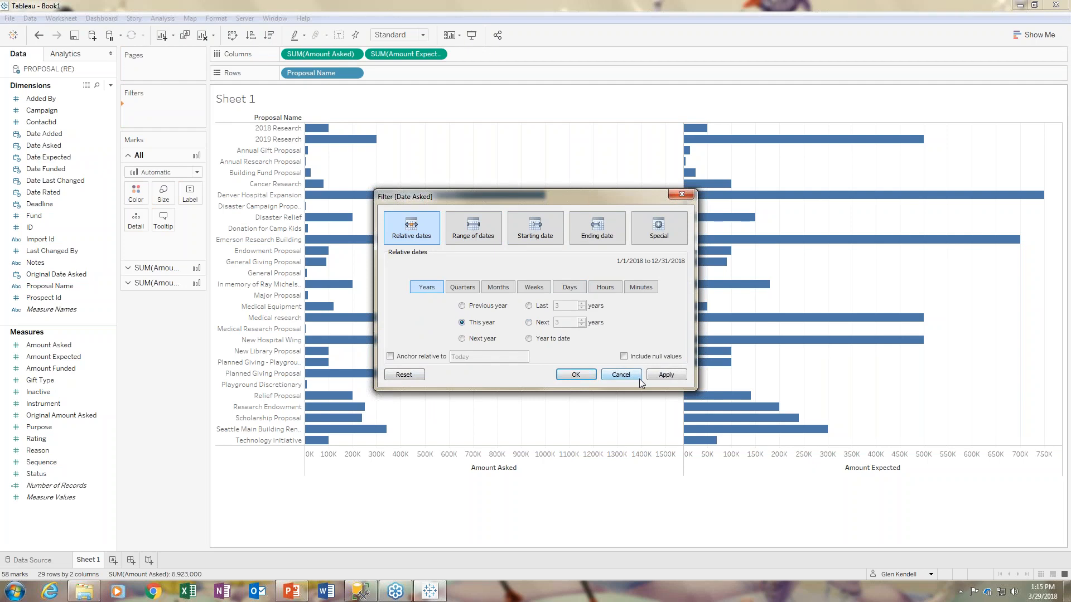
{"action": "left_click", "coordinate": [583, 372]}
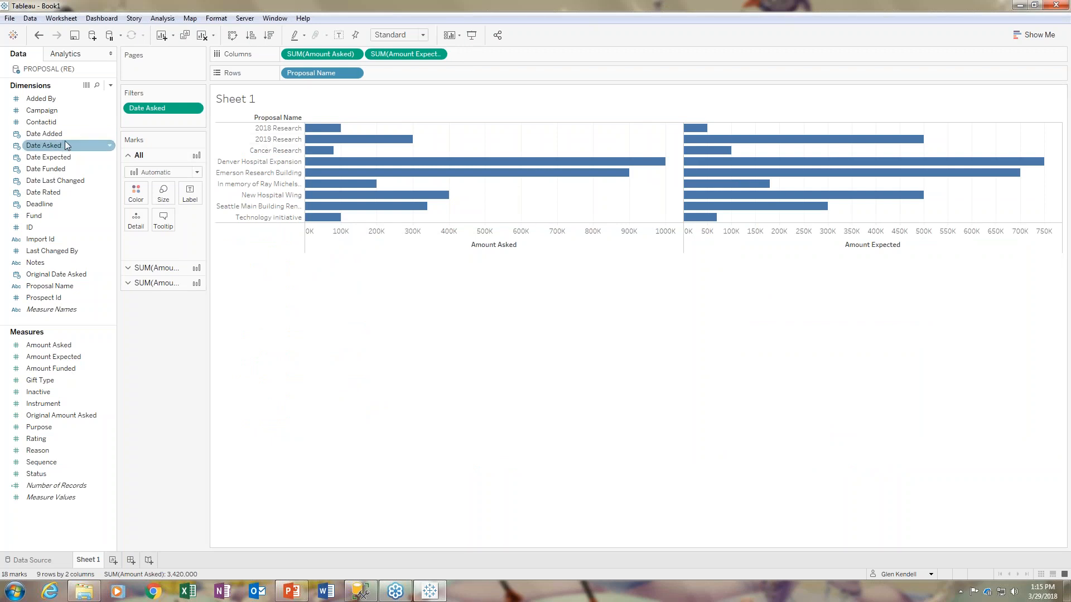
- Review the fiscal year start options in the Date Asked field's default properties
{"action": "right_click", "coordinate": [109, 145]}
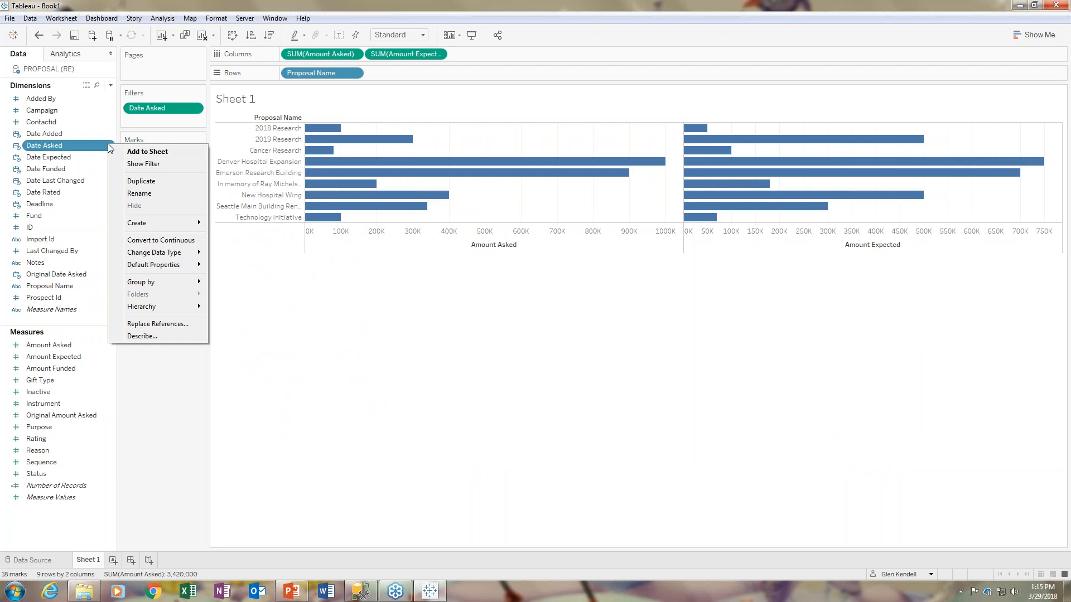
{"action": "mouse_move", "coordinate": [166, 265]}
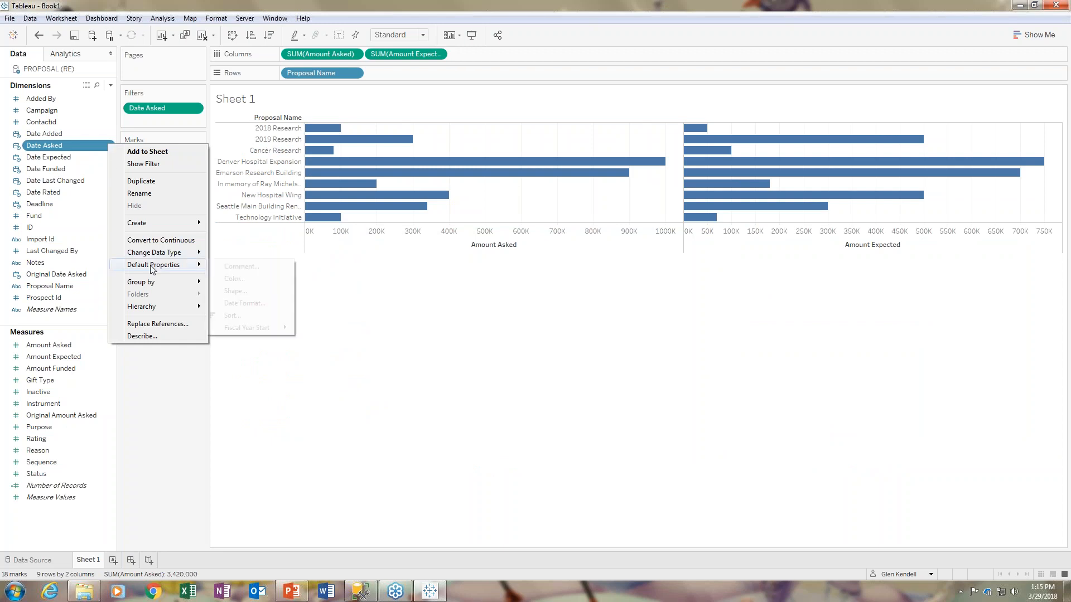
{"action": "mouse_move", "coordinate": [234, 330]}
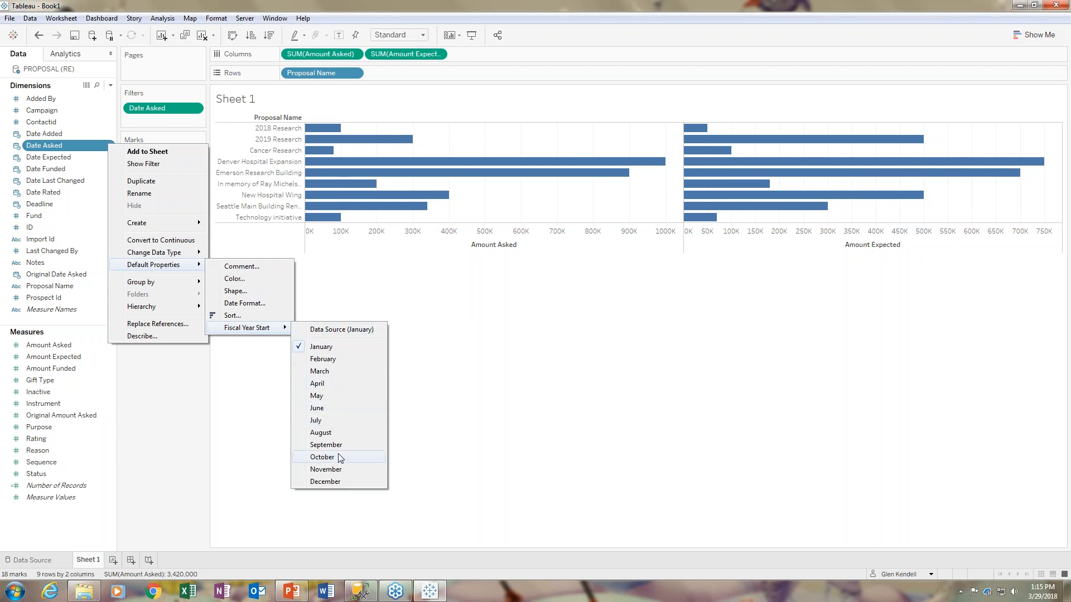
{"action": "left_click", "coordinate": [181, 378]}
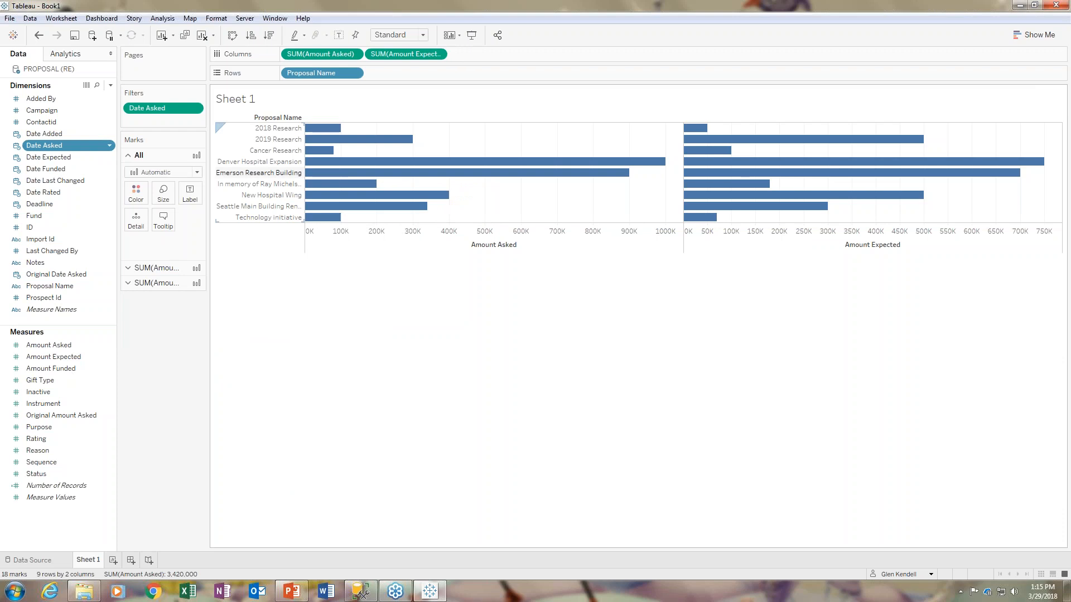
- Widen the Proposal Name column and color the Amount Asked and Amount Expected bars by their respective sums
{"action": "left_click_drag", "start_coordinate": [319, 176], "coordinate": [334, 175]}
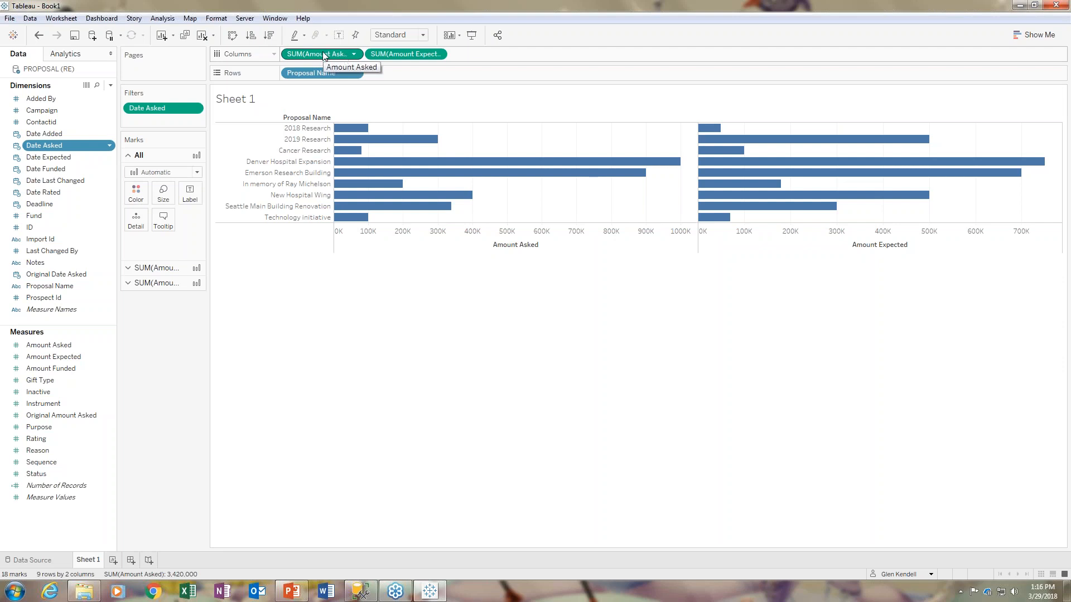
{"action": "mouse_move", "coordinate": [325, 54]}
{"action": "left_mouse_down"}
{"action": "mouse_move", "coordinate": [248, 103]}
{"action": "mouse_move", "coordinate": [134, 205]}
{"action": "mouse_move", "coordinate": [145, 195]}
{"action": "left_mouse_up"}
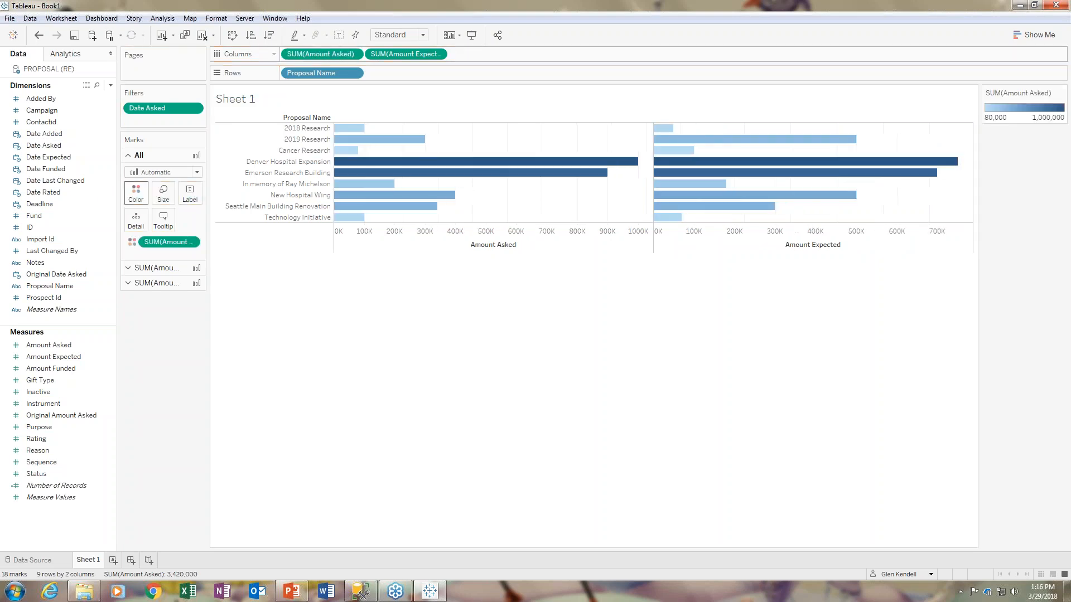
{"action": "left_click", "coordinate": [132, 283]}
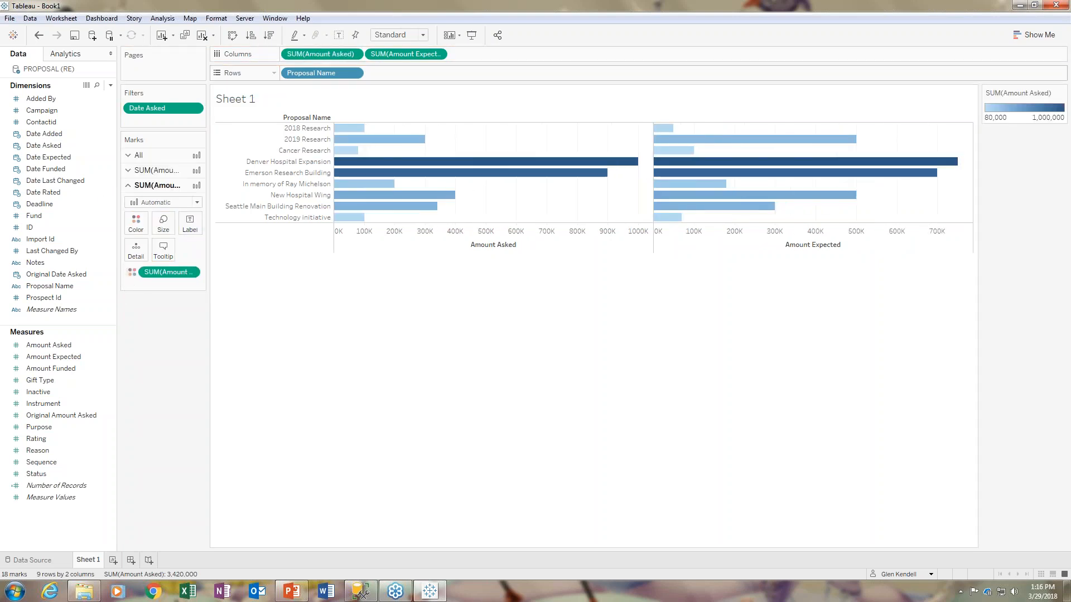
{"action": "left_click_drag", "start_coordinate": [402, 55], "coordinate": [135, 226]}
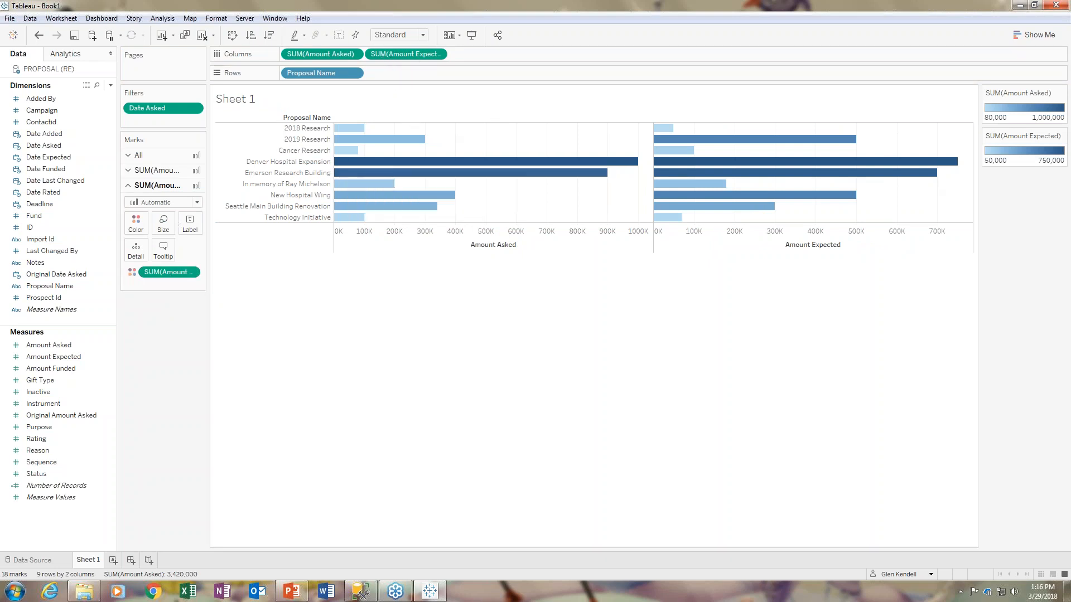
- Change the color palette of the Amount Expected bars to Green
{"action": "mouse_move", "coordinate": [675, 185]}
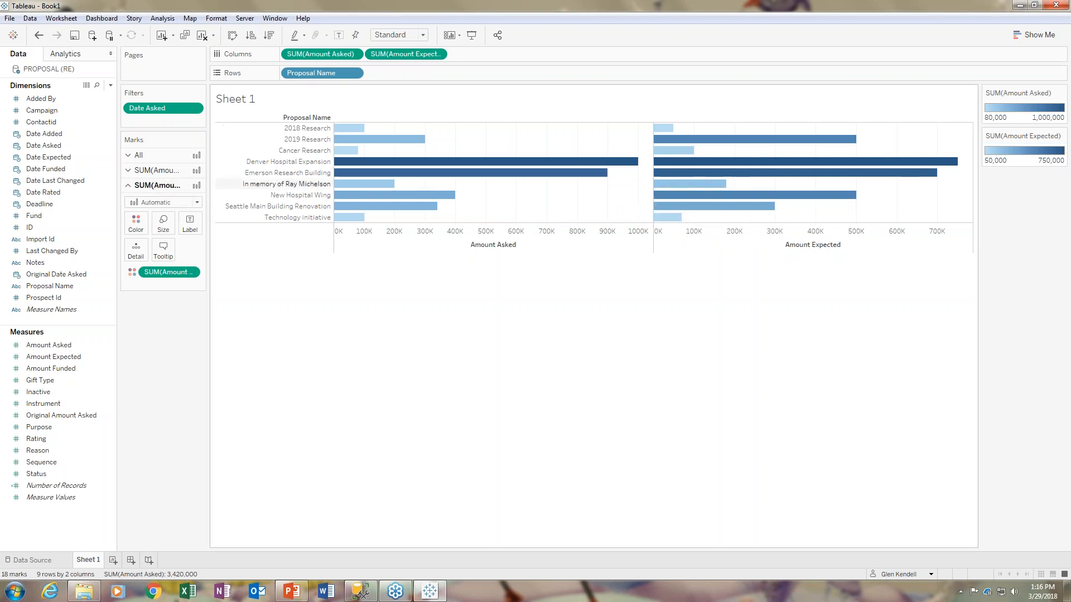
{"action": "left_click", "coordinate": [153, 170]}
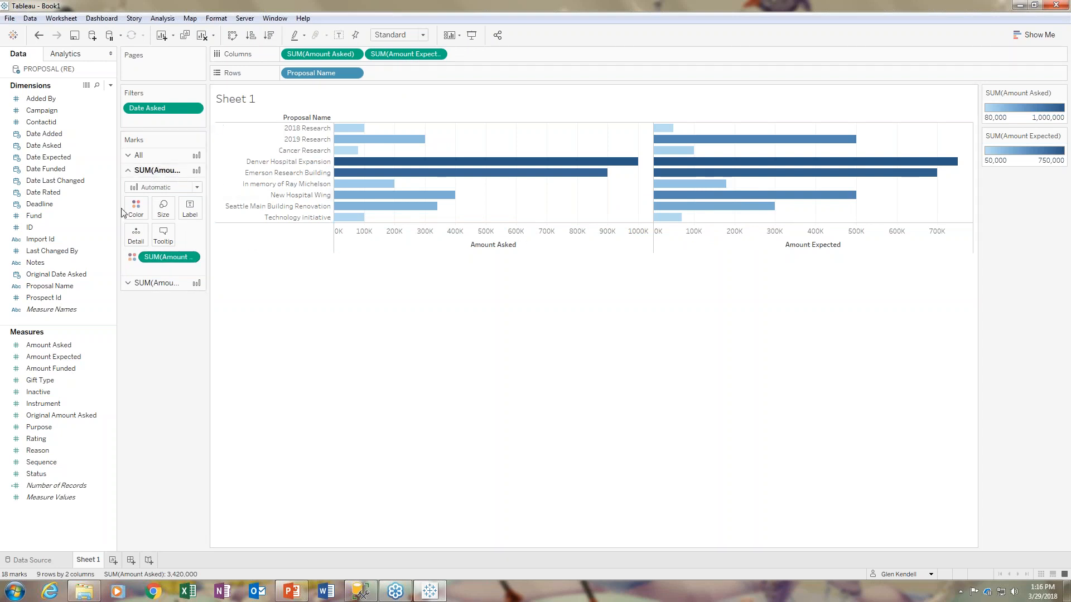
{"action": "left_click", "coordinate": [134, 282]}
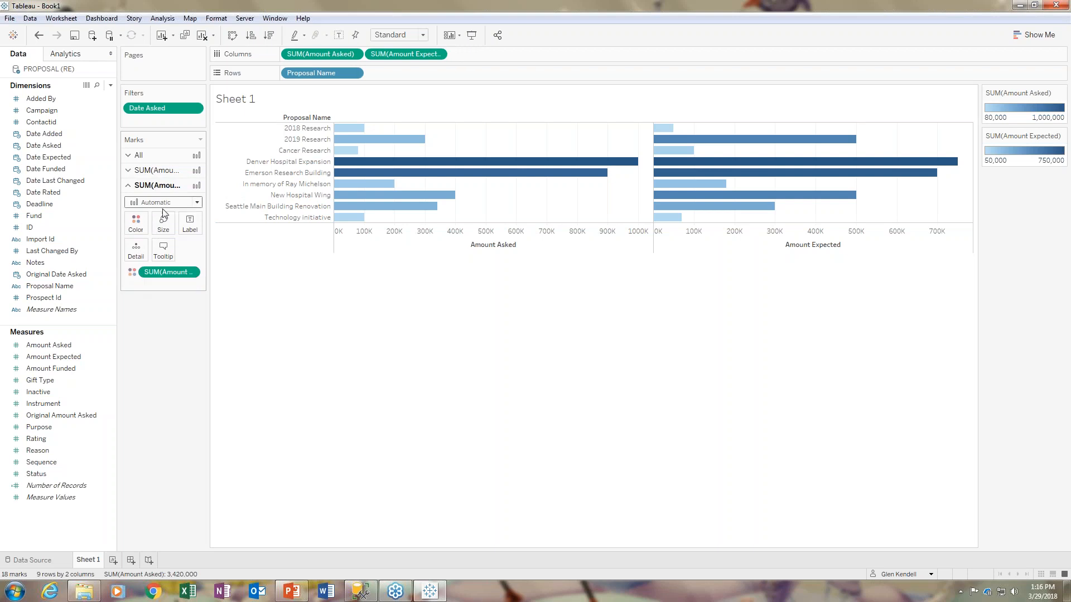
{"action": "left_click", "coordinate": [136, 223]}
{"action": "left_click", "coordinate": [195, 259]}
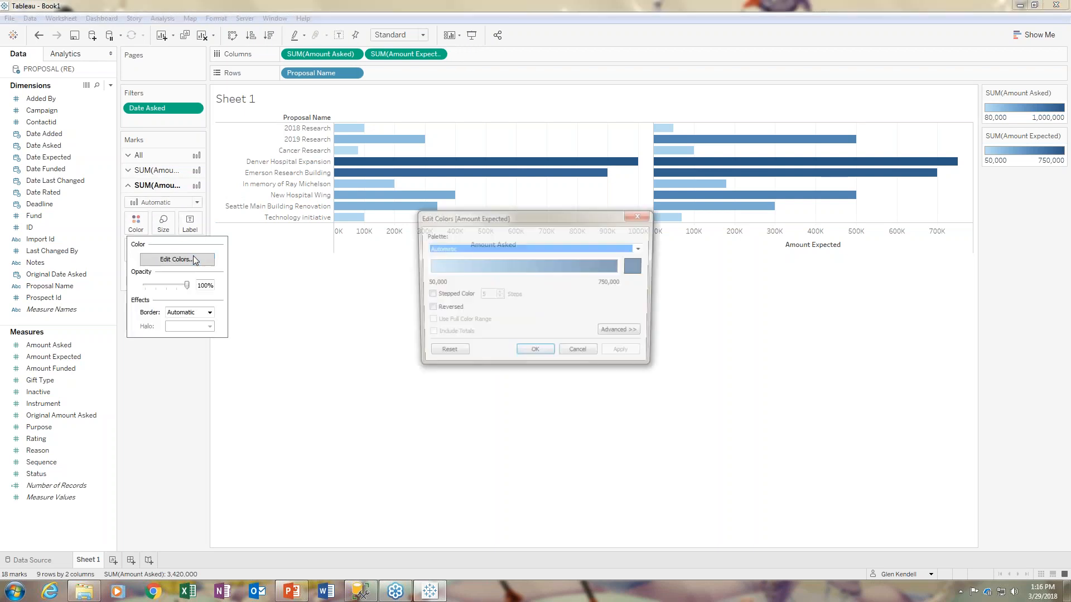
{"action": "left_click", "coordinate": [571, 248]}
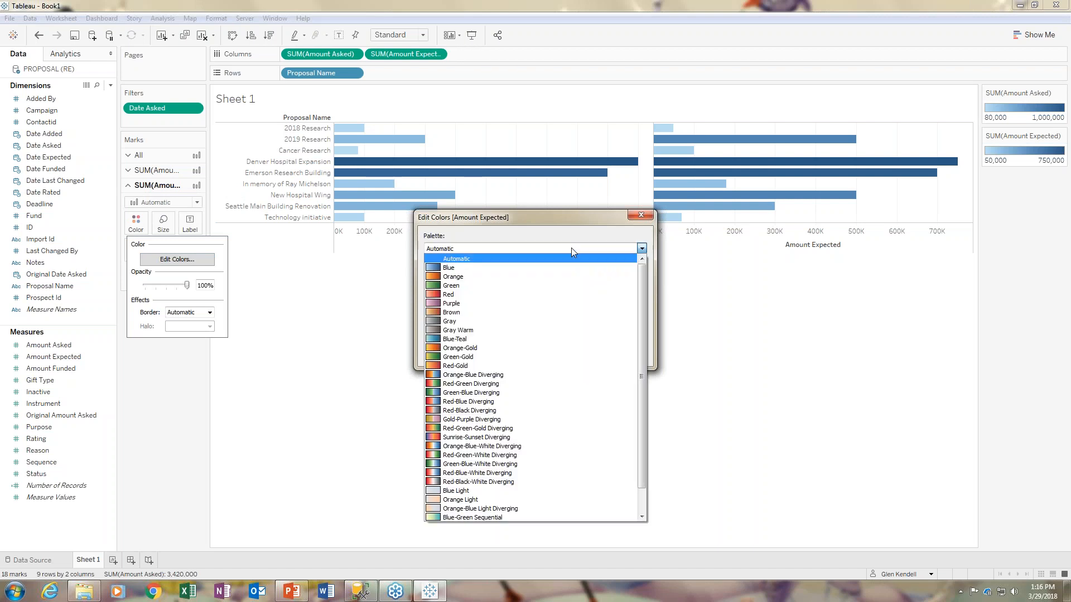
{"action": "left_click", "coordinate": [457, 285]}
{"action": "left_click", "coordinate": [634, 356]}
{"action": "left_click", "coordinate": [535, 355]}
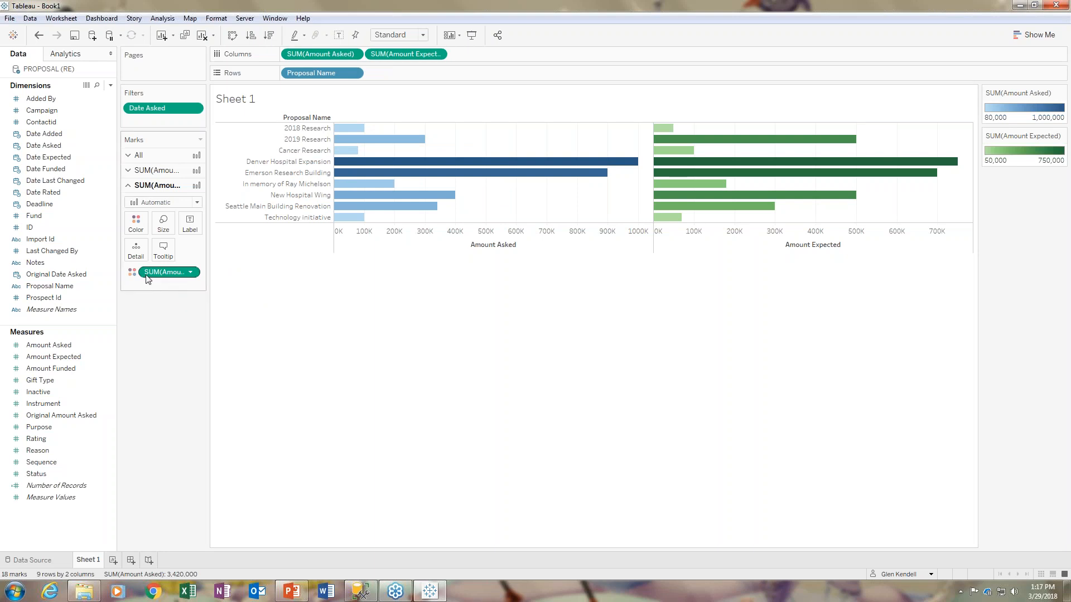
- Label the Amount Expected and Amount Asked bars with their summed values, keeping the bars' color encoding
{"action": "left_click_drag", "start_coordinate": [148, 277], "coordinate": [183, 224]}
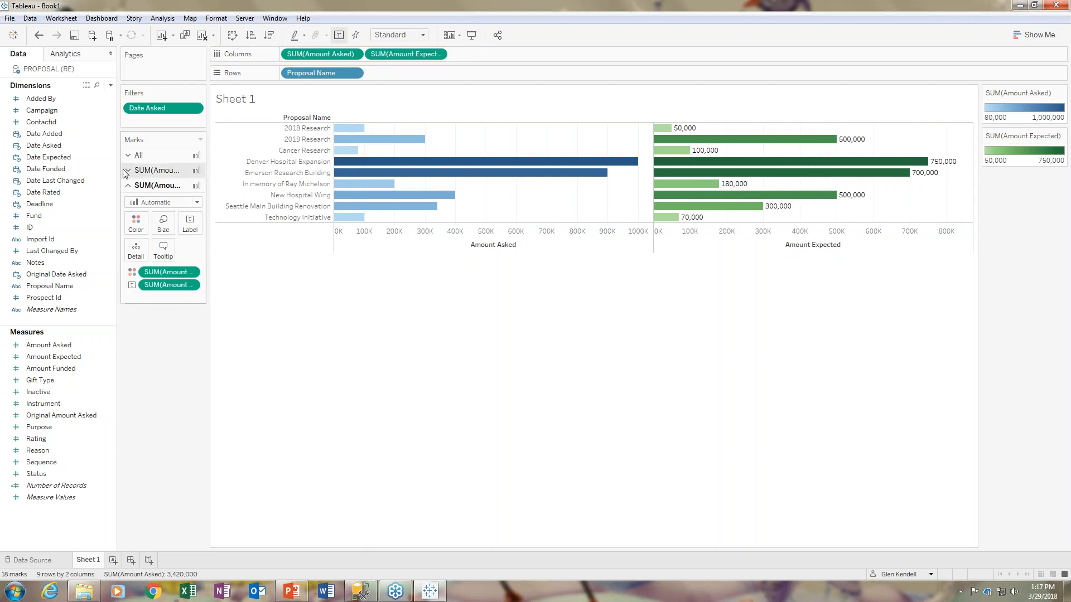
{"action": "left_click", "coordinate": [154, 171]}
{"action": "left_click_drag", "start_coordinate": [149, 259], "coordinate": [191, 209]}
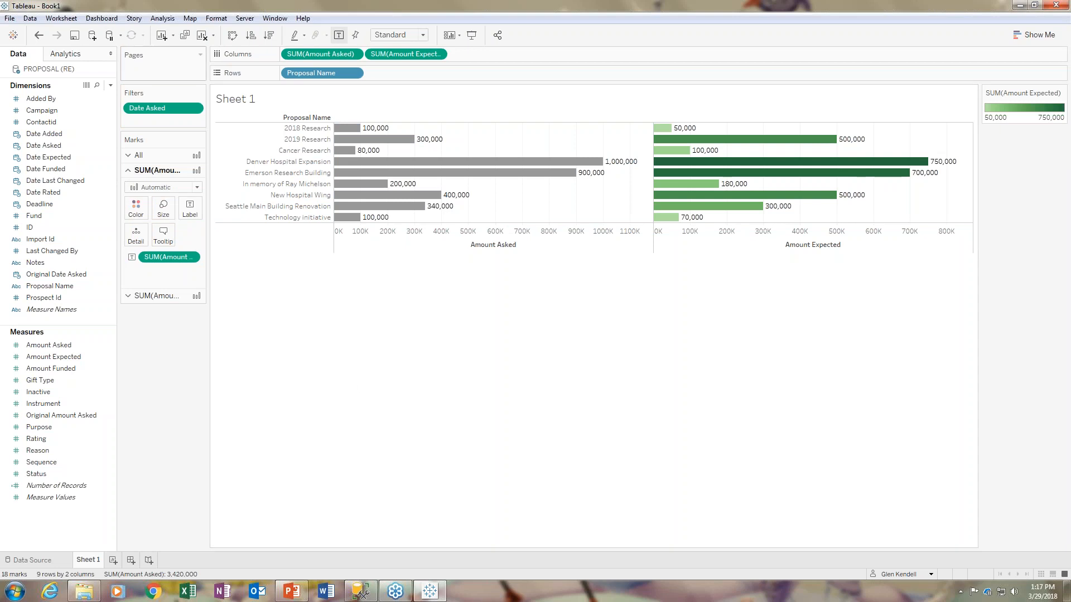
{"action": "left_click", "coordinate": [38, 35]}
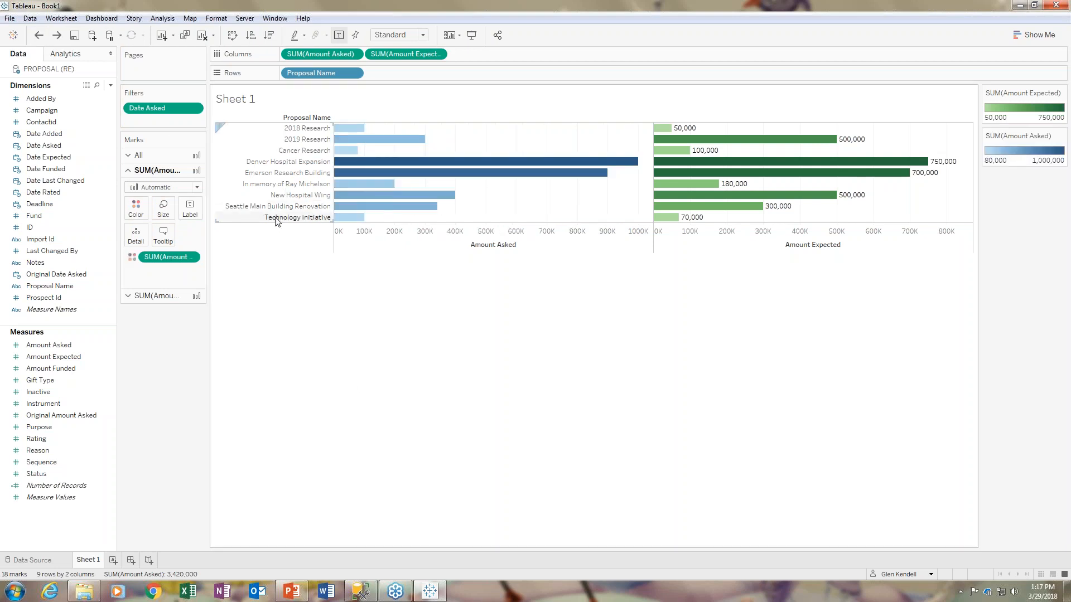
{"action": "left_click_drag", "start_coordinate": [154, 257], "coordinate": [187, 203]}
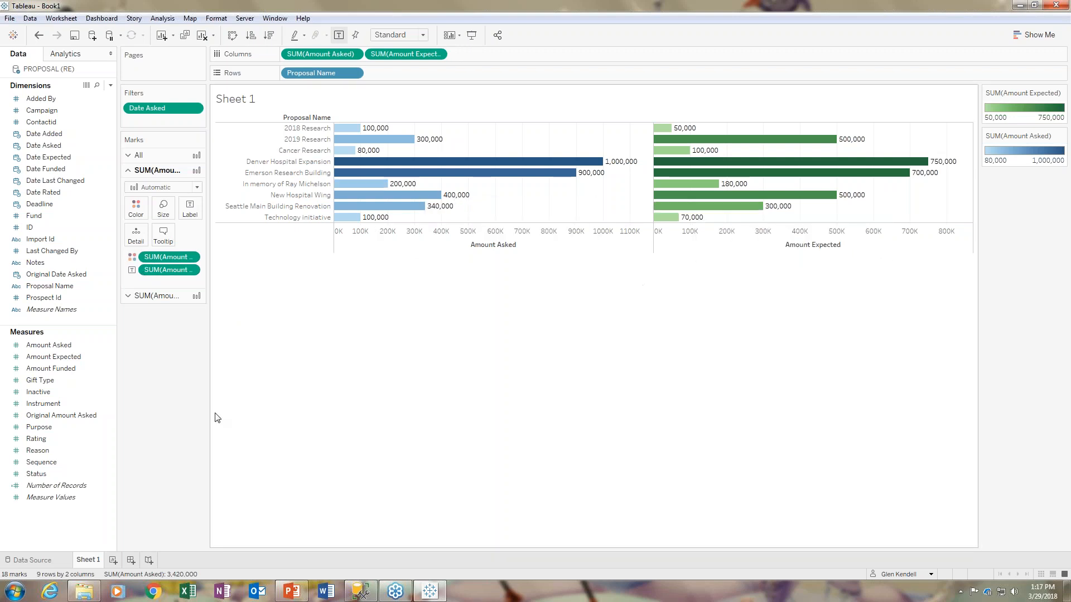
- Set the default number format of the Amount Asked measure to Currency (Standard) with the English (United States) locale
{"action": "right_click", "coordinate": [87, 345]}
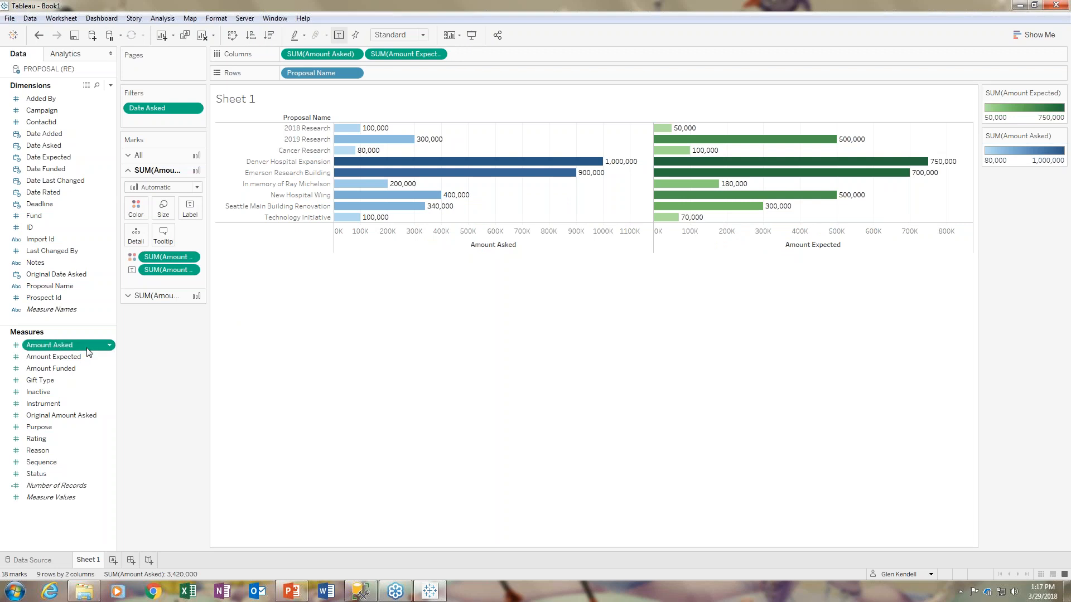
{"action": "mouse_move", "coordinate": [150, 493]}
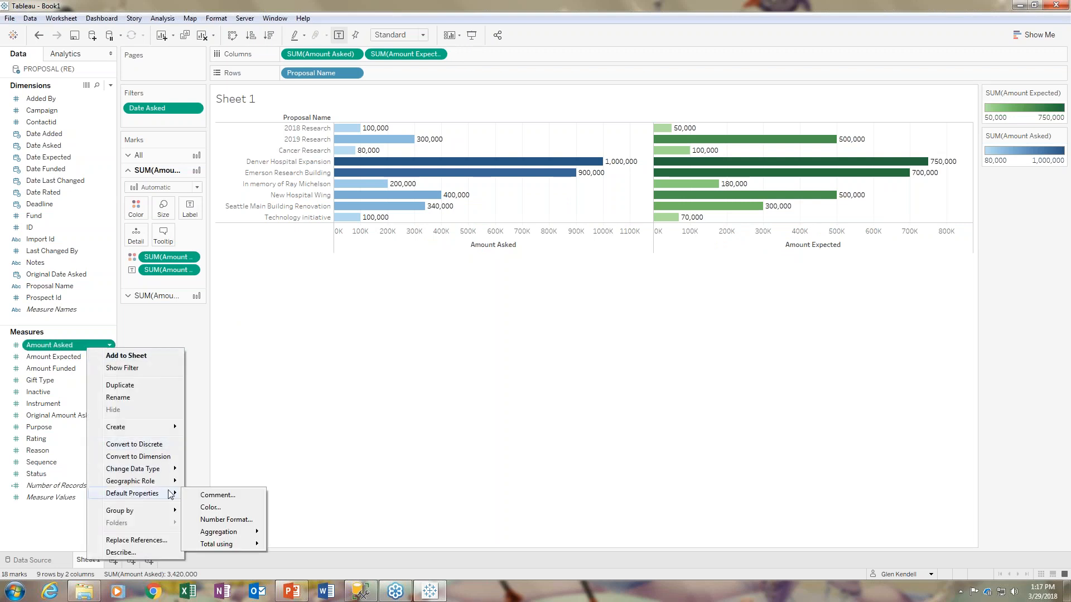
{"action": "left_click", "coordinate": [225, 519]}
{"action": "left_click", "coordinate": [443, 256]}
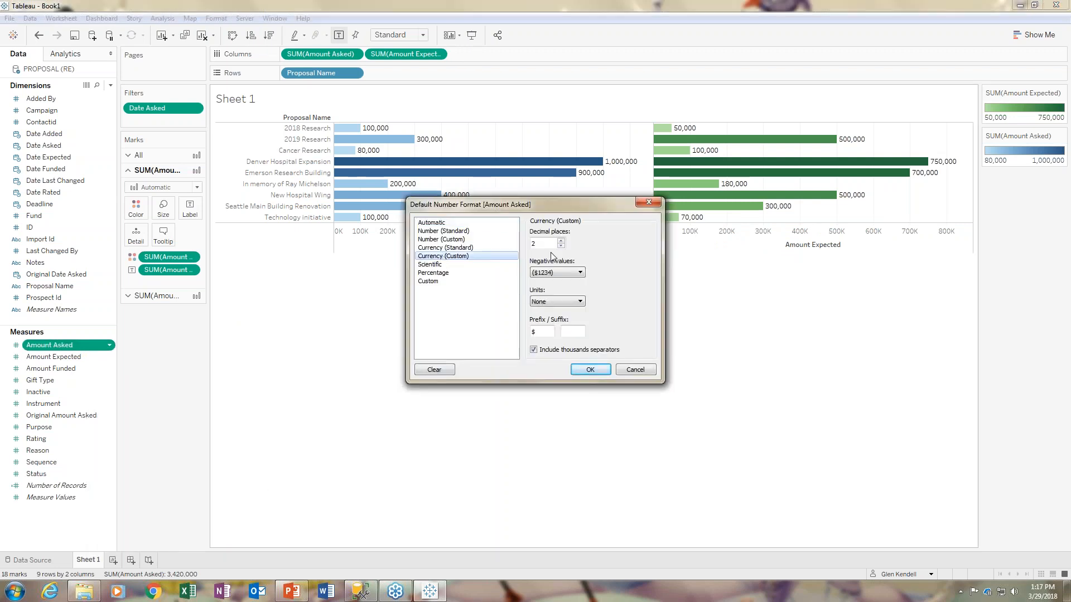
{"action": "left_click", "coordinate": [467, 249]}
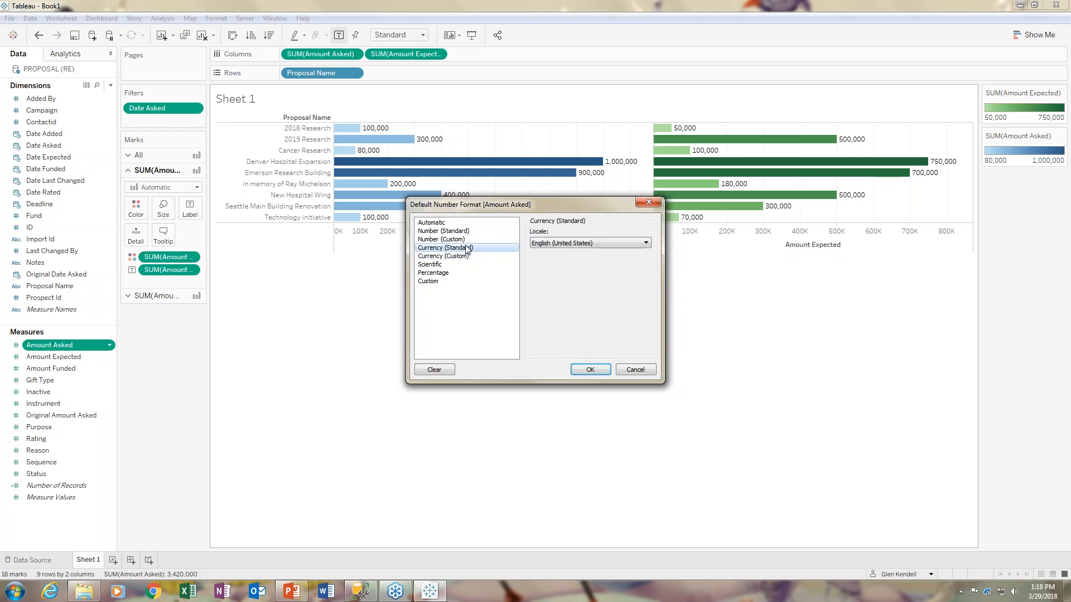
{"action": "left_click", "coordinate": [589, 370]}
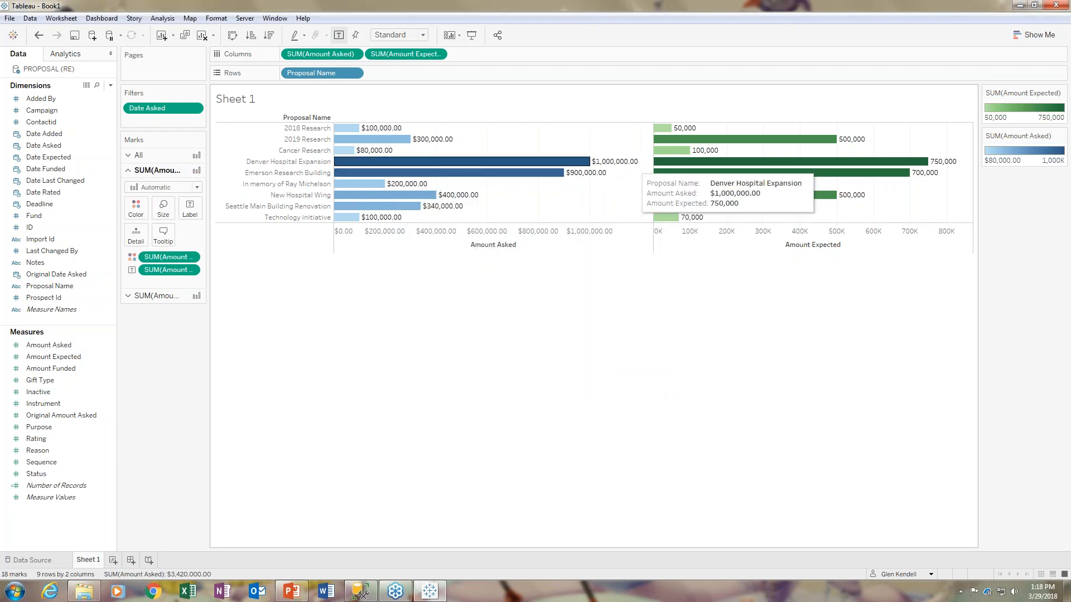
- Set Amount Asked's default number format to Currency (Custom) with 0 decimal places and units in Thousands (K)
{"action": "left_click", "coordinate": [80, 375]}
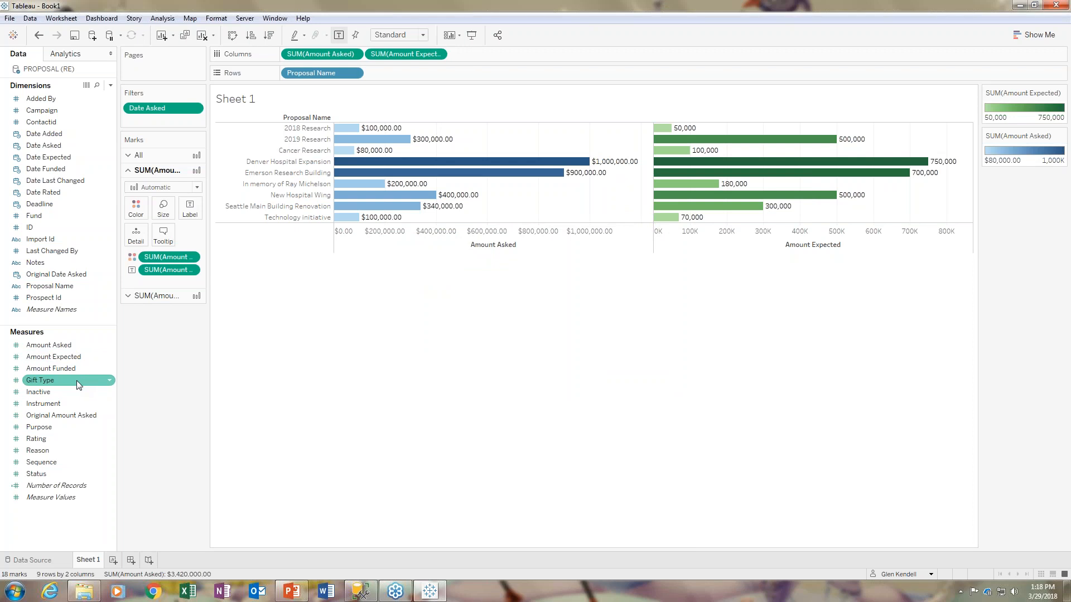
{"action": "left_click", "coordinate": [82, 346]}
{"action": "left_click", "coordinate": [109, 347]}
{"action": "mouse_move", "coordinate": [184, 498]}
{"action": "left_click", "coordinate": [240, 518]}
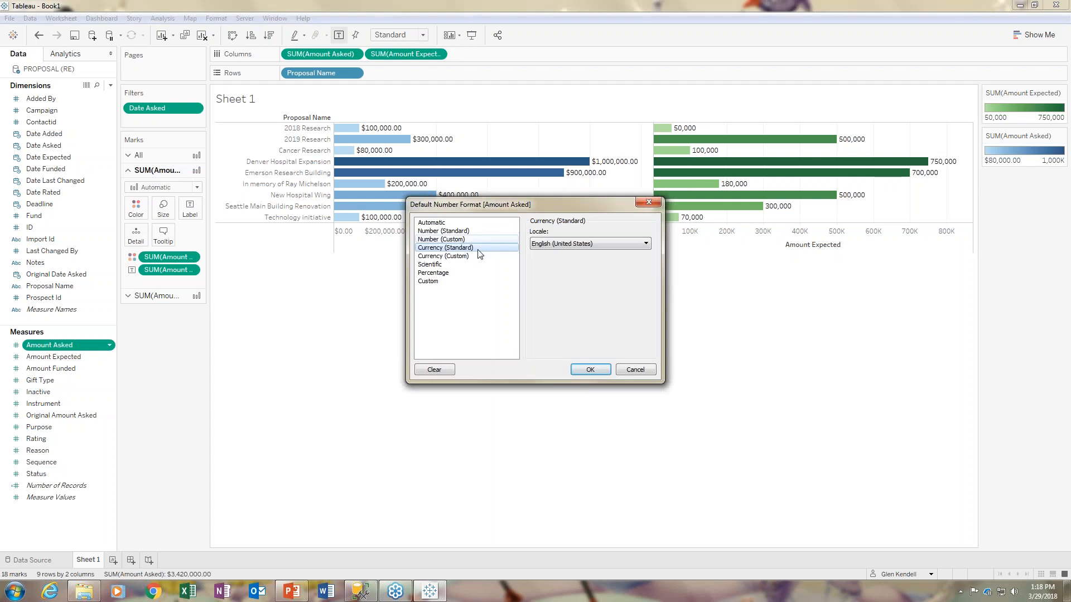
{"action": "left_click", "coordinate": [449, 256]}
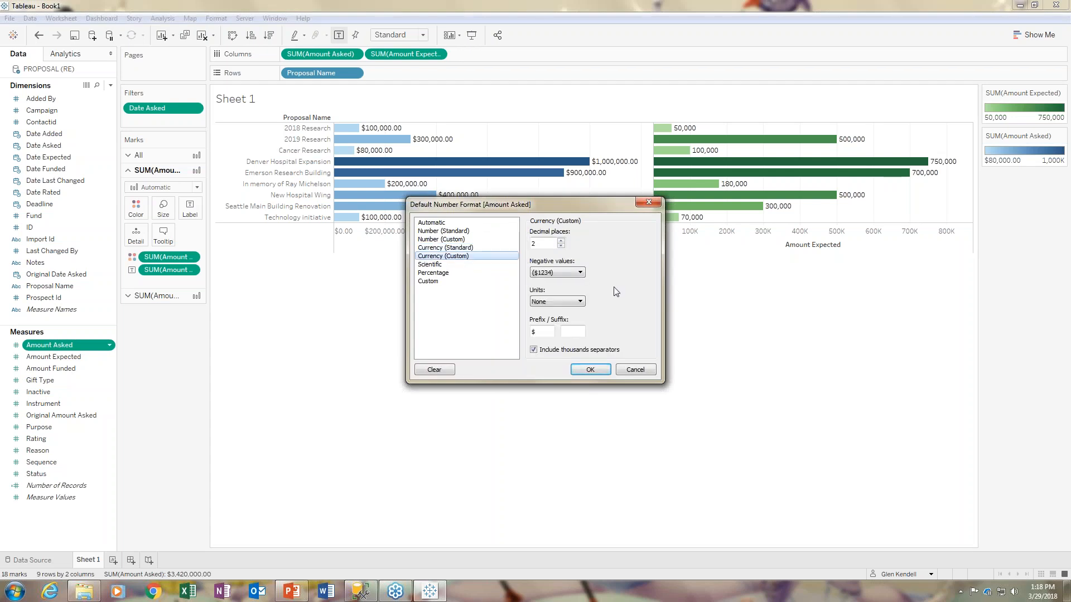
{"action": "left_click", "coordinate": [561, 246]}
{"action": "left_click", "coordinate": [561, 246]}
{"action": "left_click", "coordinate": [554, 301]}
{"action": "left_click", "coordinate": [555, 322]}
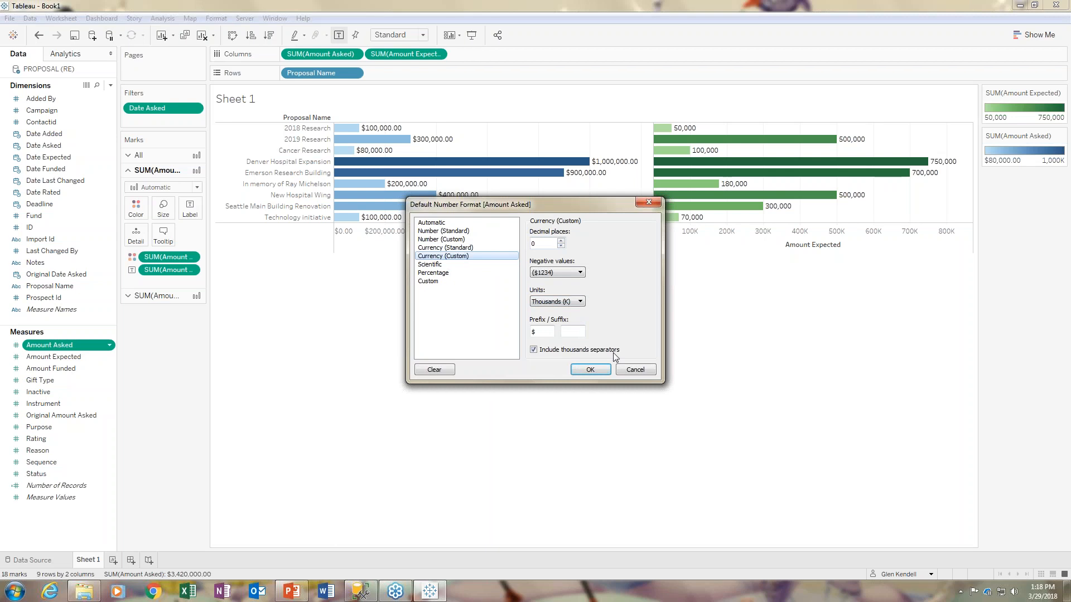
{"action": "left_click", "coordinate": [590, 369]}
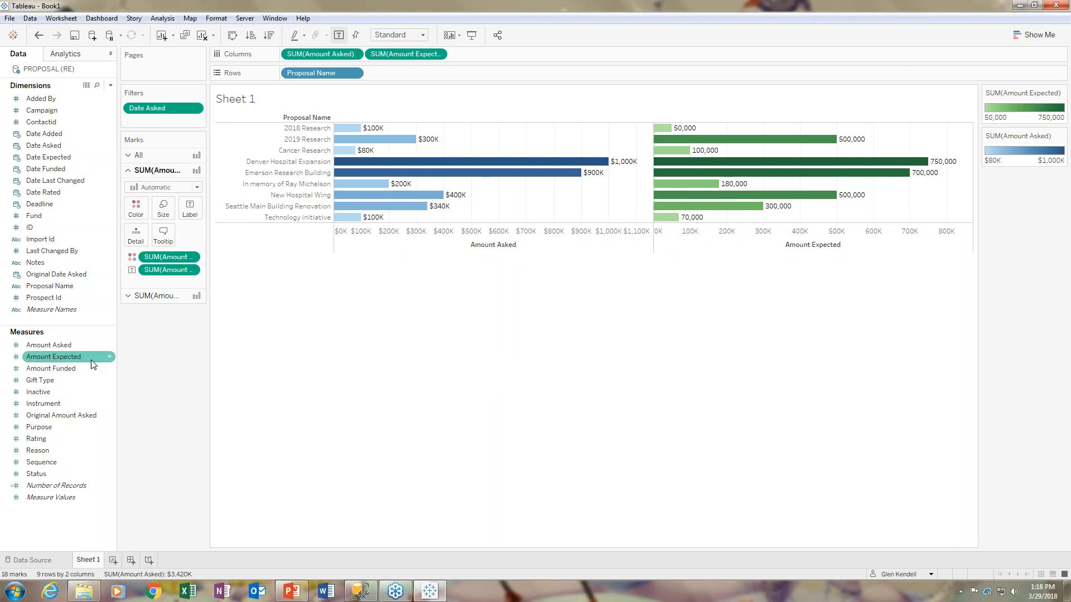
- Set Amount Expected's default number format to Currency (Custom) with 0 decimal places and units in Thousands (K)
{"action": "left_click", "coordinate": [110, 357]}
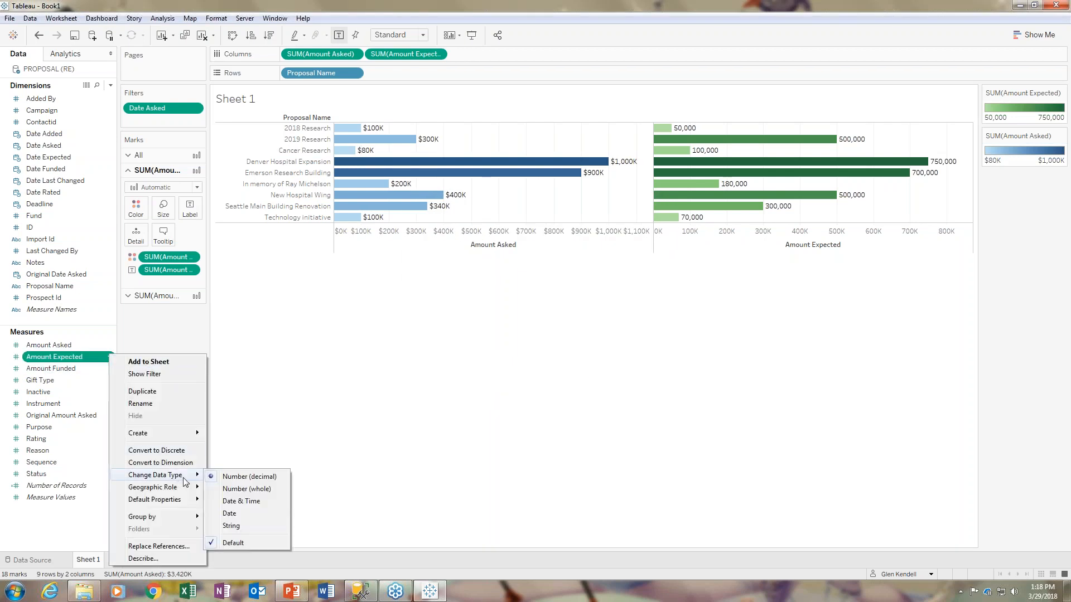
{"action": "mouse_move", "coordinate": [179, 499]}
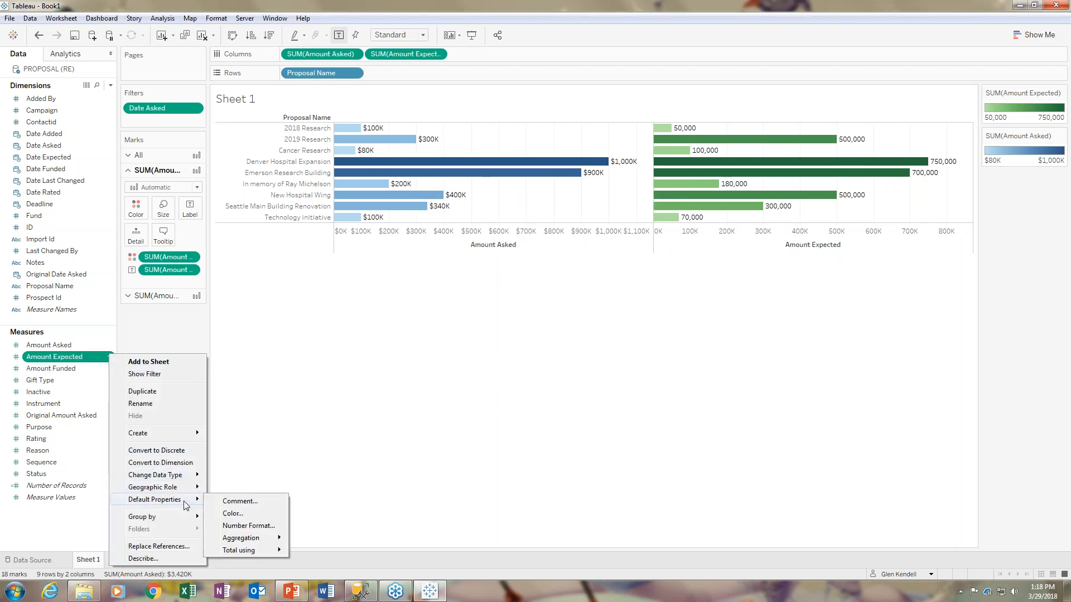
{"action": "left_click", "coordinate": [250, 526]}
{"action": "left_click", "coordinate": [460, 256]}
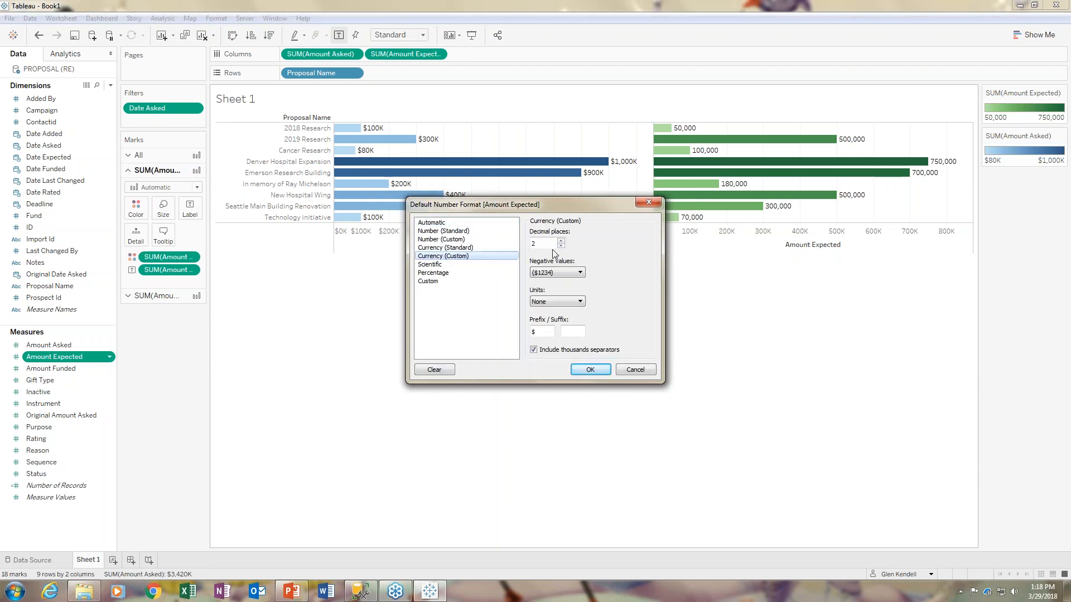
{"action": "left_click", "coordinate": [561, 246]}
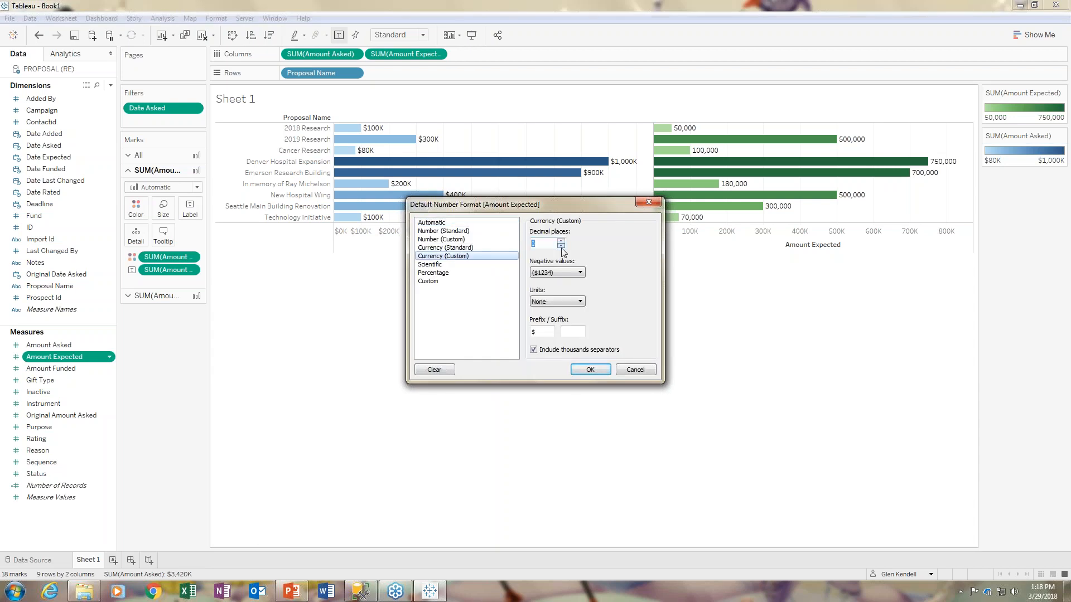
{"action": "left_click", "coordinate": [563, 301]}
{"action": "left_click", "coordinate": [556, 319]}
{"action": "left_click", "coordinate": [590, 370]}
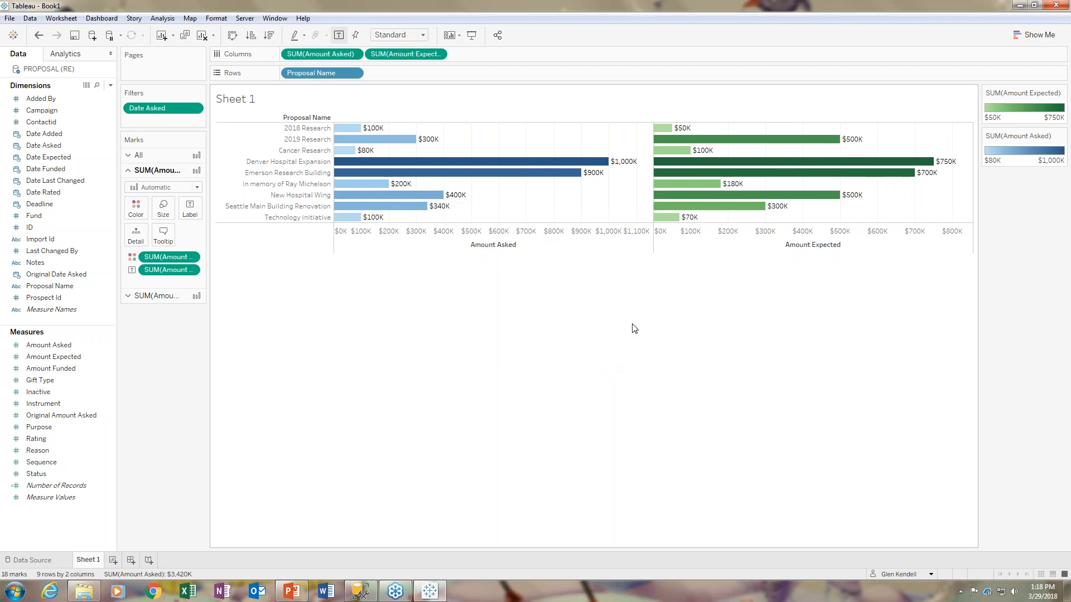
- Reverse the scale of the Amount Asked axis so its bars extend in the opposite direction from the Amount Expected bars
{"action": "mouse_move", "coordinate": [659, 163]}
{"action": "right_click", "coordinate": [399, 232]}
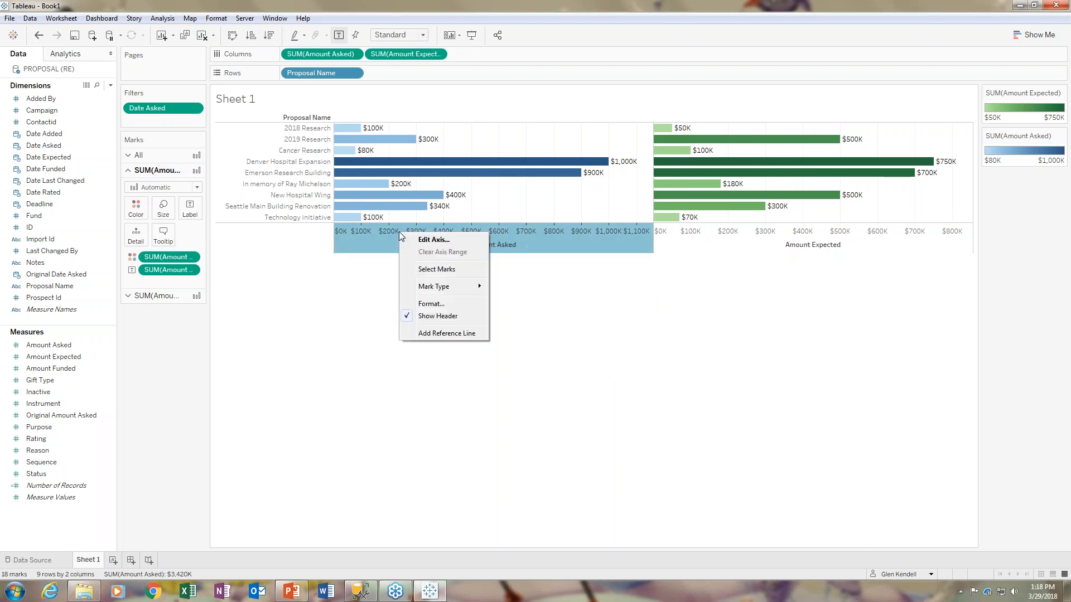
{"action": "left_click", "coordinate": [368, 296]}
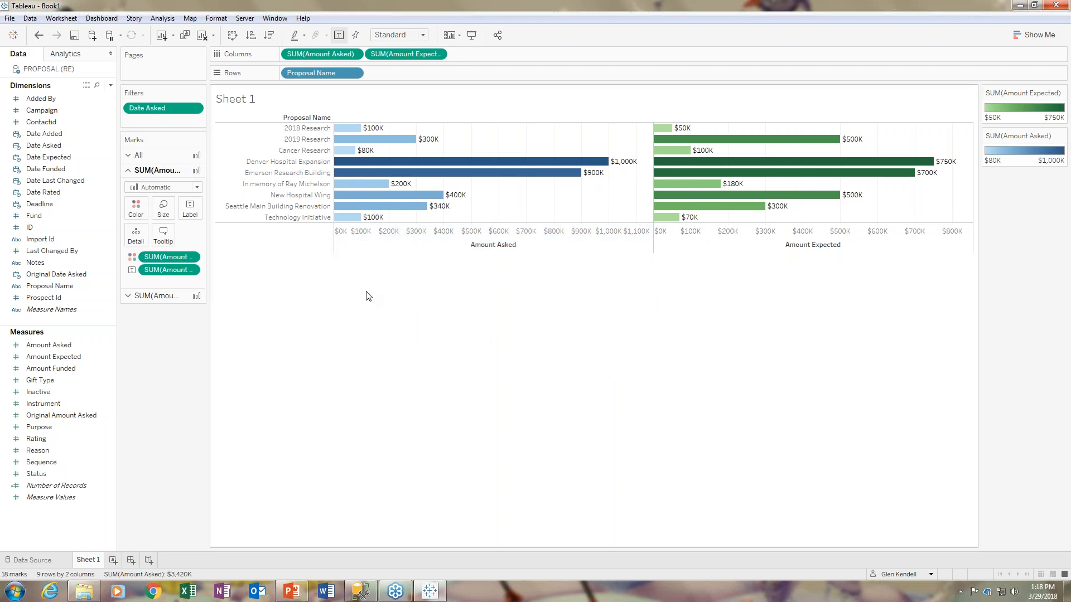
{"action": "left_click", "coordinate": [446, 235]}
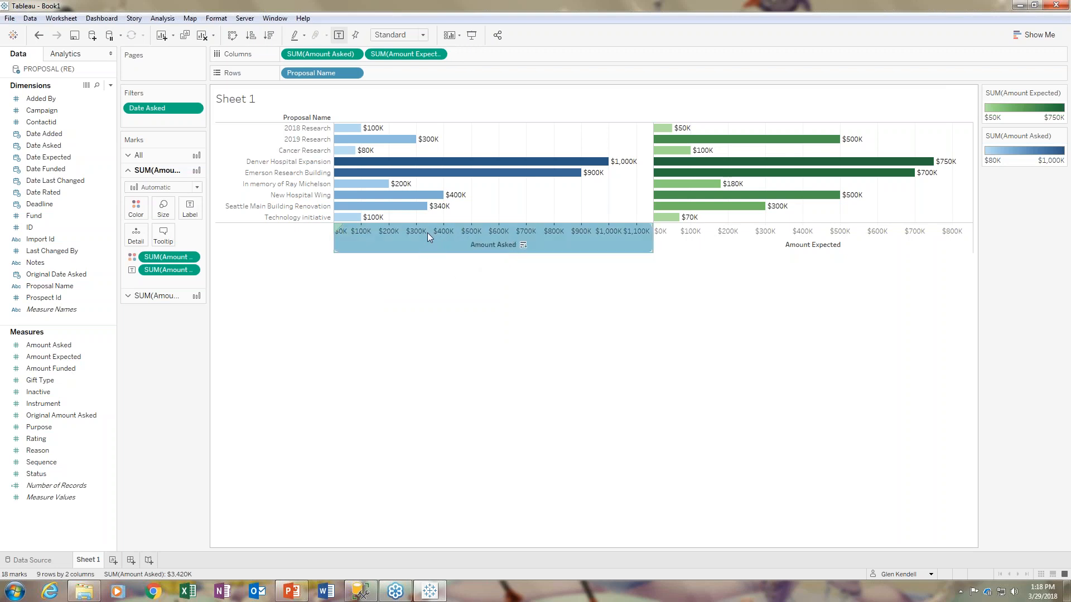
{"action": "right_click", "coordinate": [428, 231]}
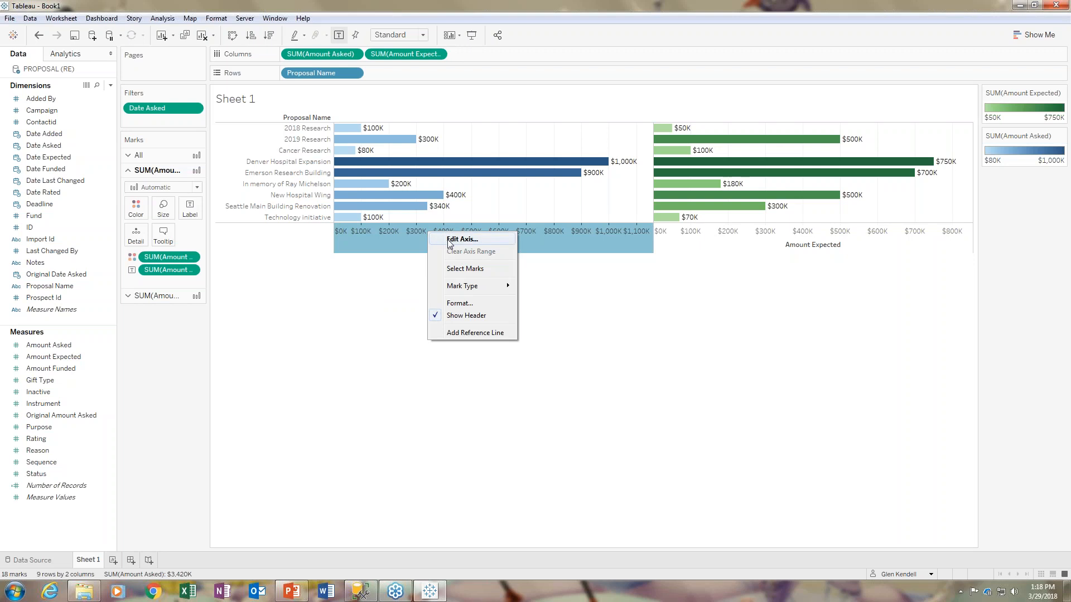
{"action": "left_click", "coordinate": [449, 242]}
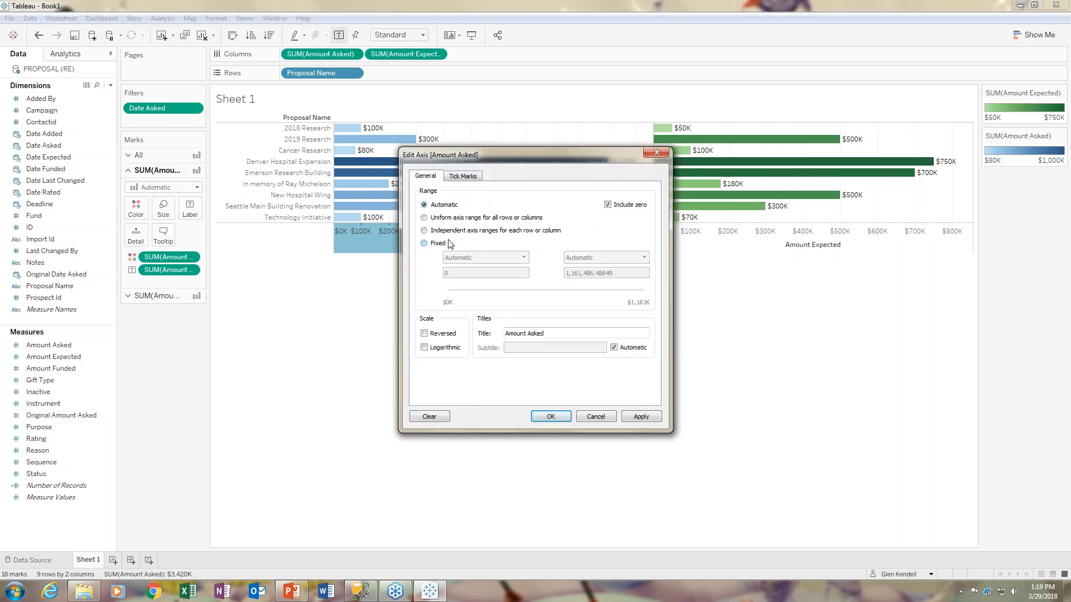
{"action": "left_click", "coordinate": [438, 336]}
{"action": "left_click", "coordinate": [651, 422]}
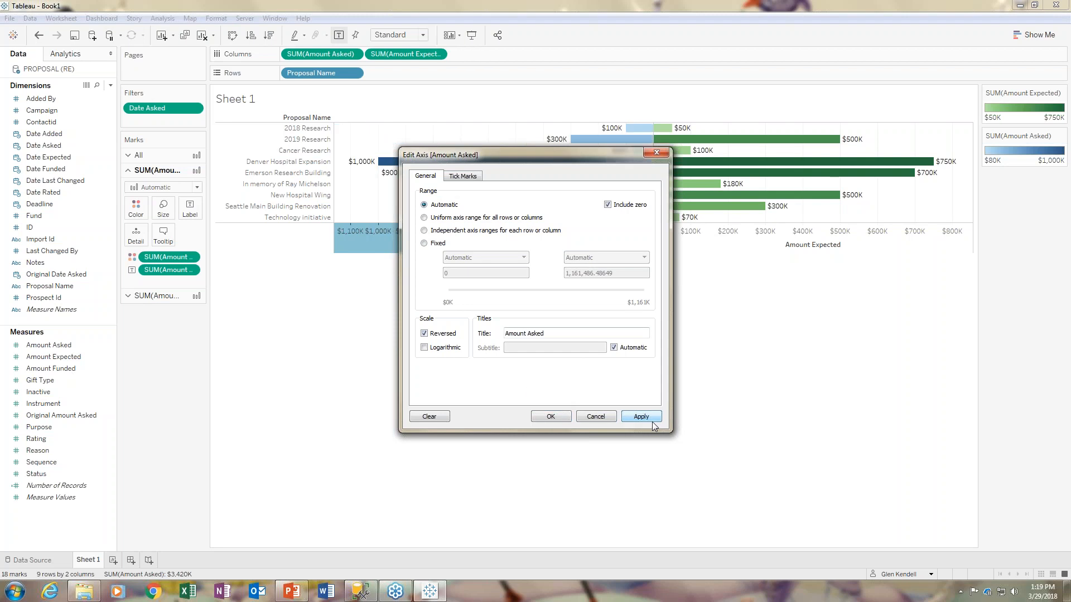
{"action": "left_click", "coordinate": [552, 413]}
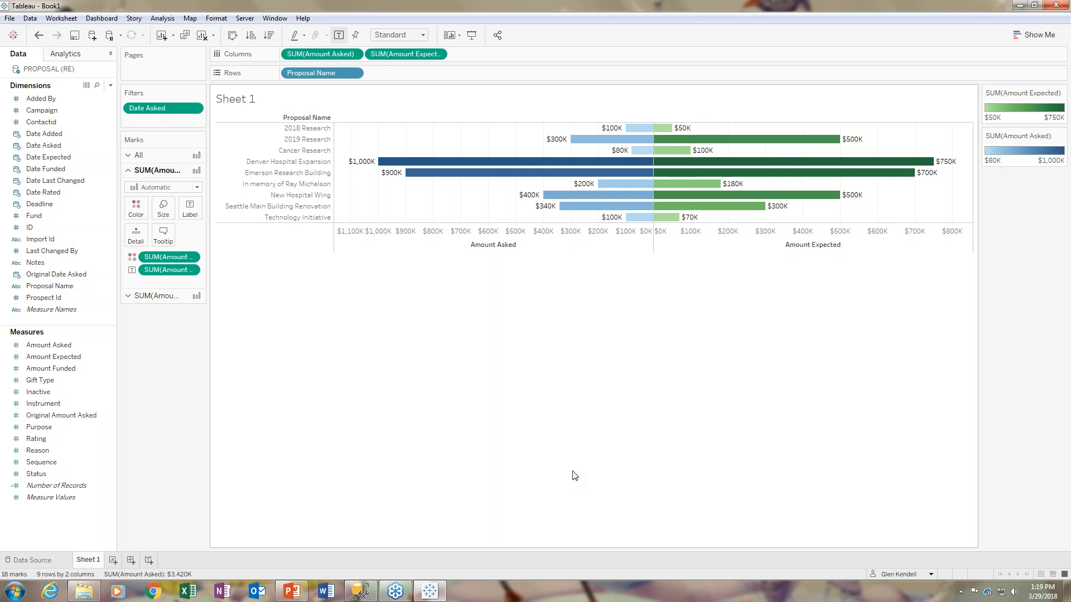
- Hide the axis headers of Amount Asked and Amount Expected below the bars
{"action": "mouse_move", "coordinate": [378, 166]}
{"action": "right_click", "coordinate": [472, 244]}
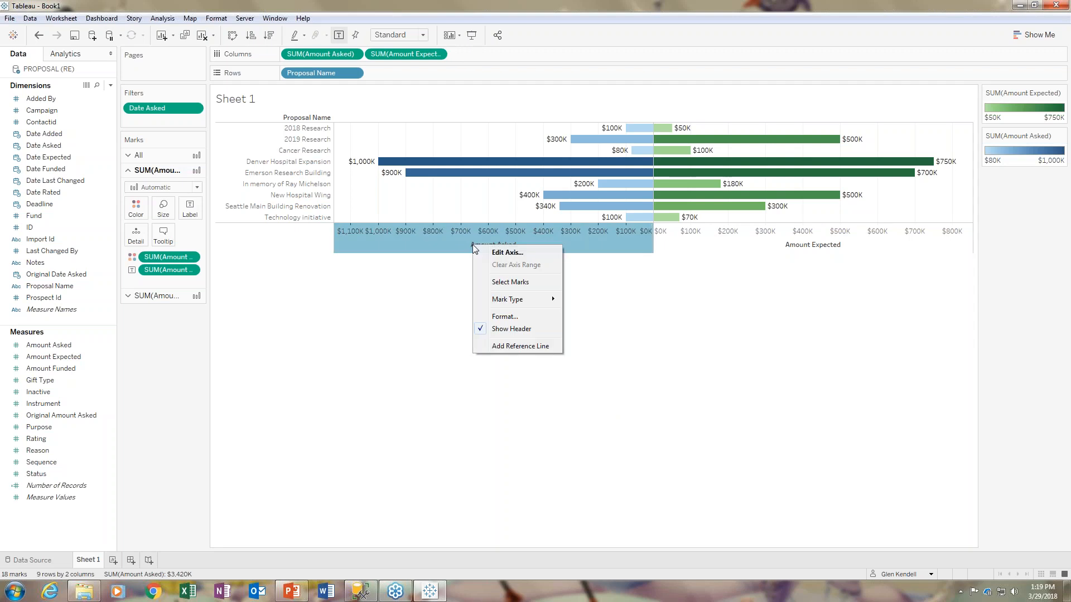
{"action": "left_click", "coordinate": [510, 330]}
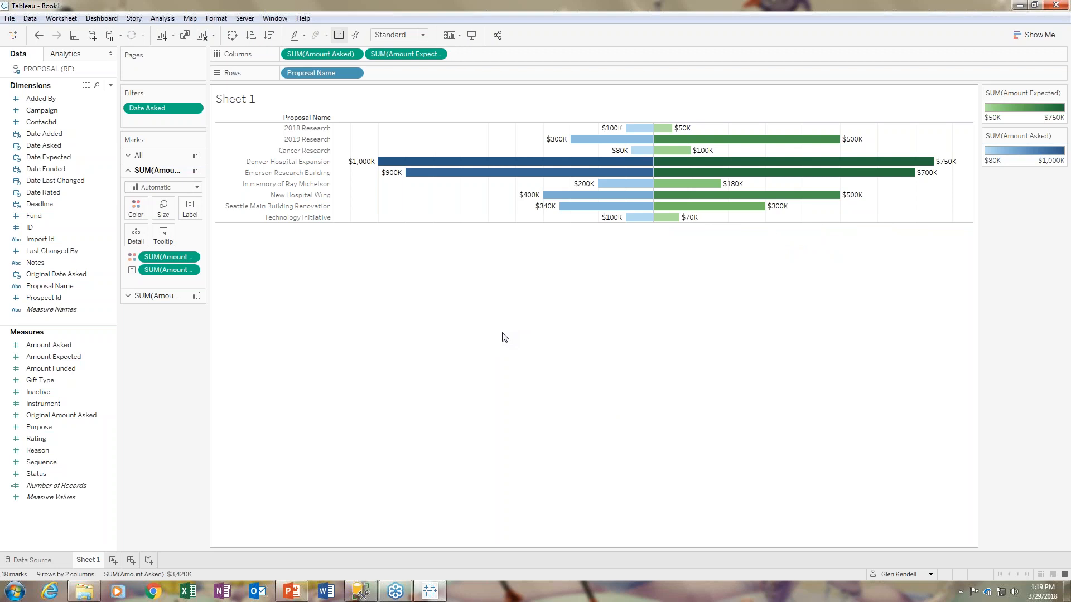
- Set the font size of the Proposal Name row headers to 12
{"action": "right_click", "coordinate": [283, 163]}
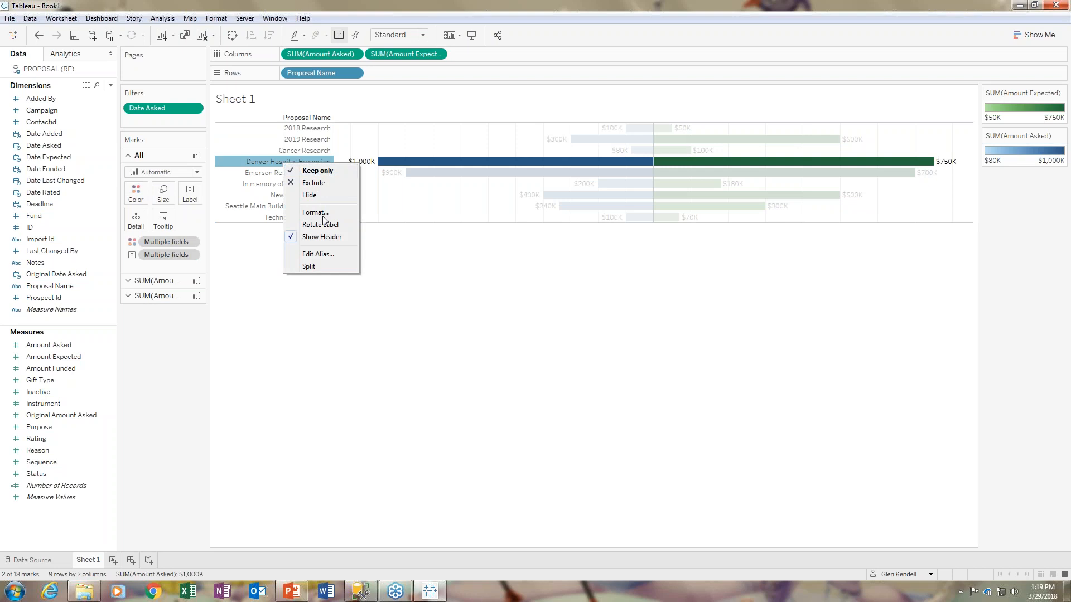
{"action": "left_click", "coordinate": [318, 212]}
{"action": "left_click", "coordinate": [105, 124]}
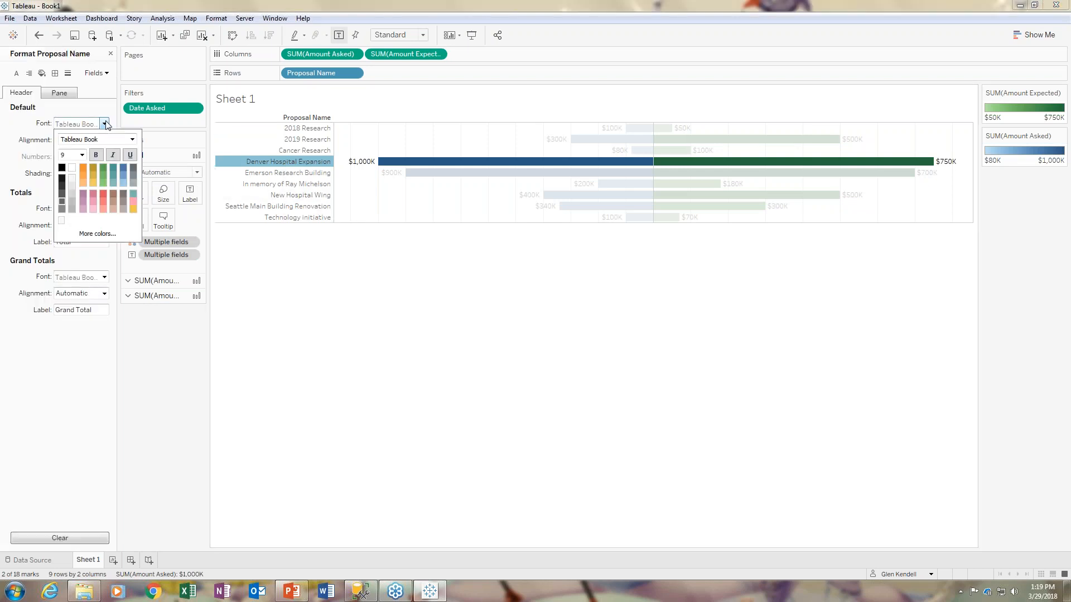
{"action": "left_click", "coordinate": [81, 155]}
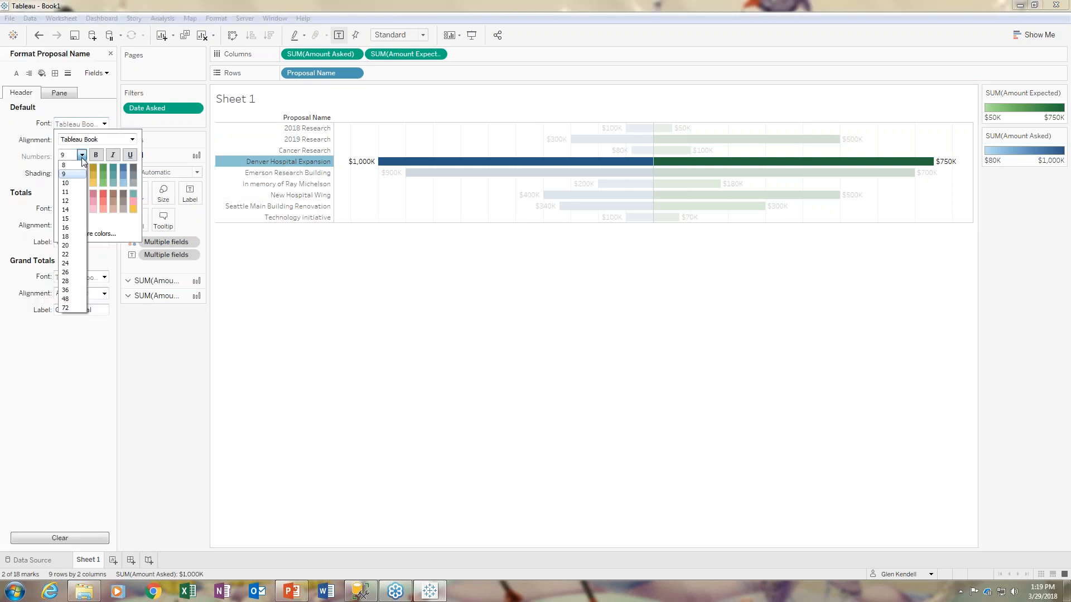
{"action": "left_click", "coordinate": [69, 202]}
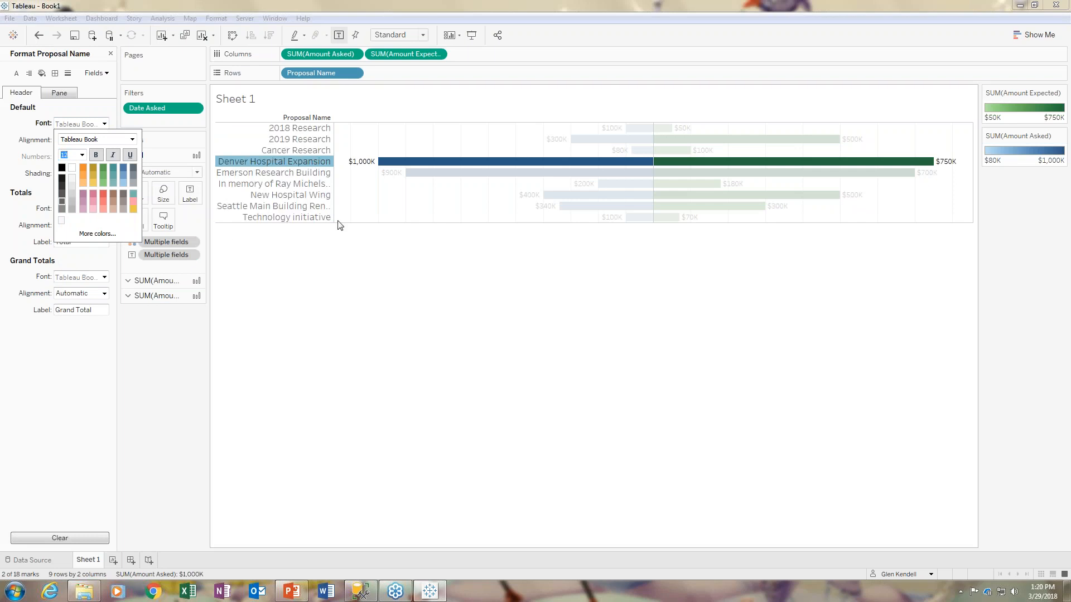
- Widen the Proposal Name column to fit the full names and increase the height of the chart's rows
{"action": "left_click_drag", "start_coordinate": [335, 206], "coordinate": [371, 202]}
{"action": "left_click", "coordinate": [375, 296]}
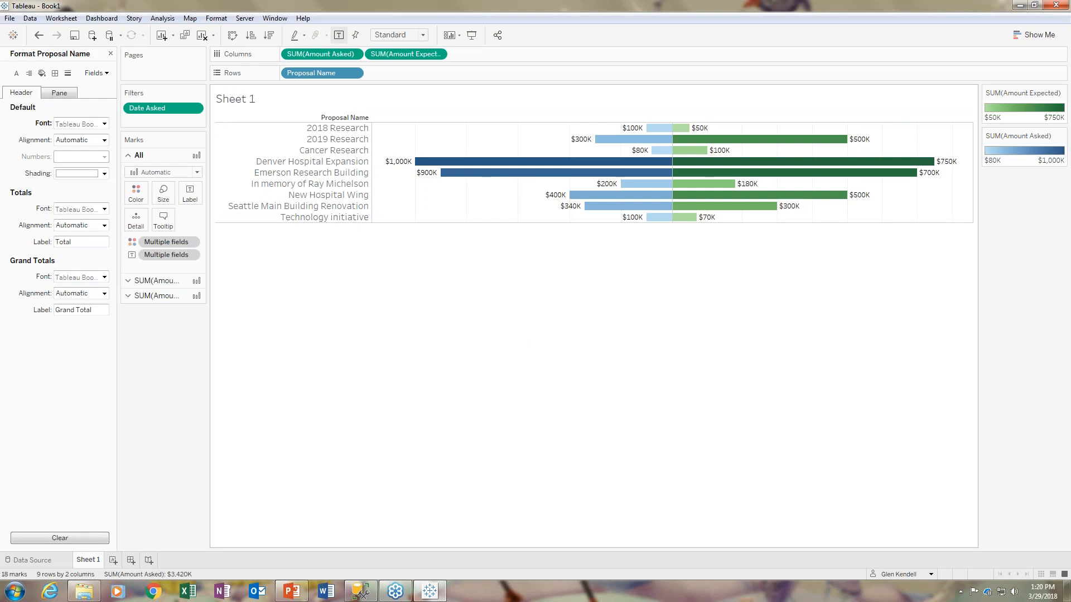
{"action": "left_click_drag", "start_coordinate": [329, 222], "coordinate": [328, 232]}
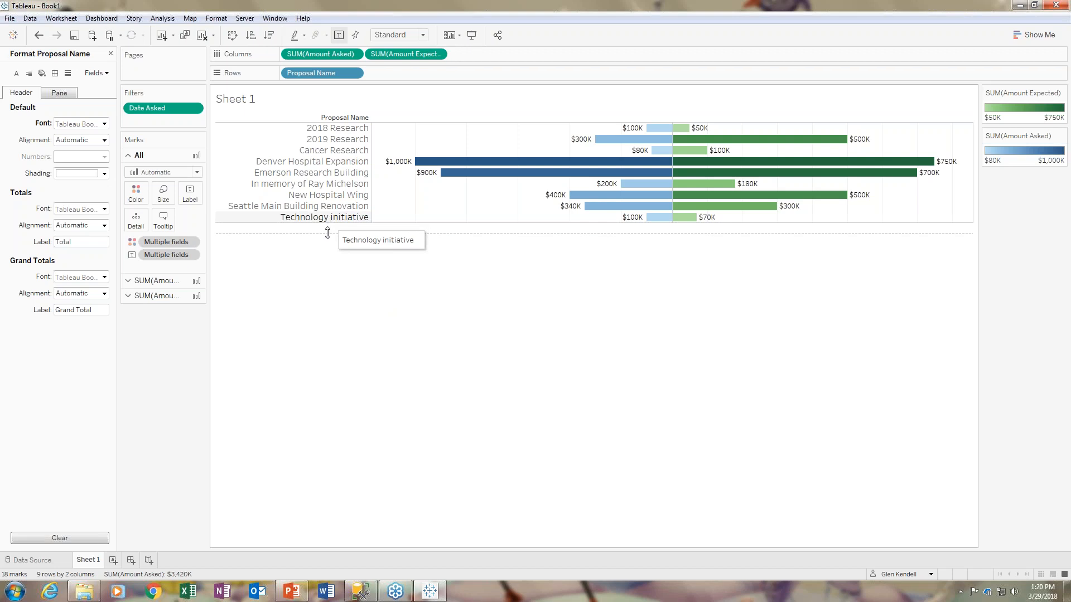
{"action": "left_click_drag", "start_coordinate": [328, 232], "coordinate": [327, 233]}
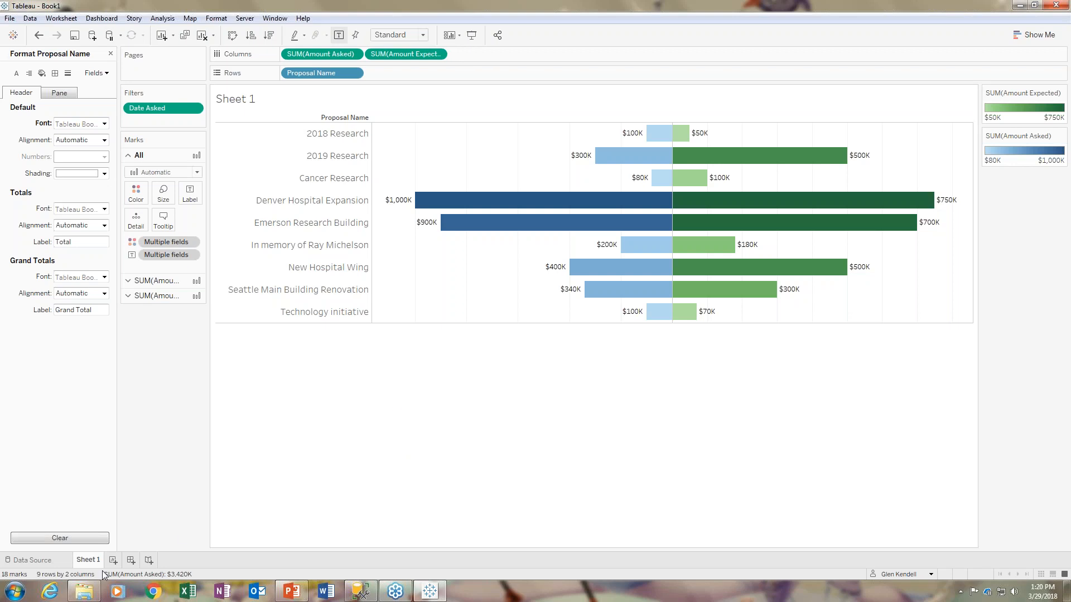
- Rename the sheet as Bar Graph and add a new blank worksheet to the workbook
{"action": "right_click", "coordinate": [85, 560]}
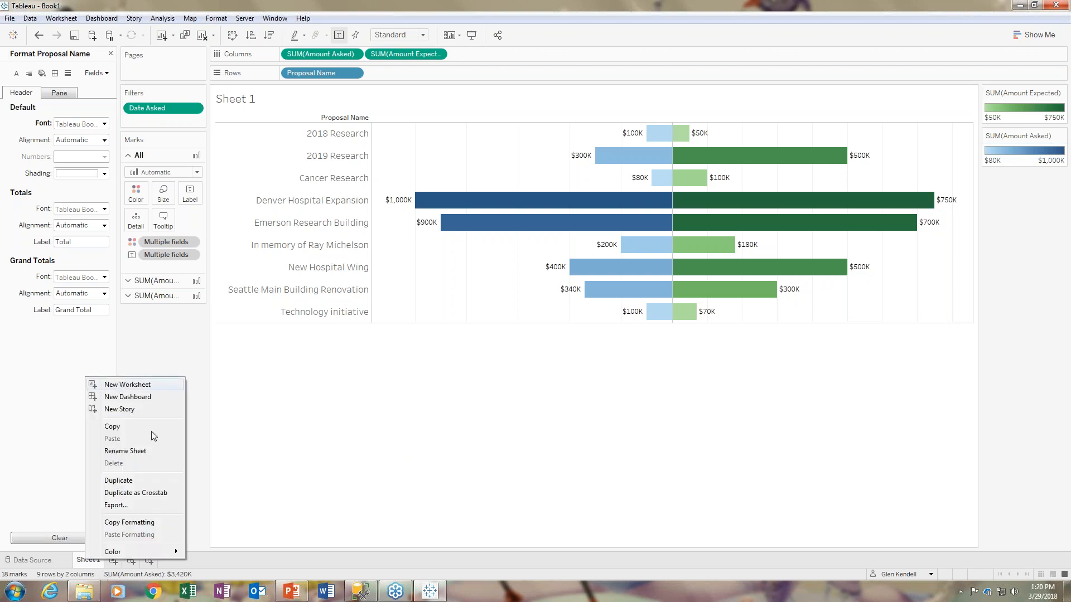
{"action": "left_click", "coordinate": [145, 452]}
{"action": "type", "text": "Ba"}
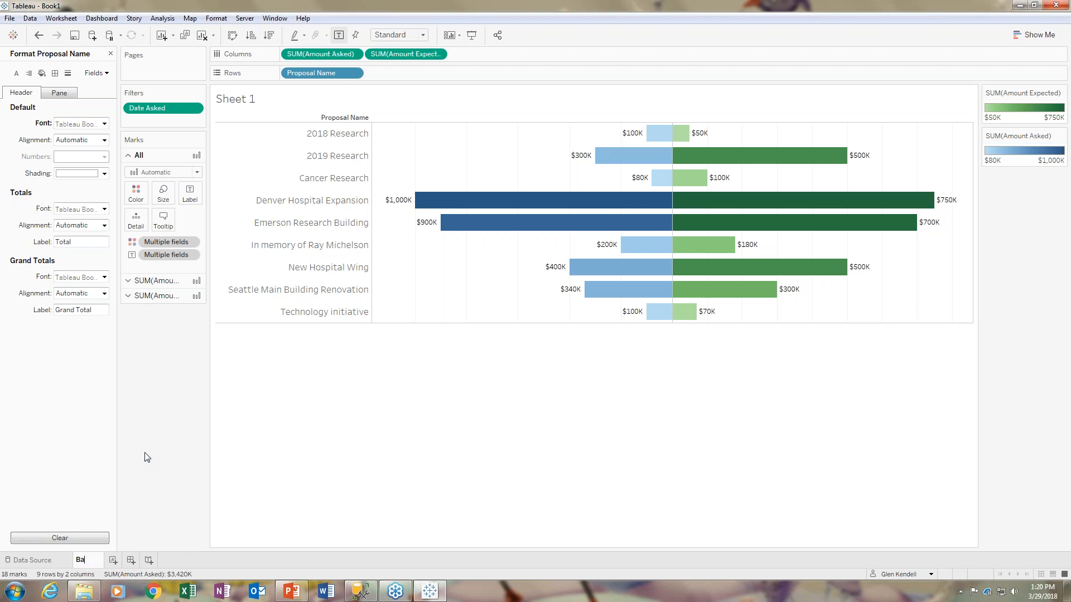
{"action": "type", "text": "r Graph"}
{"action": "key", "text": "Return"}
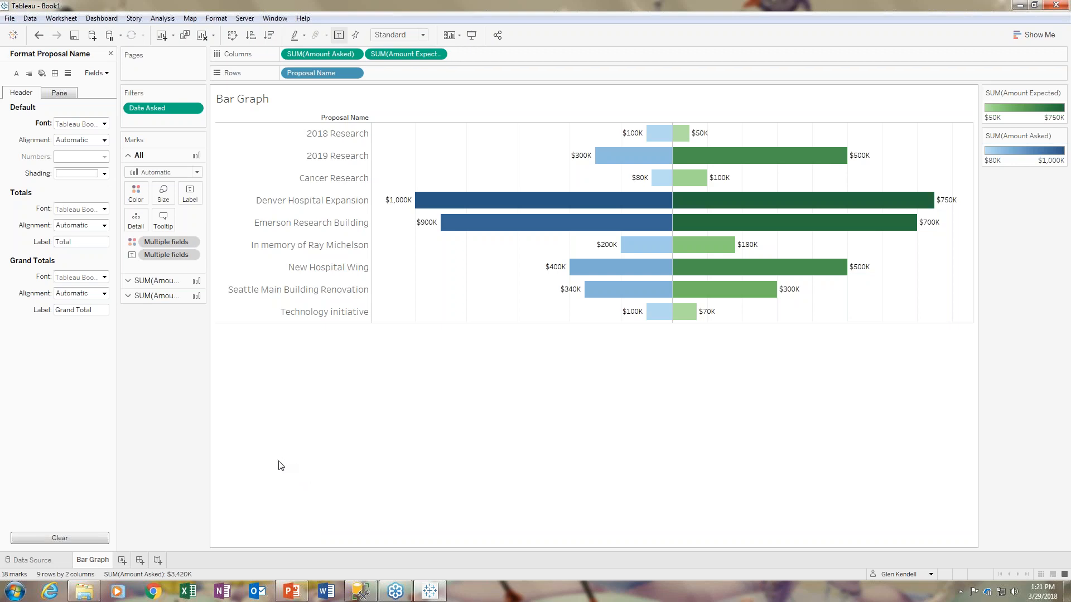
{"action": "left_click", "coordinate": [123, 560]}
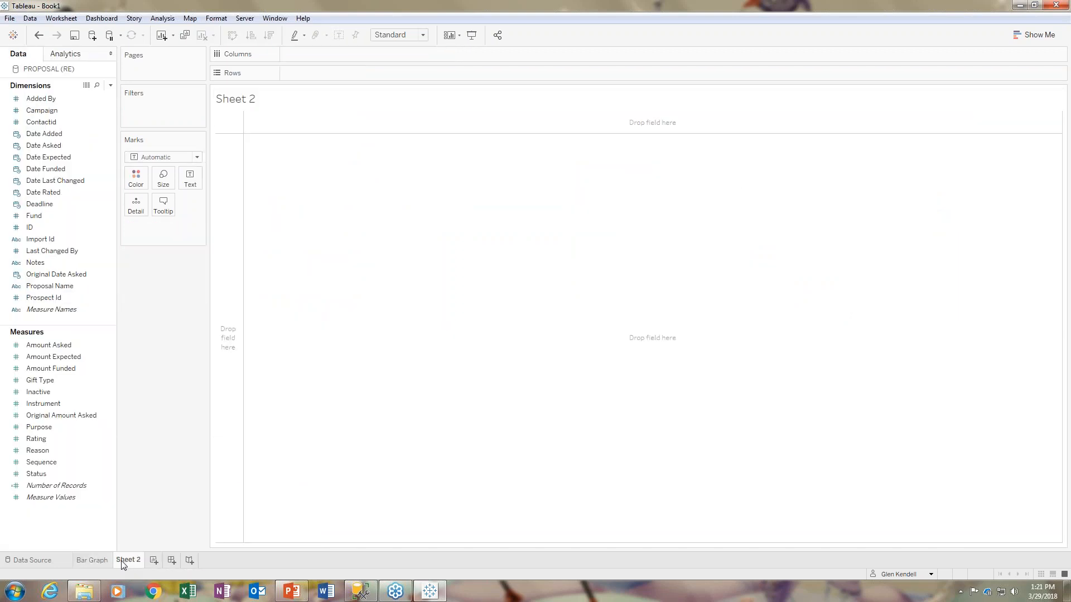
- Delete the blank Sheet 2 and duplicate the Bar Graph worksheet
{"action": "right_click", "coordinate": [123, 562]}
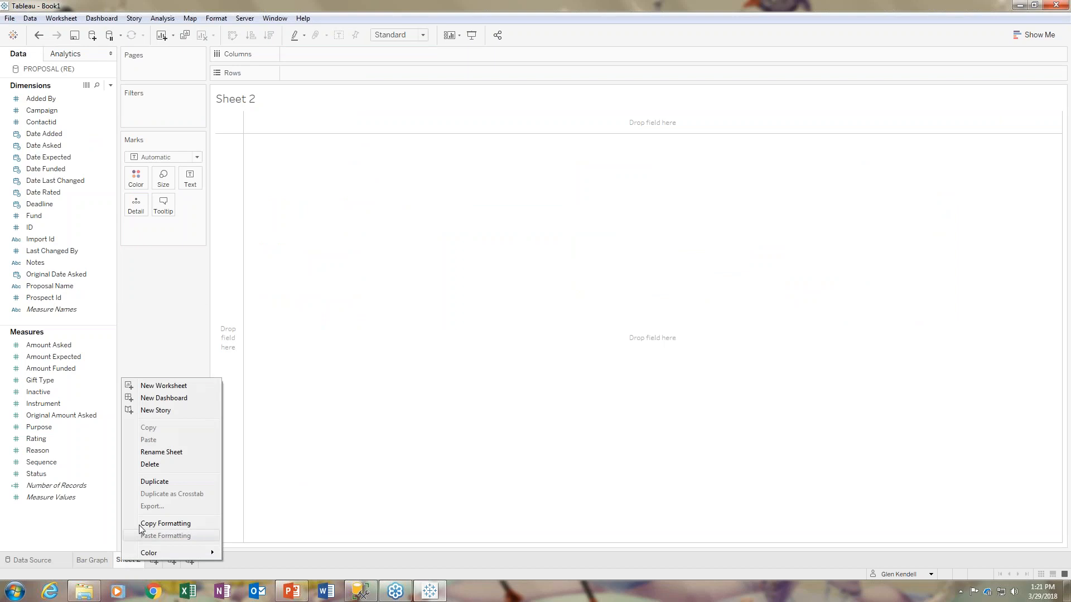
{"action": "left_click", "coordinate": [149, 465]}
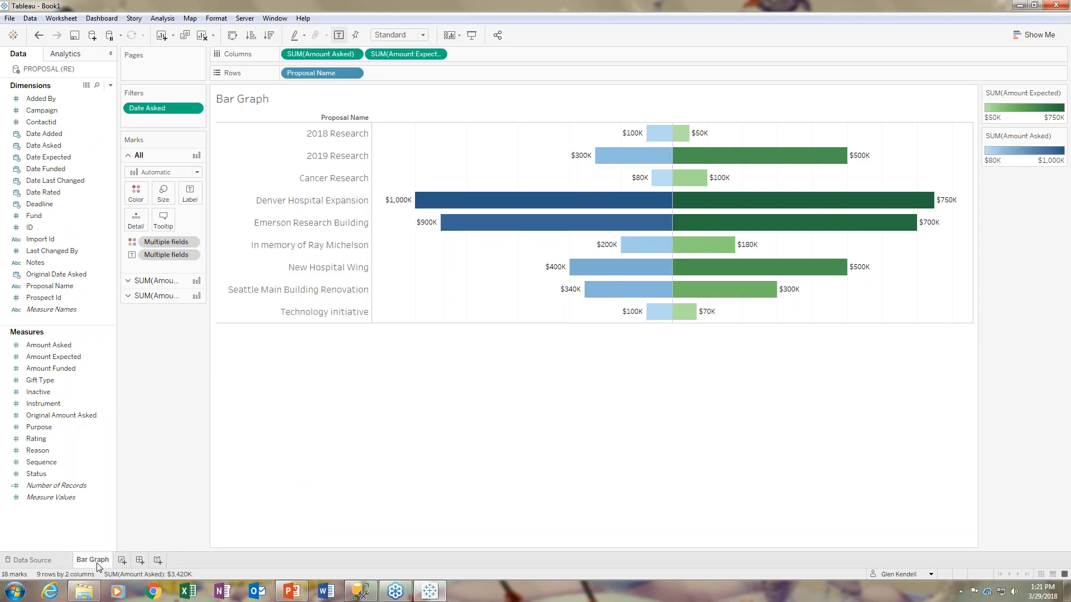
{"action": "right_click", "coordinate": [97, 565]}
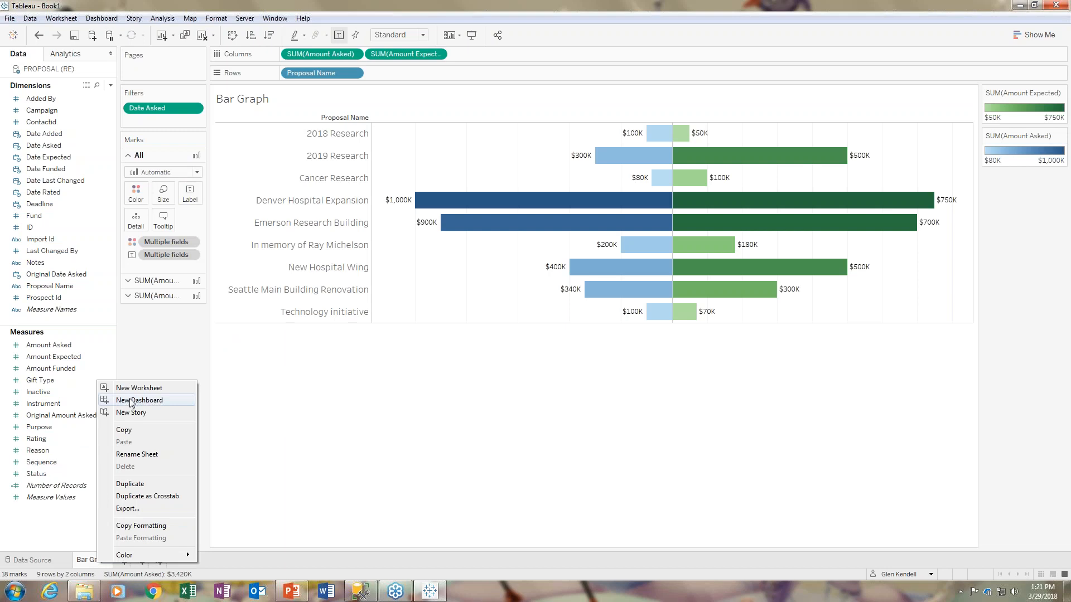
{"action": "left_click", "coordinate": [130, 484]}
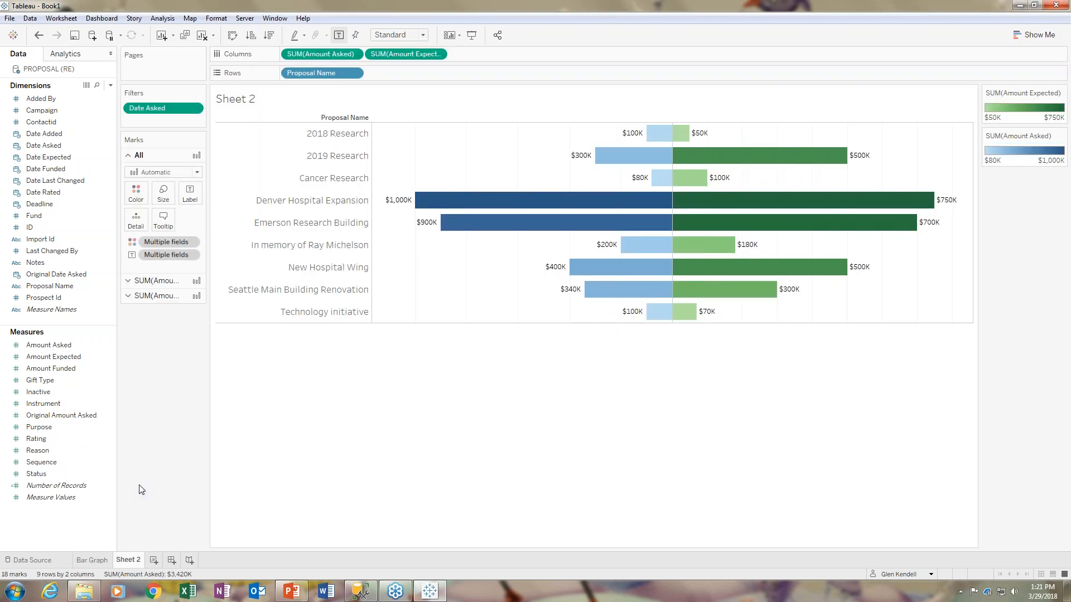
- Rename the duplicated worksheet as Indicator
{"action": "mouse_move", "coordinate": [131, 562]}
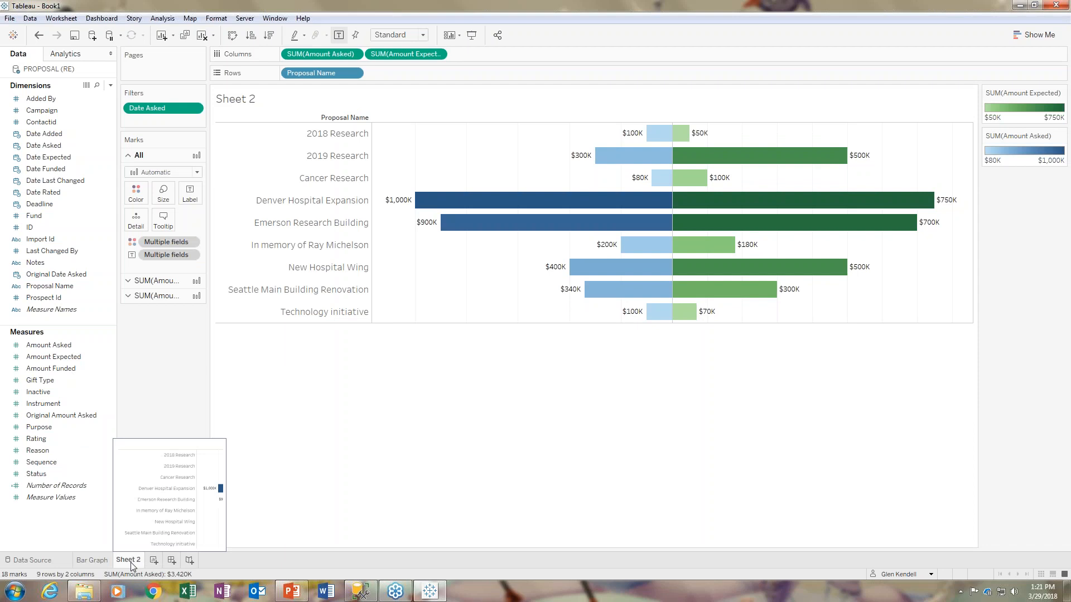
{"action": "right_click", "coordinate": [131, 562]}
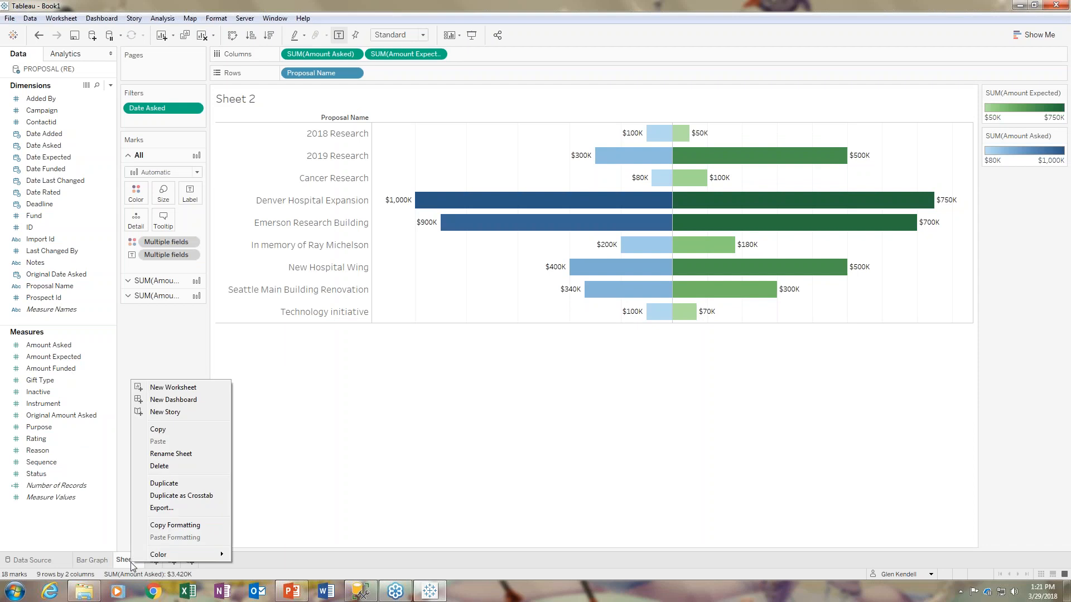
{"action": "left_click", "coordinate": [178, 454]}
{"action": "type", "text": "Indicate"}
{"action": "key", "text": "BackSpace"}
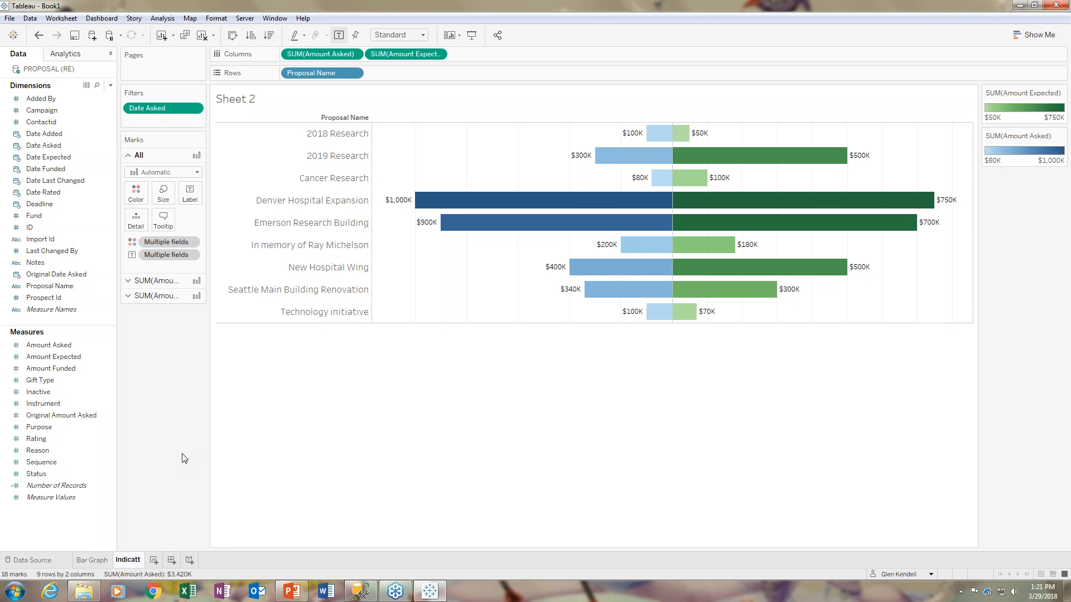
{"action": "type", "text": "or"}
{"action": "left_click", "coordinate": [372, 417]}
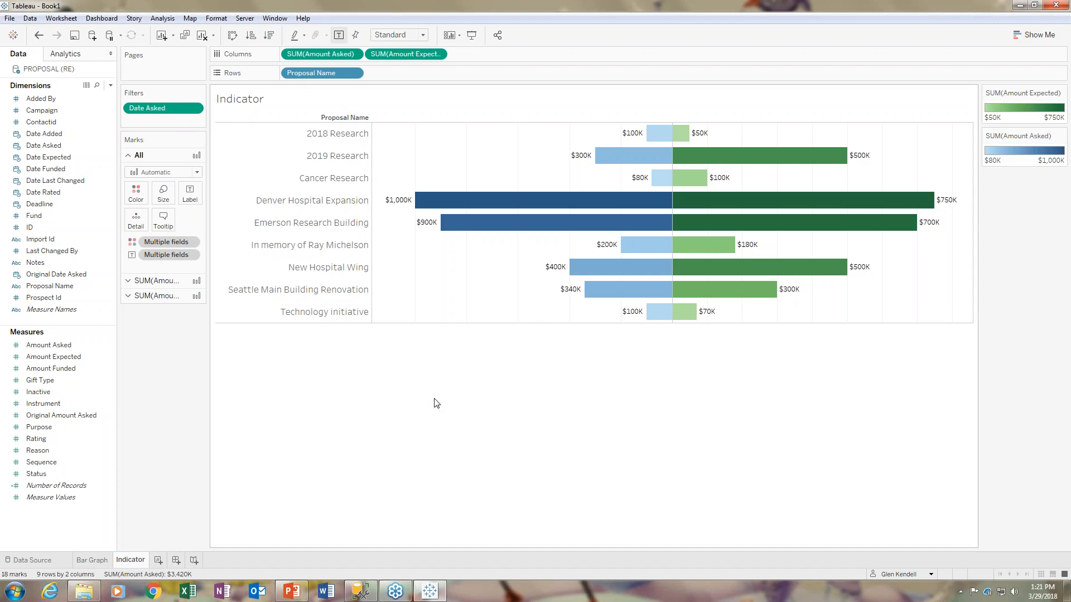
- Remove Amount Asked and Amount Expected from the columns and clear the remaining color and text marks, keeping only Proposal Name
{"action": "left_click", "coordinate": [353, 52]}
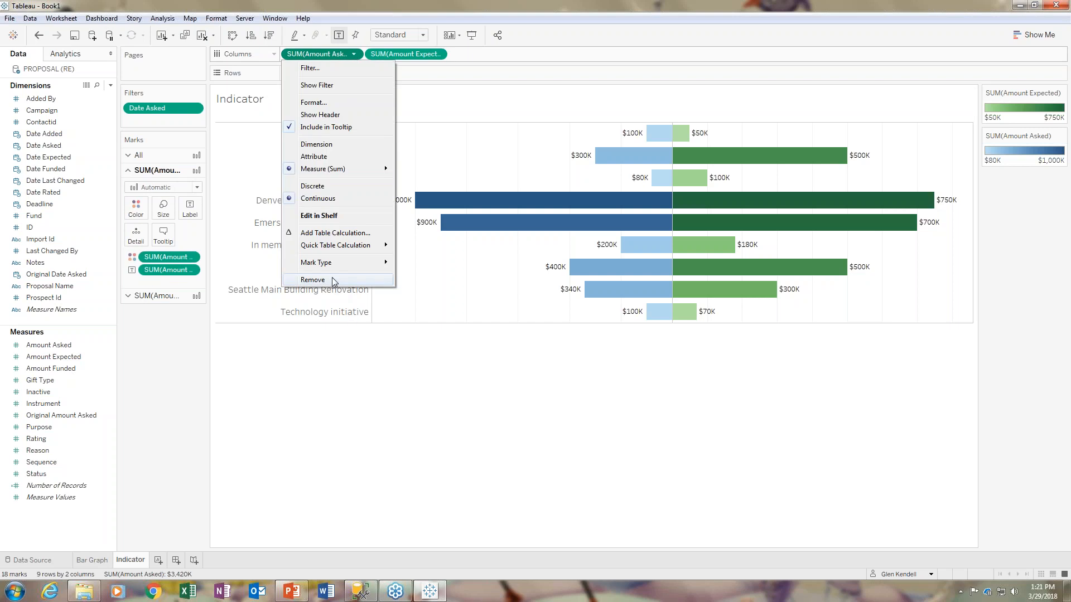
{"action": "left_click", "coordinate": [332, 277]}
{"action": "left_click", "coordinate": [353, 54]}
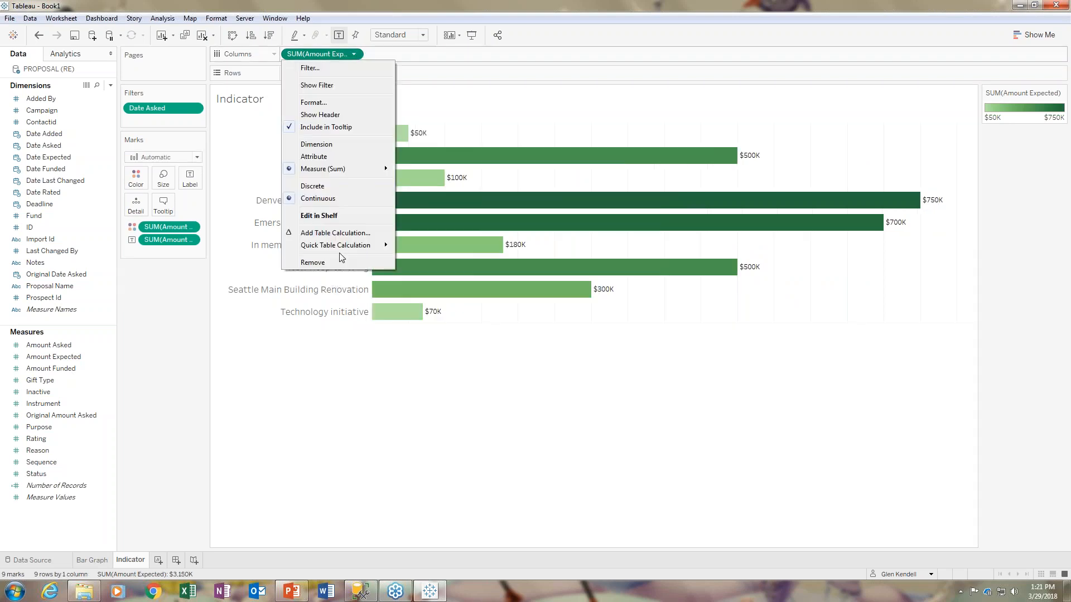
{"action": "left_click", "coordinate": [333, 265]}
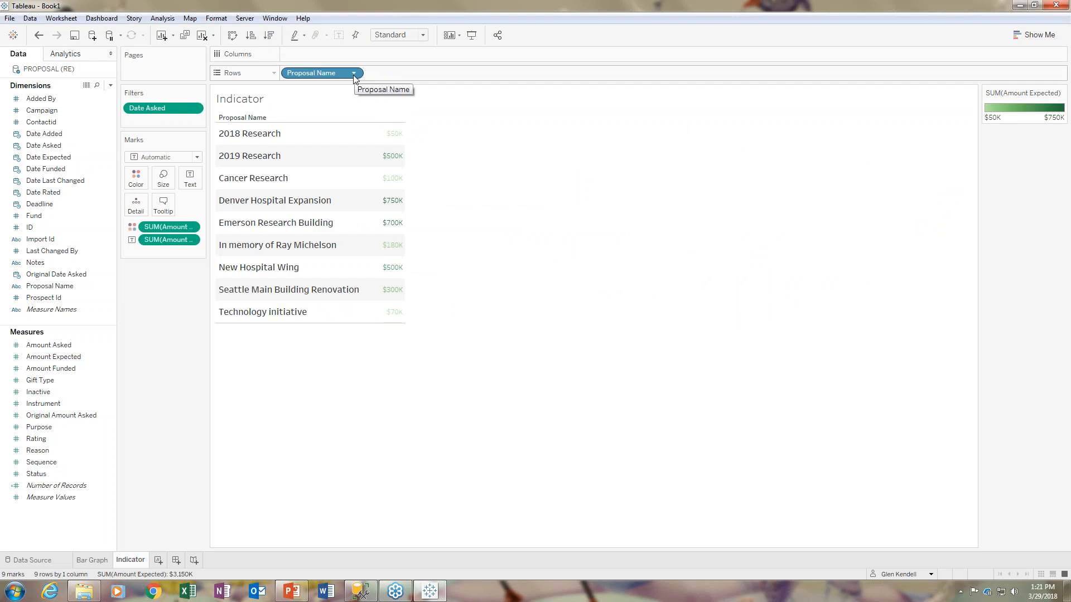
{"action": "left_click", "coordinate": [192, 226]}
{"action": "left_click", "coordinate": [170, 423]}
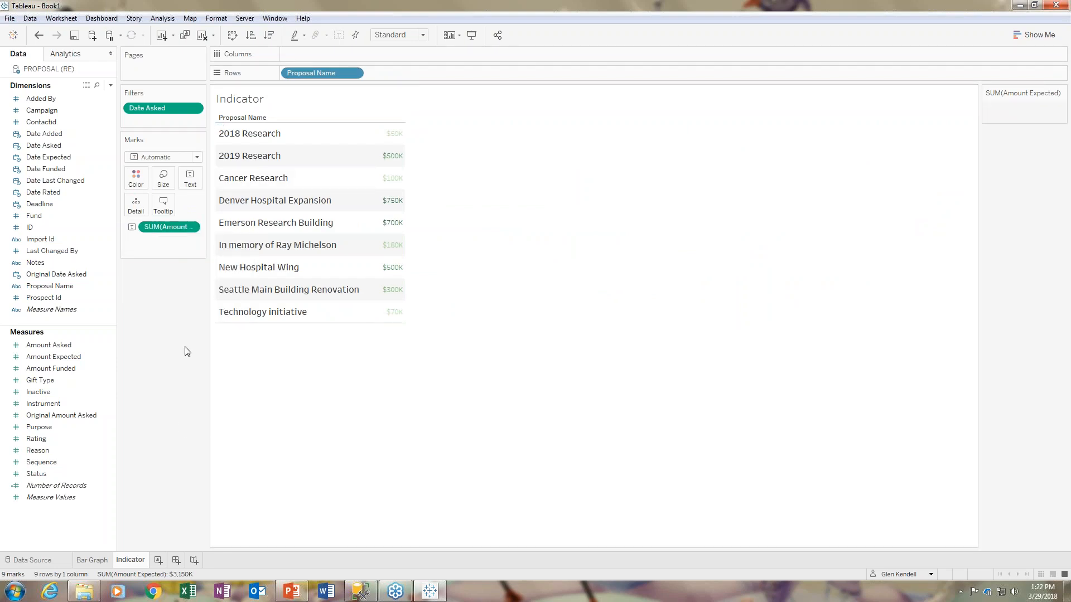
{"action": "left_click", "coordinate": [190, 226]}
{"action": "left_click", "coordinate": [192, 425]}
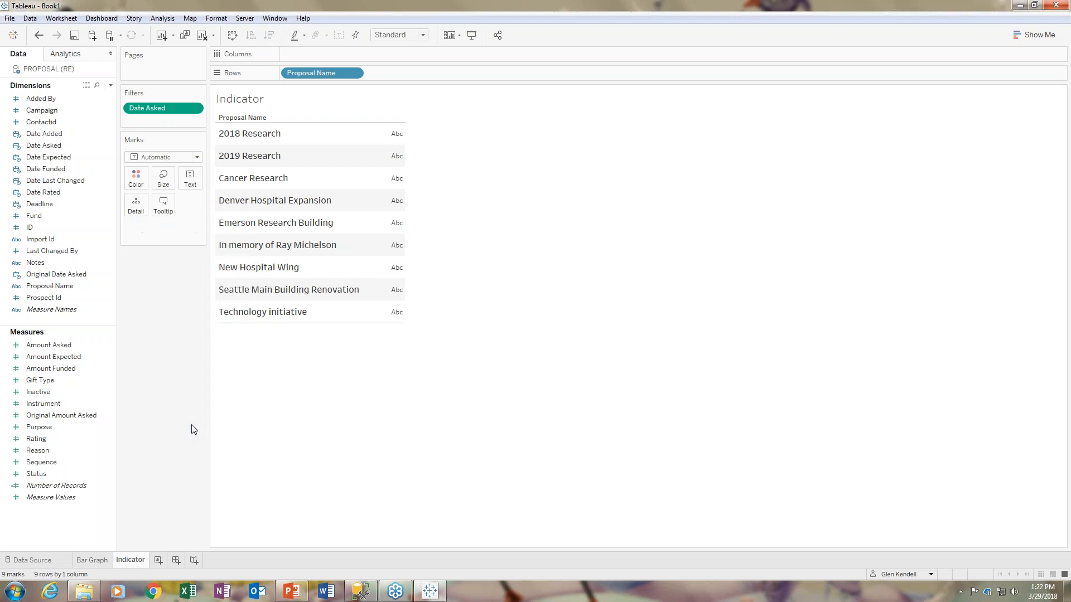
- Start a new calculated field named Expected
{"action": "left_click", "coordinate": [110, 86]}
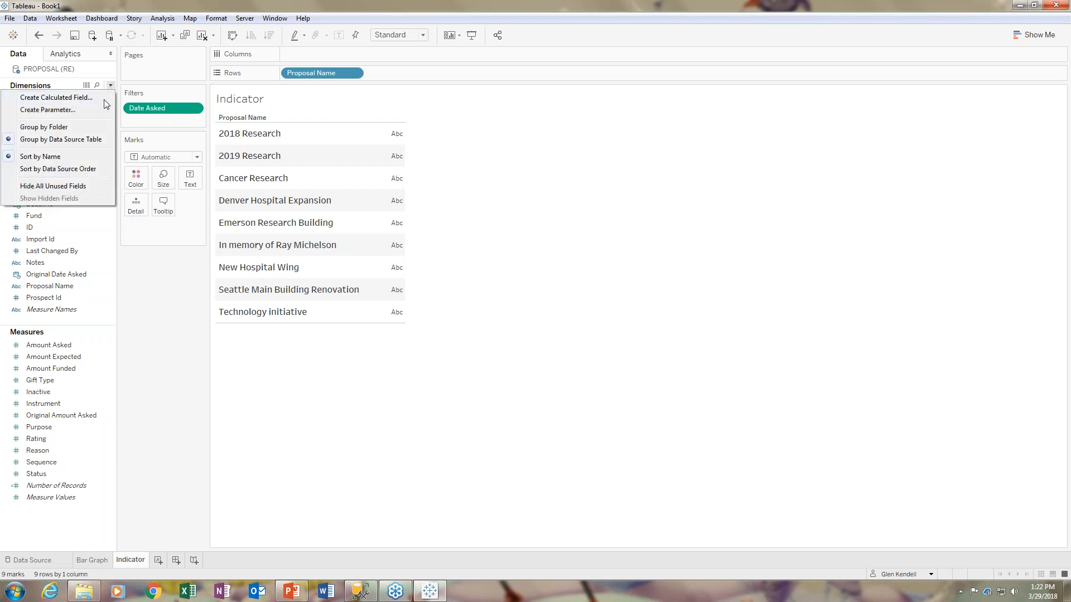
{"action": "left_click", "coordinate": [111, 87]}
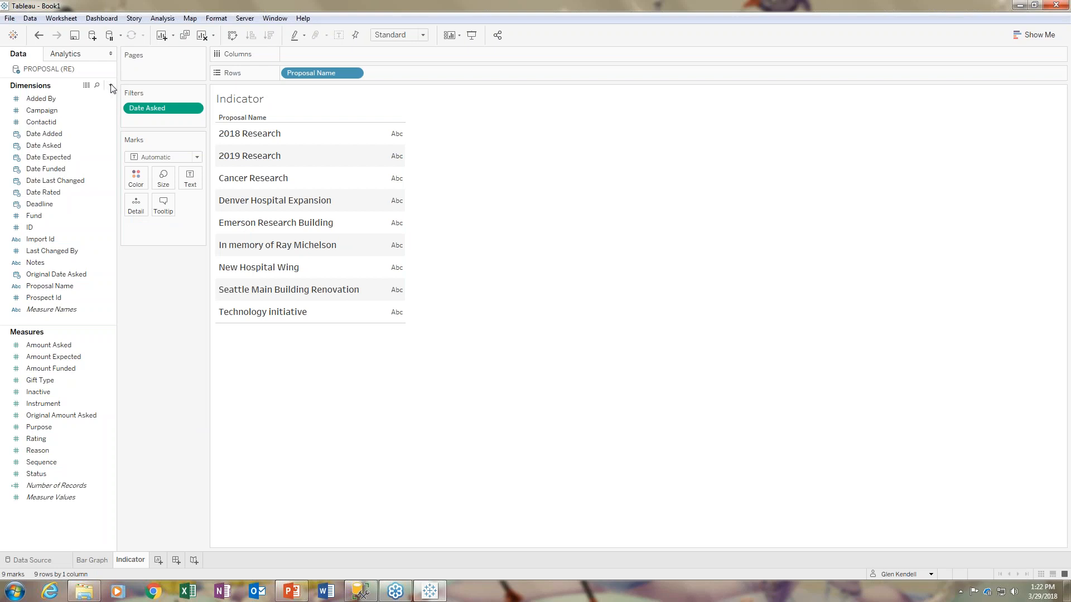
{"action": "left_click", "coordinate": [110, 87]}
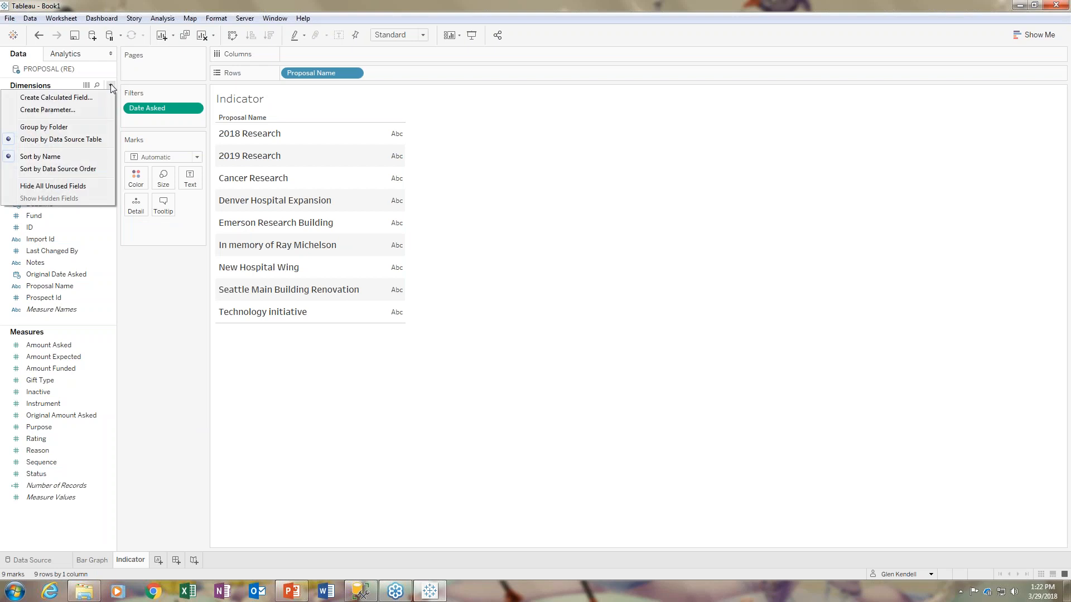
{"action": "left_click", "coordinate": [59, 98]}
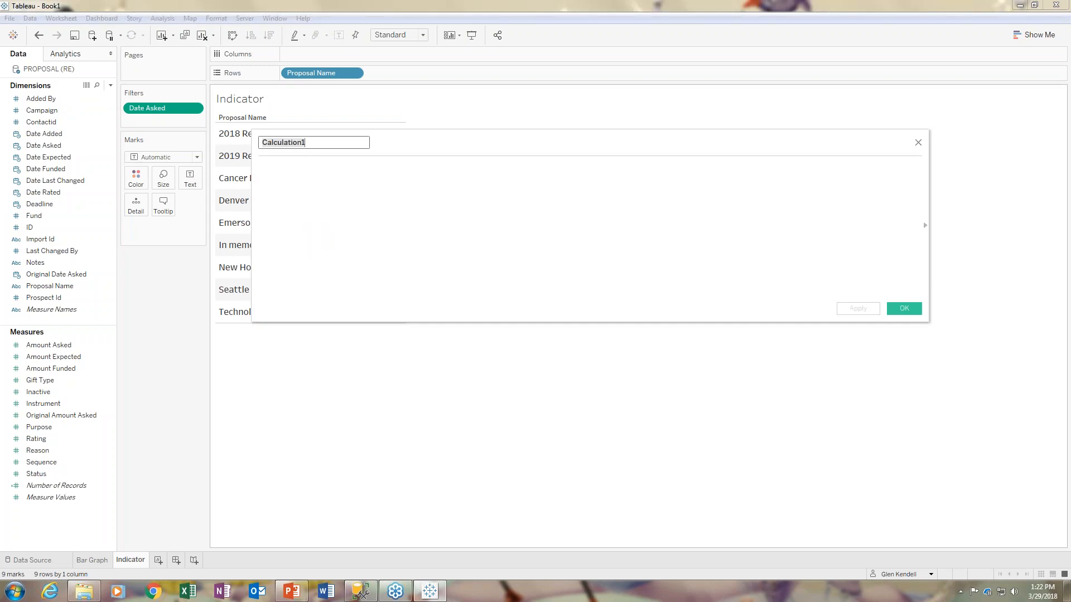
{"action": "type", "text": "Expected"}
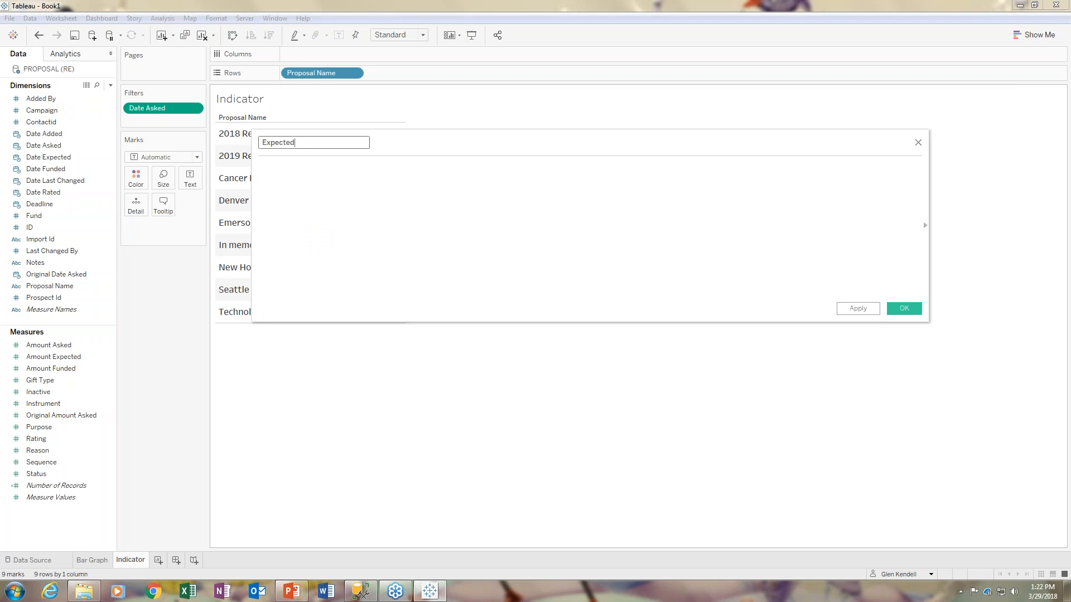
- Begin the Expected formula with IF datediff('day',TODAY(),[Date Expected])
{"action": "left_click", "coordinate": [390, 234]}
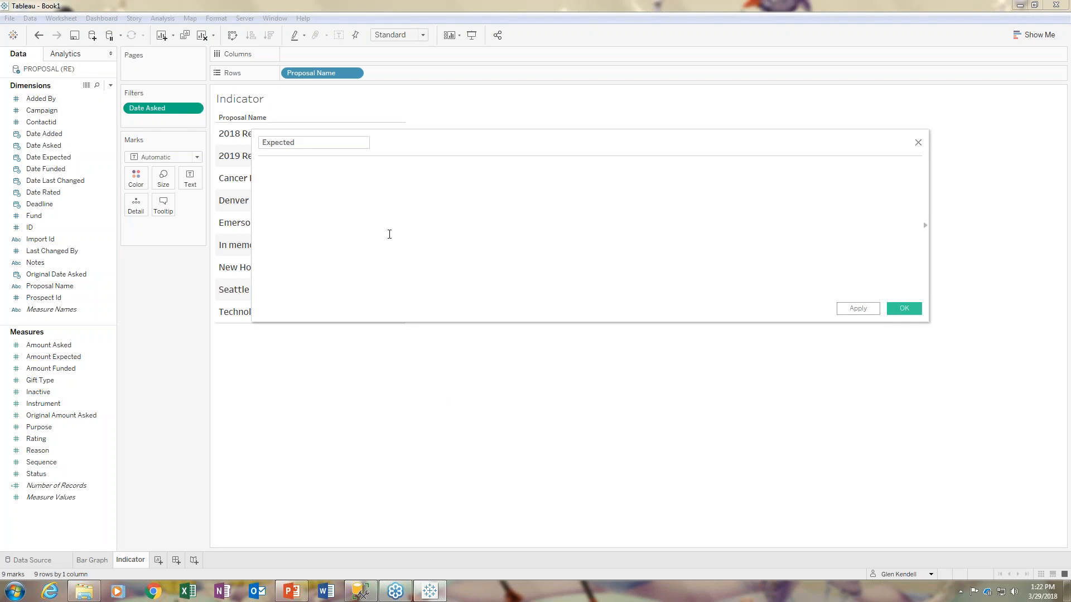
{"action": "type", "text": "IF"}
{"action": "type", "text": "datediff"}
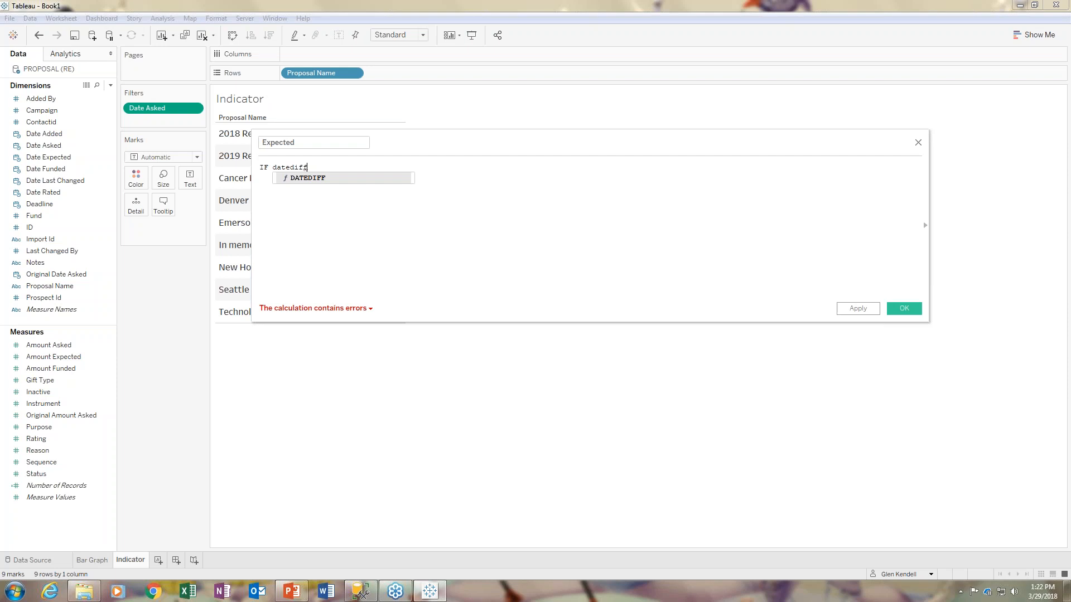
{"action": "type", "text": "('da"}
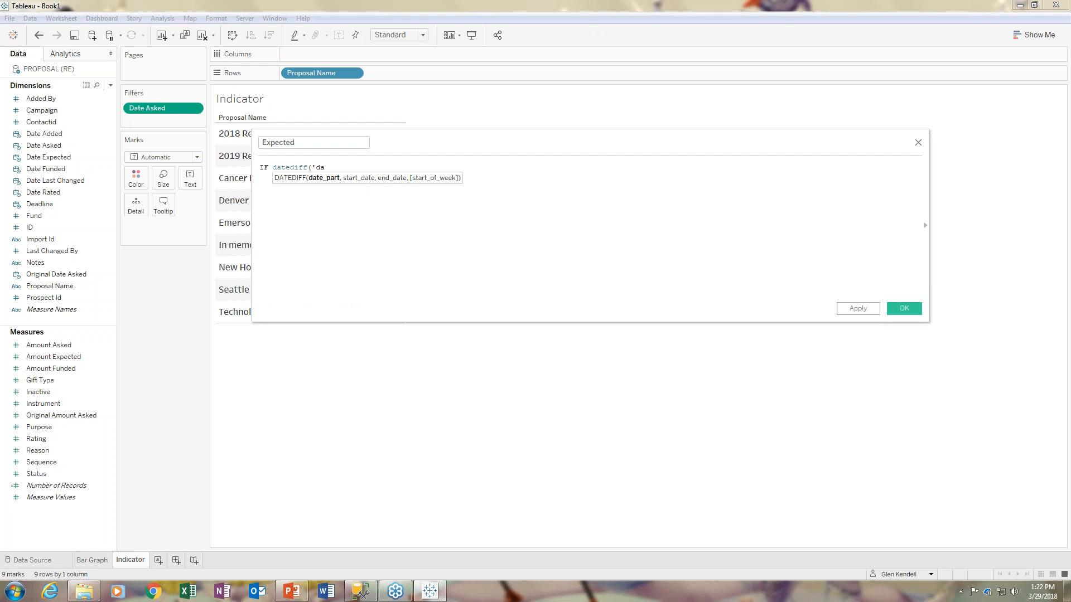
{"action": "type", "text": "y'"}
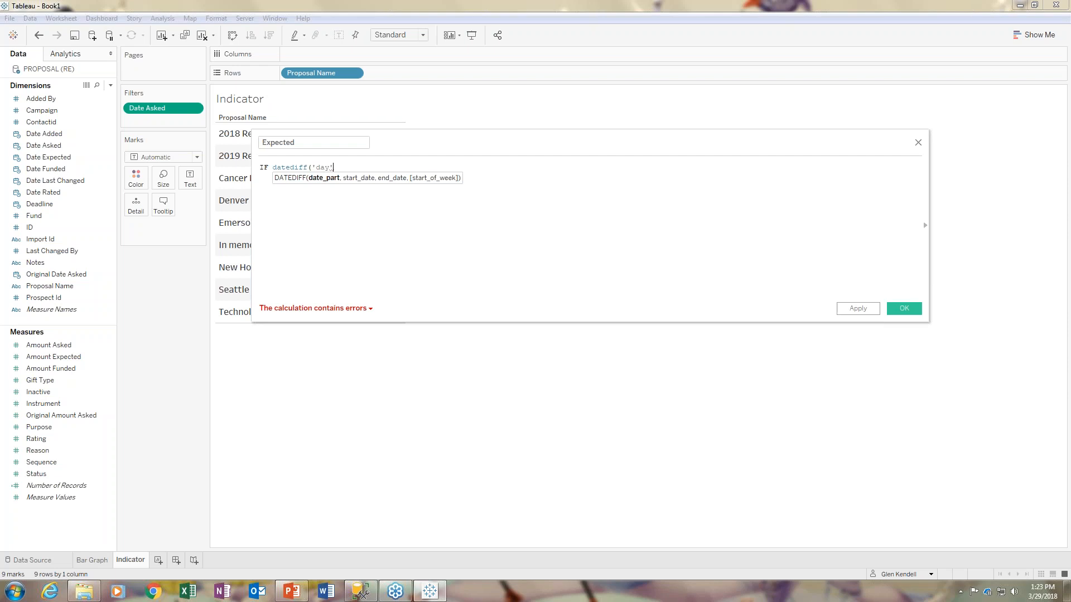
{"action": "type", "text": ",to"}
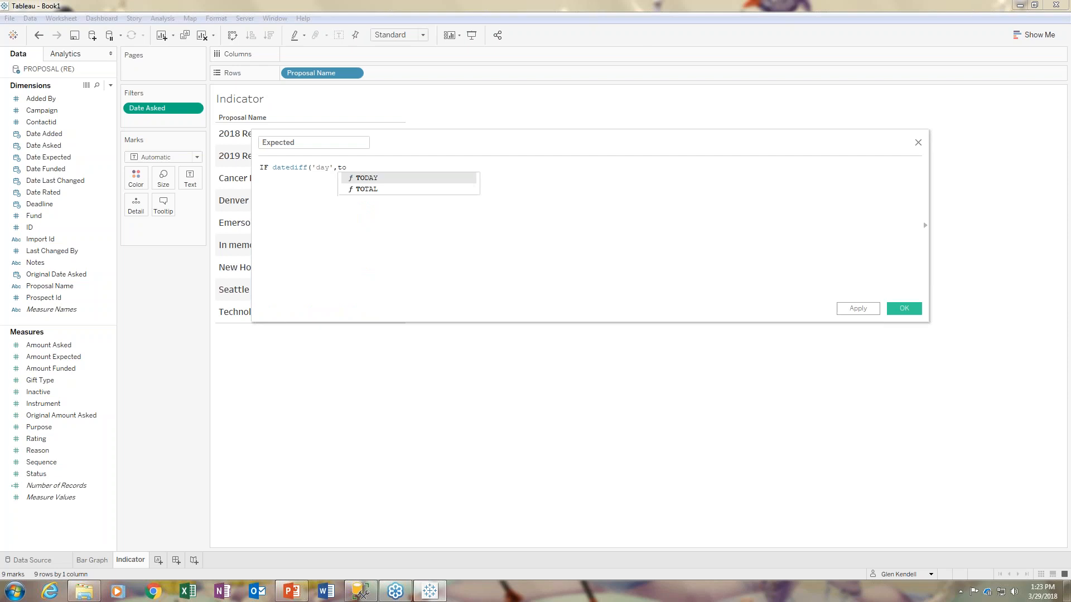
{"action": "key", "text": "Return"}
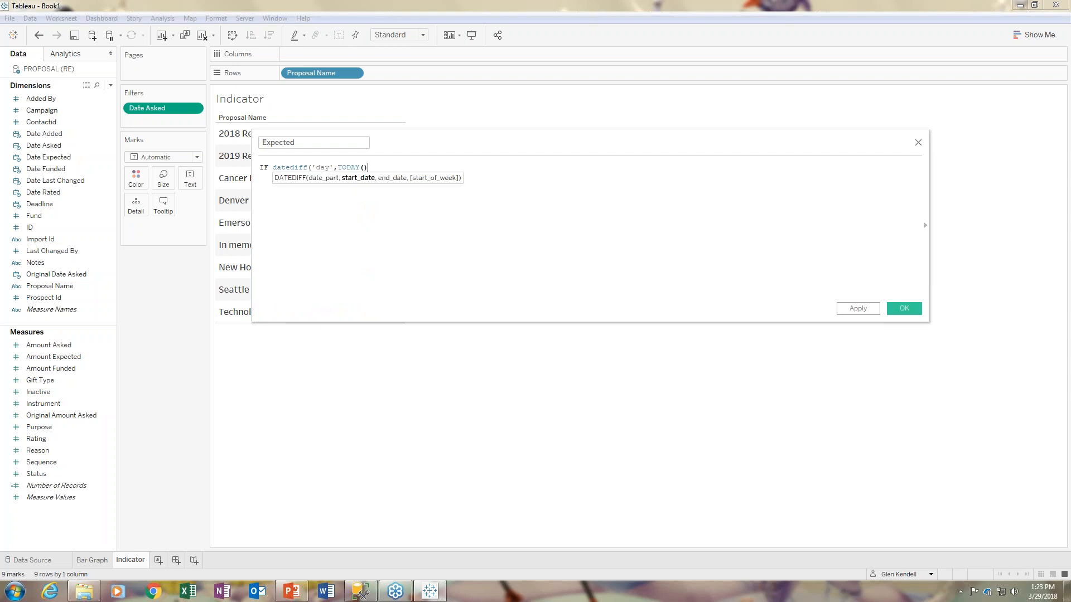
{"action": "type", "text": ","}
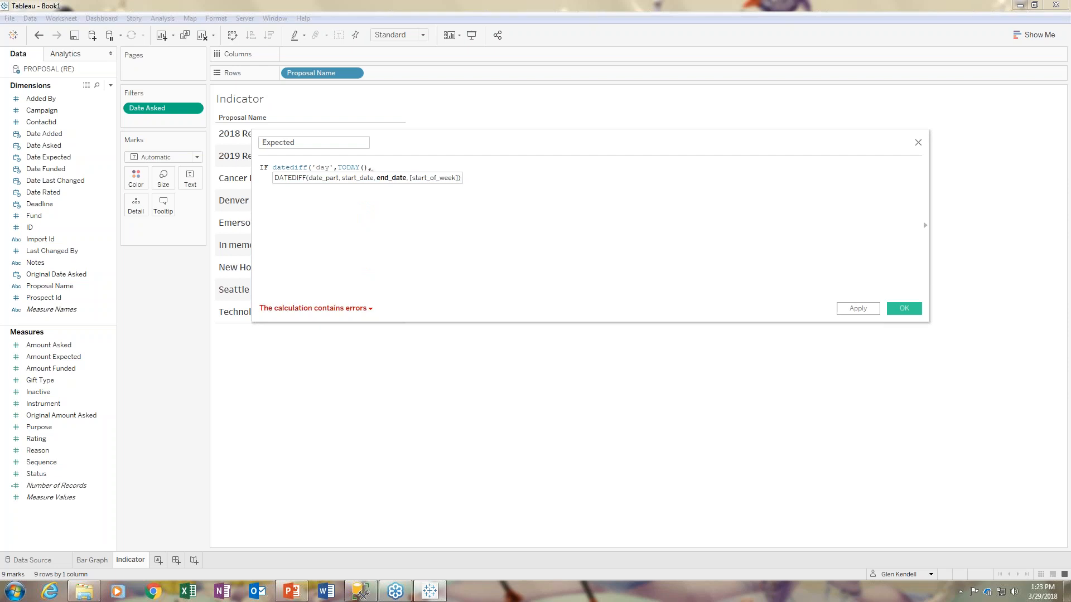
{"action": "type", "text": "[d"}
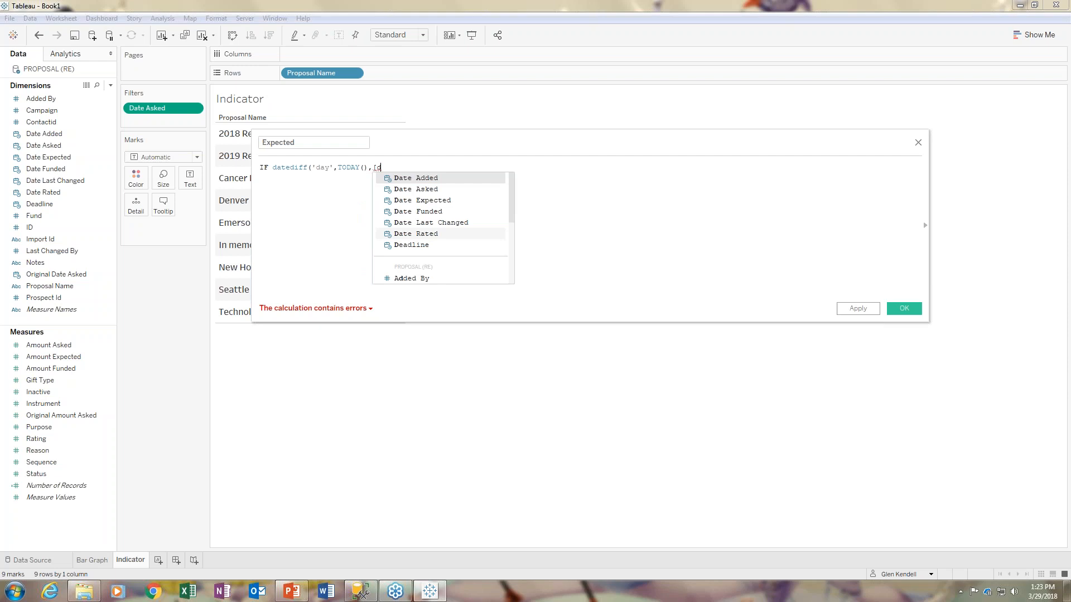
{"action": "left_click", "coordinate": [451, 201]}
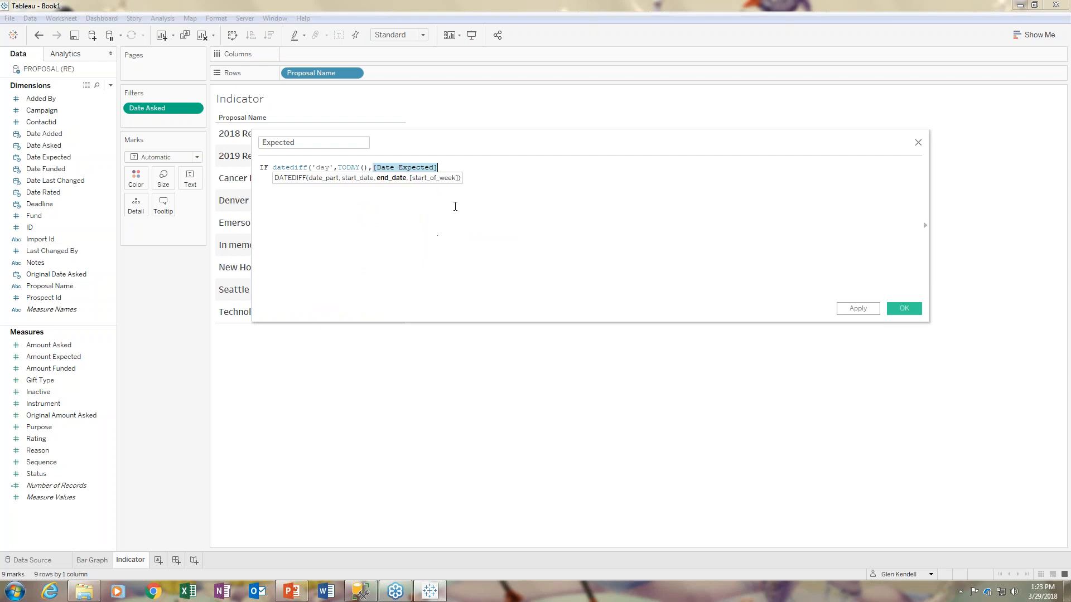
{"action": "left_click", "coordinate": [478, 168]}
{"action": "type", "text": ")"}
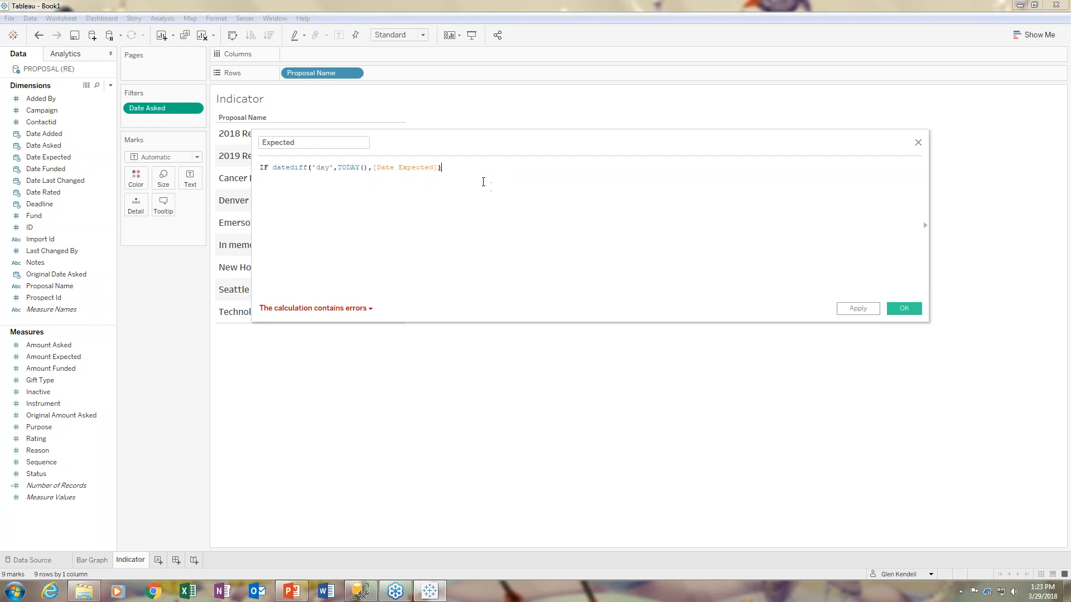
- Complete the Expected formula with <= 60 THEN 'TRUE' ELSE 'FALSE' END and save the calculated field
{"action": "type", "text": "<= 60"}
{"action": "type", "text": "'"}
{"action": "key", "text": "BackSpace"}
{"action": "type", "text": "THEN 'TRUE"}
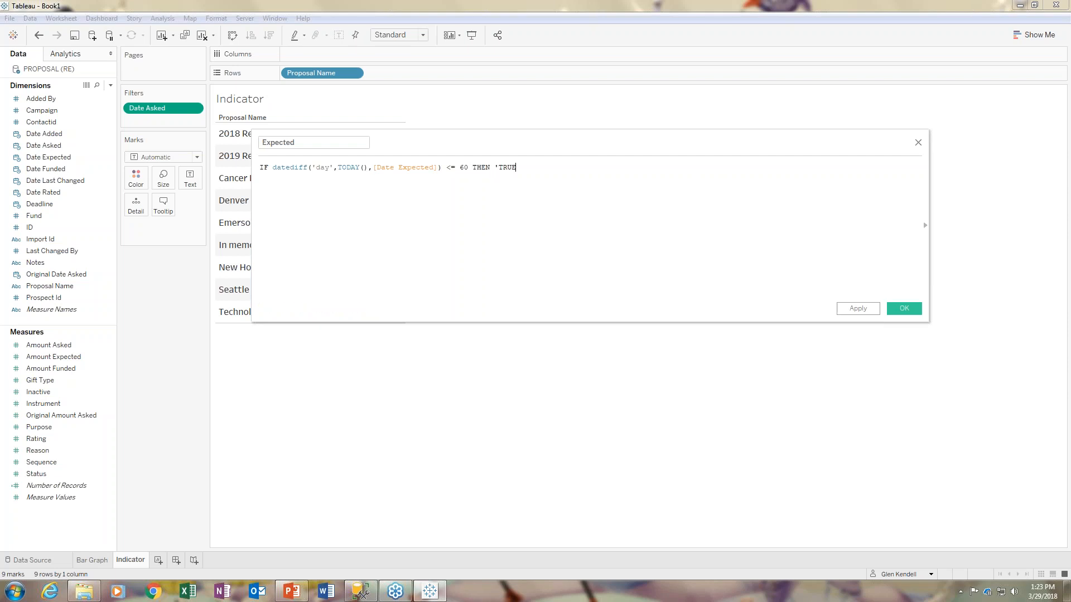
{"action": "type", "text": "'"}
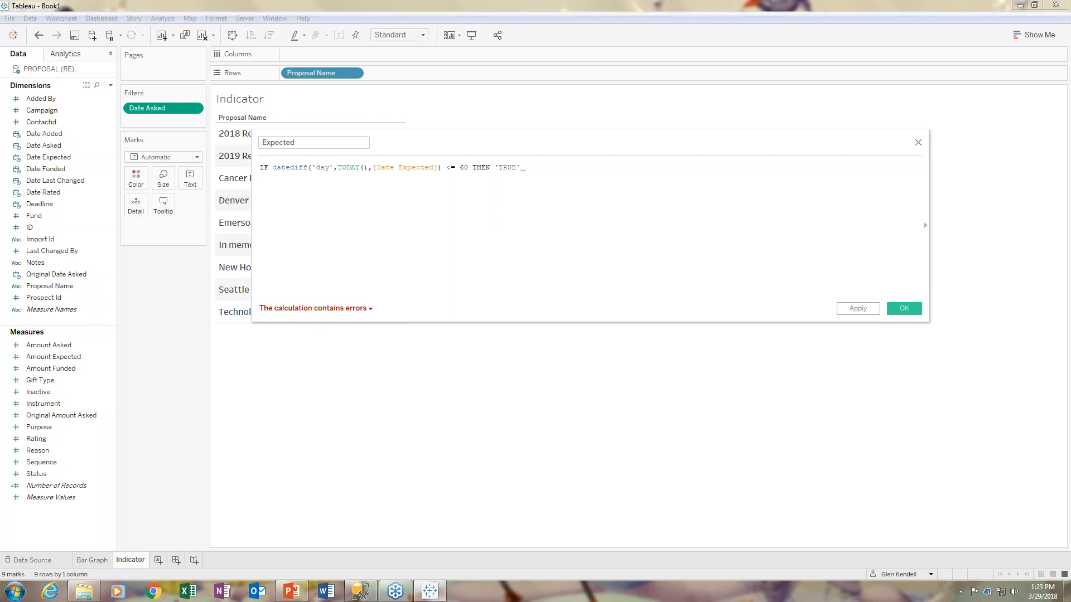
{"action": "type", "text": "E"}
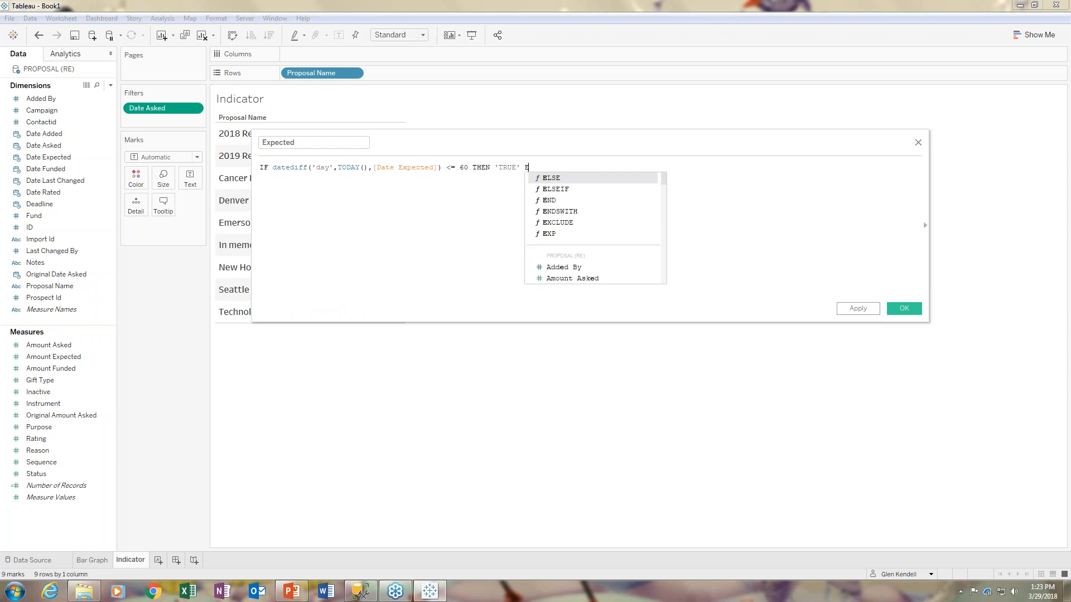
{"action": "type", "text": "LSE 'FALSE' END"}
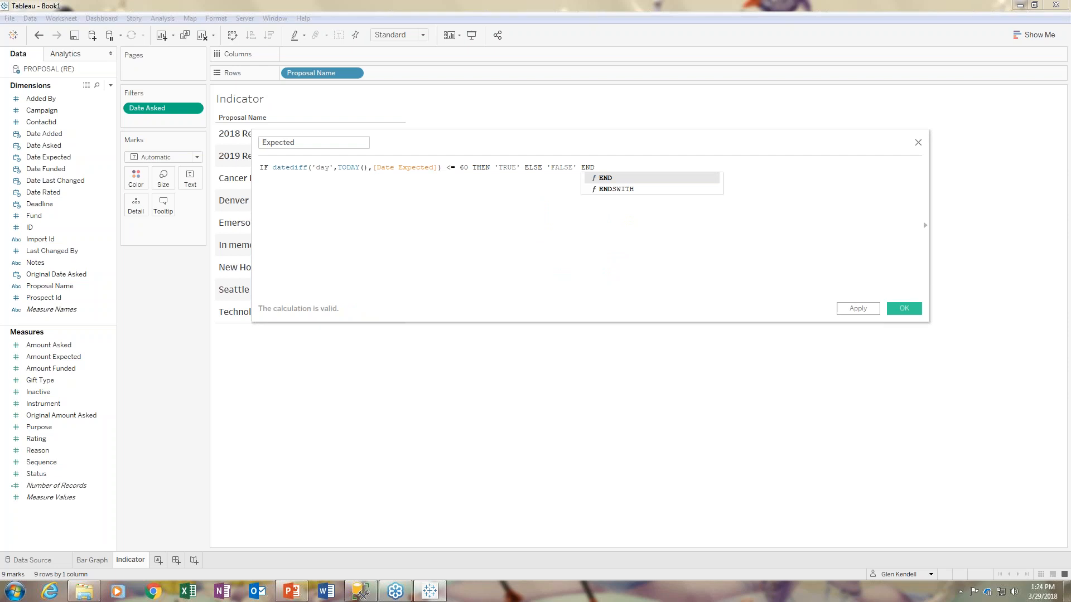
{"action": "key", "text": "Escape"}
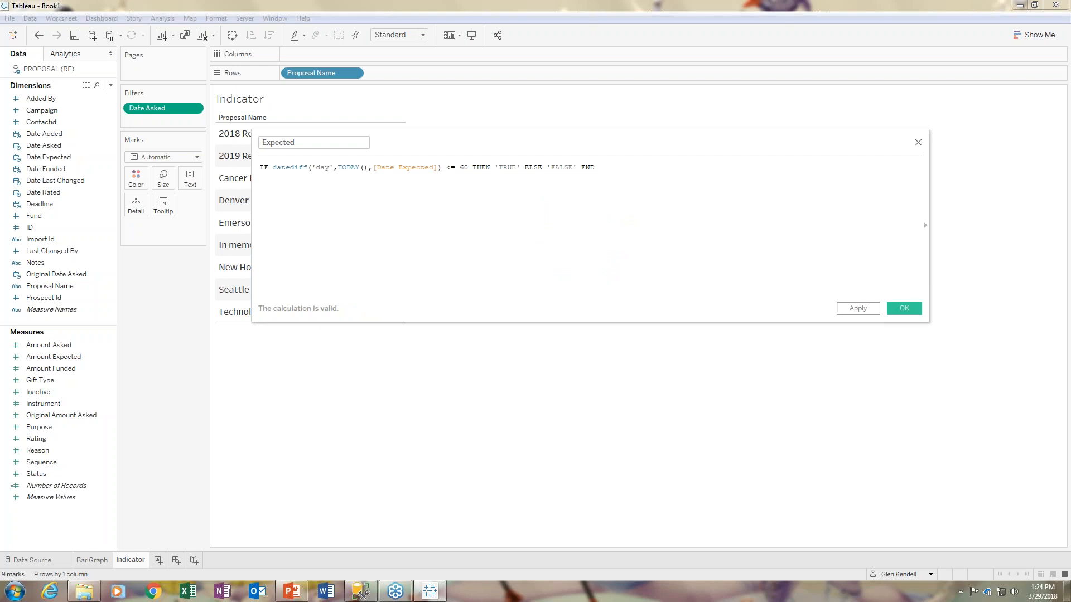
{"action": "left_click", "coordinate": [903, 311]}
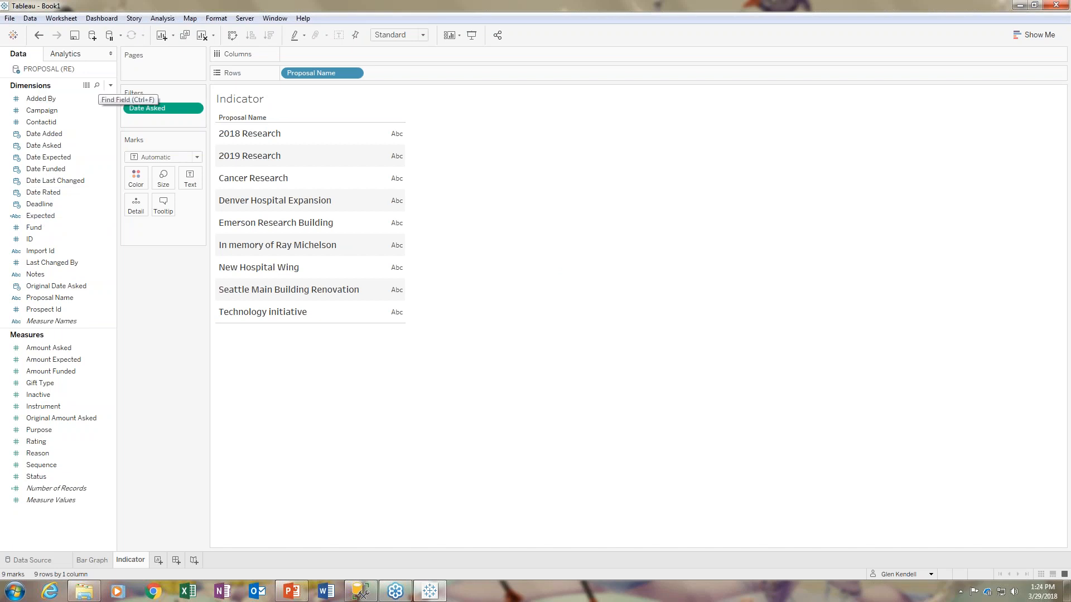
- Search the data fields for "expec" and clear the search to restore the full field list
{"action": "left_click", "coordinate": [97, 85]}
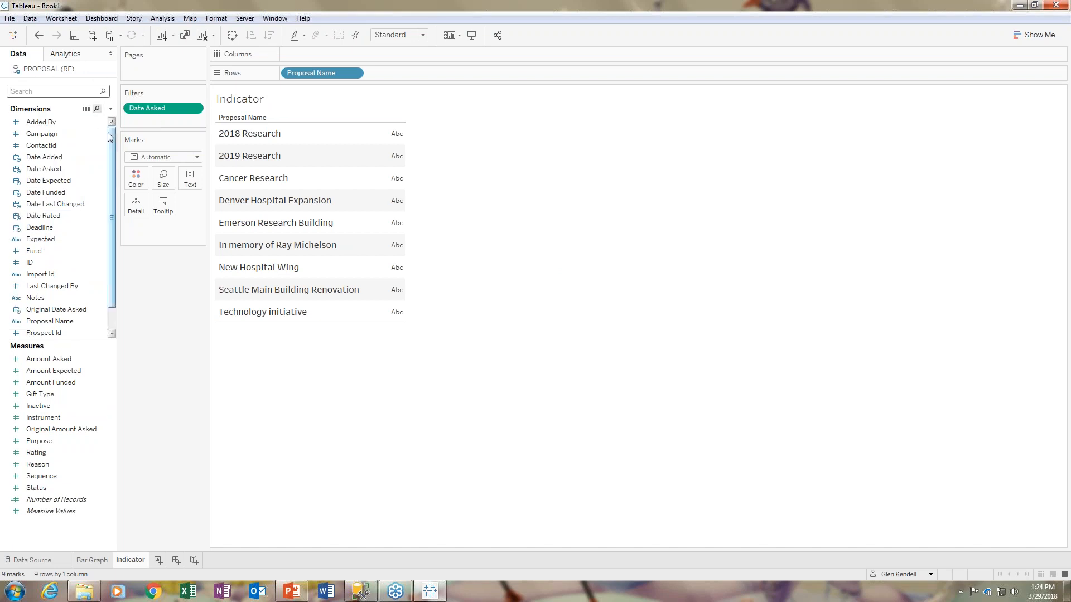
{"action": "type", "text": "expec"}
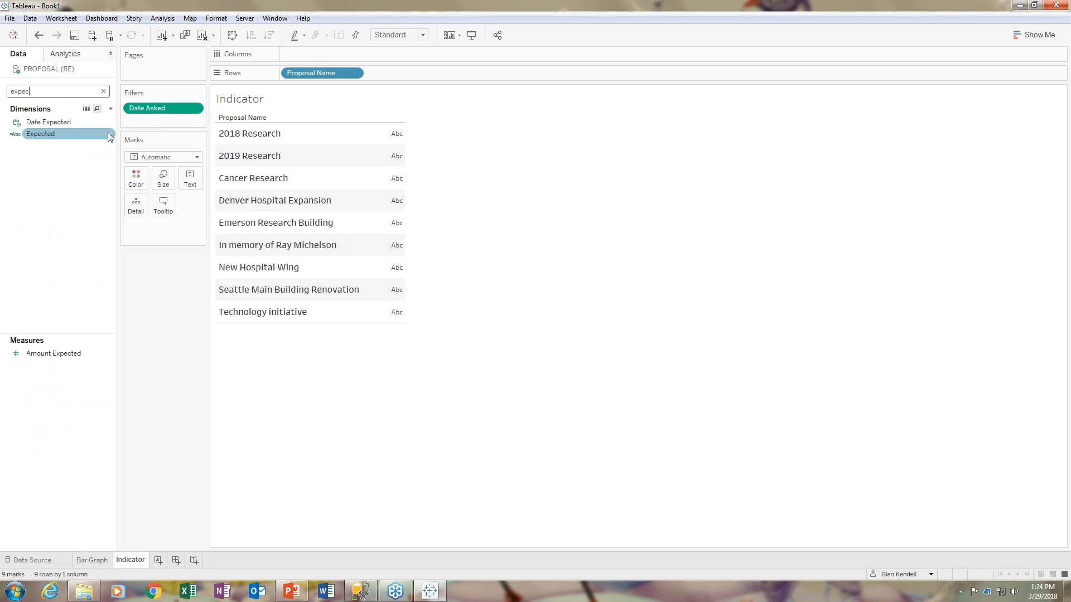
{"action": "key", "text": "BackSpace"}
{"action": "key", "text": "BackSpace"}
{"action": "key", "text": "BackSpace"}
{"action": "key", "text": "BackSpace"}
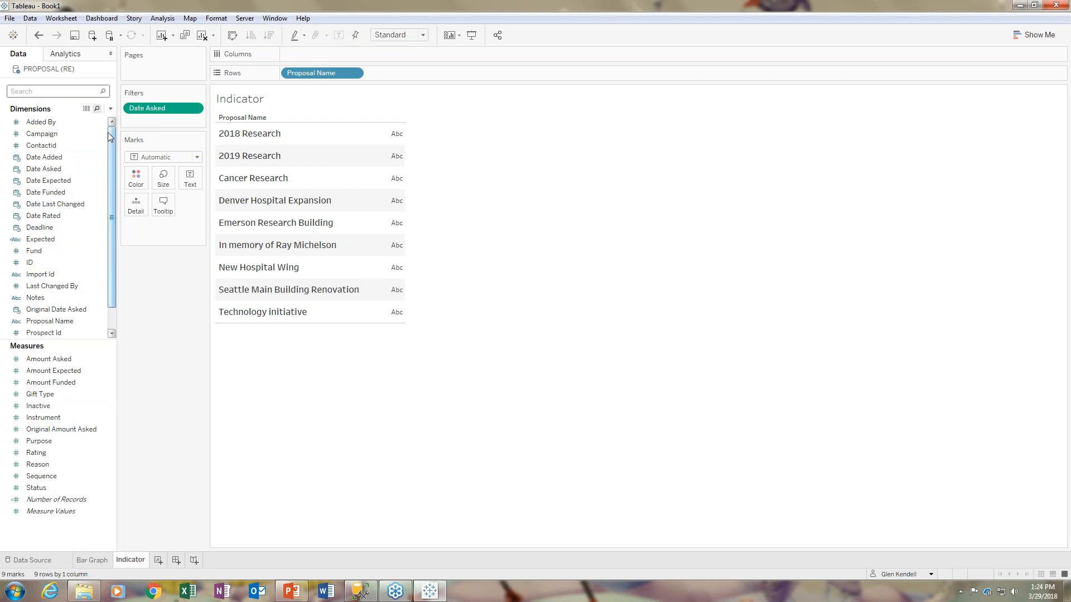
- Color the marks by the Expected calculated field and set their mark type to Circle
{"action": "left_click", "coordinate": [37, 240]}
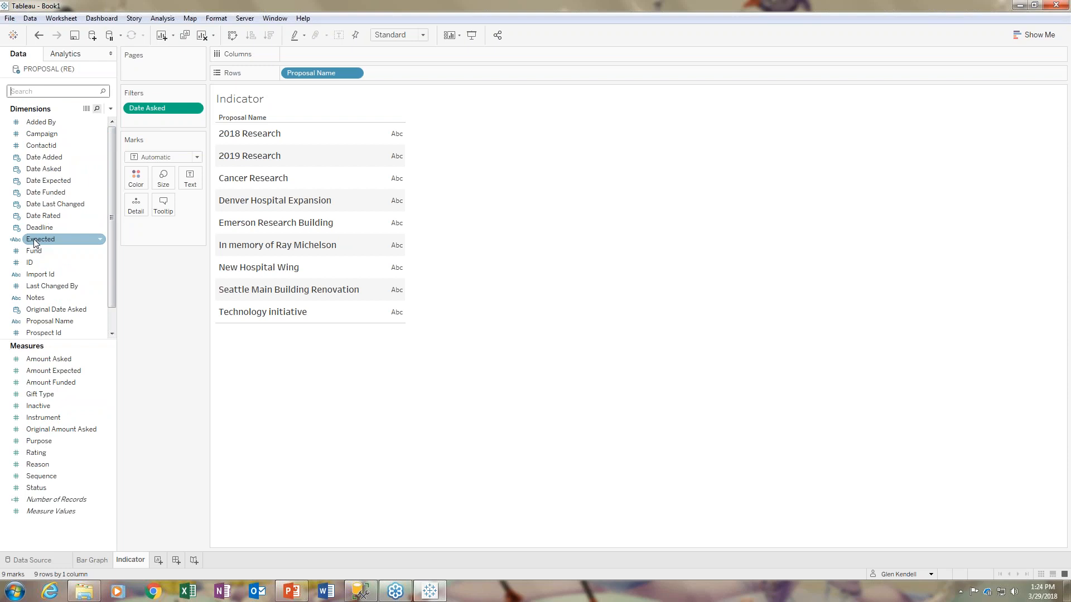
{"action": "left_click_drag", "start_coordinate": [35, 243], "coordinate": [146, 181]}
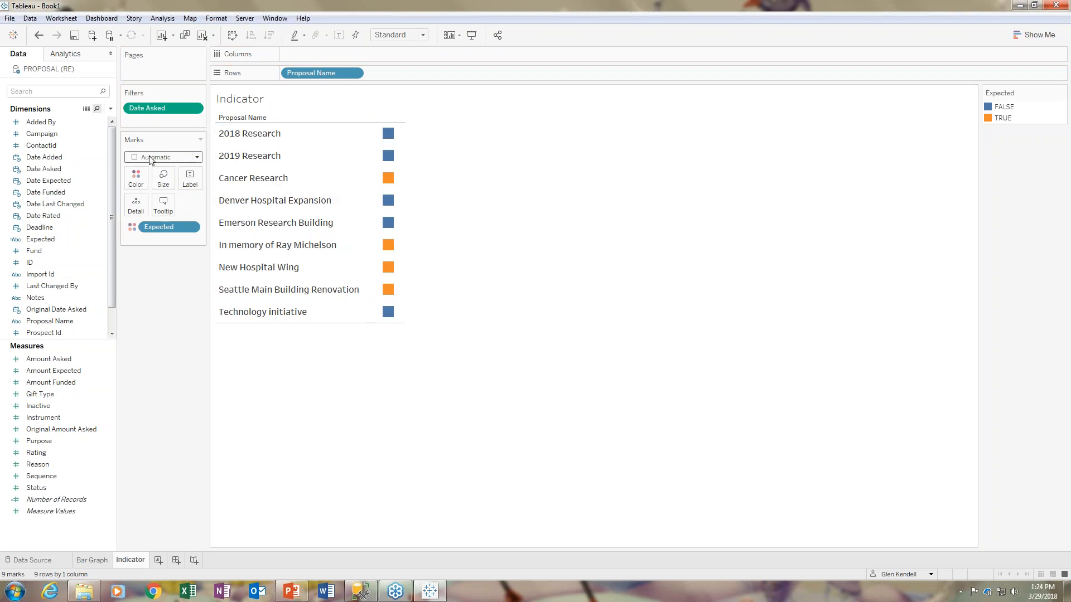
{"action": "left_click", "coordinate": [196, 156]}
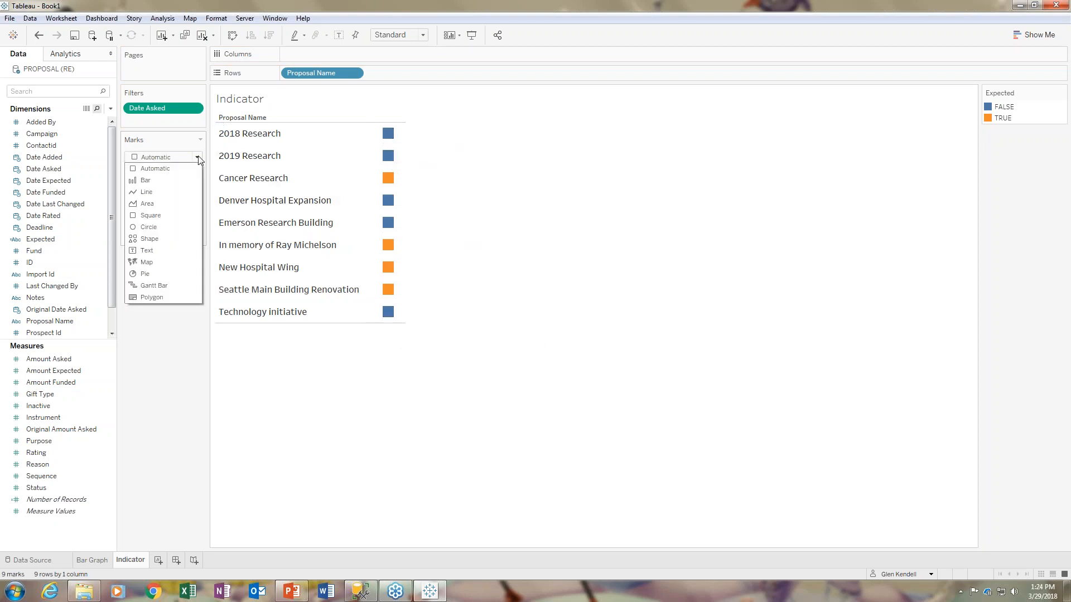
{"action": "left_click", "coordinate": [156, 227]}
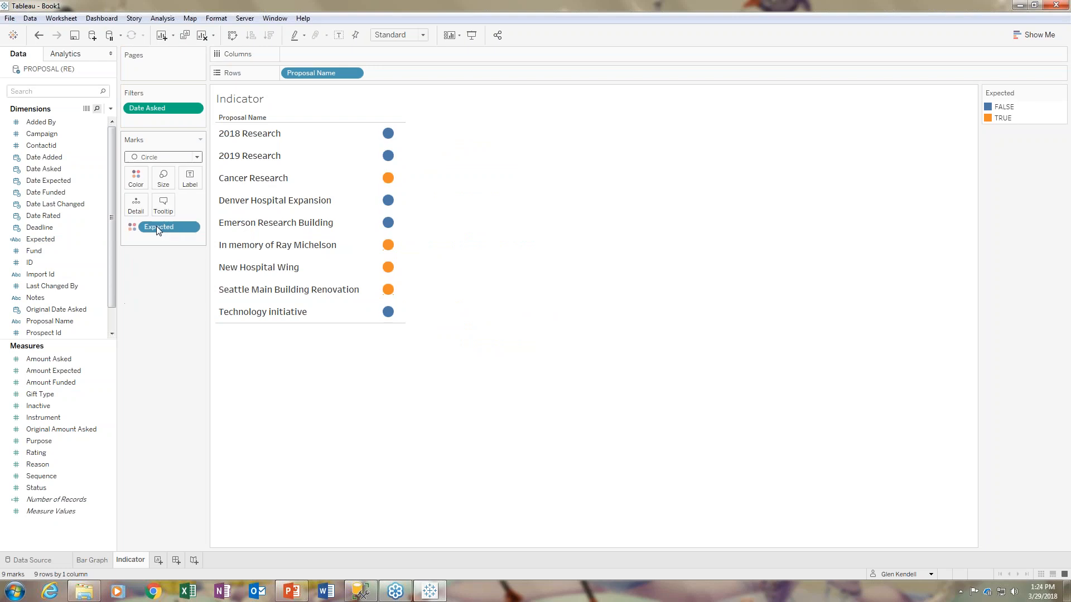
- Slightly enlarge the circle marks beside the proposal names
{"action": "left_click", "coordinate": [166, 189]}
{"action": "left_click_drag", "start_coordinate": [188, 204], "coordinate": [195, 204]}
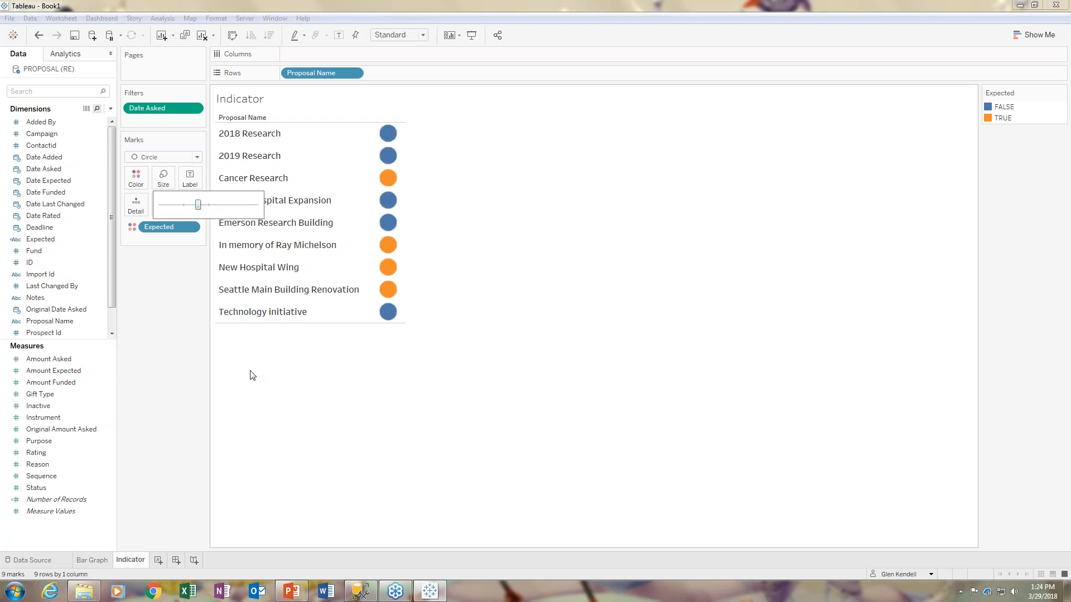
{"action": "left_click", "coordinate": [262, 393]}
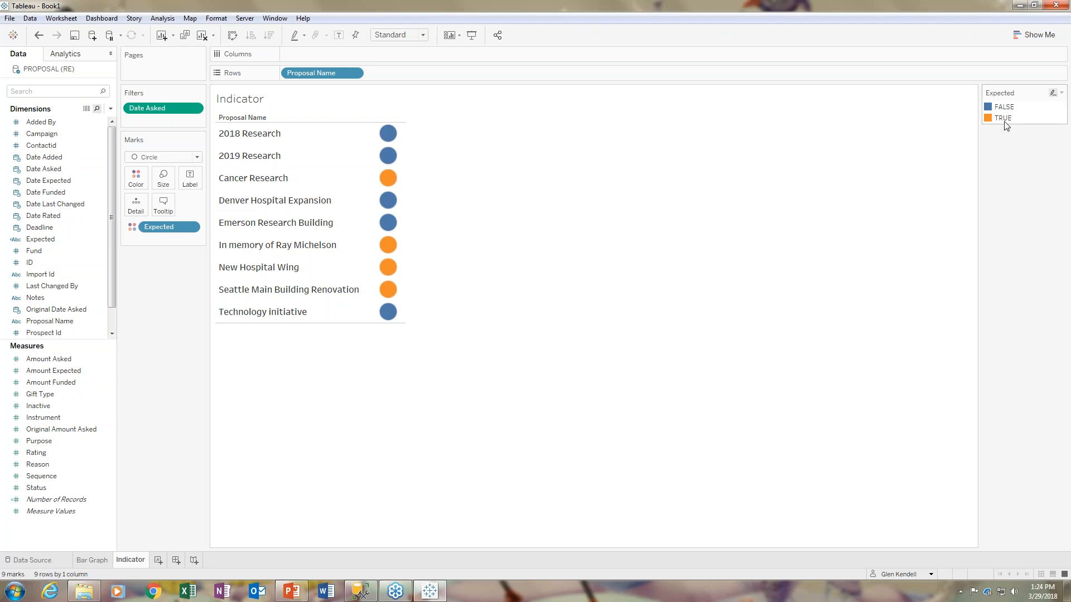
- In the Expected color settings, assign white (#ffffff) to the FALSE value
{"action": "mouse_move", "coordinate": [388, 179]}
{"action": "mouse_move", "coordinate": [390, 287]}
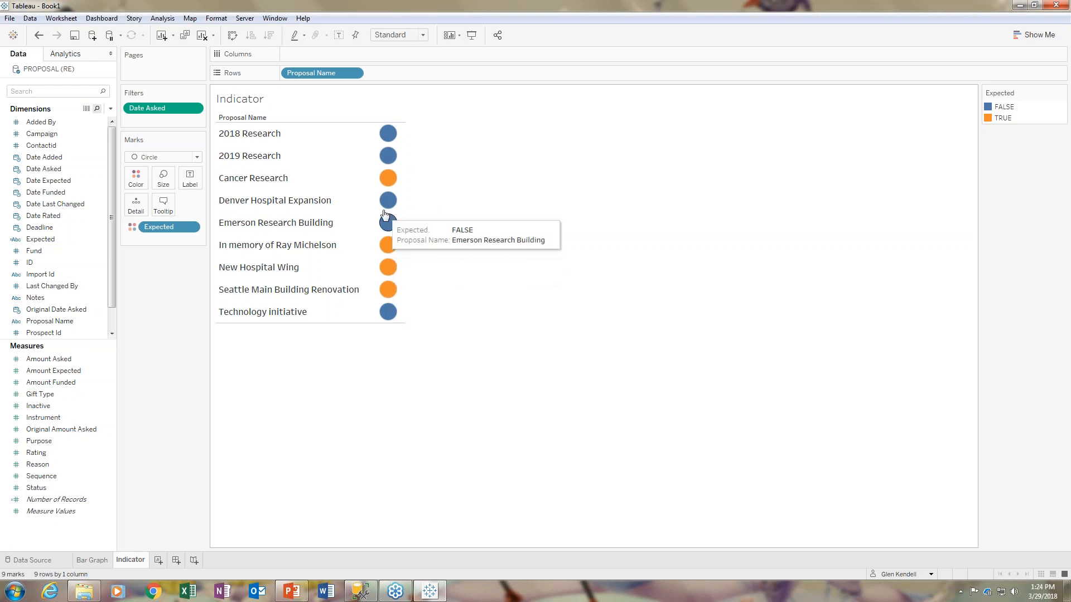
{"action": "mouse_move", "coordinate": [388, 136]}
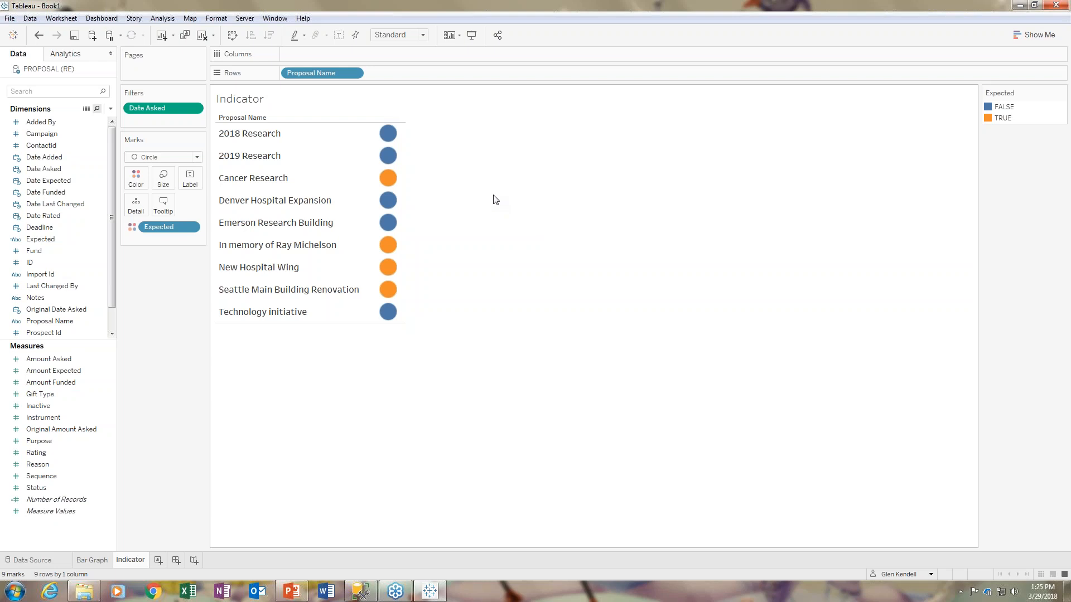
{"action": "left_click", "coordinate": [136, 180]}
{"action": "left_click", "coordinate": [163, 217]}
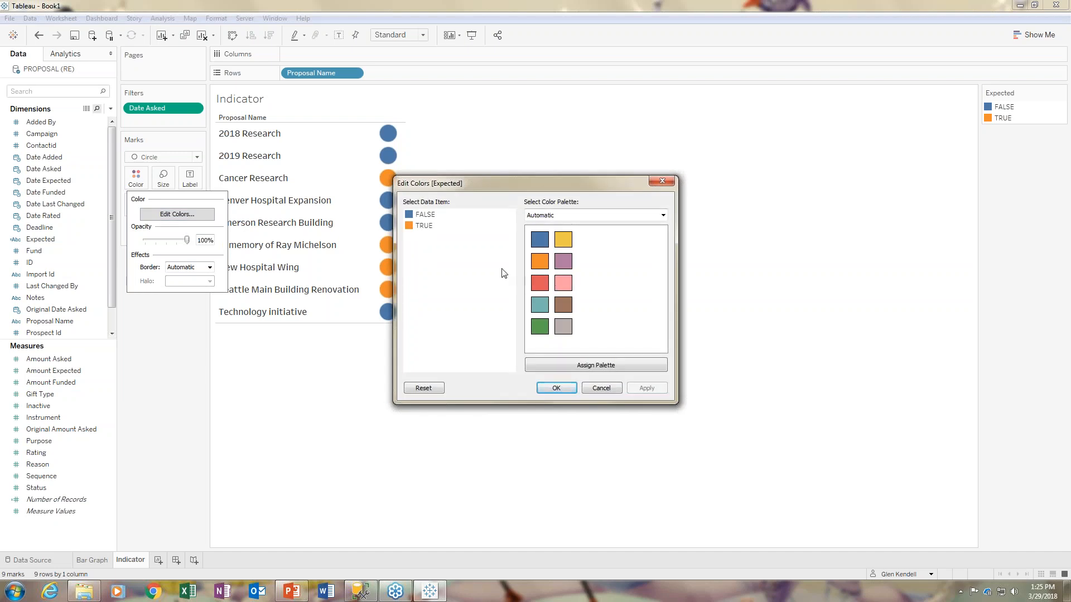
{"action": "left_click", "coordinate": [447, 216]}
{"action": "double_click", "coordinate": [430, 216]}
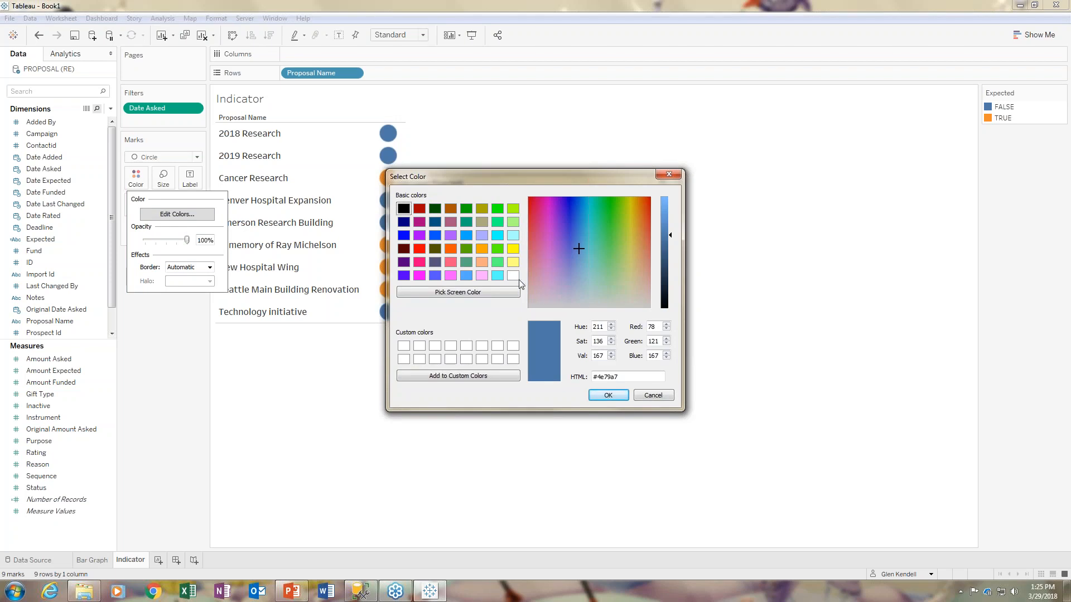
{"action": "left_click", "coordinate": [512, 275]}
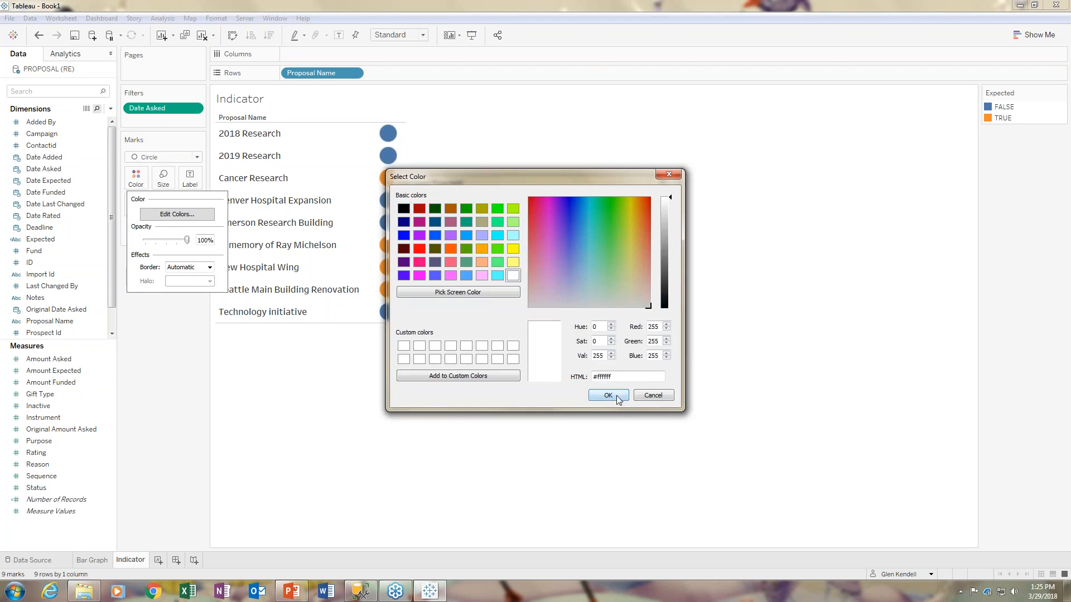
{"action": "left_click", "coordinate": [617, 396]}
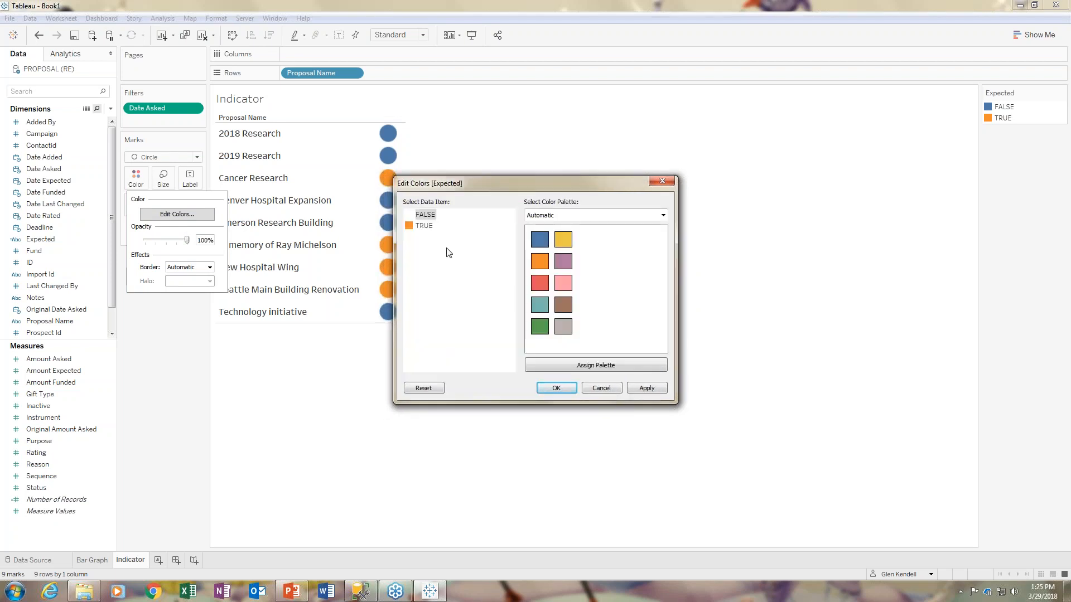
- Assign the palette's green to the TRUE value of Expected and apply the color changes
{"action": "left_click", "coordinate": [420, 227]}
{"action": "left_click", "coordinate": [541, 330]}
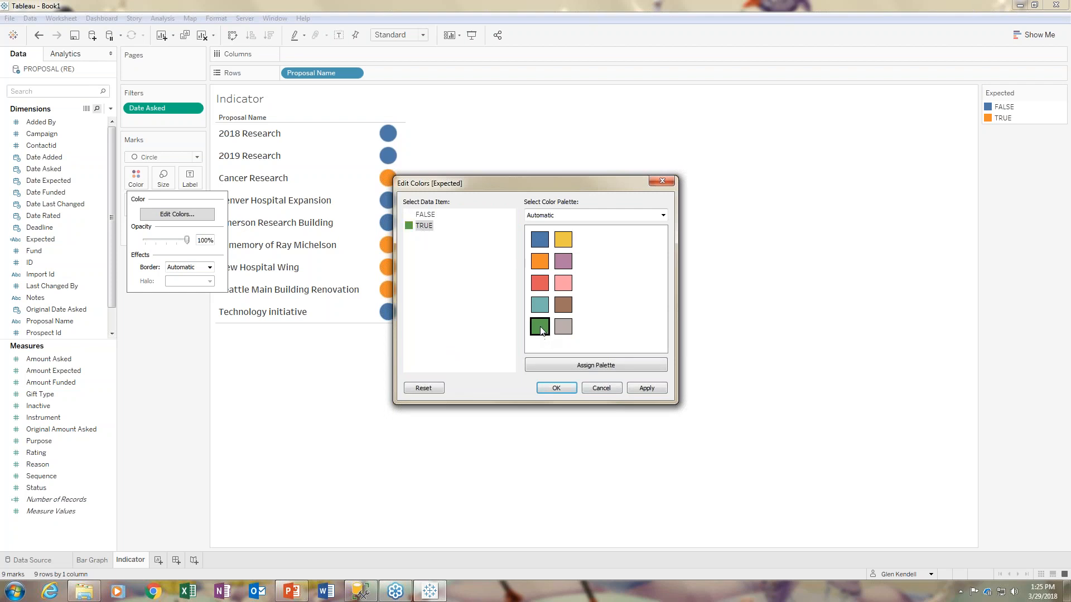
{"action": "left_click", "coordinate": [647, 389]}
{"action": "left_click", "coordinate": [556, 389]}
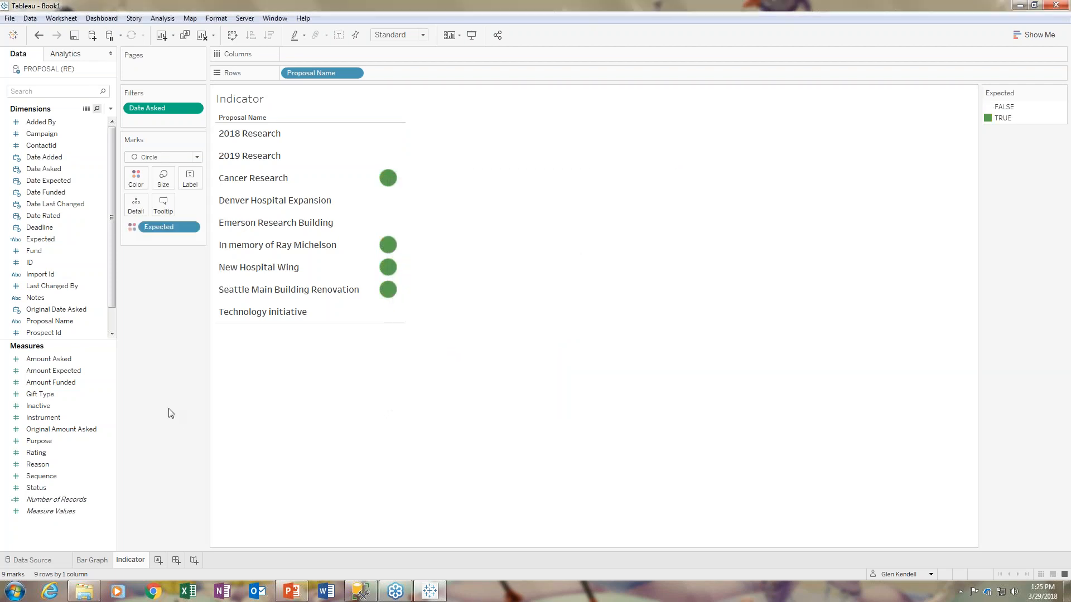
- Try a black border around the circle marks and undo it
{"action": "left_click", "coordinate": [138, 187]}
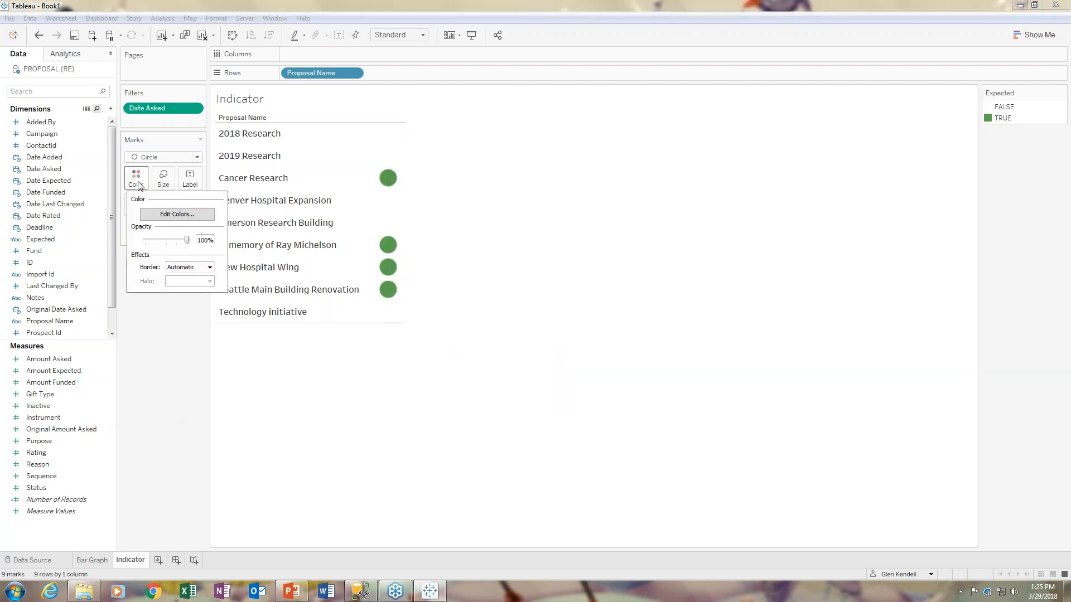
{"action": "left_click", "coordinate": [209, 268]}
{"action": "left_click", "coordinate": [174, 309]}
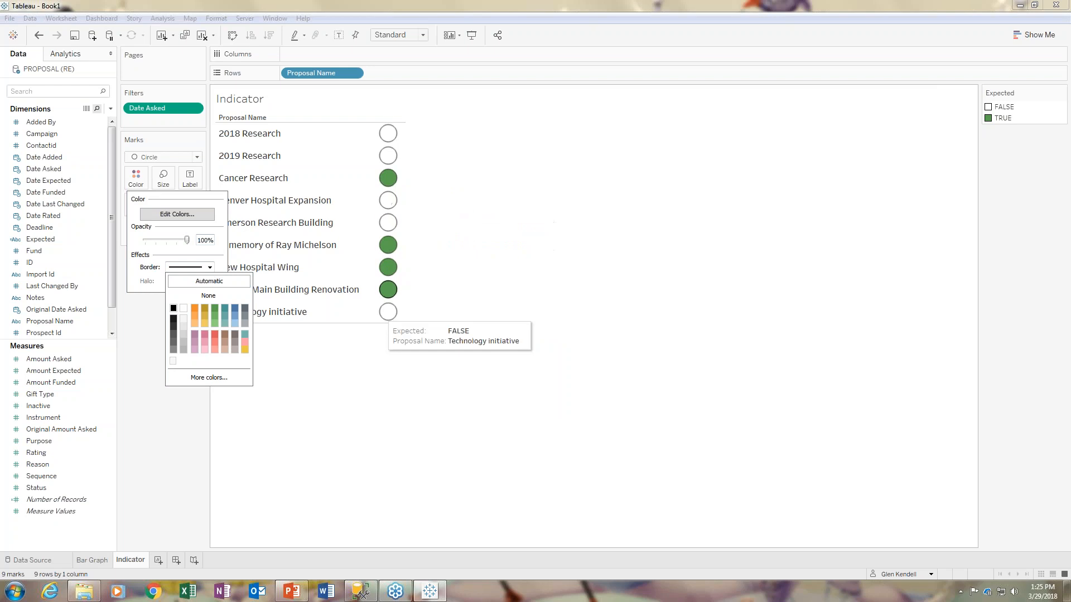
{"action": "left_click", "coordinate": [283, 356]}
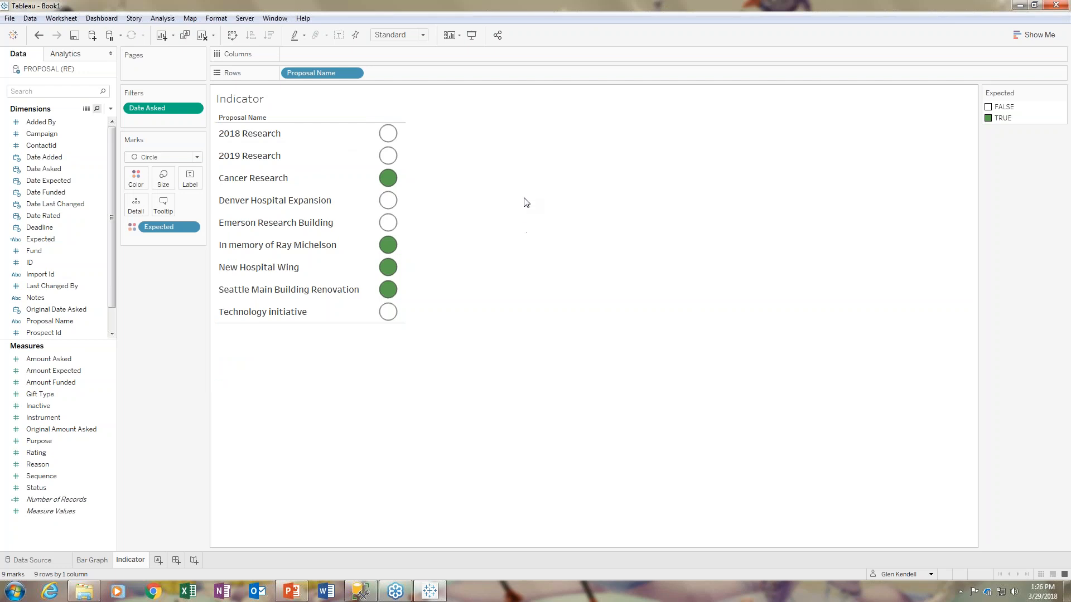
{"action": "left_click", "coordinate": [41, 35]}
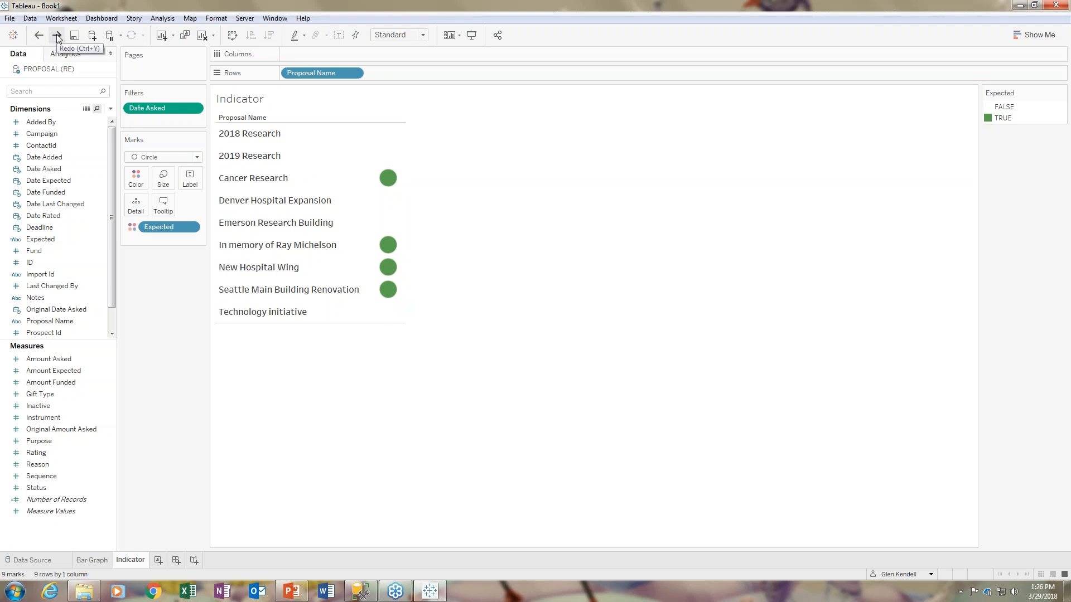
- Change the mark type of the Indicator sheet from Circle to Shape
{"action": "mouse_move", "coordinate": [390, 310]}
{"action": "left_click", "coordinate": [181, 158]}
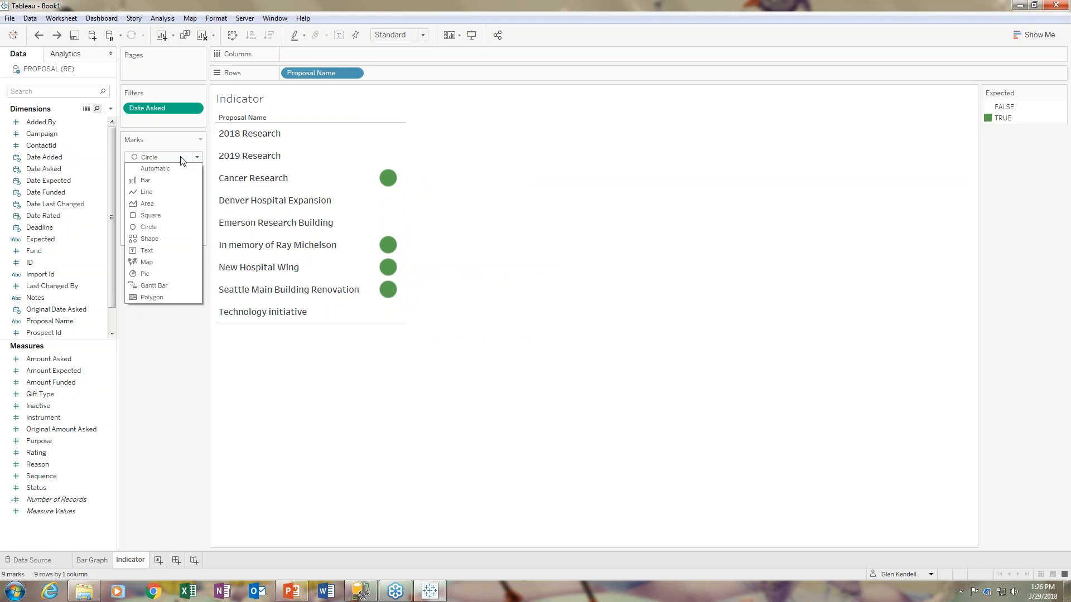
{"action": "left_click", "coordinate": [158, 239]}
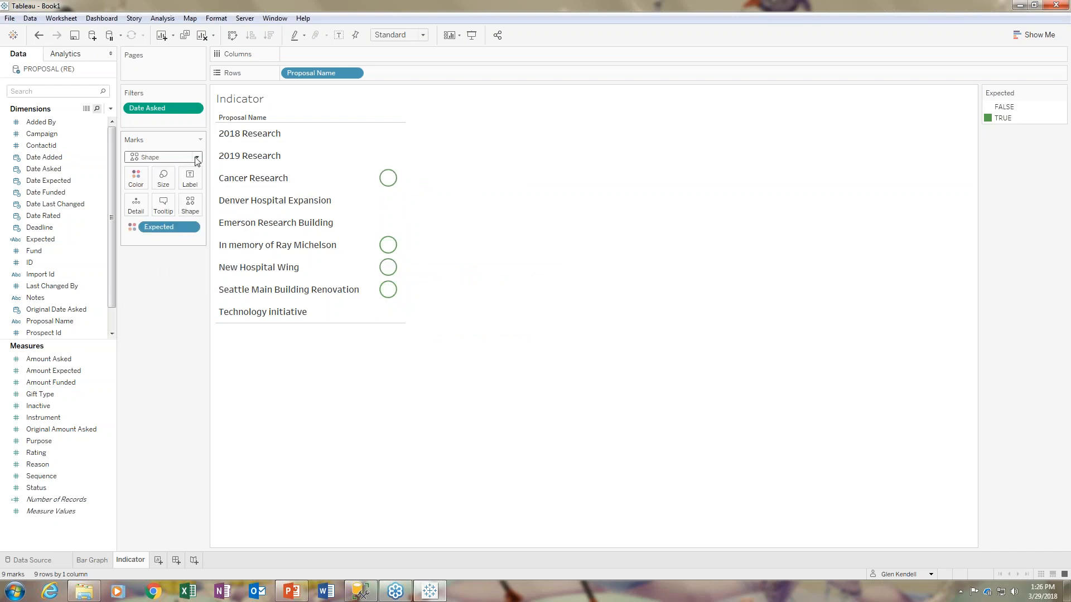
- Try the filled circle and several triangle shapes for the marks, and settle on the filled diamond
{"action": "left_click", "coordinate": [190, 206]}
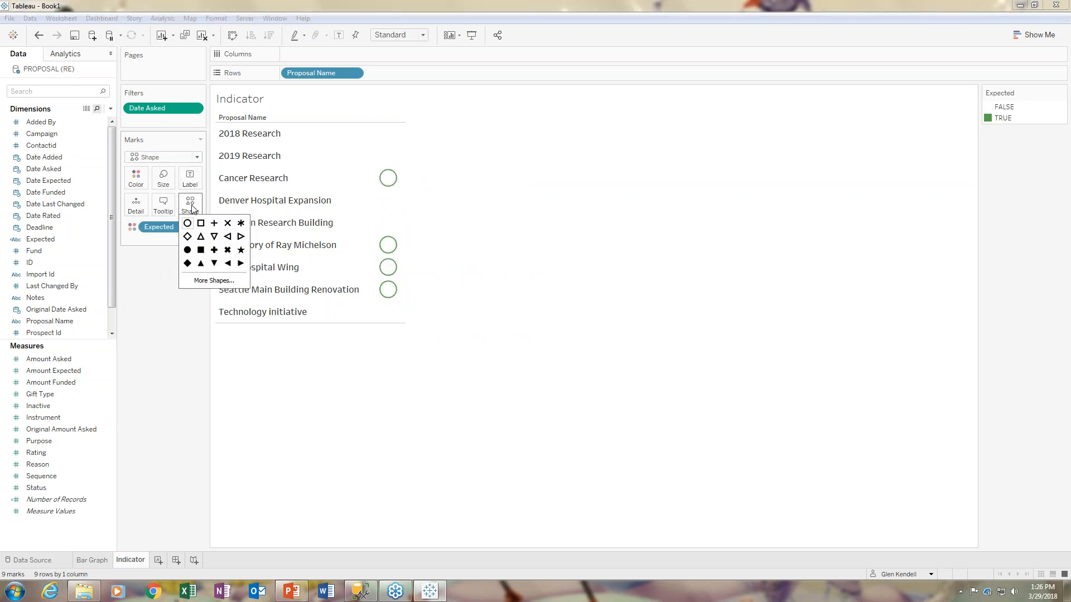
{"action": "left_click", "coordinate": [188, 250]}
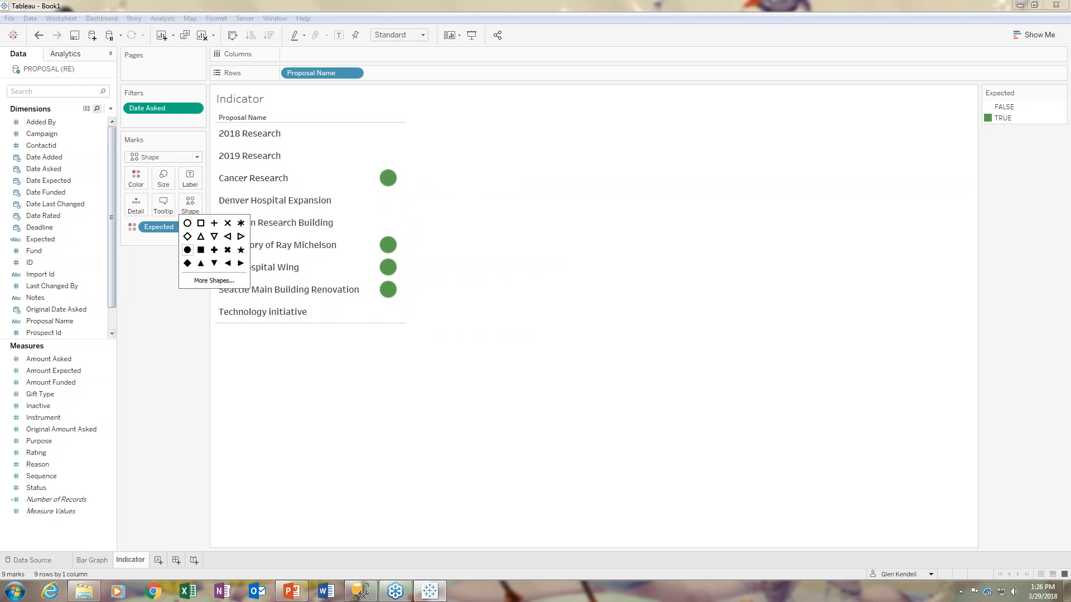
{"action": "left_click", "coordinate": [201, 236]}
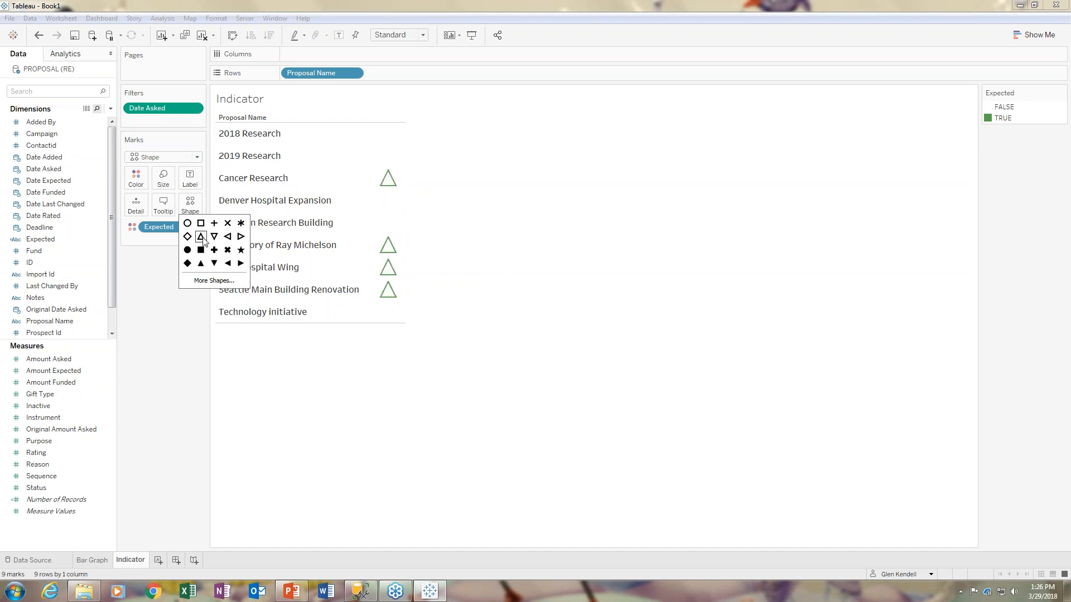
{"action": "left_click", "coordinate": [201, 263]}
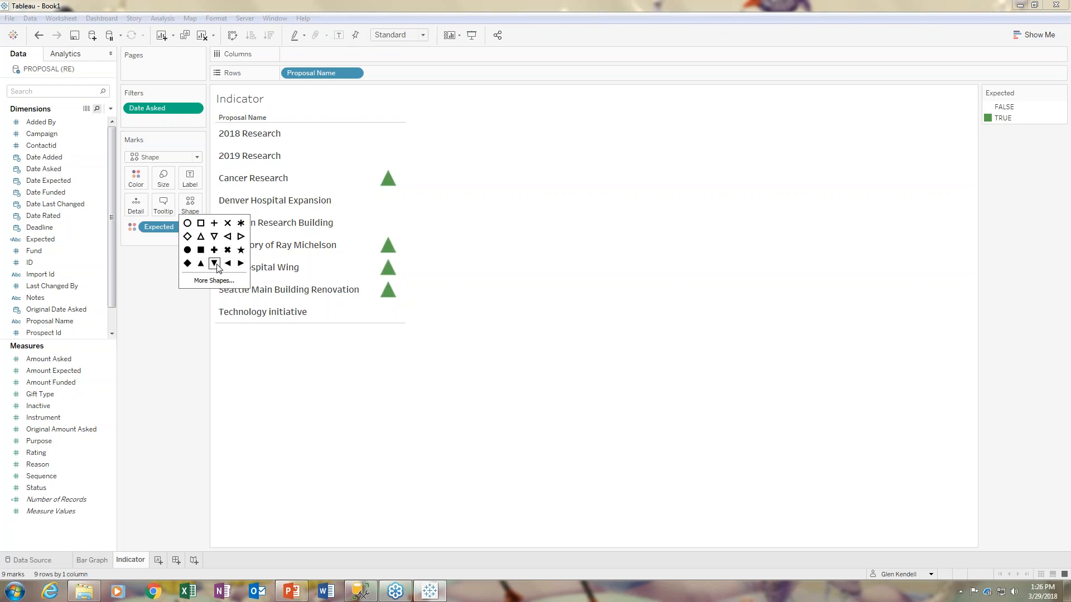
{"action": "left_click", "coordinate": [215, 266]}
{"action": "left_click", "coordinate": [188, 264]}
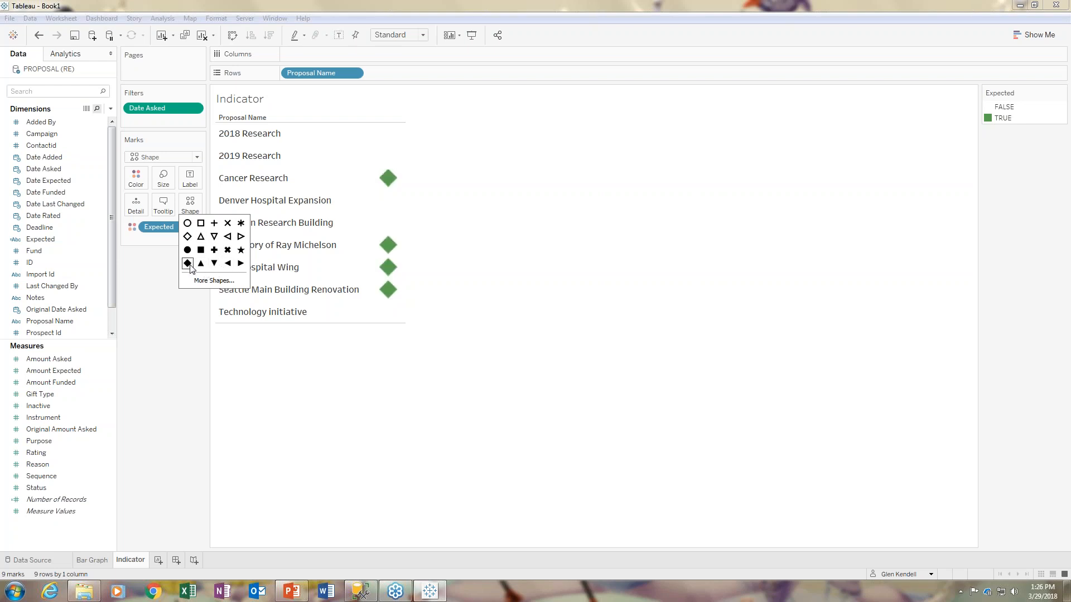
{"action": "left_click", "coordinate": [396, 400]}
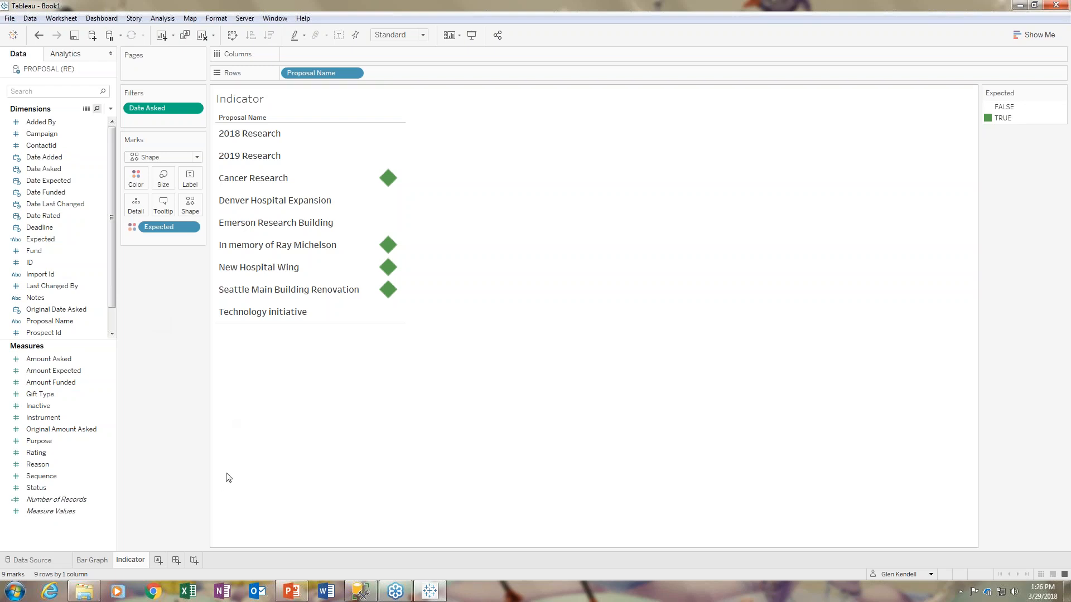
- Compare the Bar Graph and Indicator sheets and create a new dashboard
{"action": "left_click", "coordinate": [92, 561]}
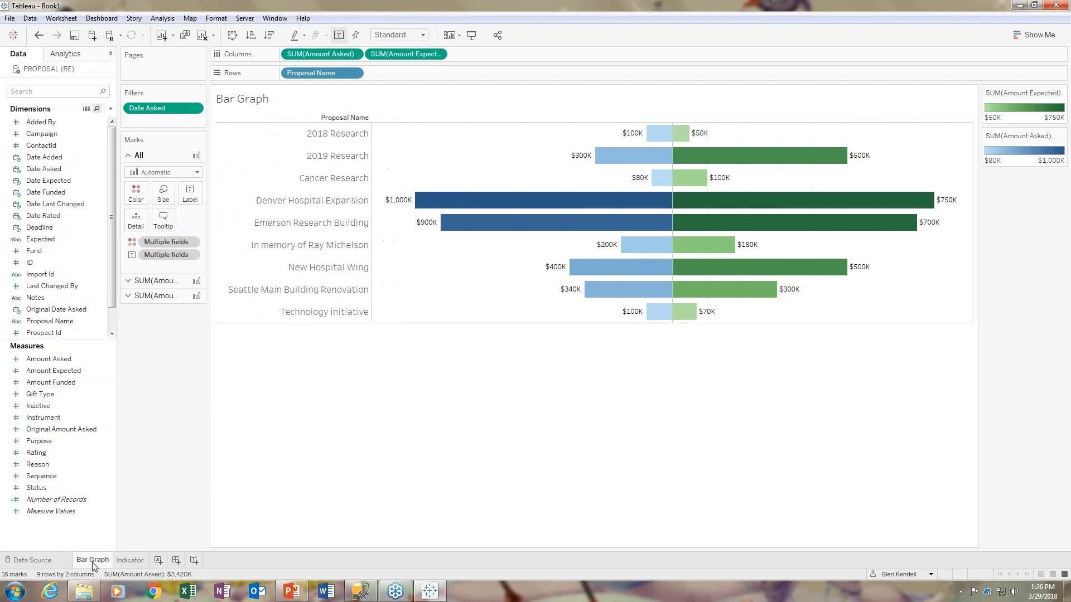
{"action": "left_click", "coordinate": [125, 563]}
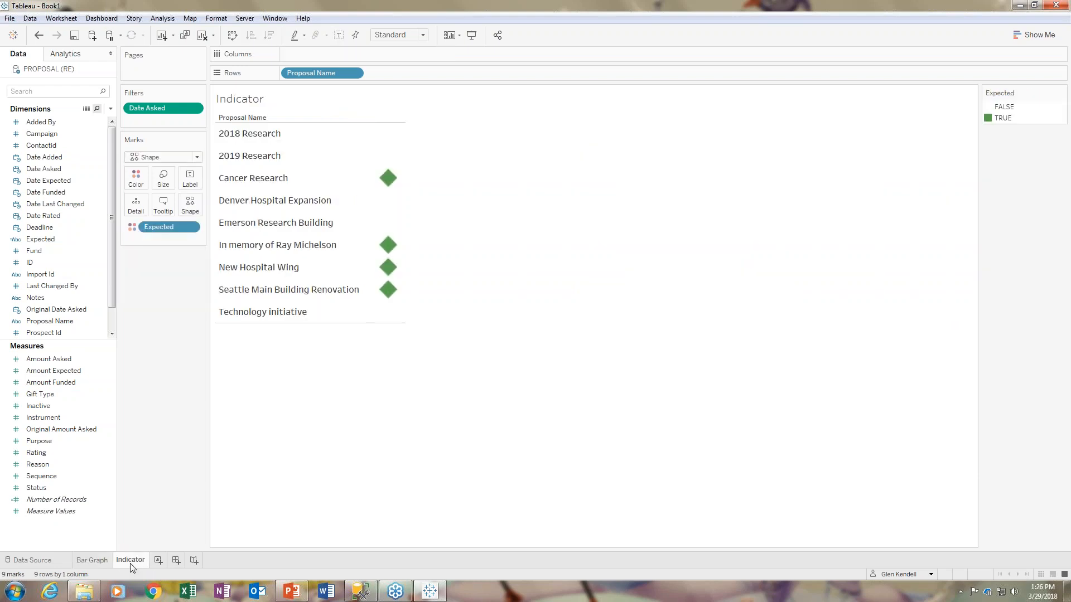
{"action": "left_click", "coordinate": [99, 562]}
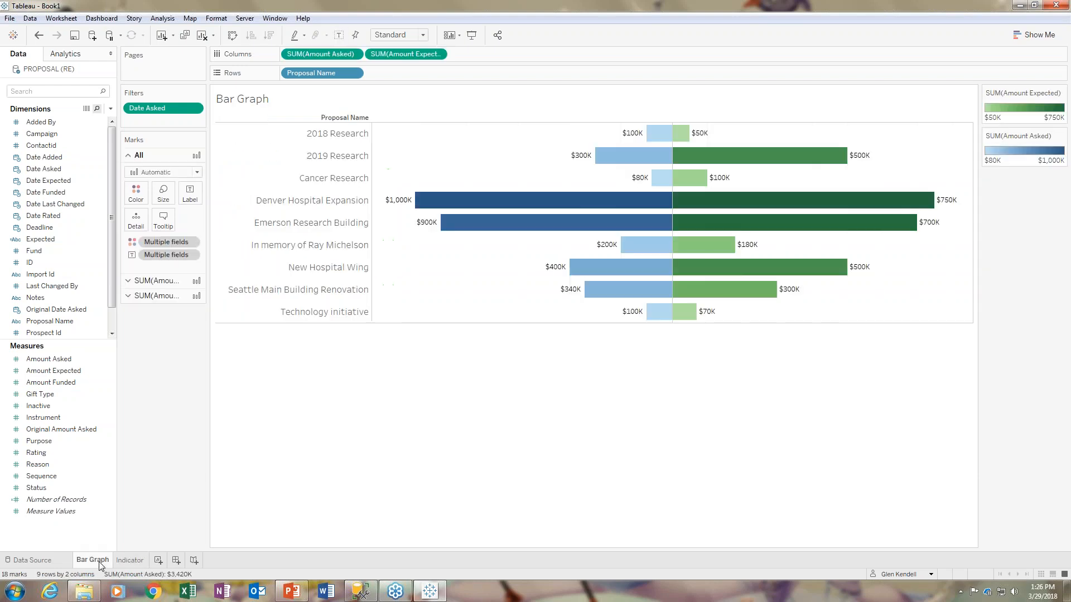
{"action": "left_click", "coordinate": [131, 560]}
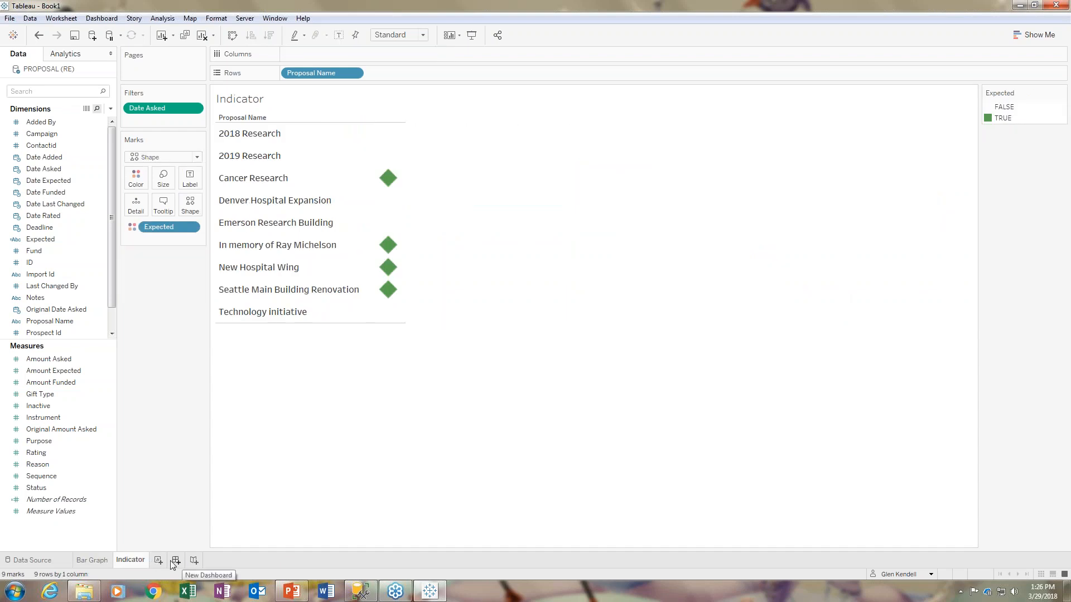
{"action": "mouse_move", "coordinate": [100, 562]}
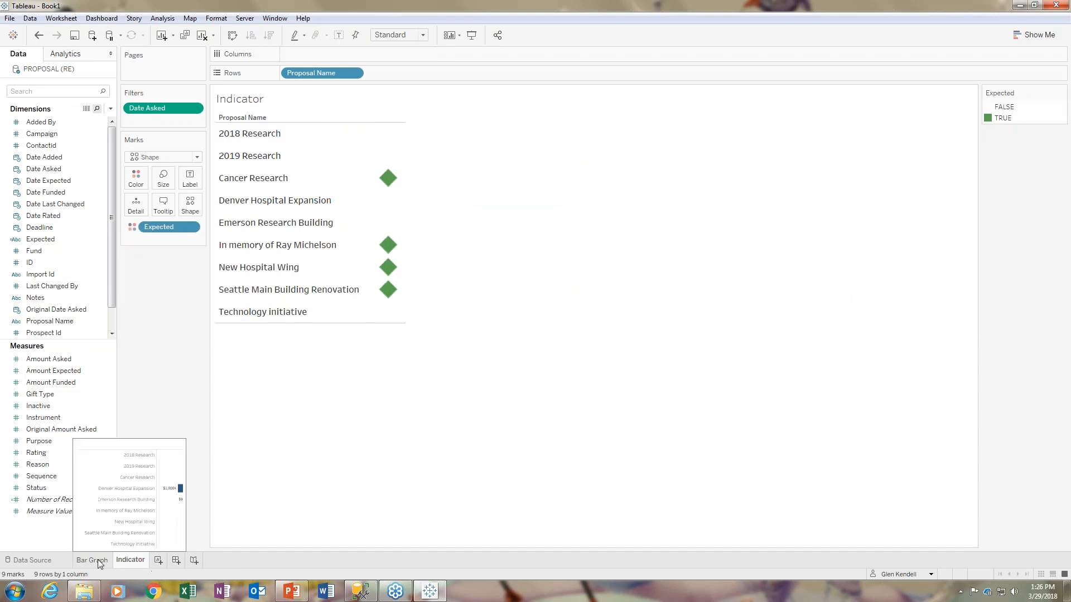
{"action": "left_click", "coordinate": [176, 561]}
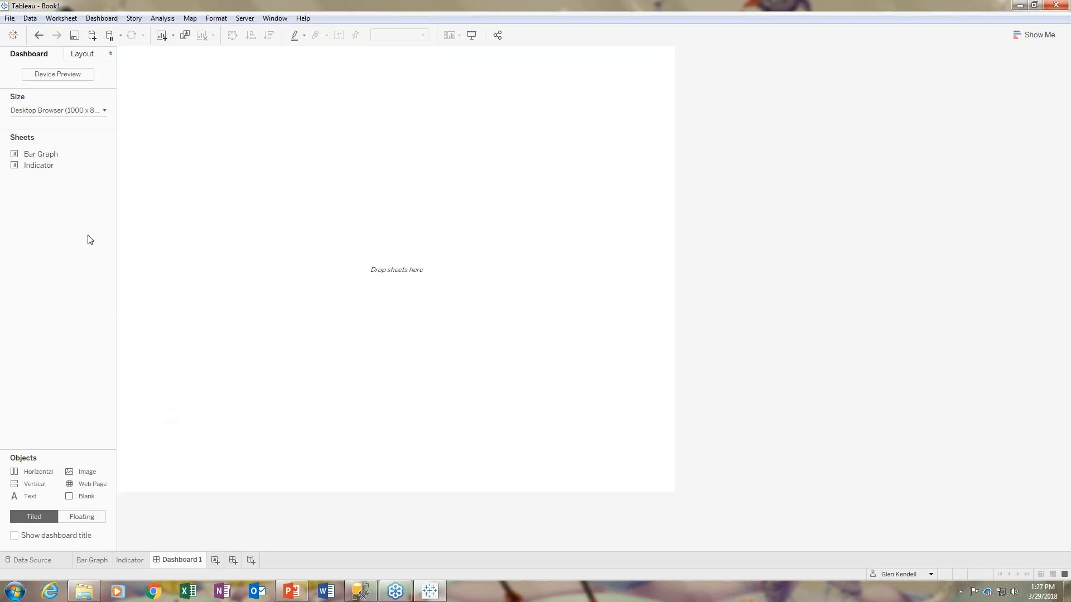
- Add the Indicator sheet and the Bar Graph sheet side by side to the dashboard
{"action": "mouse_move", "coordinate": [36, 169]}
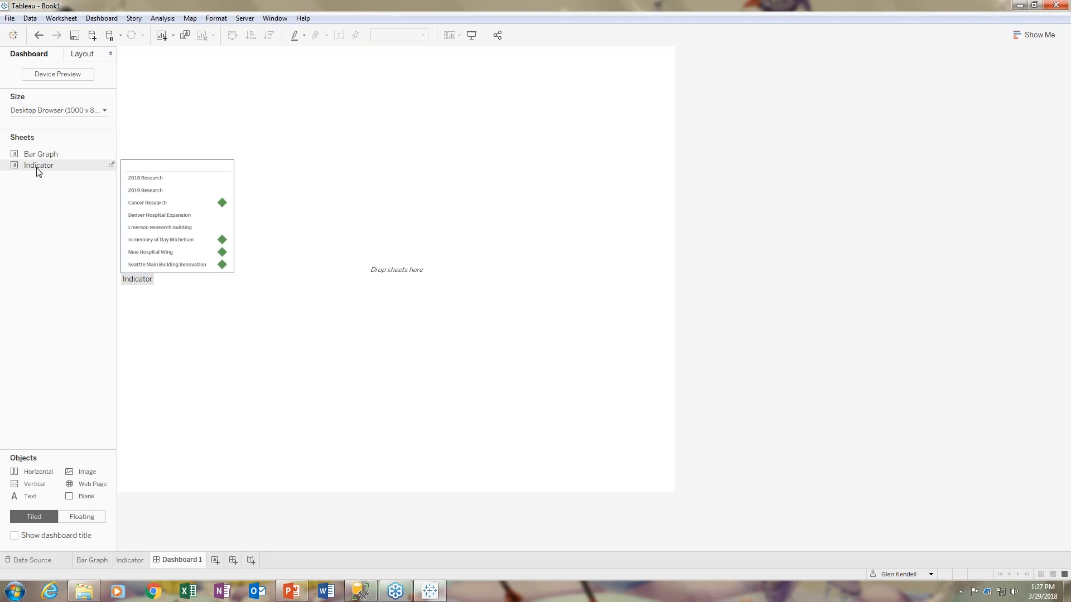
{"action": "double_click", "coordinate": [37, 168]}
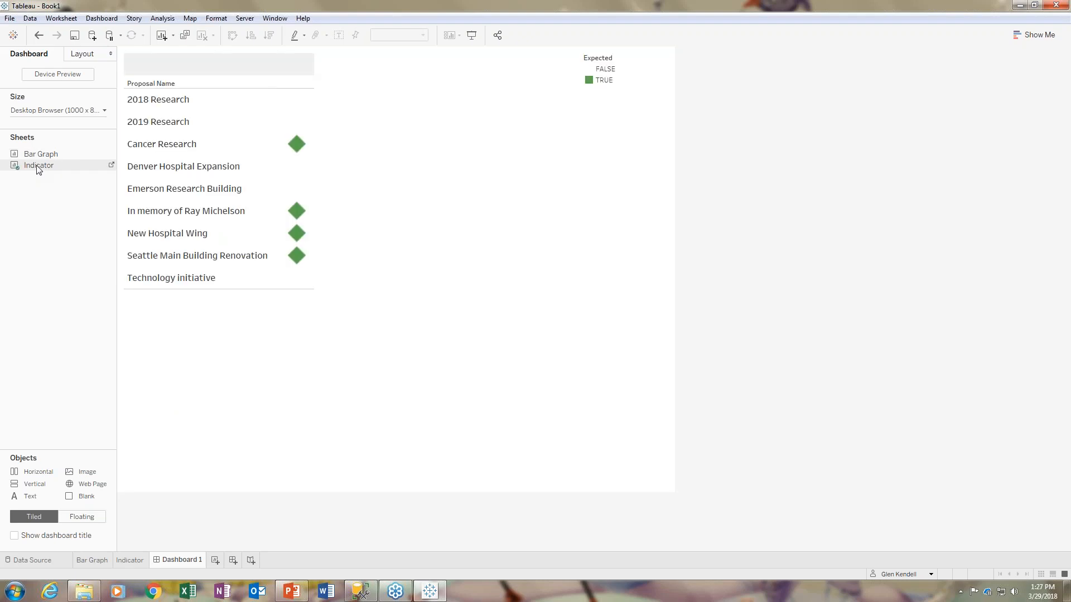
{"action": "double_click", "coordinate": [49, 156]}
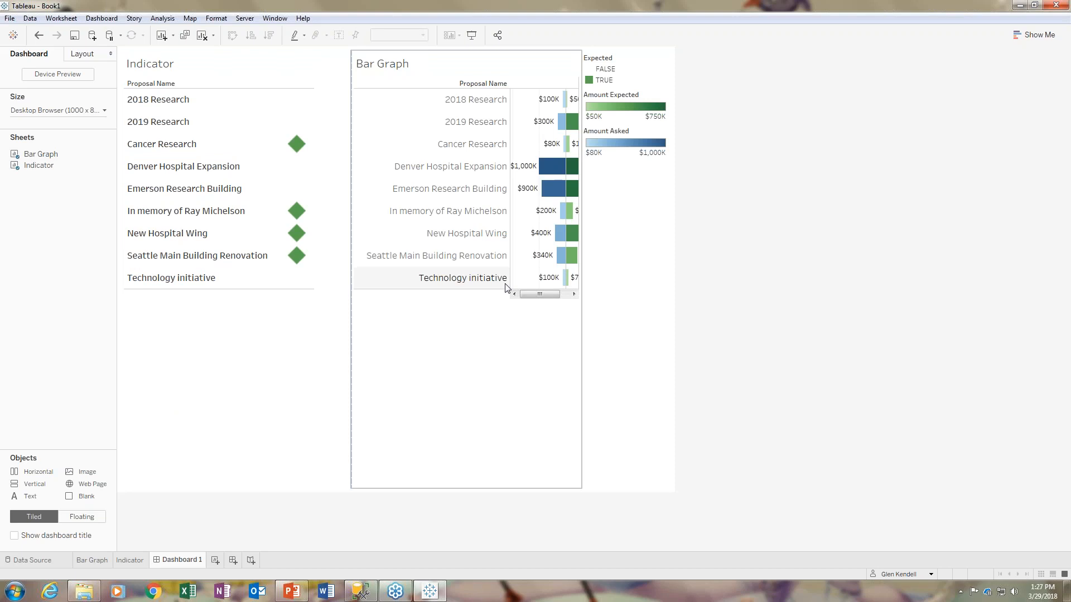
- Remove the layout container holding the Expected, Amount Expected and Amount Asked legends from the dashboard
{"action": "left_click", "coordinate": [632, 193]}
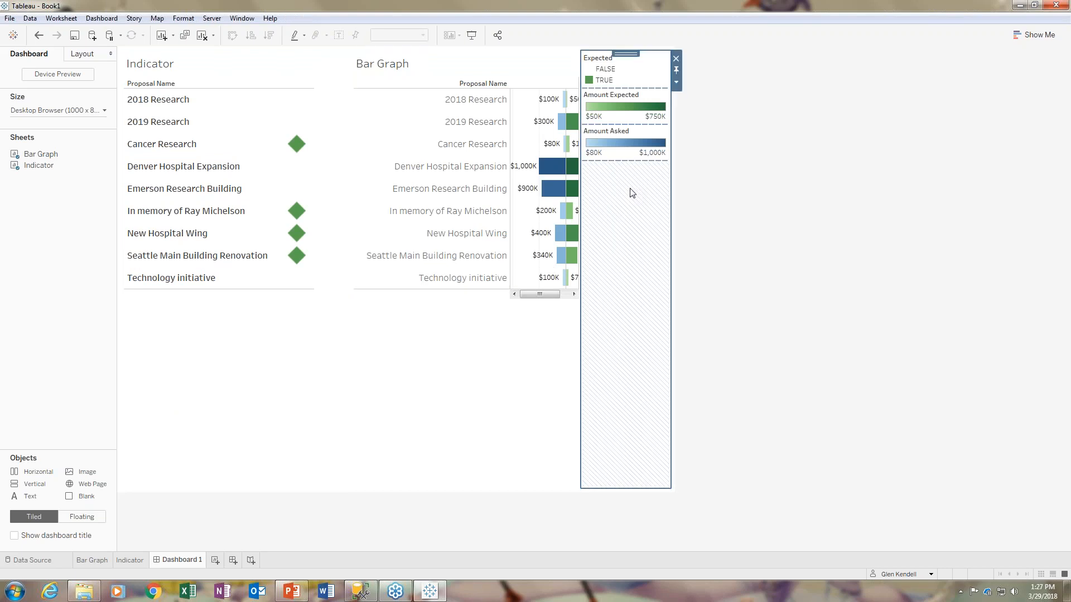
{"action": "left_click", "coordinate": [676, 58]}
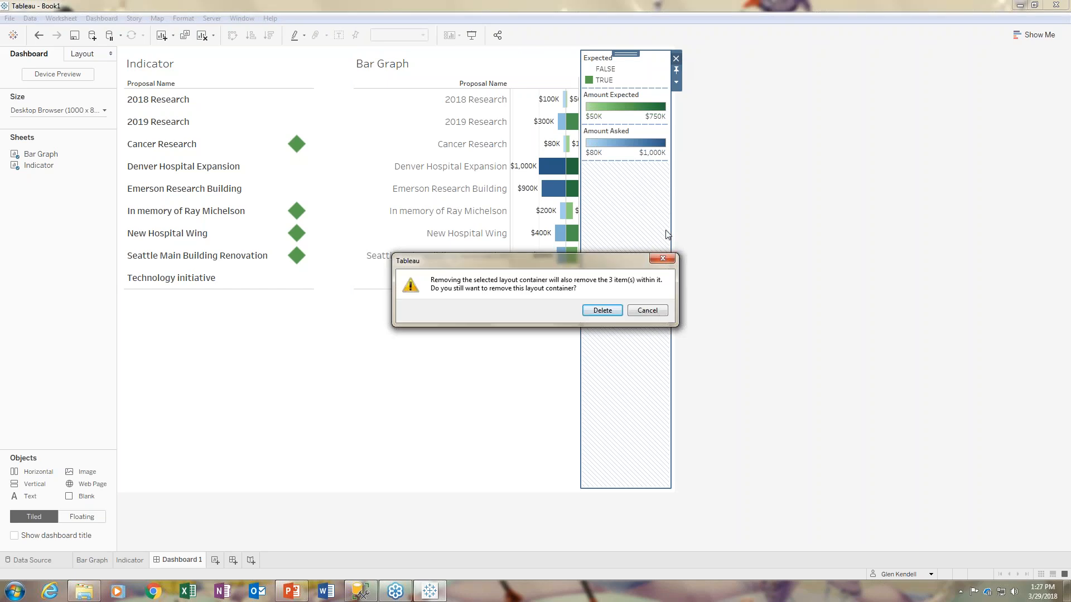
{"action": "left_click", "coordinate": [603, 311]}
- Mute the computer's speaker volume
{"action": "left_click", "coordinate": [959, 593]}
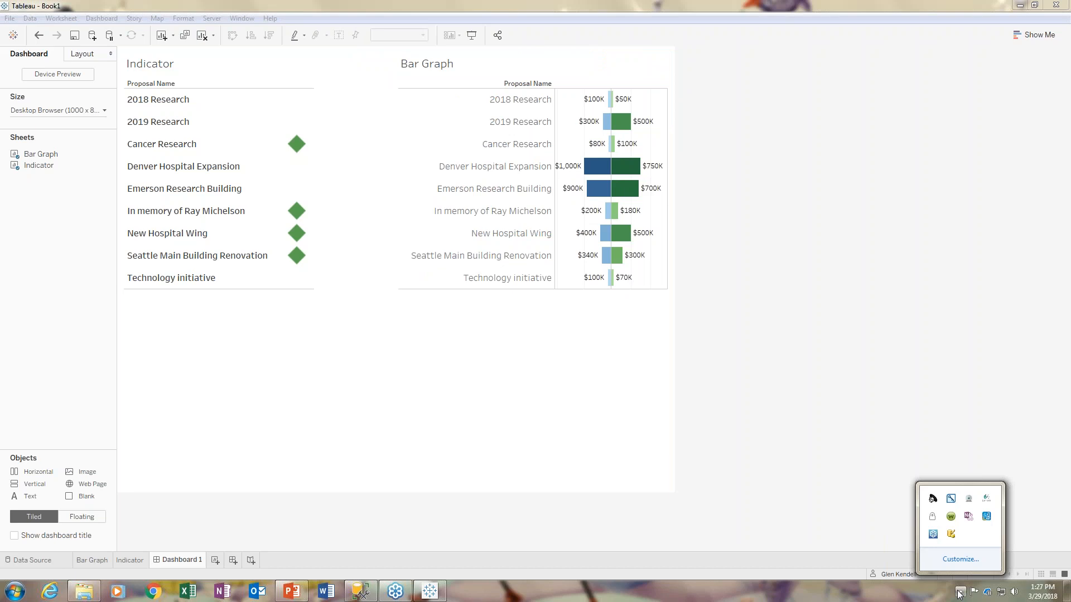
{"action": "left_click", "coordinate": [1015, 592]}
{"action": "left_click", "coordinate": [1017, 528]}
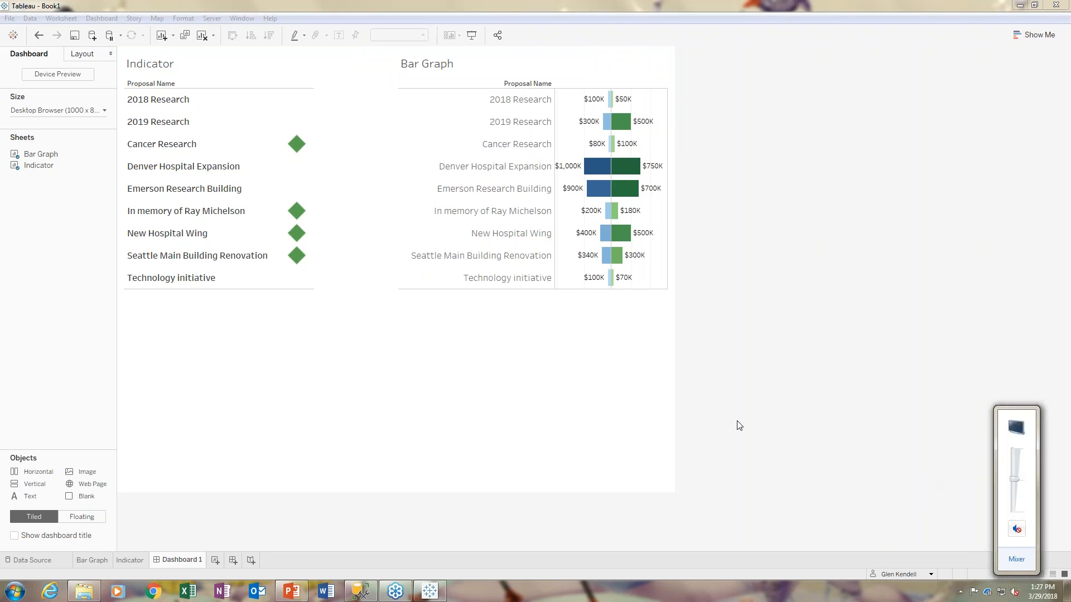
{"action": "left_click", "coordinate": [938, 444]}
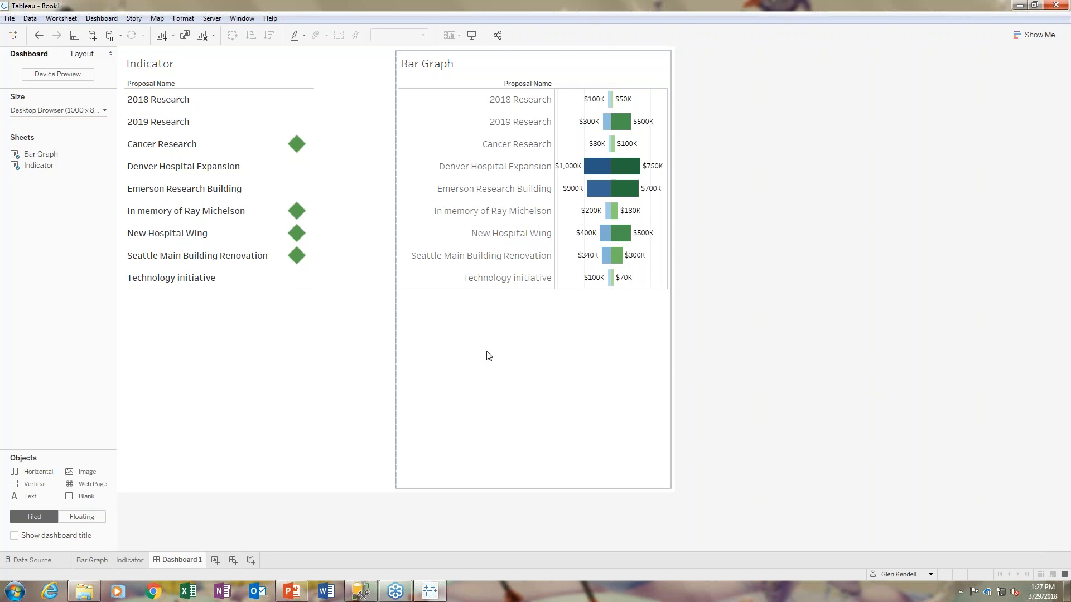
- Widen the Bar Graph view in the dashboard and hide the proposal name header on the Bar Graph sheet
{"action": "left_click_drag", "start_coordinate": [397, 207], "coordinate": [336, 212]}
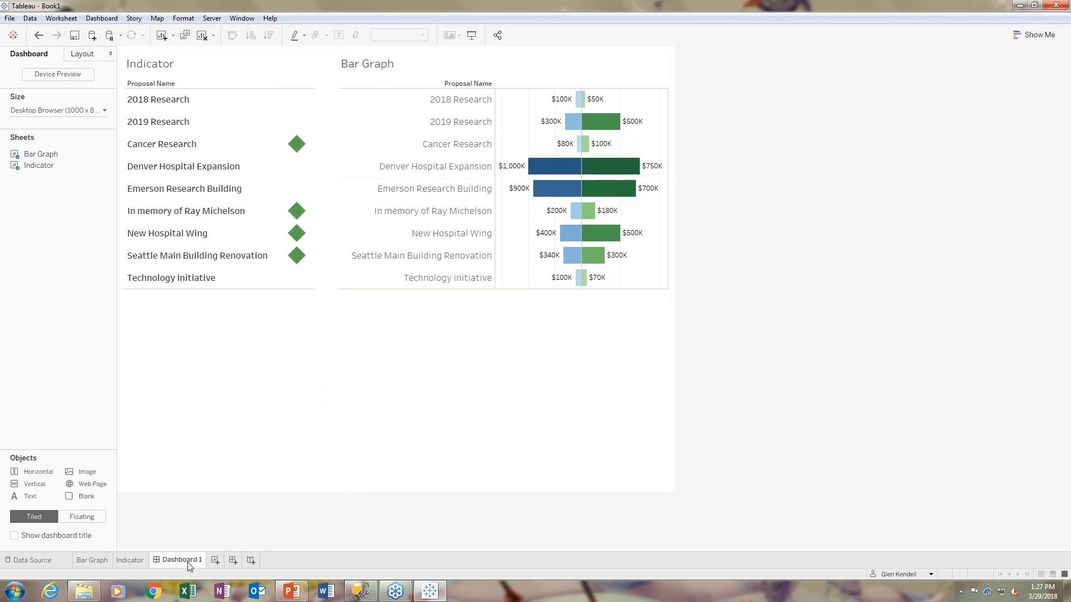
{"action": "left_click", "coordinate": [92, 560]}
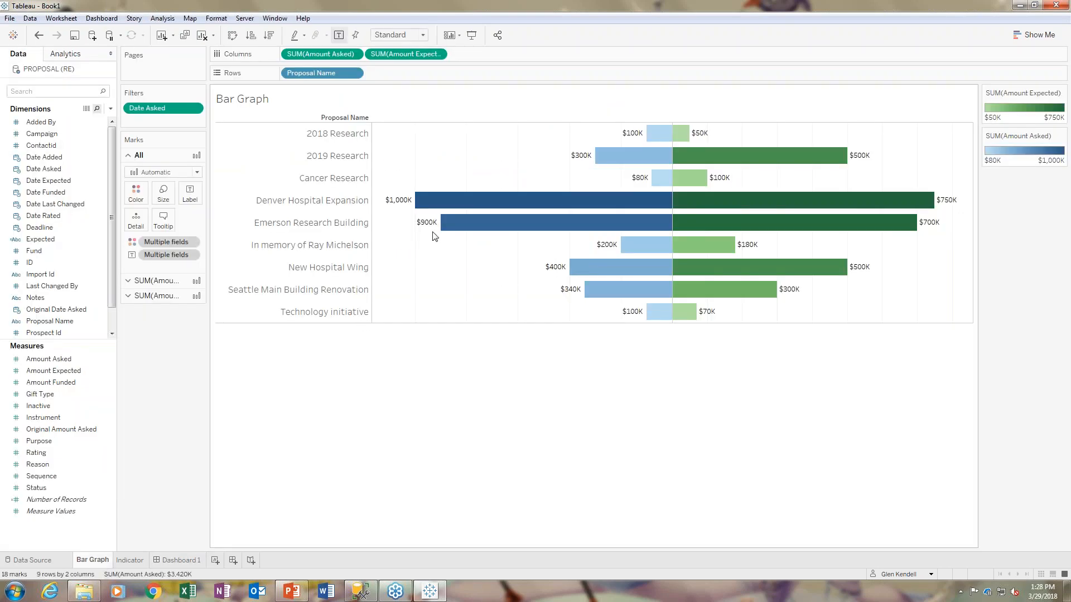
{"action": "right_click", "coordinate": [265, 160]}
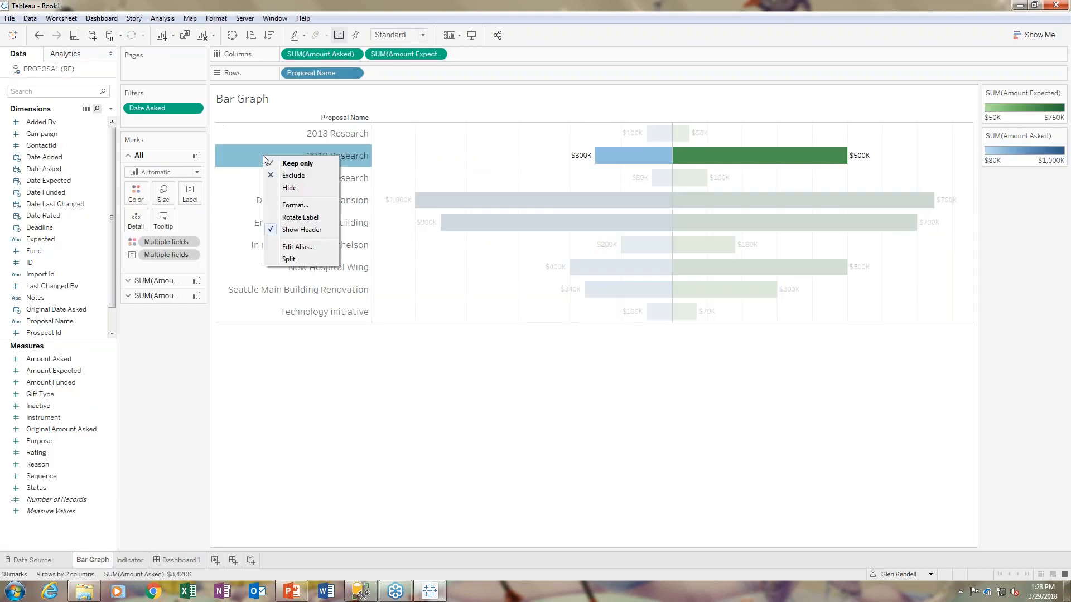
{"action": "left_click", "coordinate": [297, 230]}
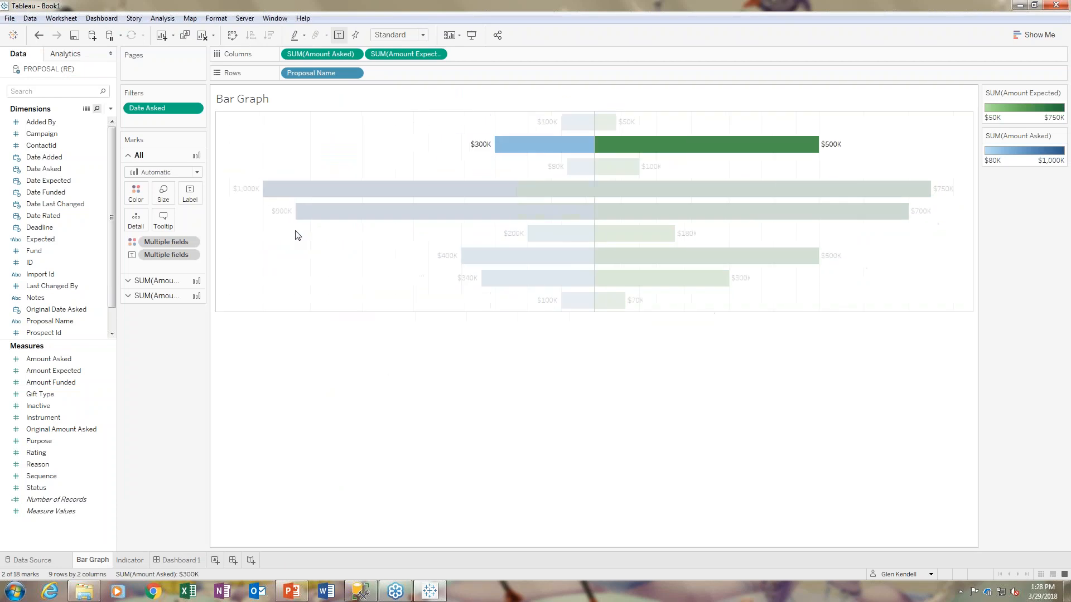
{"action": "left_click", "coordinate": [417, 458]}
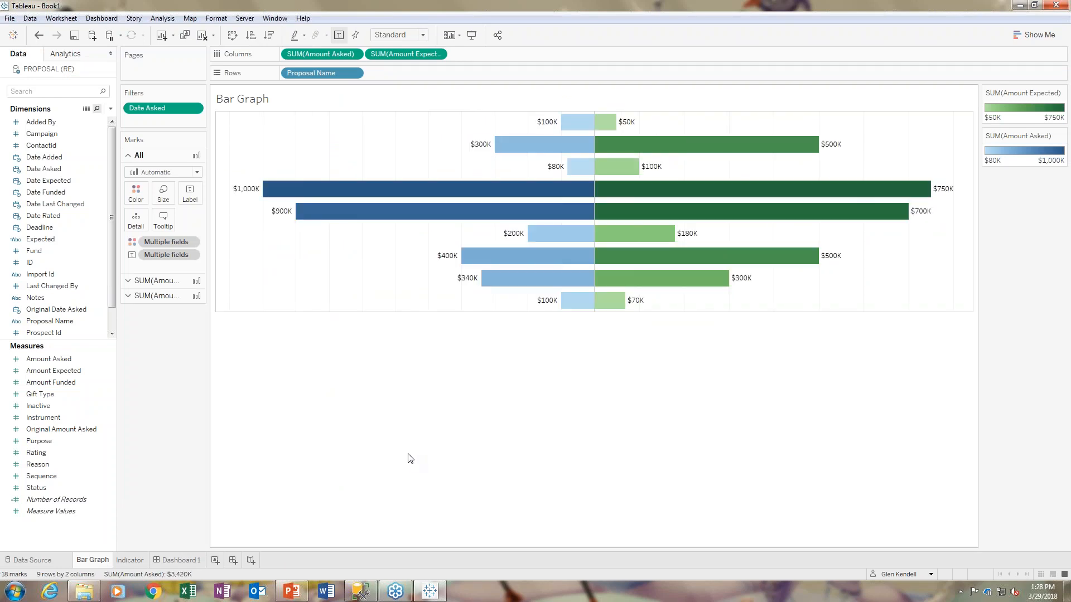
- On the dashboard, hide the Indicator and Bar Graph titles and the Proposal Name field label for rows
{"action": "left_click", "coordinate": [167, 562]}
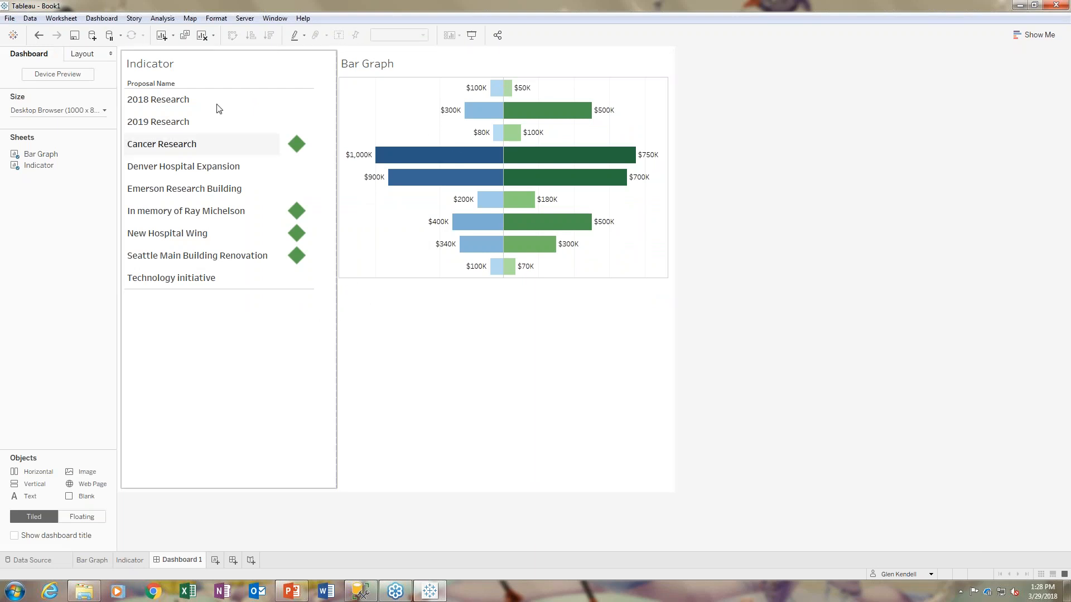
{"action": "right_click", "coordinate": [150, 61]}
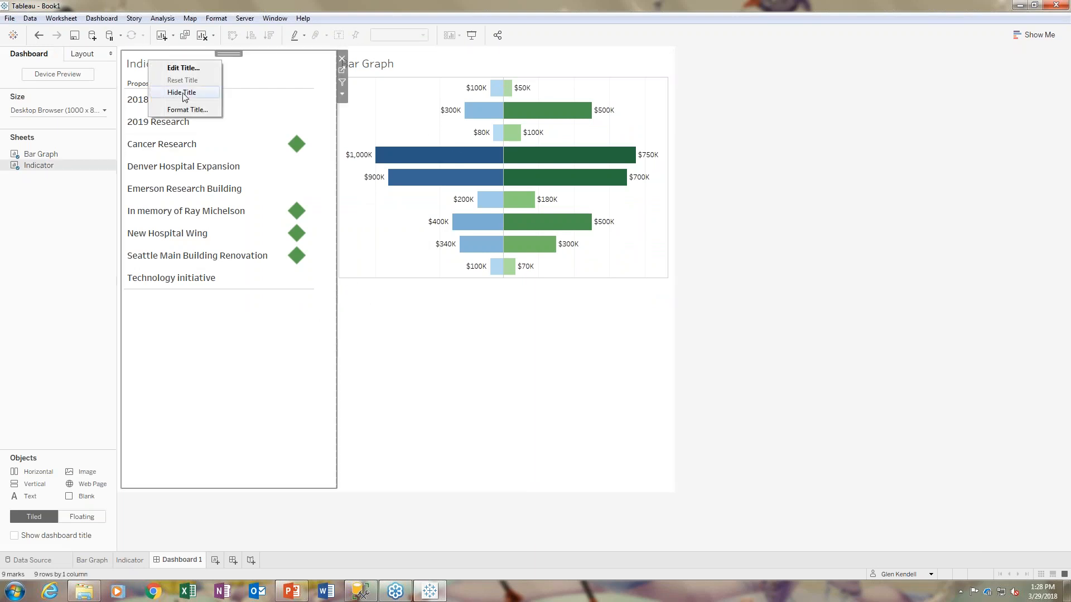
{"action": "left_click", "coordinate": [184, 96]}
{"action": "right_click", "coordinate": [157, 59]}
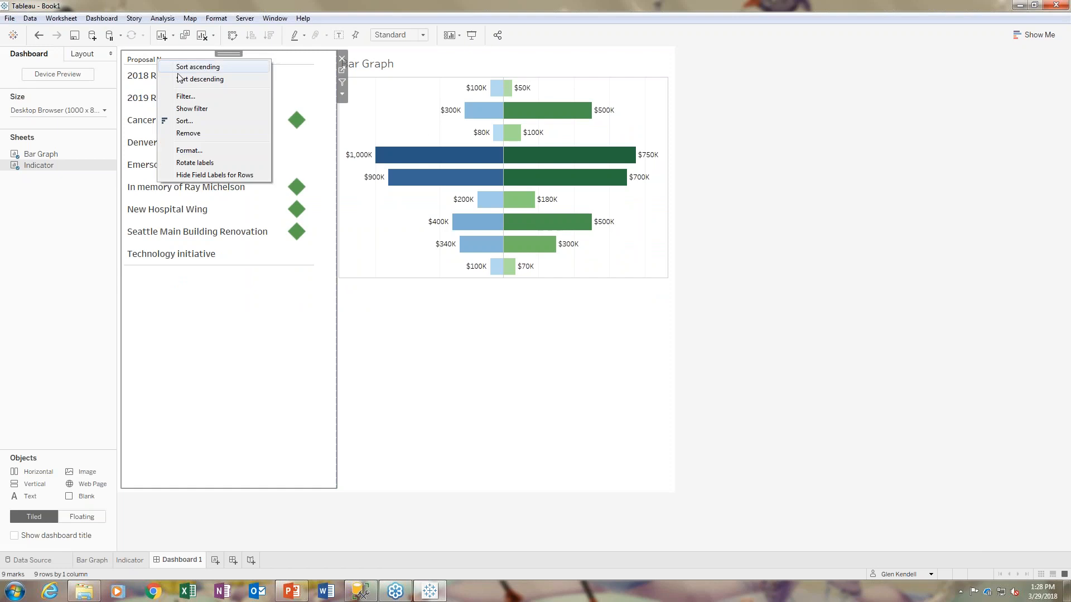
{"action": "left_click", "coordinate": [201, 176]}
{"action": "right_click", "coordinate": [374, 66]}
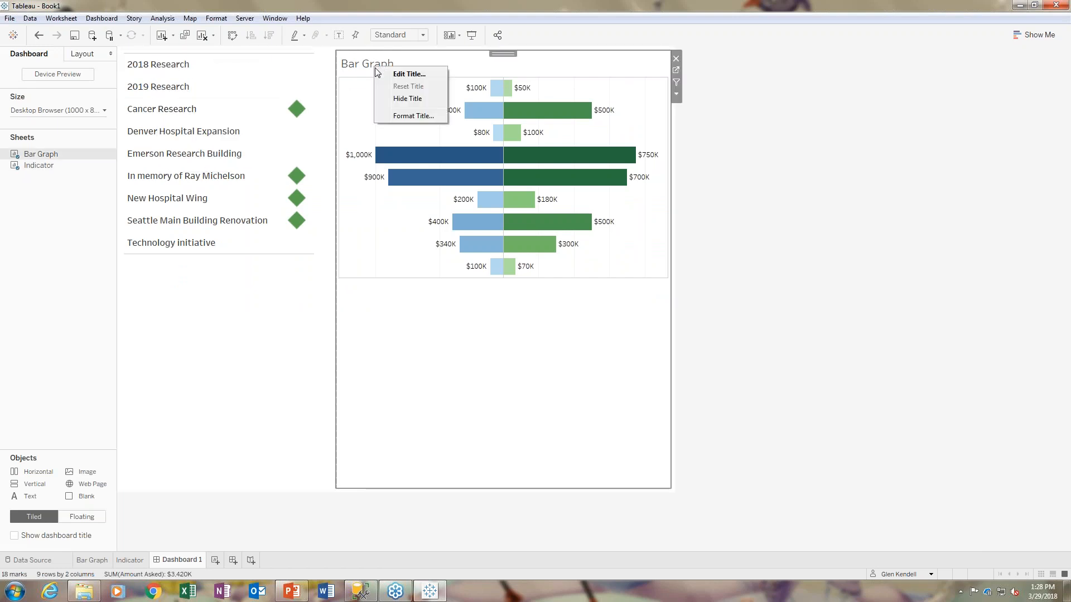
{"action": "left_click", "coordinate": [408, 99]}
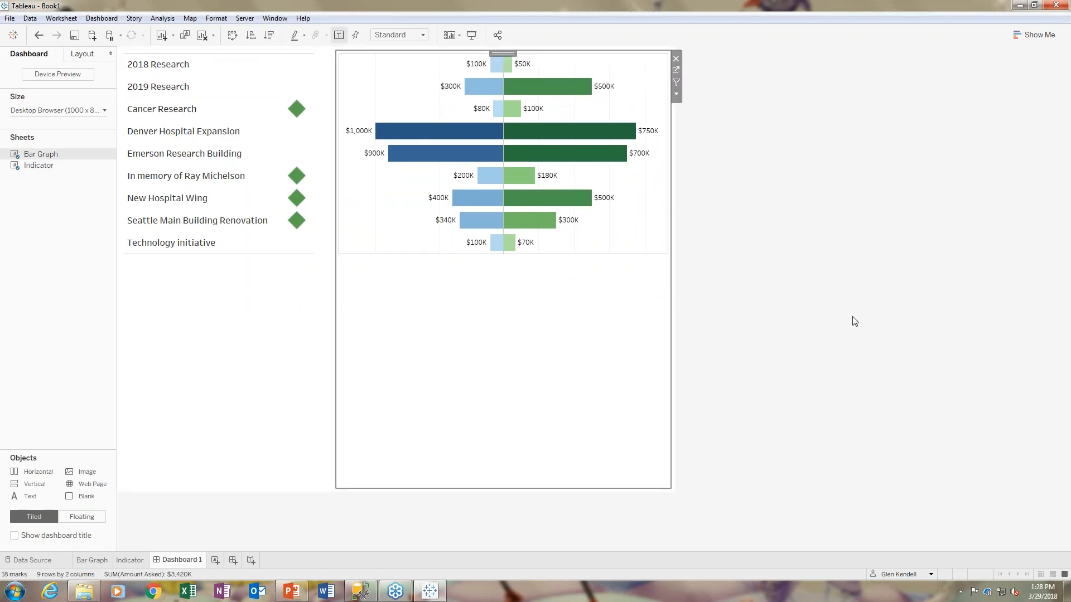
- Compare the Bar Graph and Indicator sheets with their combined view on the dashboard
{"action": "left_click", "coordinate": [100, 561]}
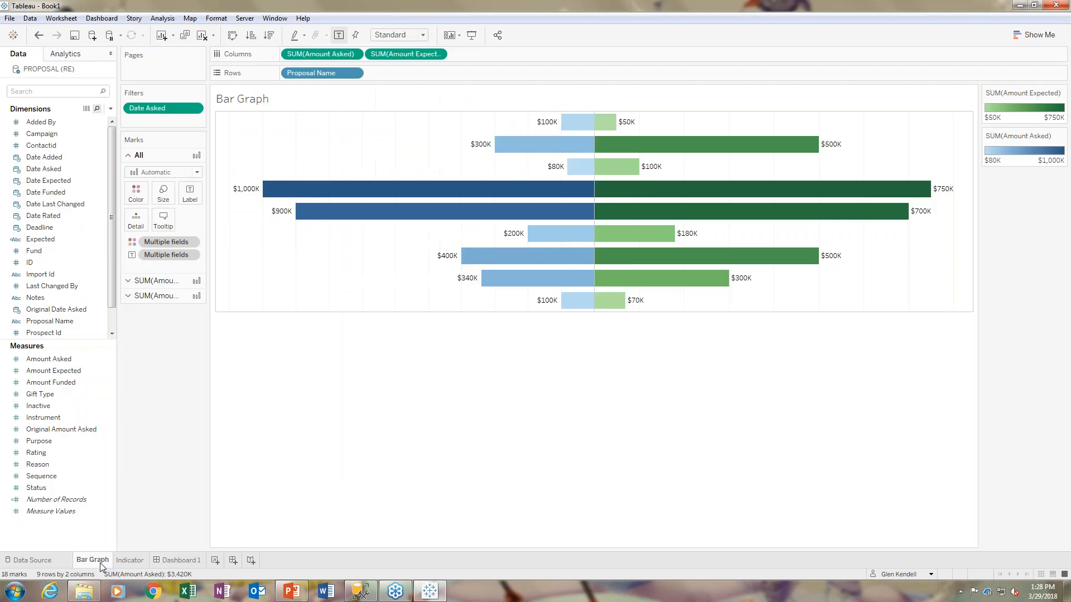
{"action": "left_click", "coordinate": [126, 562]}
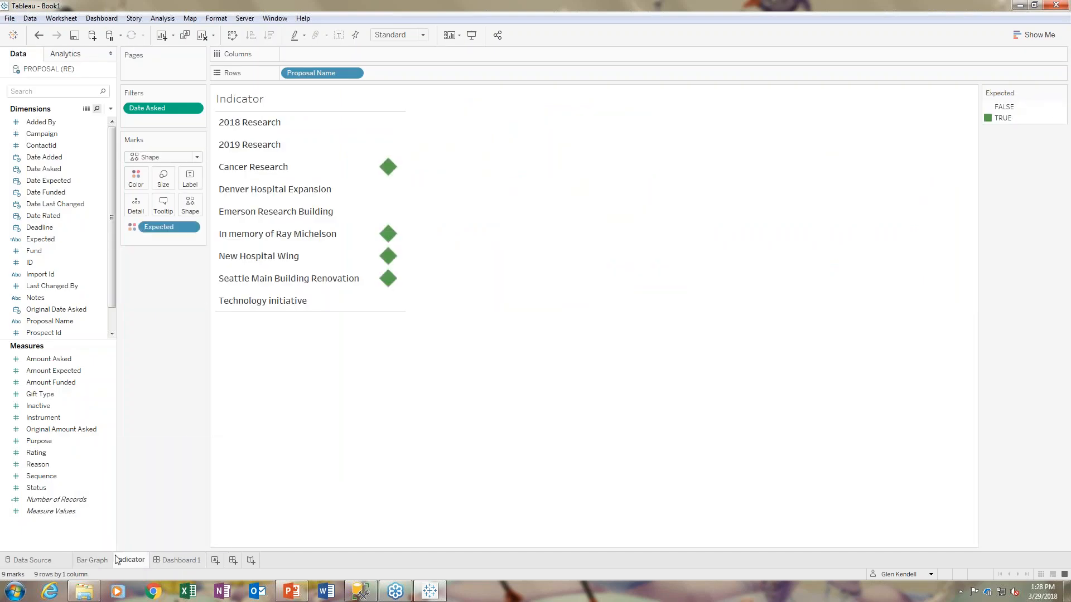
{"action": "left_click", "coordinate": [96, 561]}
{"action": "left_click", "coordinate": [129, 565]}
{"action": "left_click", "coordinate": [183, 565]}
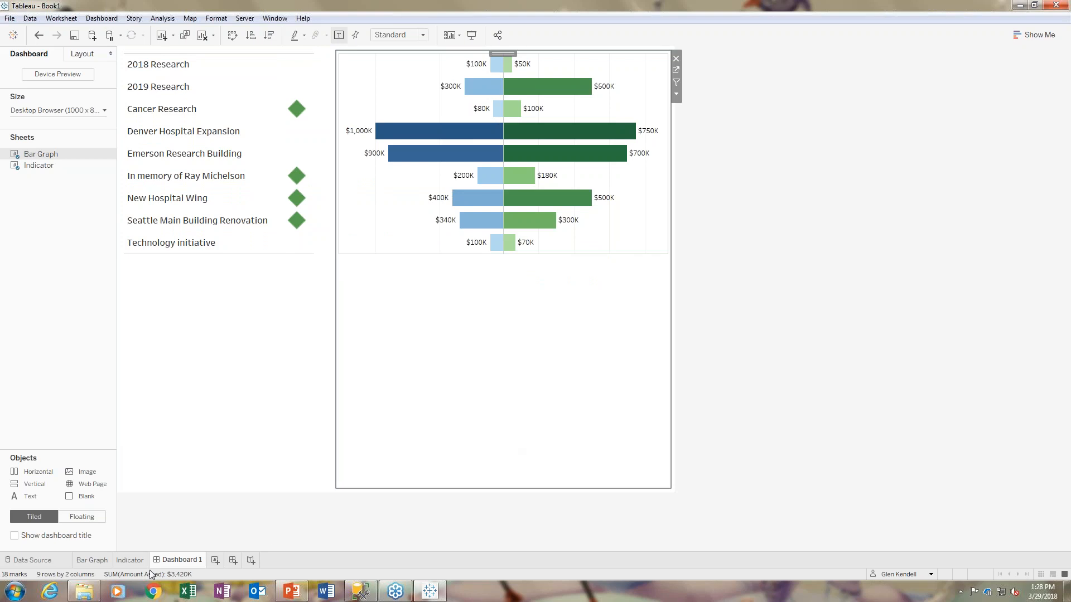
- In the Bar Graph sheet's border formatting, set the grand total pane and header borders to None
{"action": "left_click", "coordinate": [91, 561]}
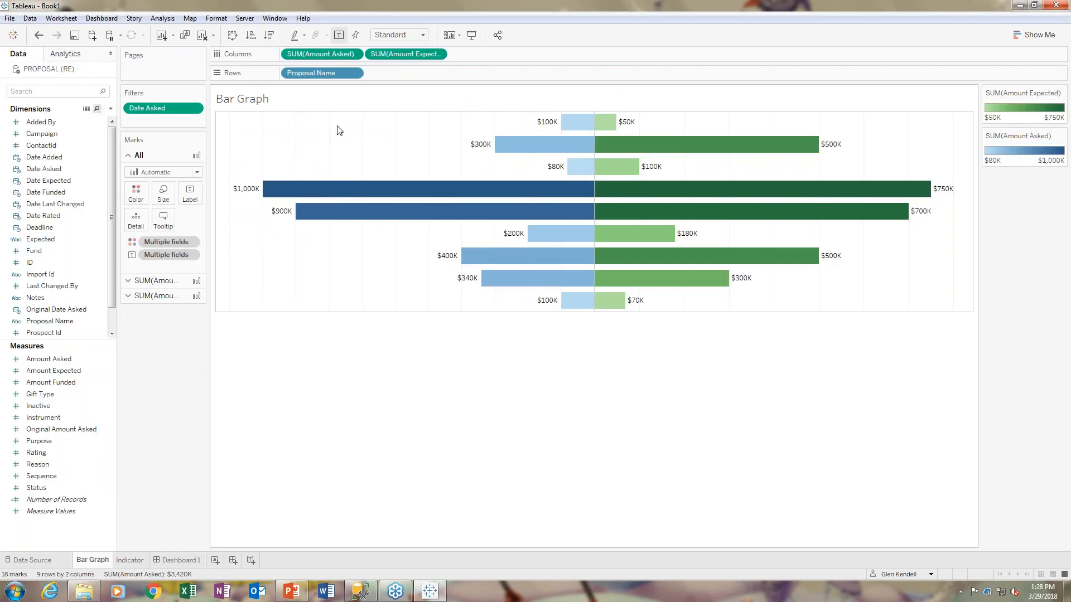
{"action": "right_click", "coordinate": [362, 132]}
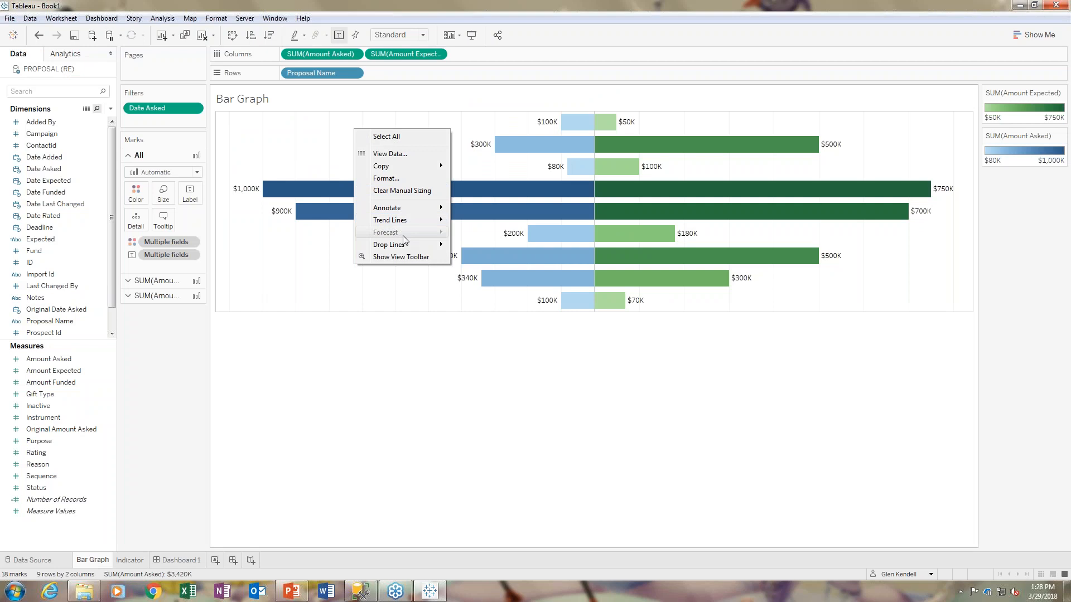
{"action": "left_click", "coordinate": [397, 178]}
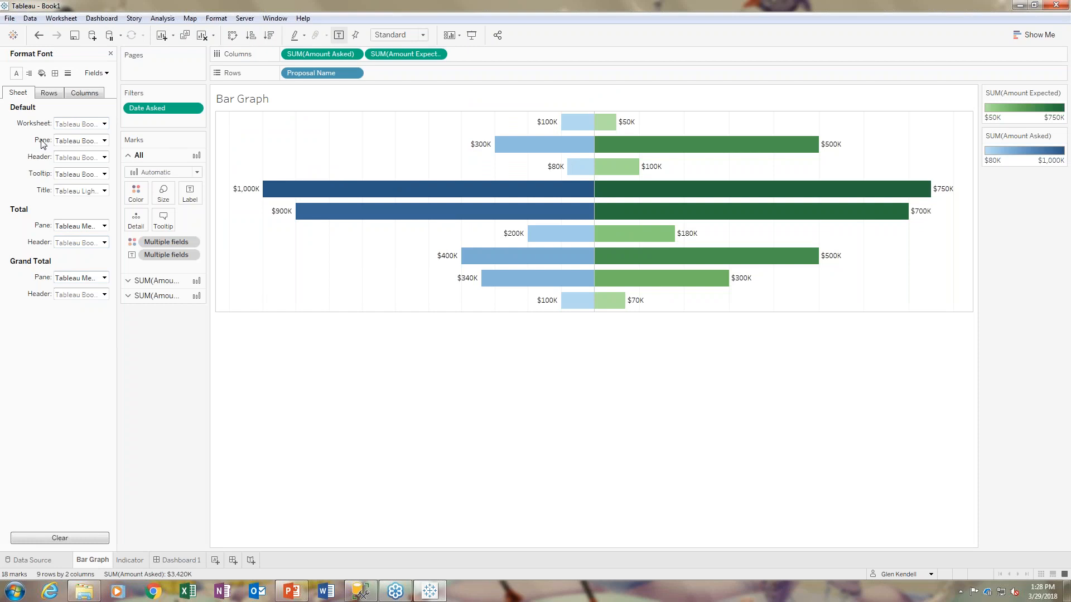
{"action": "left_click", "coordinate": [54, 73]}
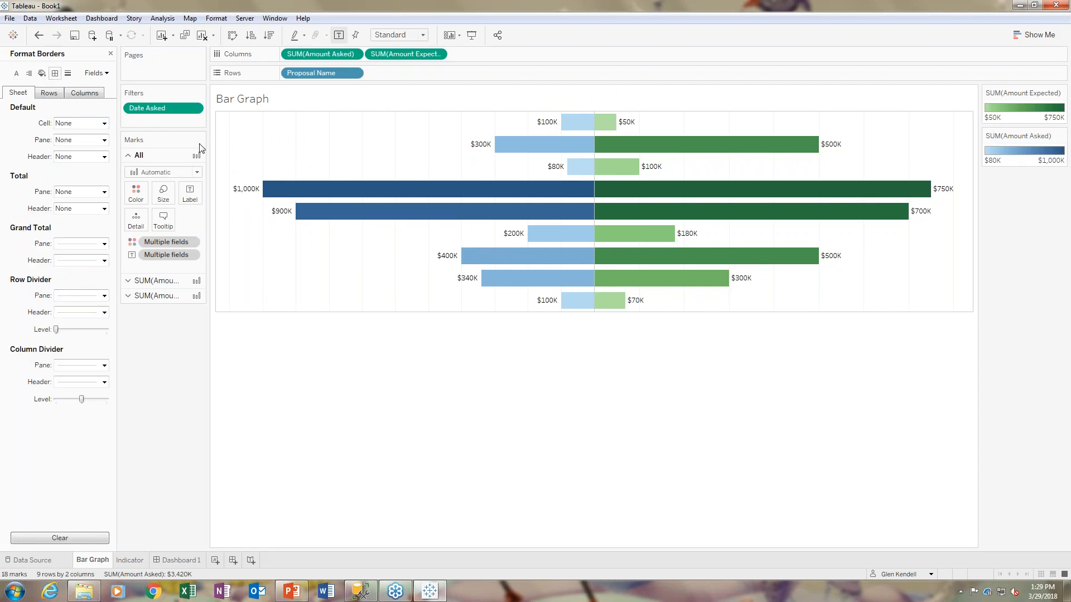
{"action": "left_click", "coordinate": [103, 244]}
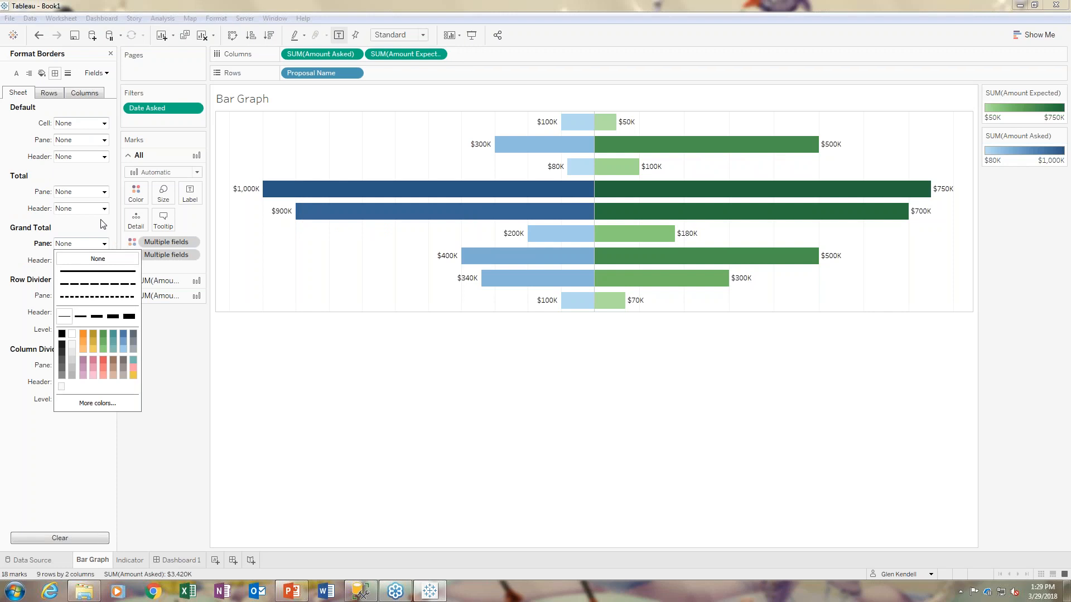
{"action": "left_click", "coordinate": [104, 260]}
{"action": "left_click", "coordinate": [86, 260]}
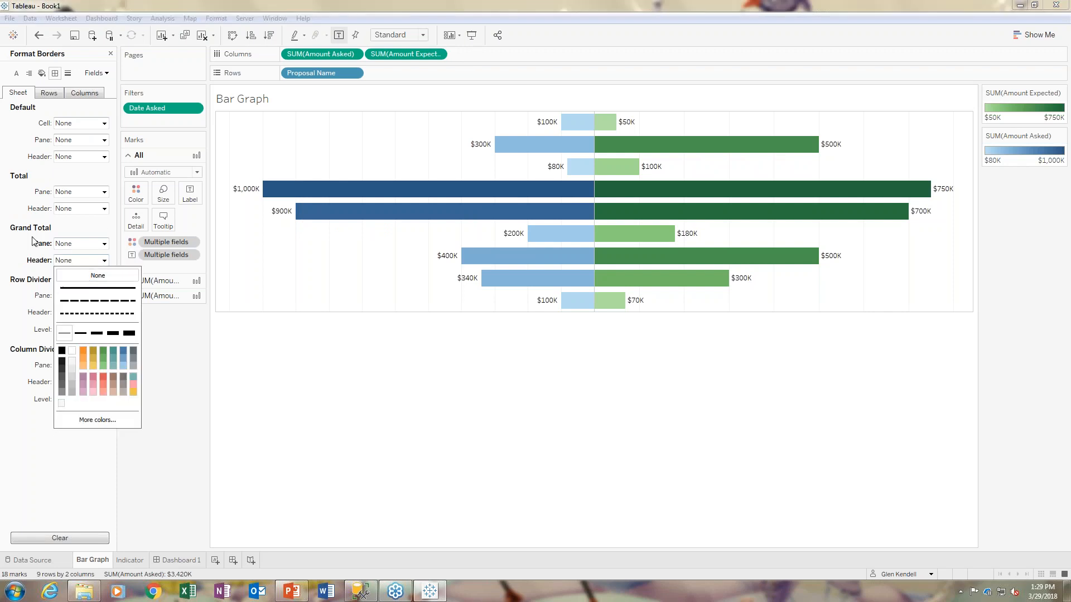
{"action": "left_click", "coordinate": [10, 259]}
- Set the row divider and column divider pane borders to None and lower the column divider level to its minimum
{"action": "left_click", "coordinate": [95, 298]}
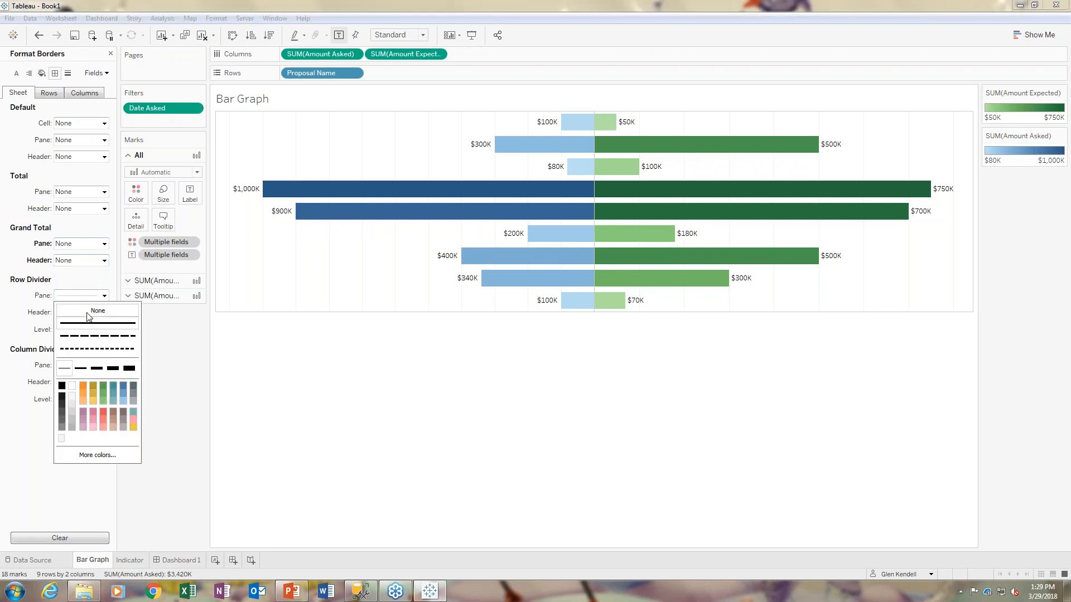
{"action": "left_click", "coordinate": [89, 313]}
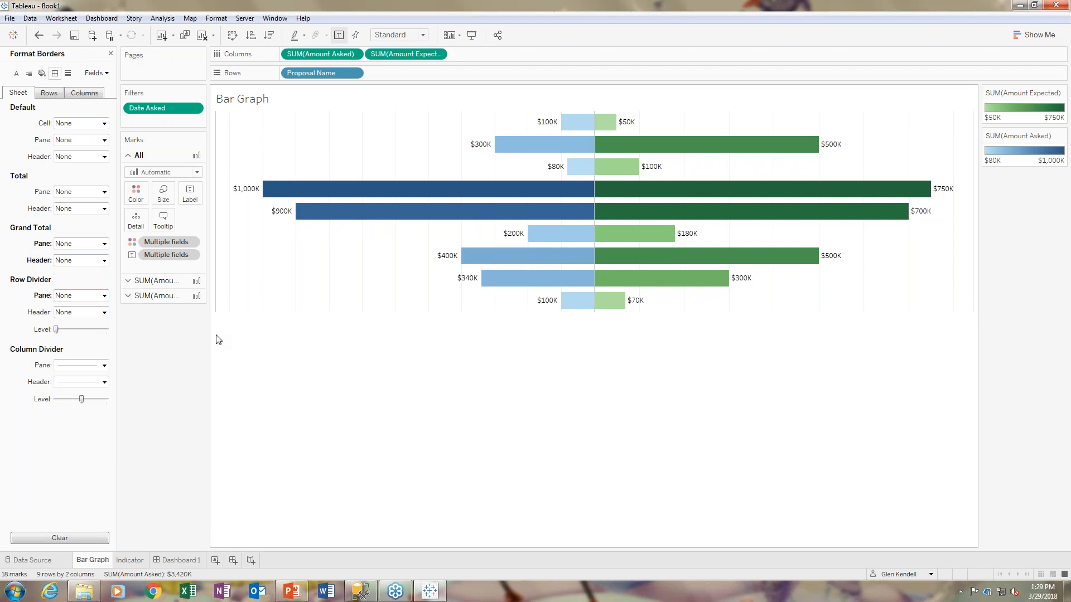
{"action": "left_click", "coordinate": [86, 365]}
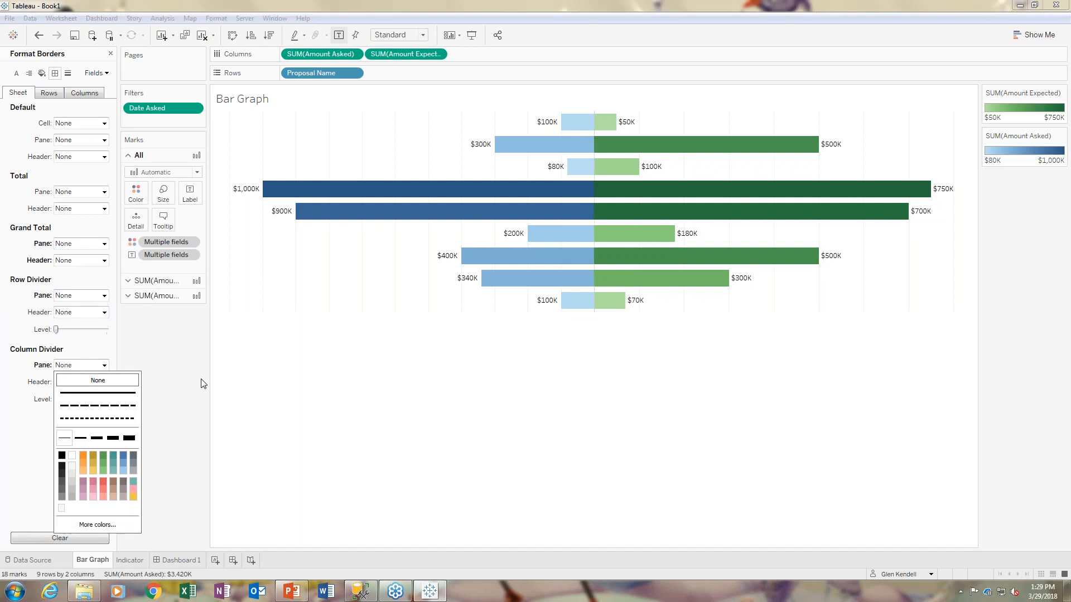
{"action": "left_click", "coordinate": [284, 379]}
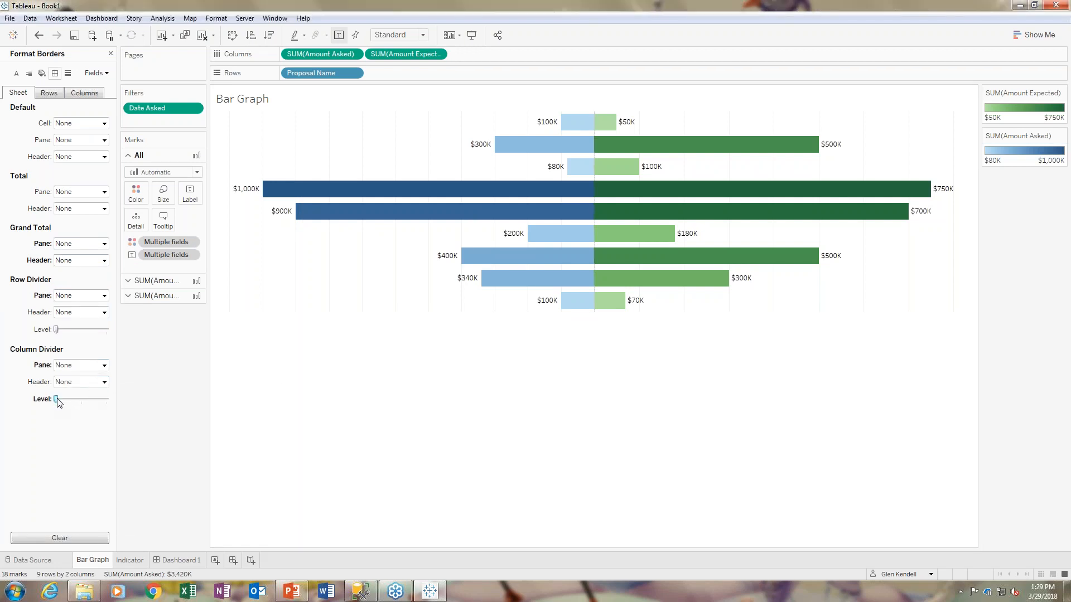
{"action": "mouse_move", "coordinate": [58, 401]}
{"action": "left_mouse_down"}
{"action": "mouse_move", "coordinate": [103, 399]}
{"action": "mouse_move", "coordinate": [56, 399]}
{"action": "left_mouse_up"}
{"action": "left_click", "coordinate": [46, 94]}
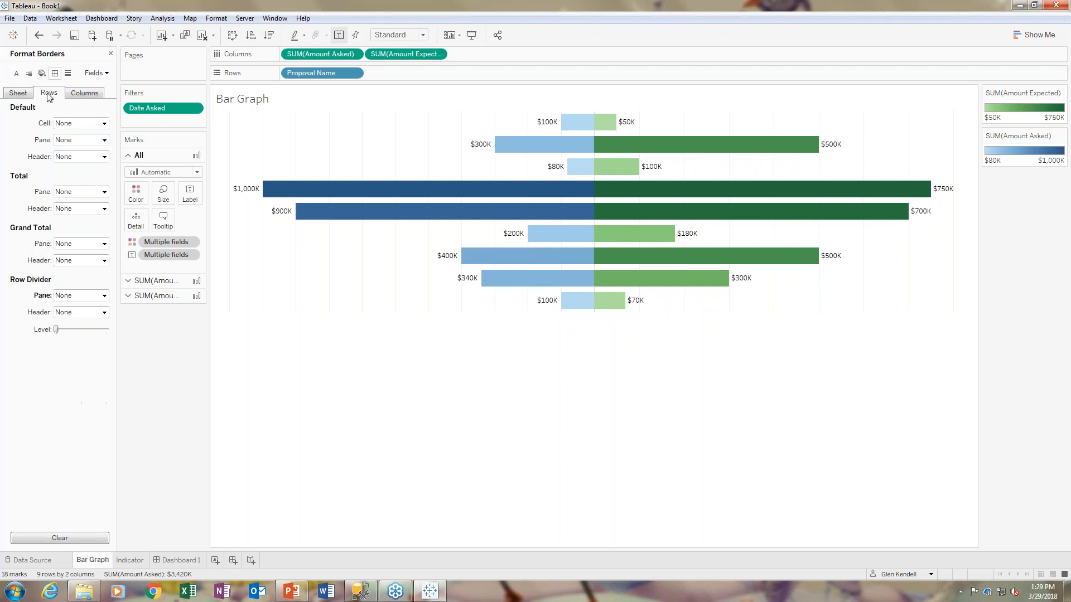
{"action": "left_click", "coordinate": [84, 94]}
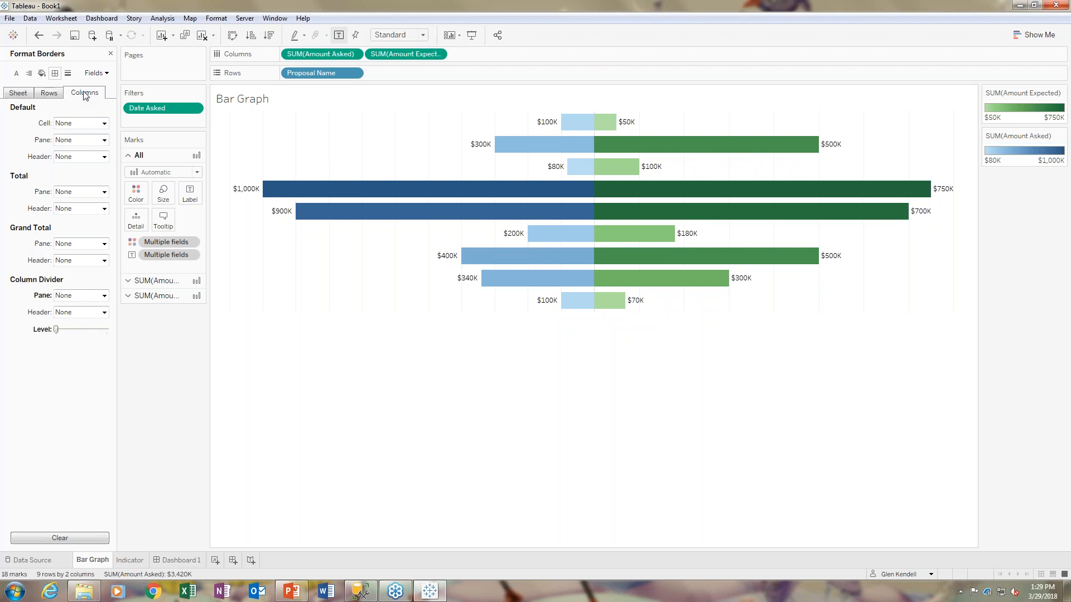
{"action": "left_click", "coordinate": [81, 329]}
- Set the column grid lines of the Bar Graph sheet to None
{"action": "left_click", "coordinate": [67, 73]}
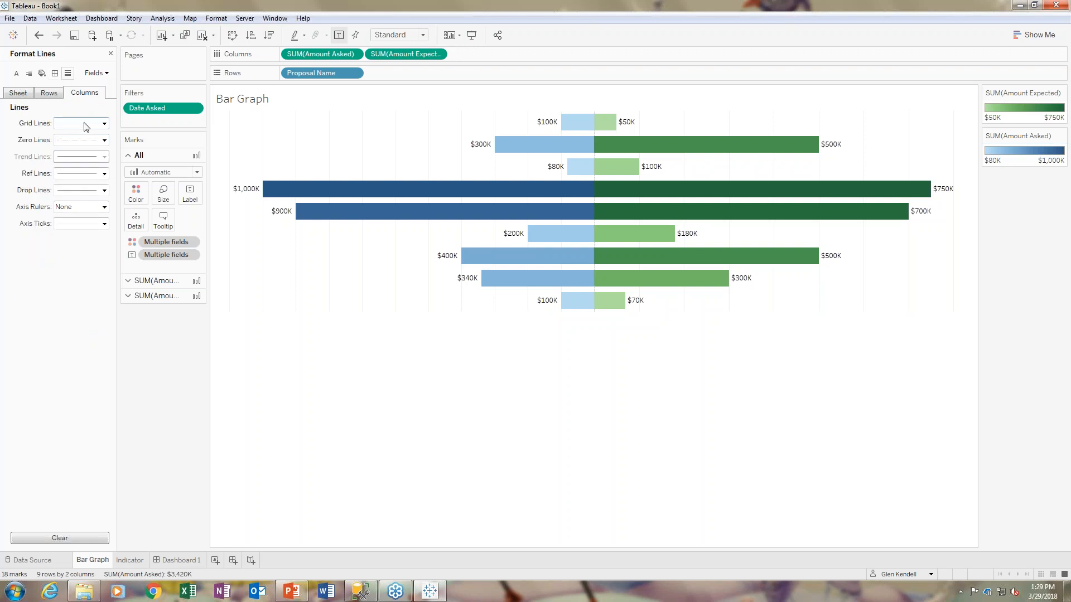
{"action": "left_click", "coordinate": [84, 124]}
{"action": "left_click", "coordinate": [82, 139]}
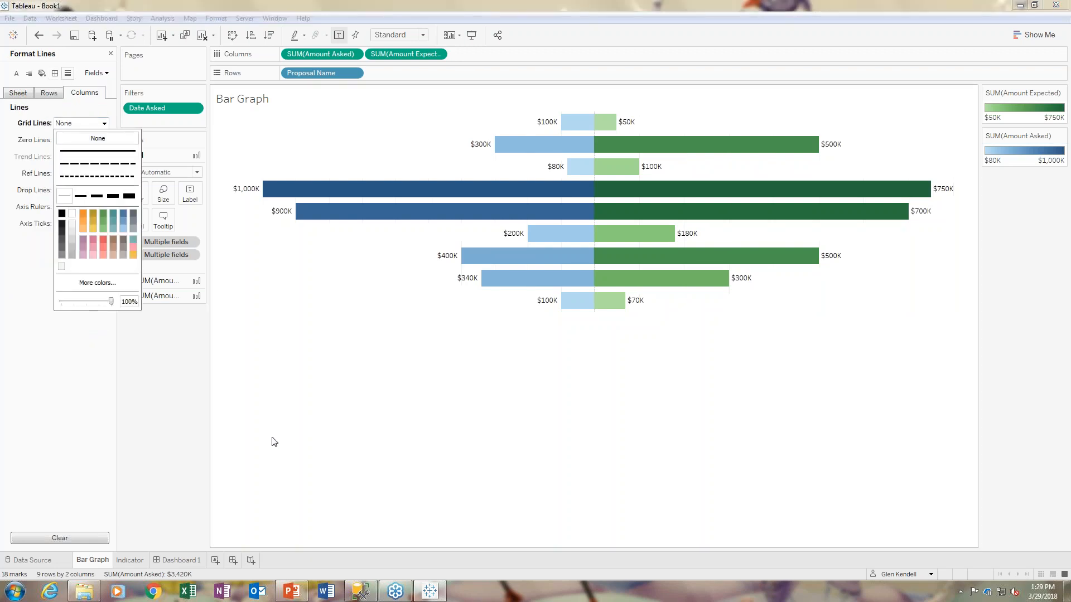
- Return to Dashboard 1 and examine the combined Indicator and Bar Graph view, including the details of the Denver Hospital Expansion bar
{"action": "left_click", "coordinate": [43, 438]}
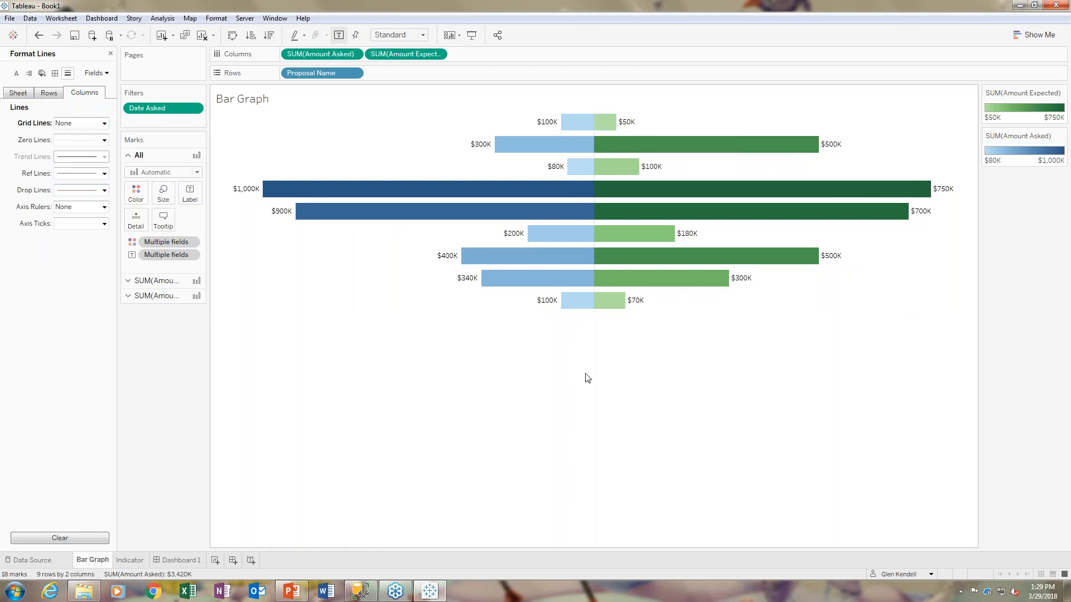
{"action": "left_click", "coordinate": [177, 560]}
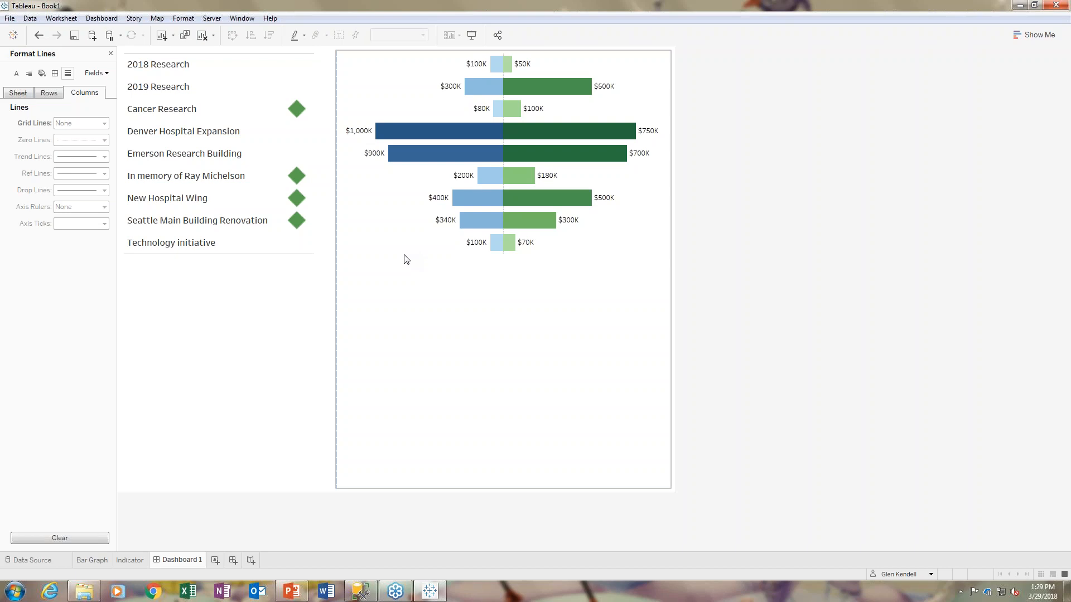
{"action": "left_click_drag", "start_coordinate": [403, 253], "coordinate": [401, 256]}
{"action": "left_click", "coordinate": [815, 268]}
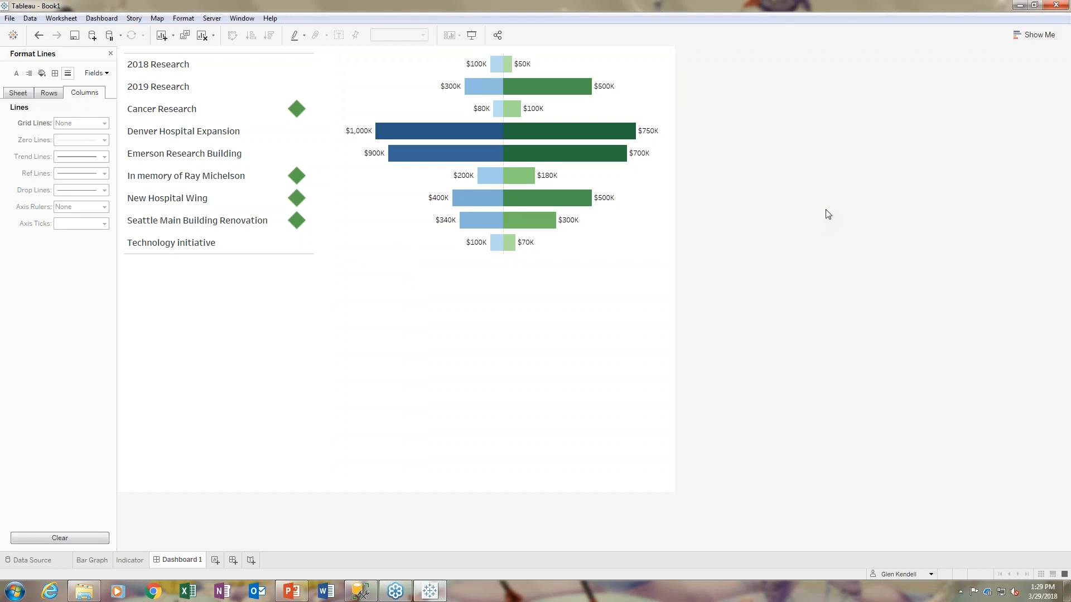
{"action": "mouse_move", "coordinate": [429, 131]}
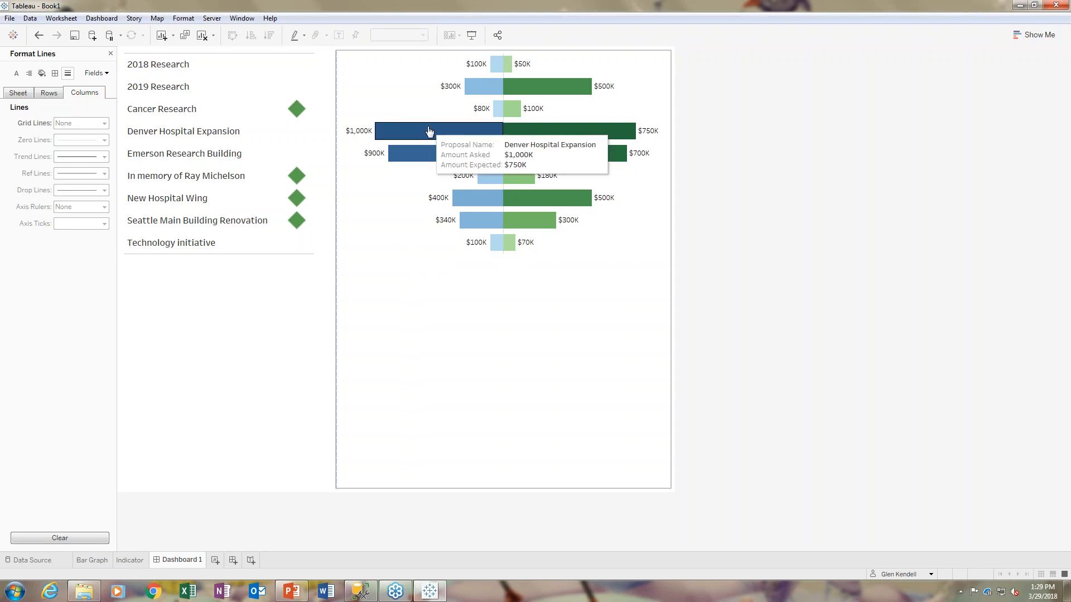
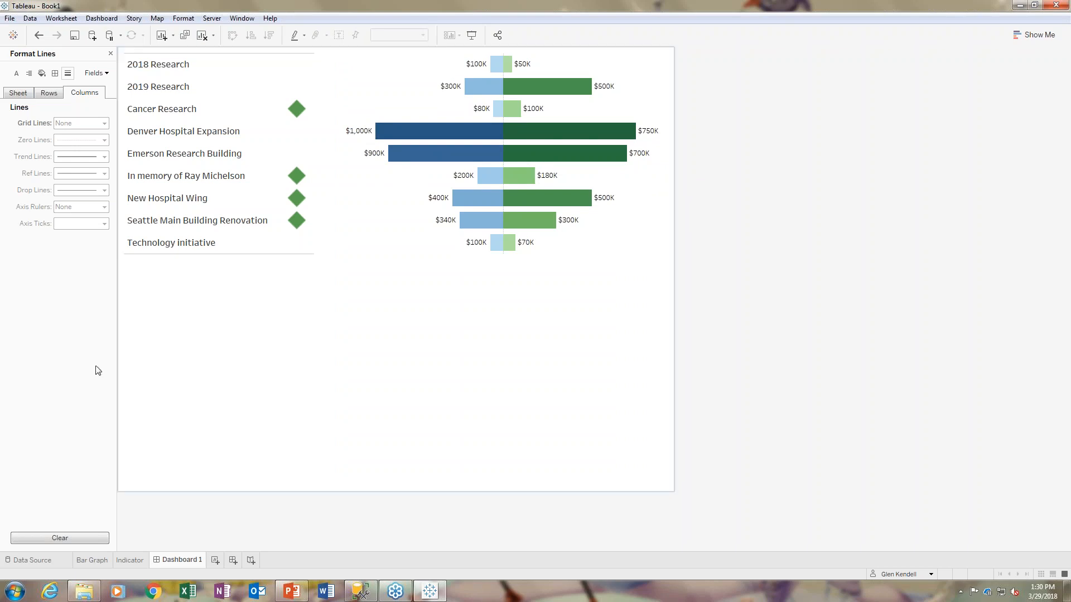
- Duplicate the Indicator sheet as a new worksheet and open the sheet options of the copy
{"action": "left_click", "coordinate": [130, 561]}
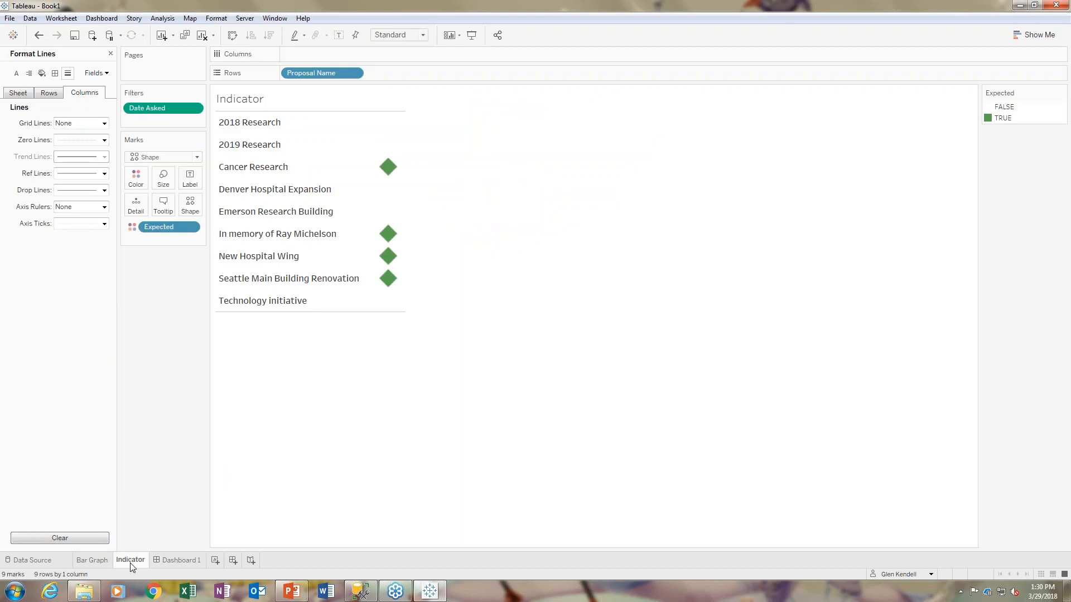
{"action": "mouse_move", "coordinate": [128, 563]}
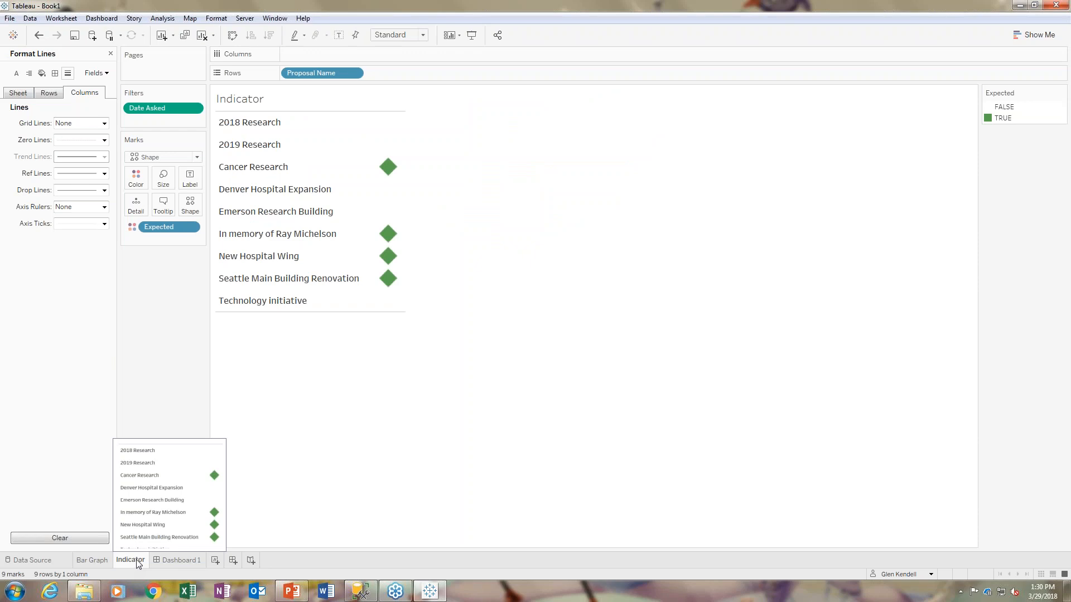
{"action": "right_click", "coordinate": [138, 565]}
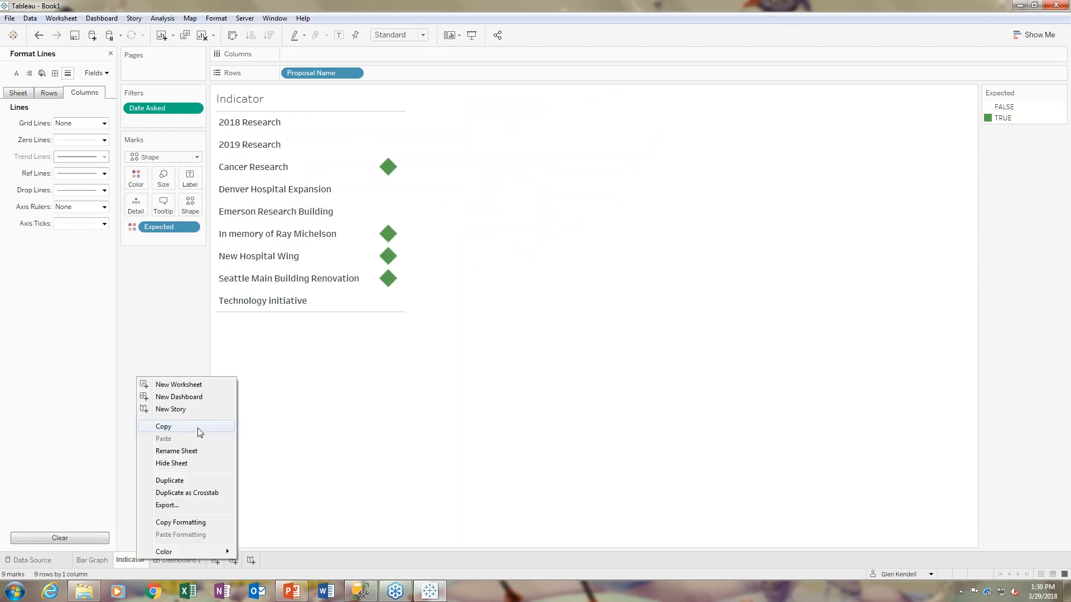
{"action": "left_click", "coordinate": [189, 481]}
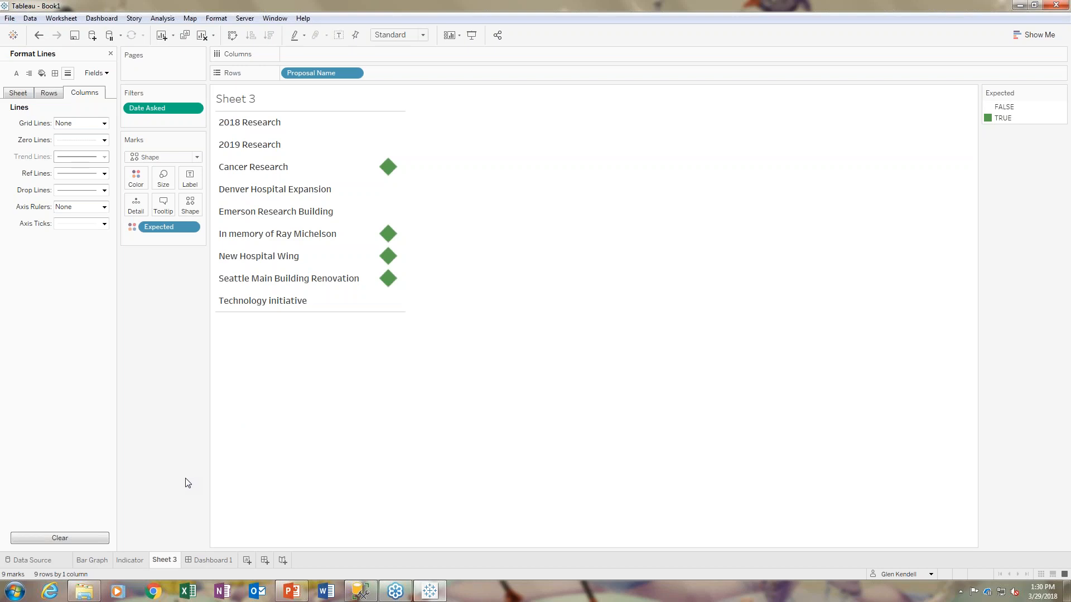
{"action": "right_click", "coordinate": [167, 562]}
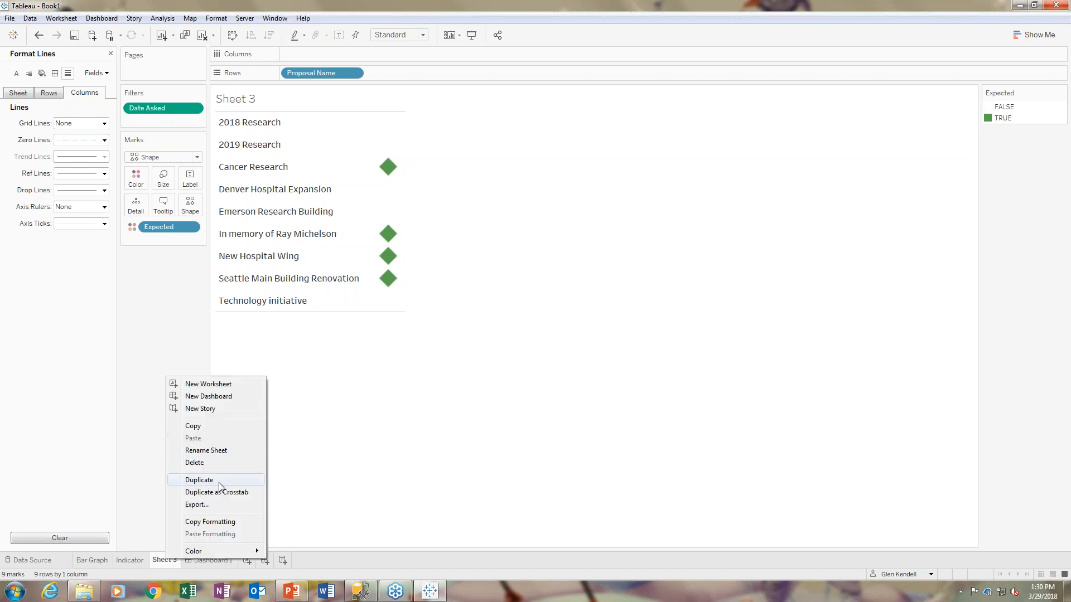
- Rename the Sheet 3 worksheet as Asked
{"action": "left_click", "coordinate": [220, 452]}
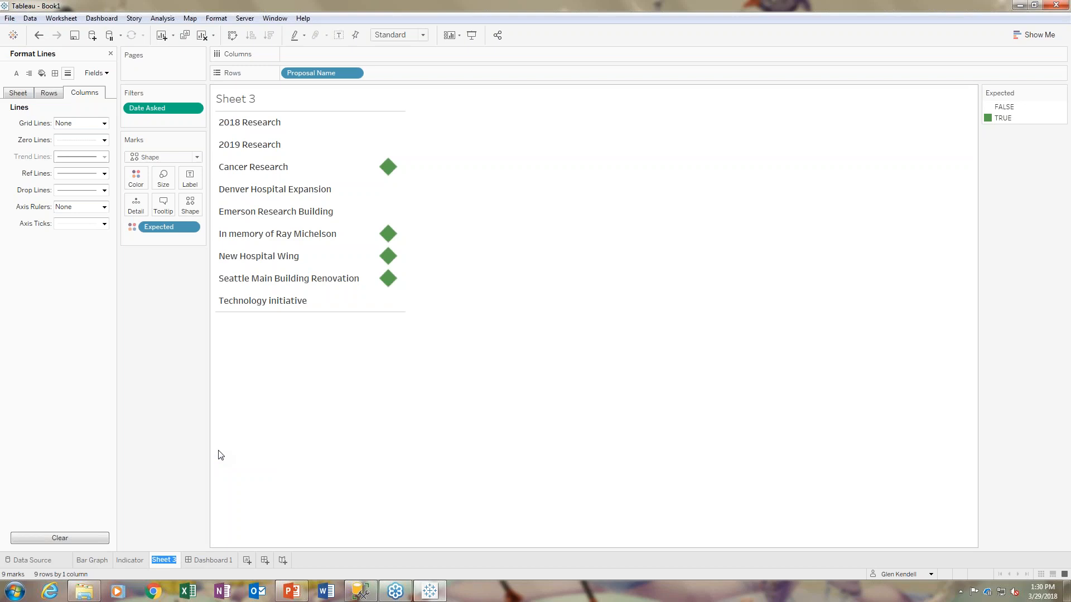
{"action": "type", "text": "Asked"}
{"action": "key", "text": "Return"}
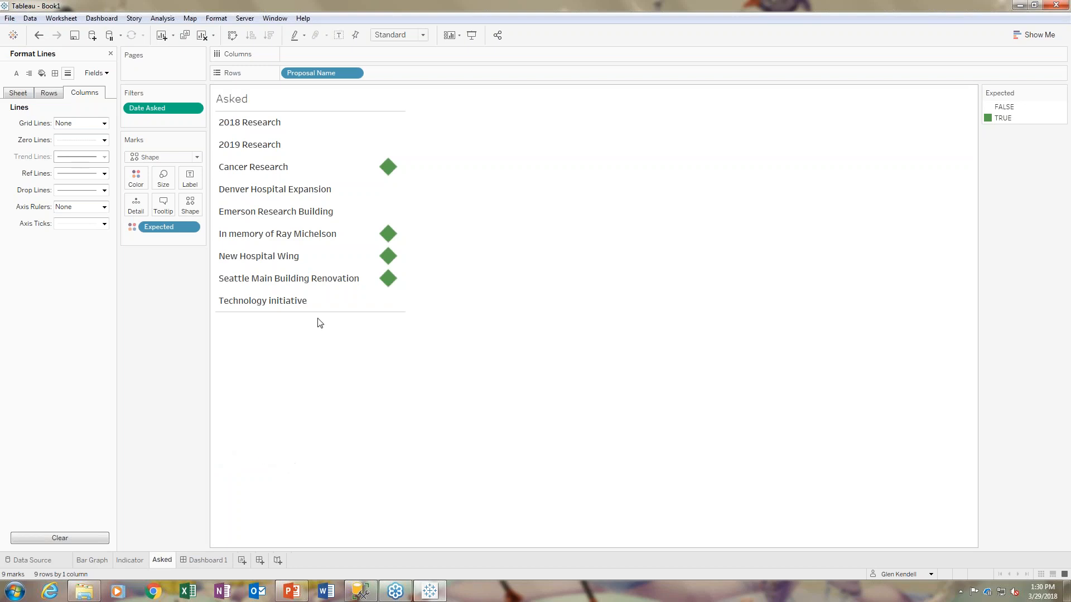
- Remove the Expected and Proposal Name fields from the Asked sheet and set its mark type to Automatic
{"action": "left_click", "coordinate": [190, 228]}
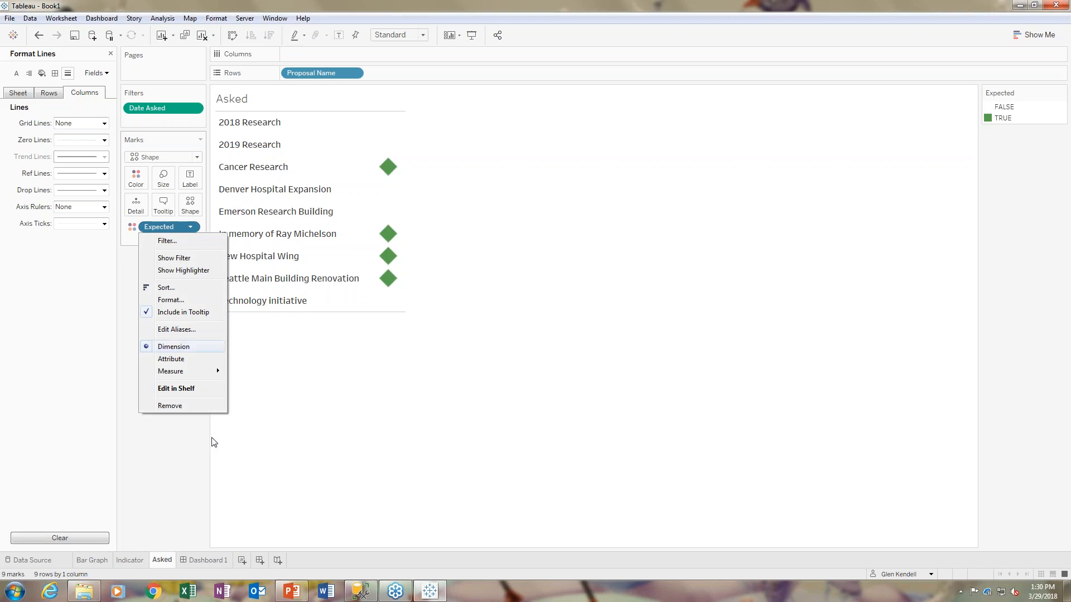
{"action": "left_click", "coordinate": [191, 407]}
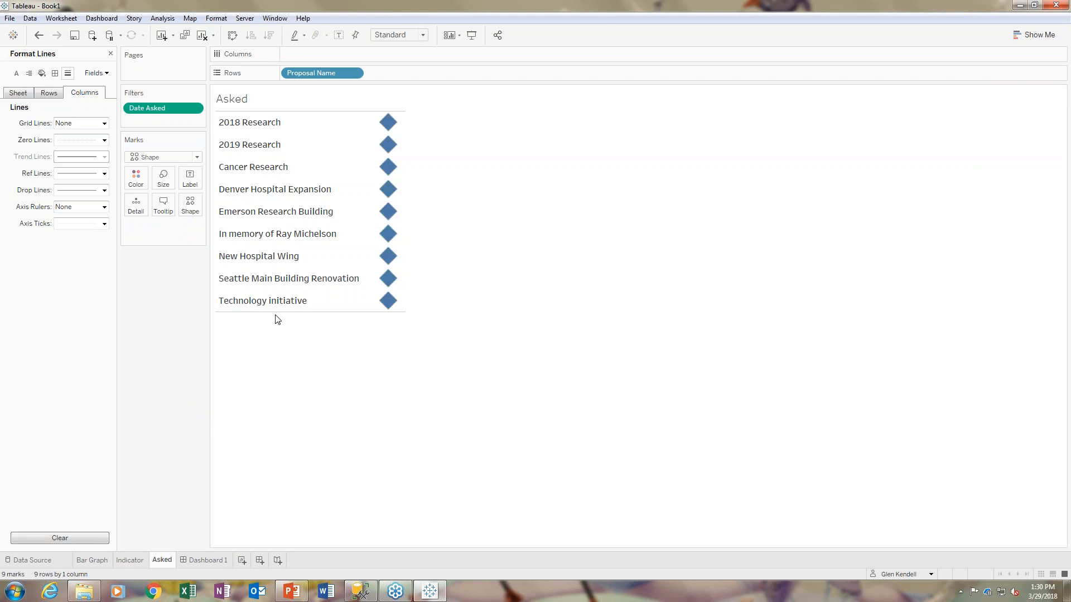
{"action": "left_click", "coordinate": [354, 73]}
{"action": "left_click", "coordinate": [312, 264]}
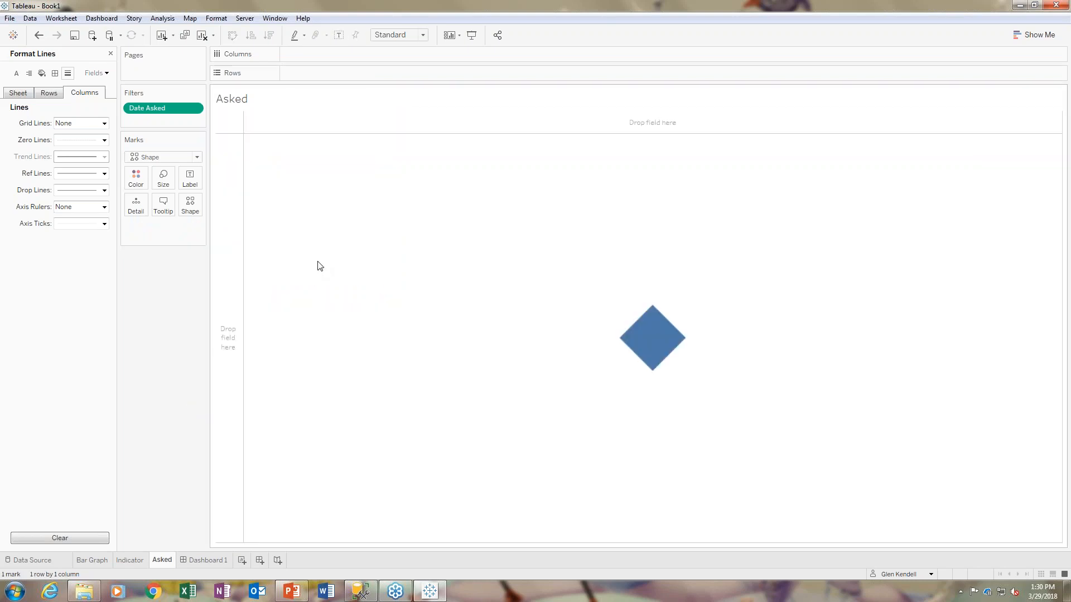
{"action": "left_click", "coordinate": [197, 157]}
{"action": "left_click", "coordinate": [162, 165]}
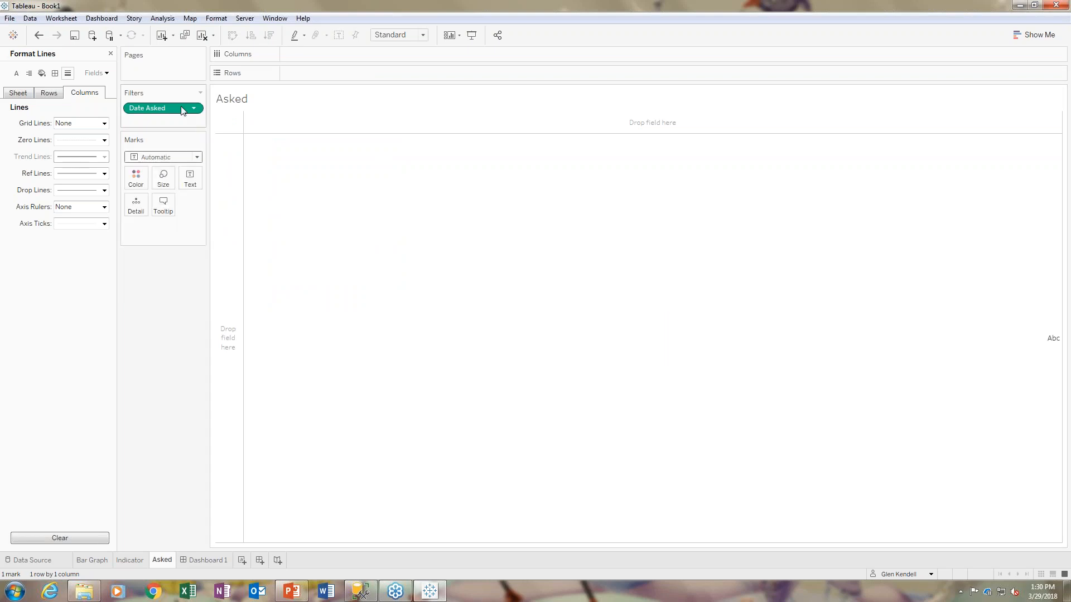
- Show the Amount Asked measure as text in the Asked sheet
{"action": "left_click", "coordinate": [111, 53]}
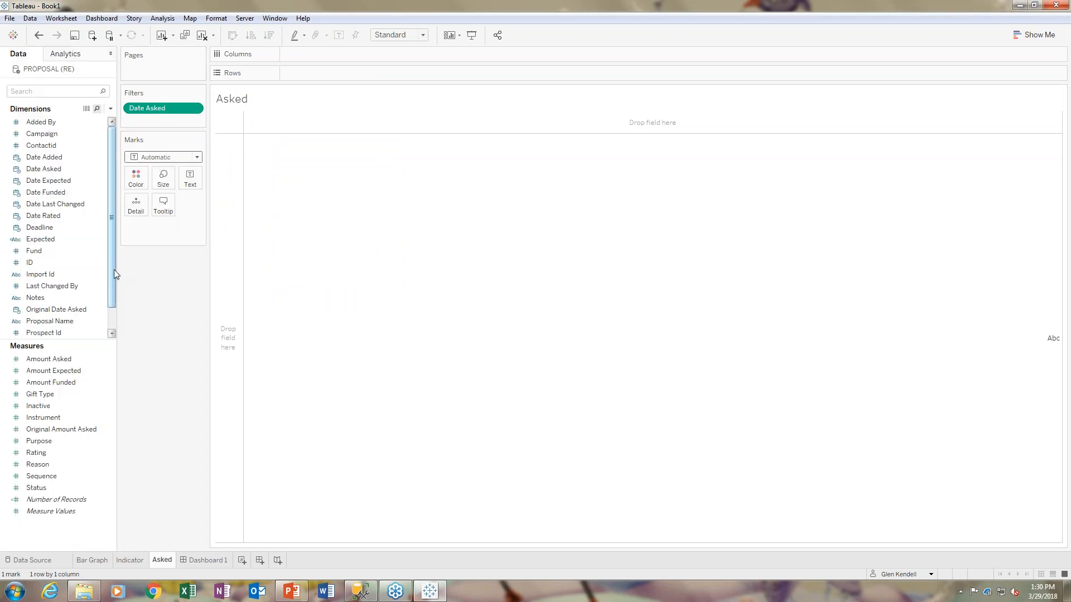
{"action": "left_click", "coordinate": [48, 360]}
{"action": "left_click_drag", "start_coordinate": [46, 362], "coordinate": [188, 177]}
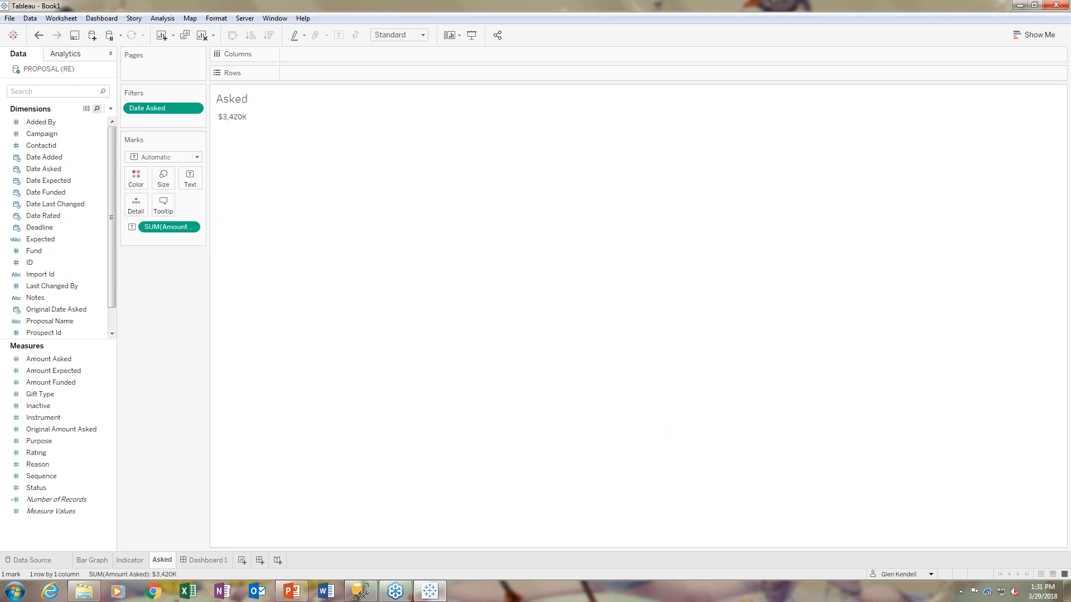
- Increase the default worksheet font size for the whole Asked sheet
{"action": "right_click", "coordinate": [226, 117]}
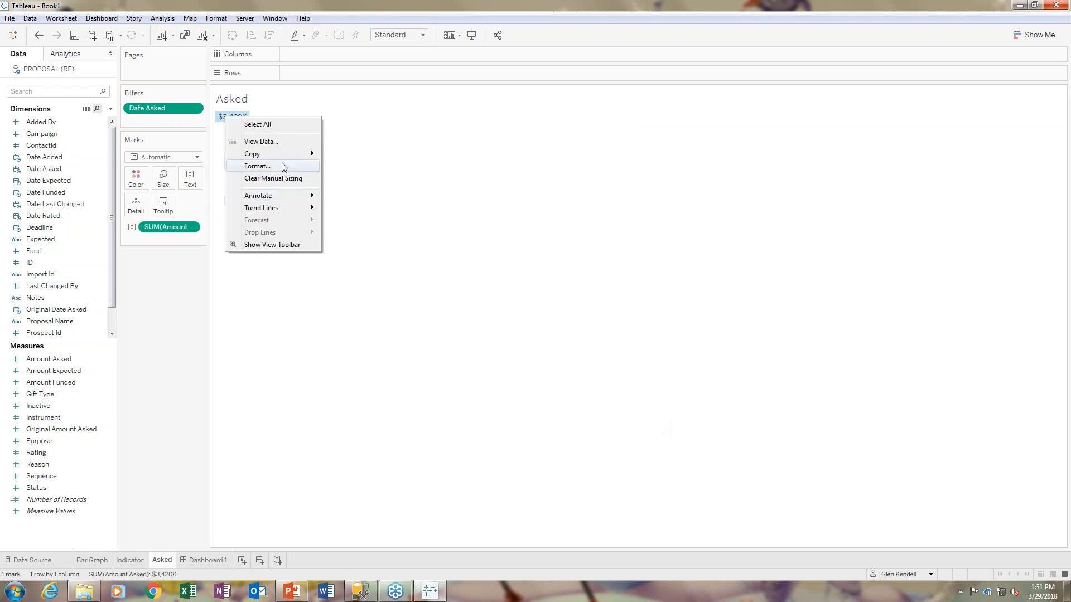
{"action": "left_click", "coordinate": [257, 166]}
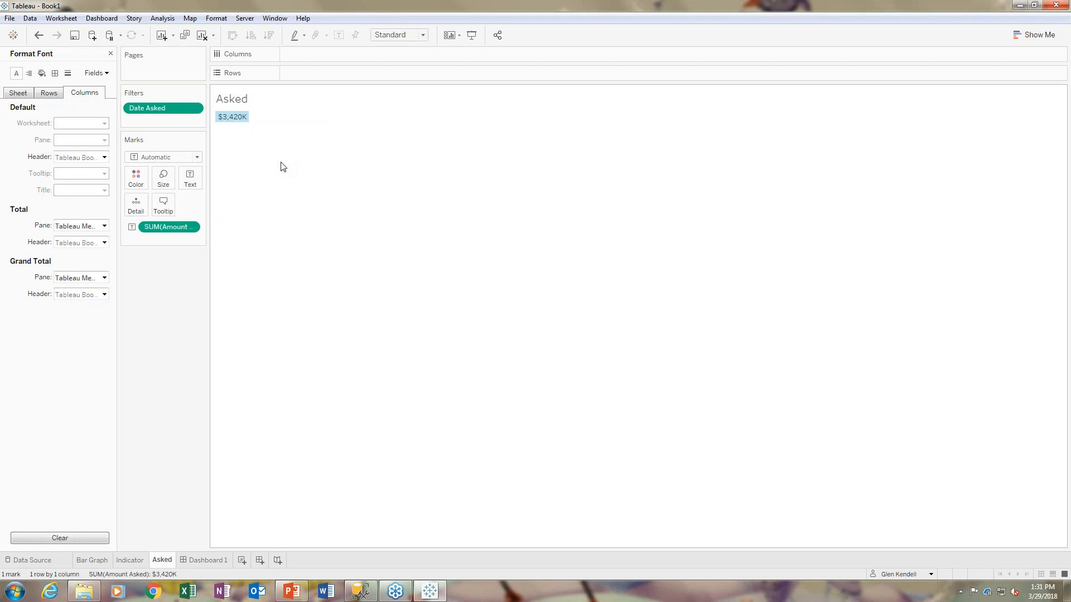
{"action": "left_click", "coordinate": [18, 93]}
{"action": "left_click", "coordinate": [104, 123]}
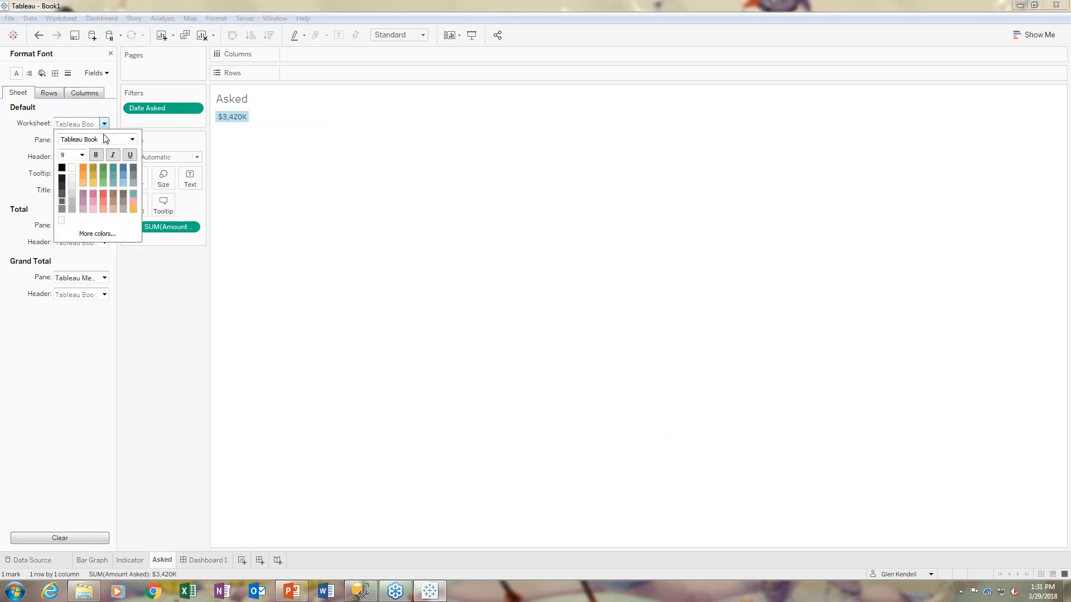
{"action": "left_click", "coordinate": [81, 156]}
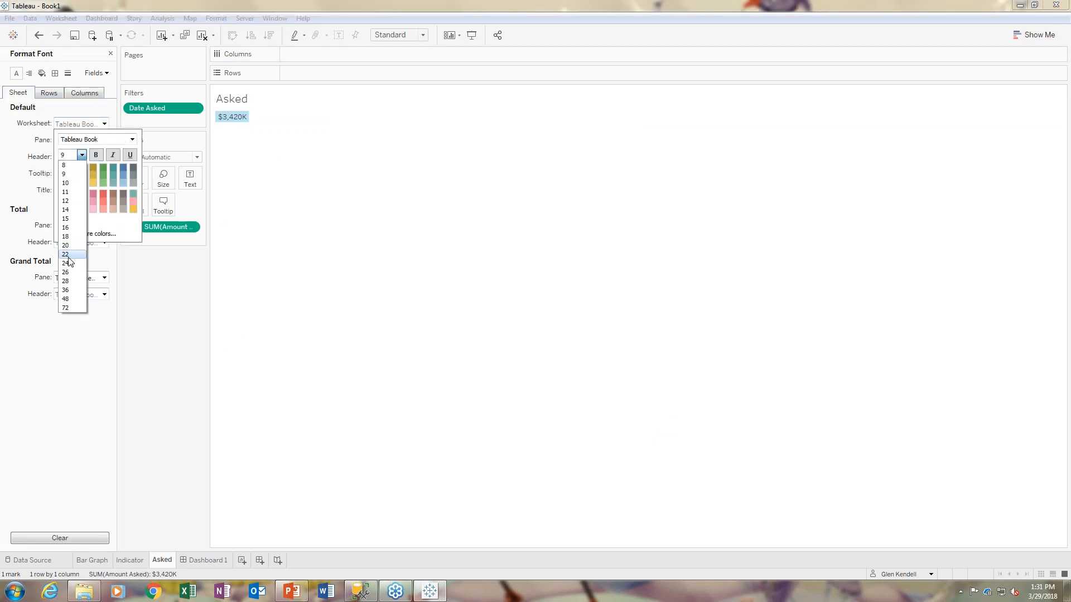
{"action": "left_click", "coordinate": [70, 261]}
{"action": "left_click", "coordinate": [299, 230]}
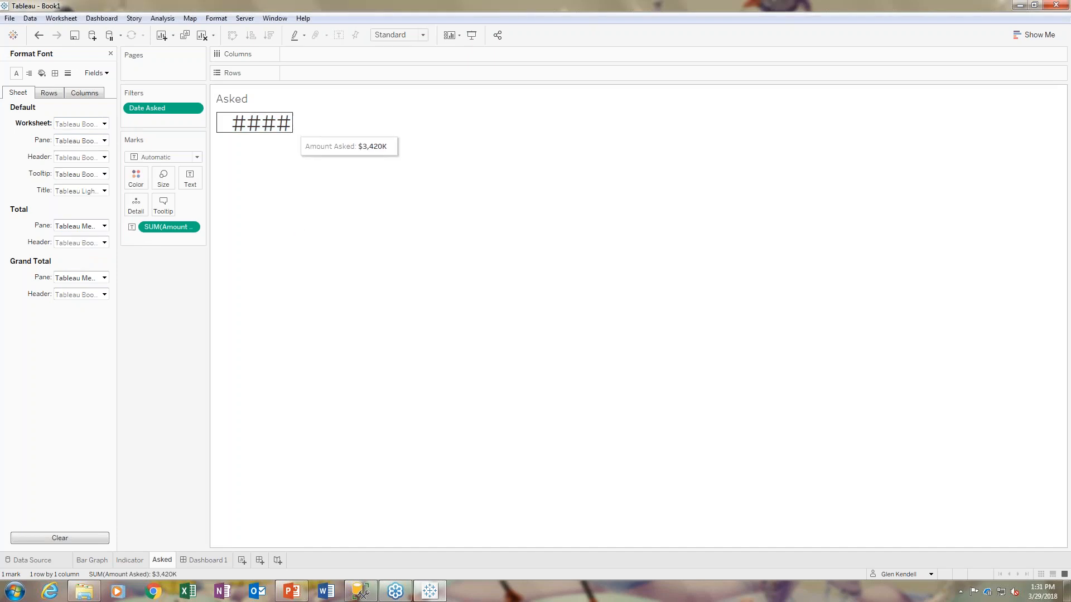
- Widen the cell of the amount so the enlarged figure fits
{"action": "left_click", "coordinate": [291, 131]}
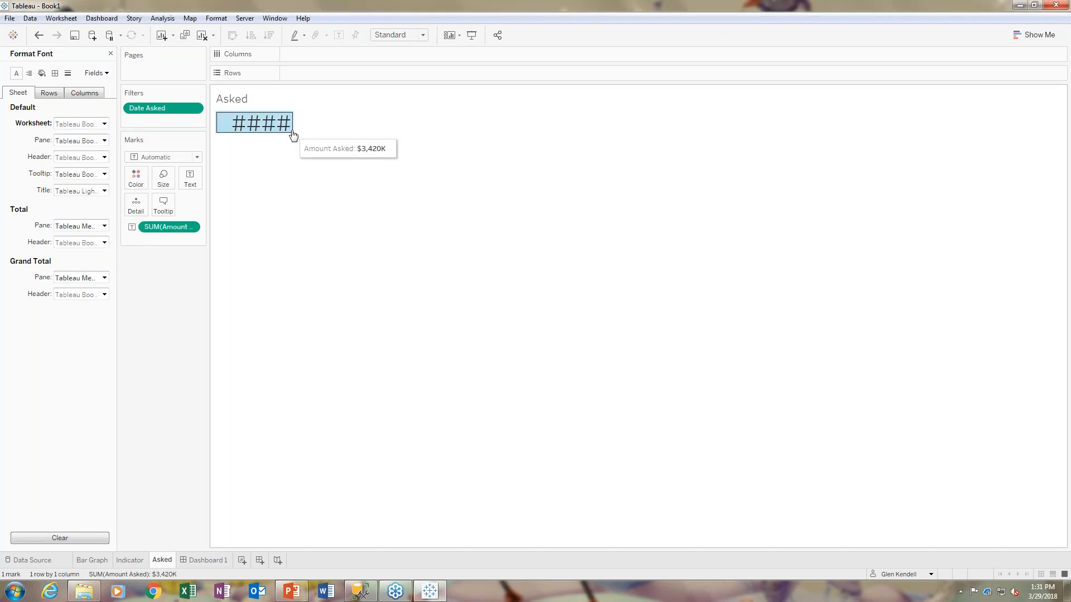
{"action": "left_click_drag", "start_coordinate": [293, 123], "coordinate": [317, 124]}
{"action": "left_click", "coordinate": [296, 192]}
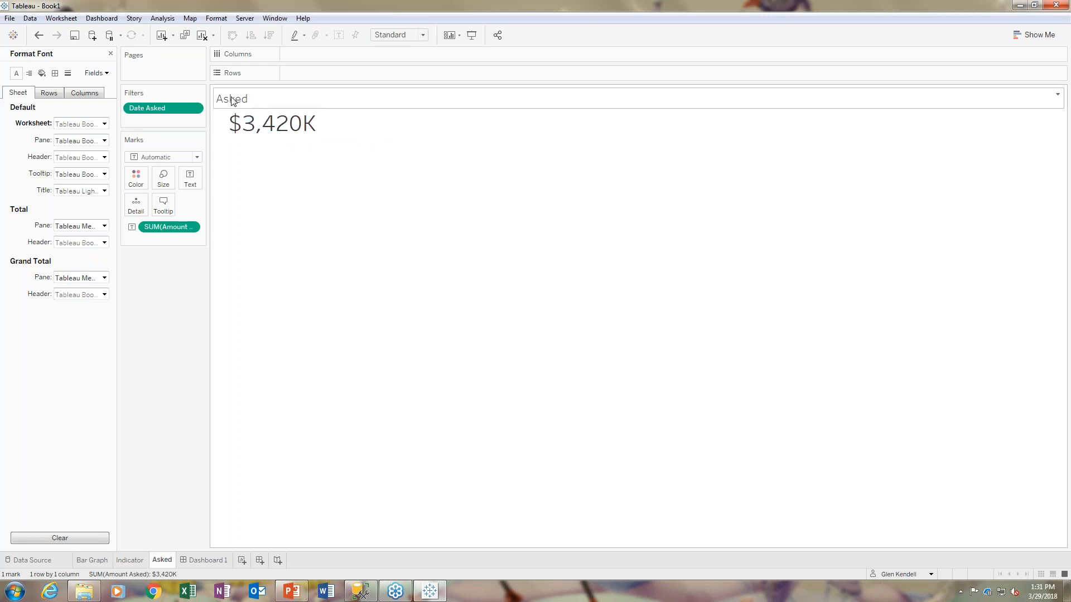
- Color the amount text blue
{"action": "right_click", "coordinate": [275, 123]}
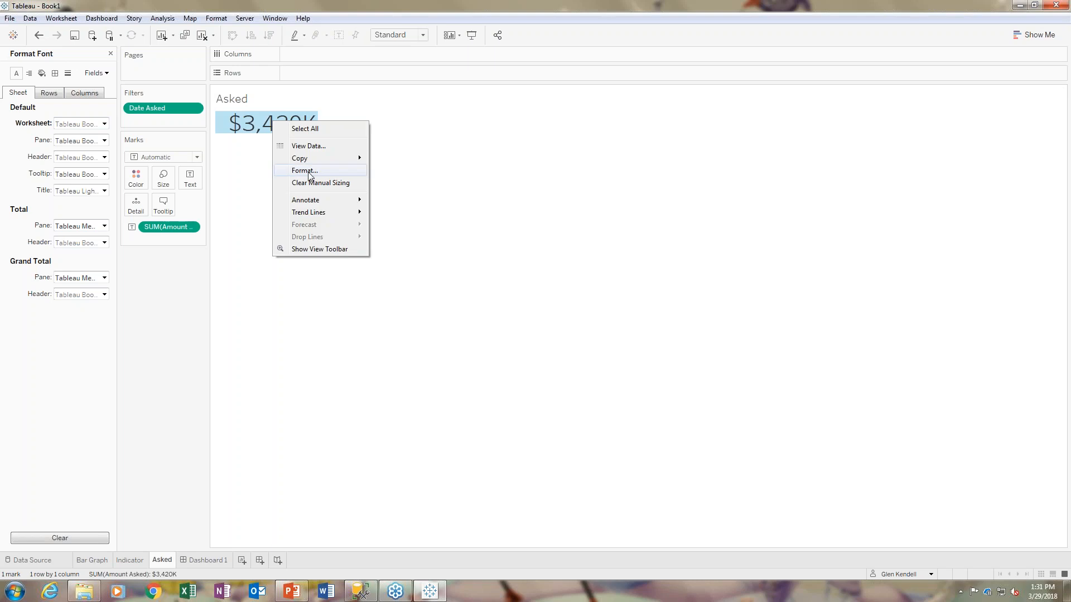
{"action": "left_click", "coordinate": [239, 222]}
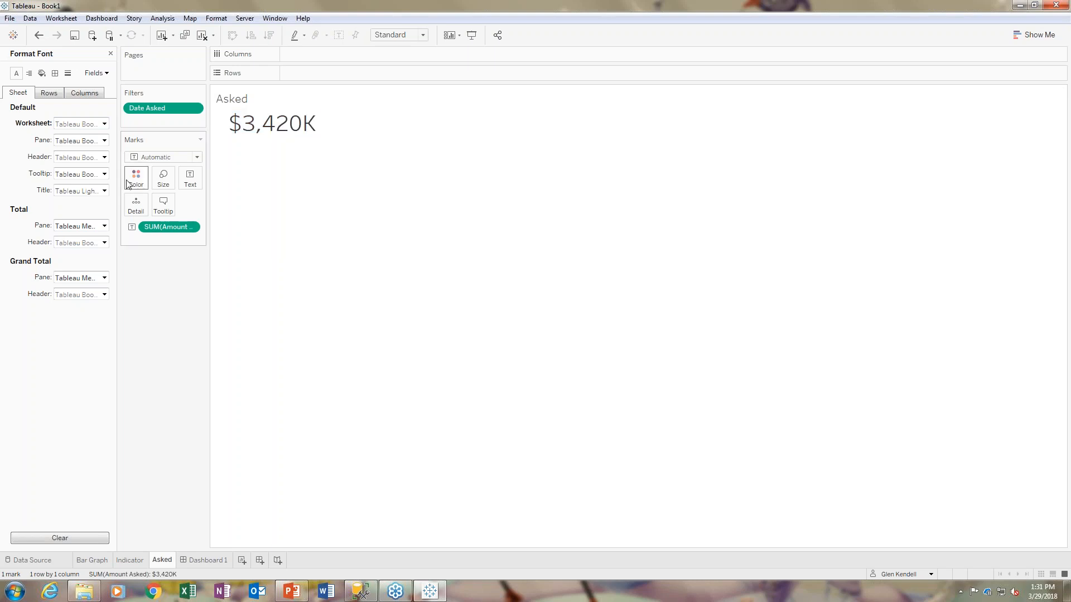
{"action": "left_click", "coordinate": [136, 178]}
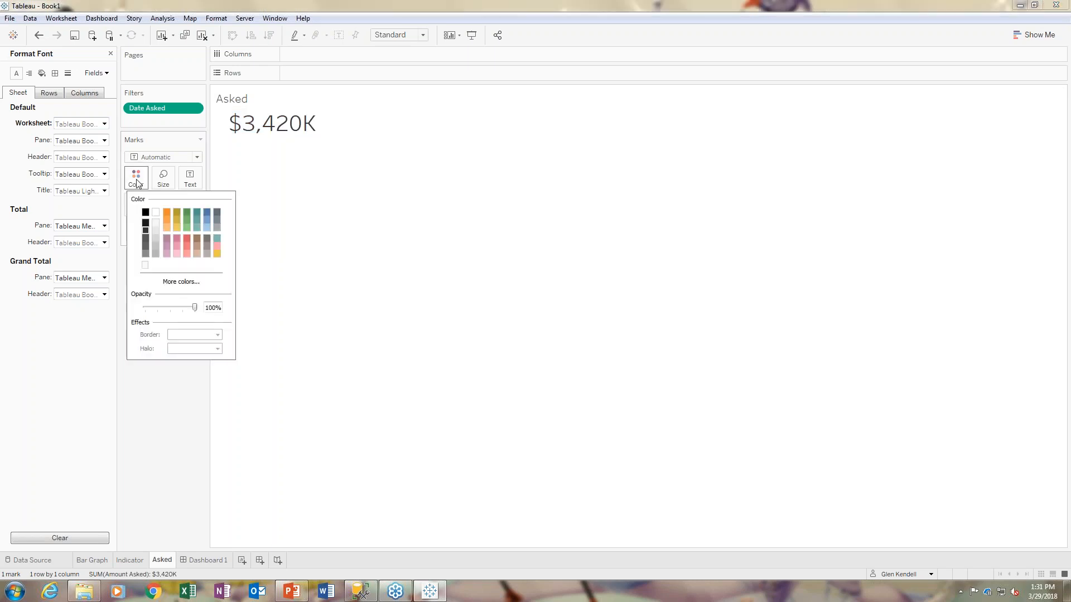
{"action": "left_click", "coordinate": [207, 213]}
{"action": "left_click", "coordinate": [356, 198]}
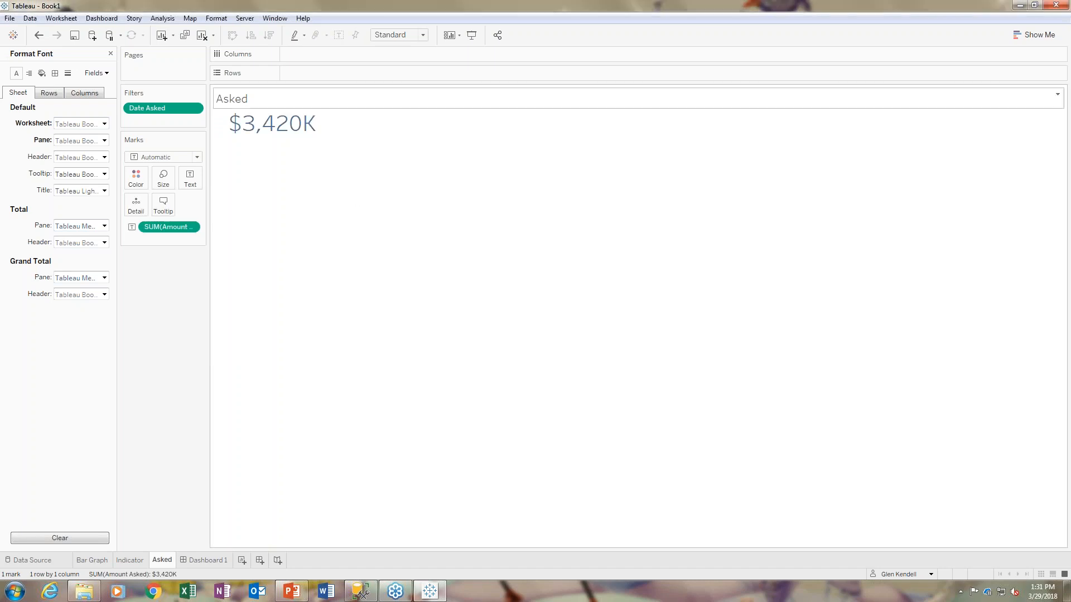
- Format the Asked sheet's title as blue, size 22, bold and centered
{"action": "right_click", "coordinate": [237, 103]}
{"action": "left_click", "coordinate": [262, 107]}
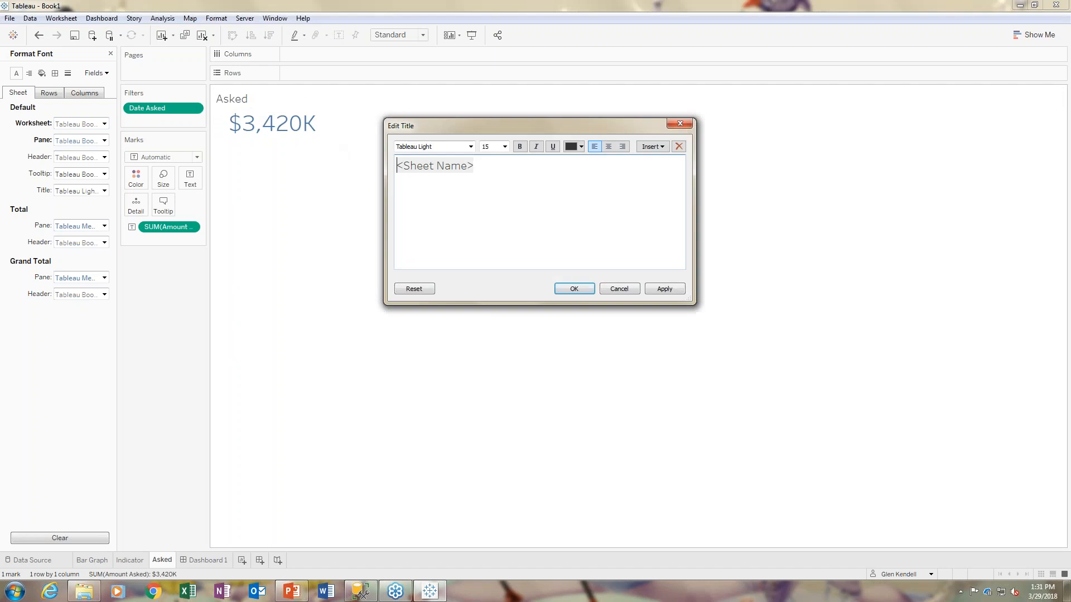
{"action": "left_click", "coordinate": [581, 146]}
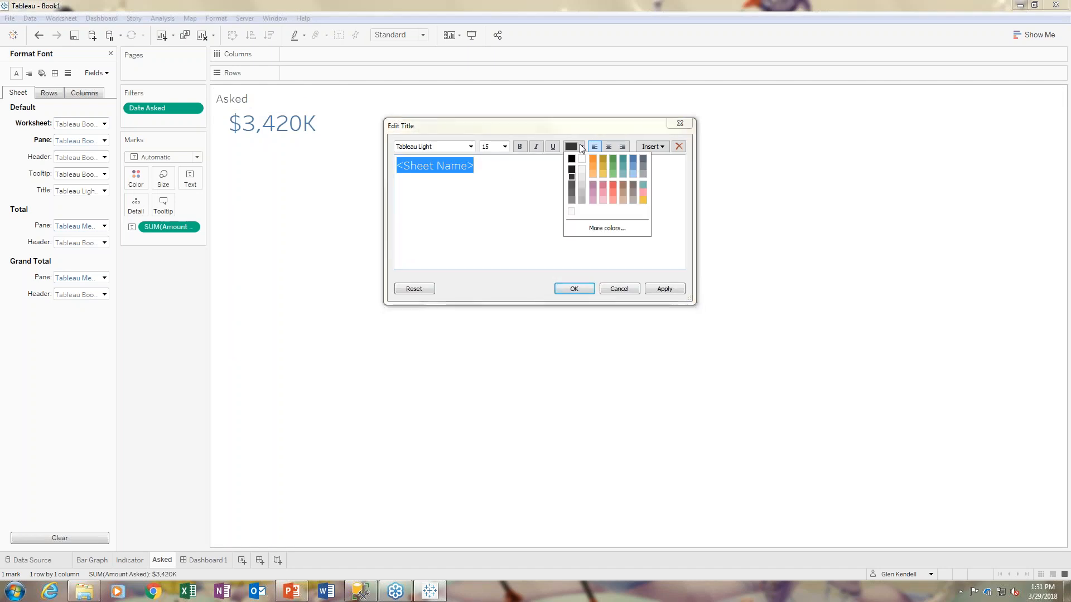
{"action": "left_click", "coordinate": [633, 162]}
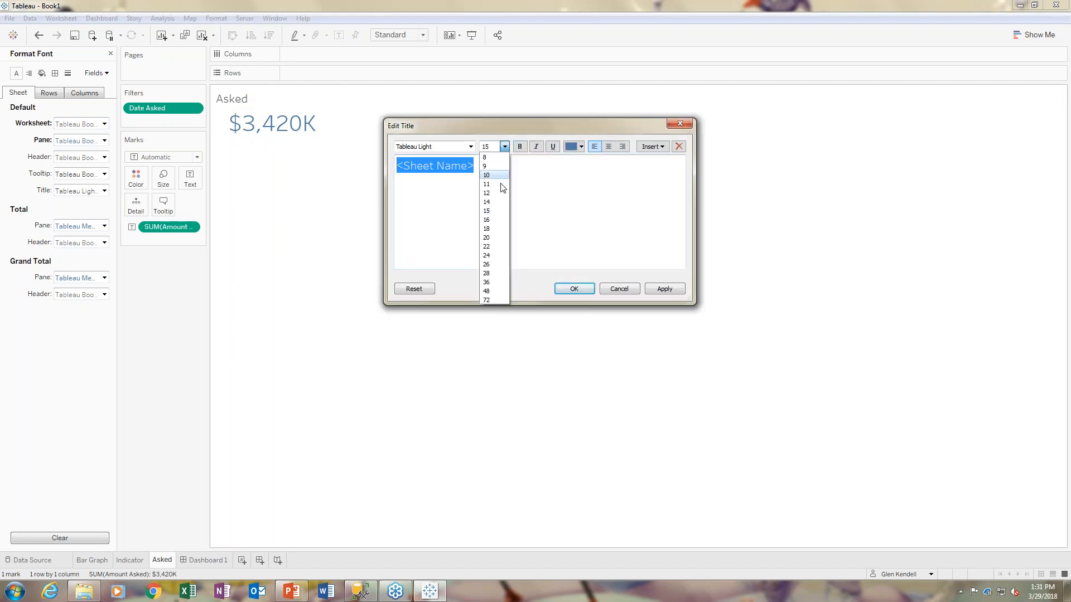
{"action": "left_click", "coordinate": [493, 246]}
{"action": "left_click", "coordinate": [673, 290]}
{"action": "left_click", "coordinate": [520, 147]}
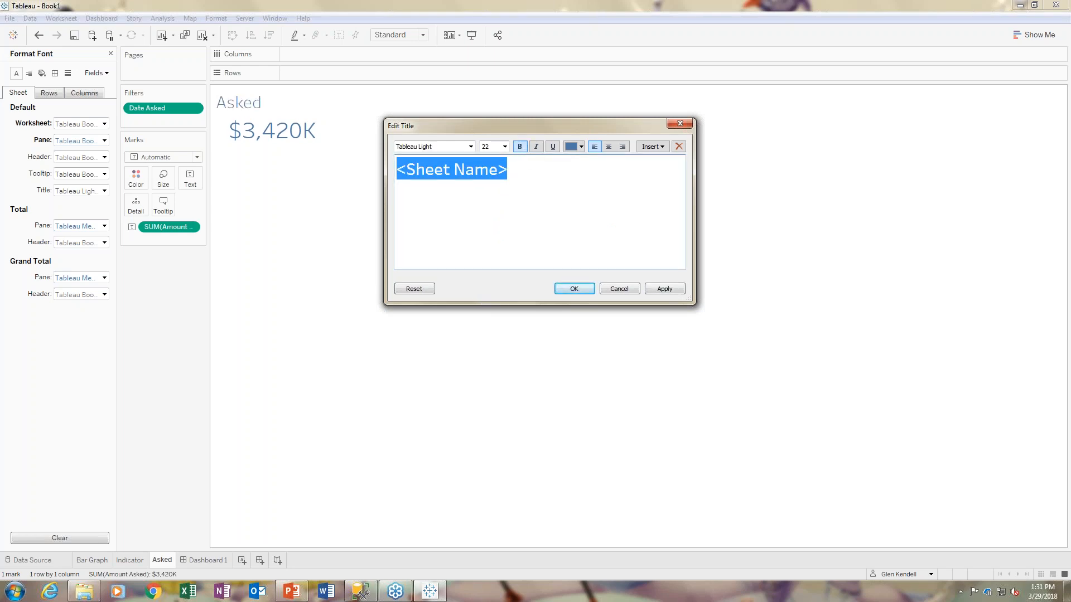
{"action": "left_click", "coordinate": [670, 290]}
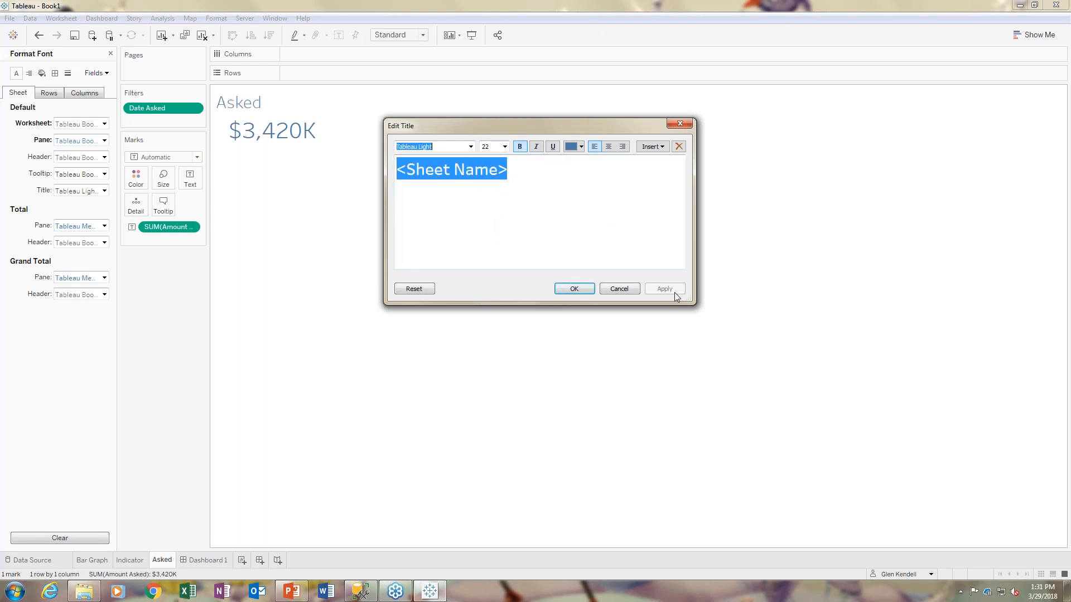
{"action": "left_click", "coordinate": [606, 147]}
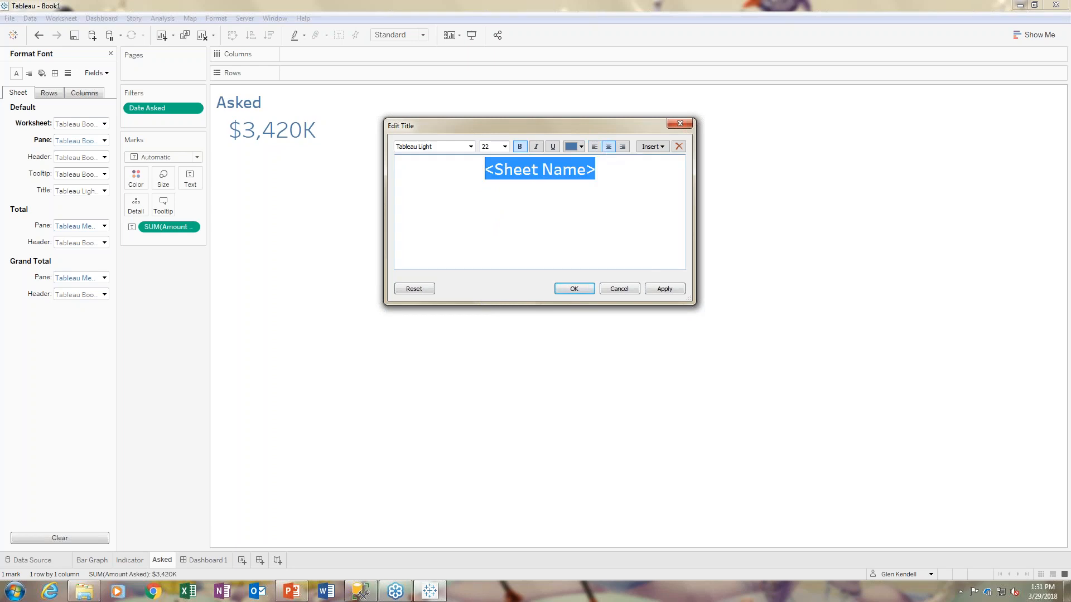
{"action": "left_click", "coordinate": [664, 289]}
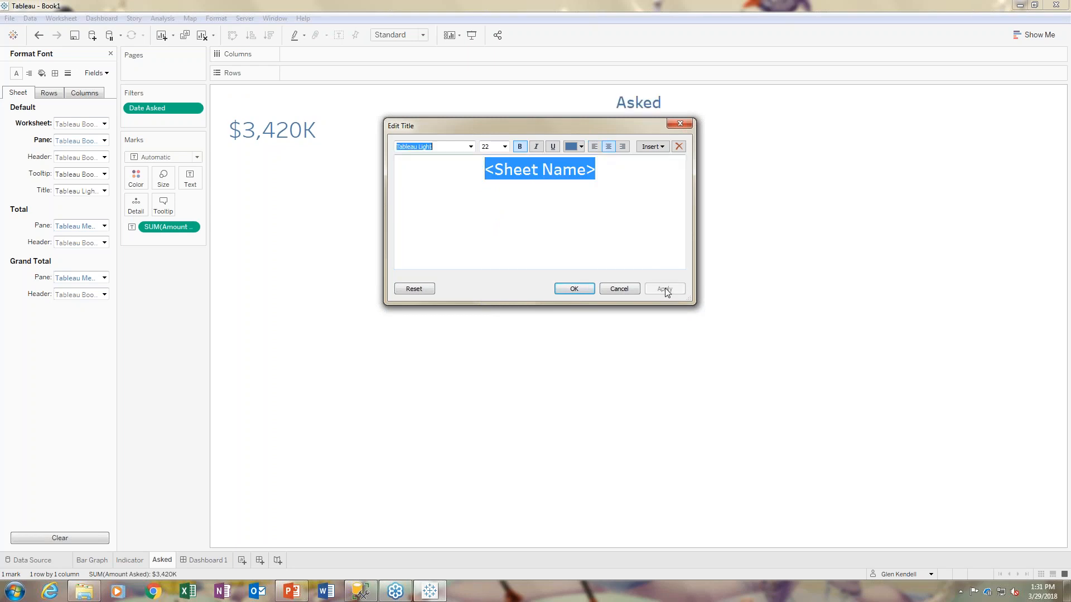
{"action": "left_click", "coordinate": [574, 289]}
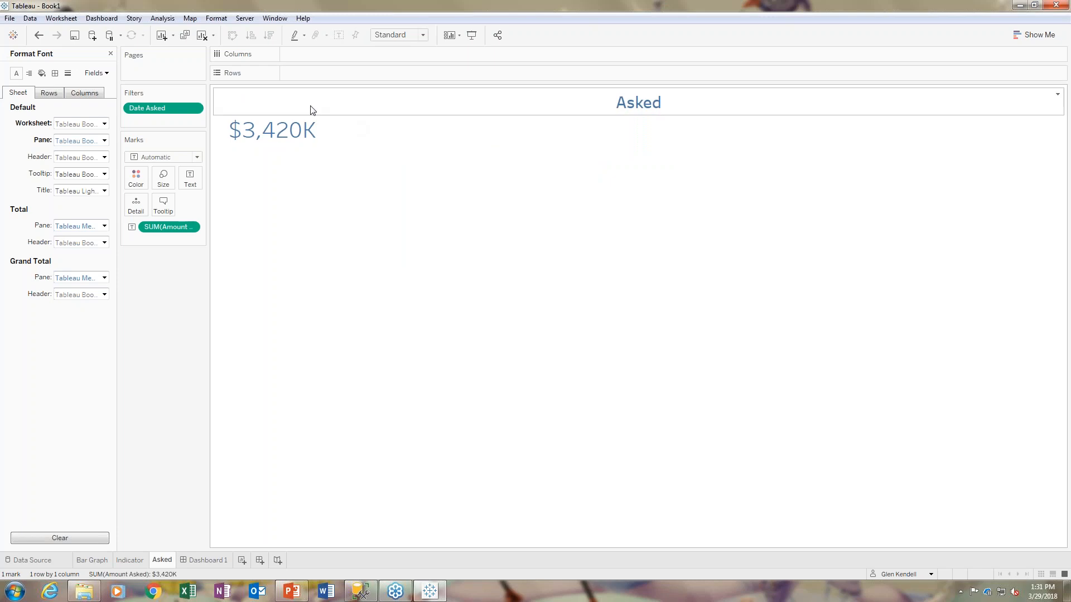
- Add the Asked sheet to Dashboard 1 and place it above the bar graph
{"action": "left_click", "coordinate": [201, 561]}
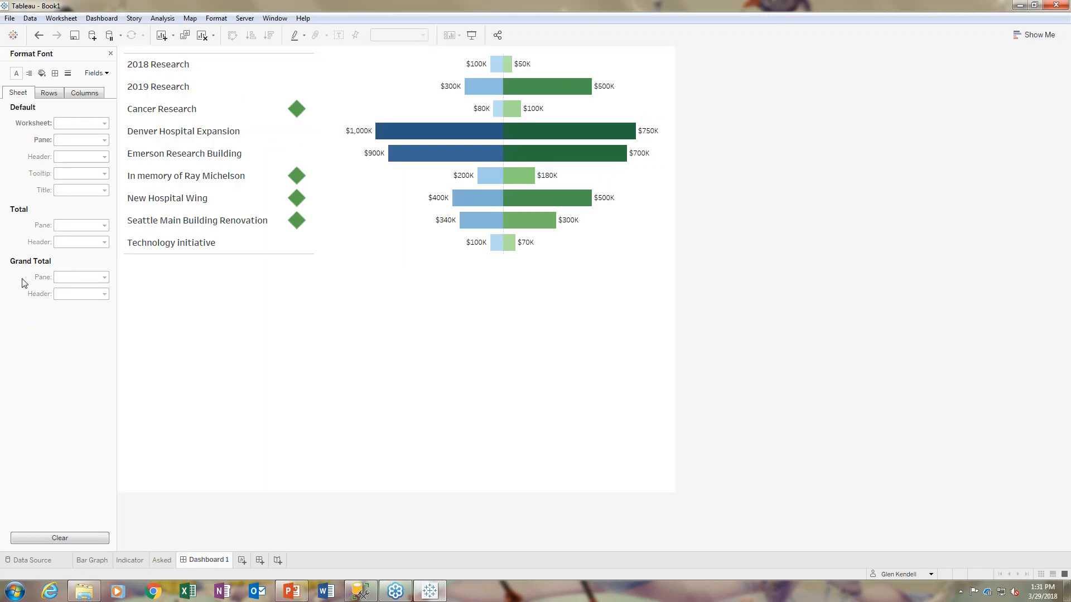
{"action": "left_click", "coordinate": [111, 53]}
{"action": "left_click_drag", "start_coordinate": [37, 181], "coordinate": [420, 305]}
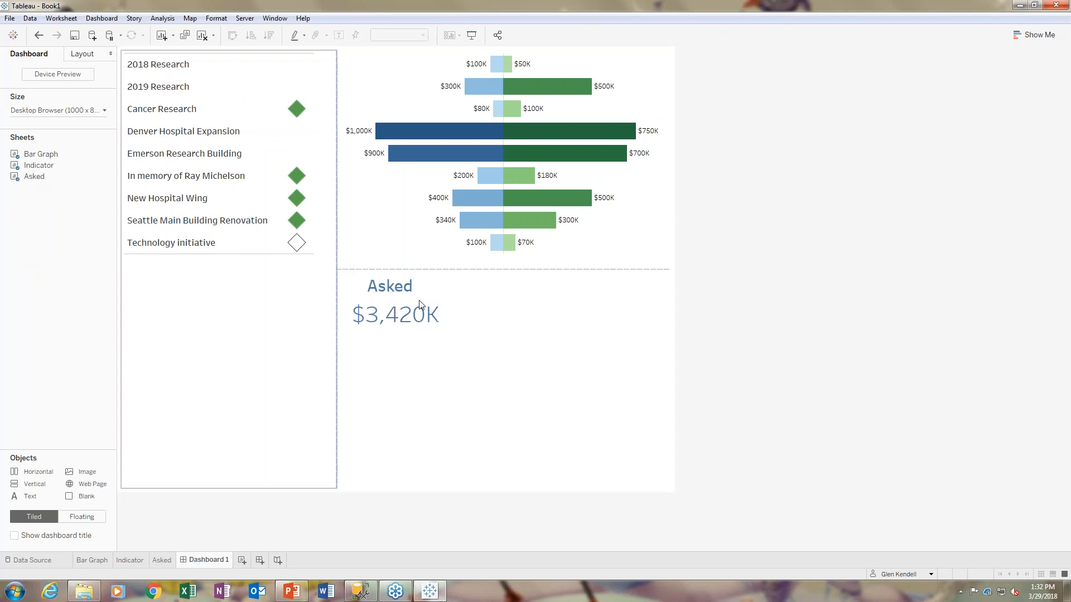
{"action": "left_click", "coordinate": [451, 289]}
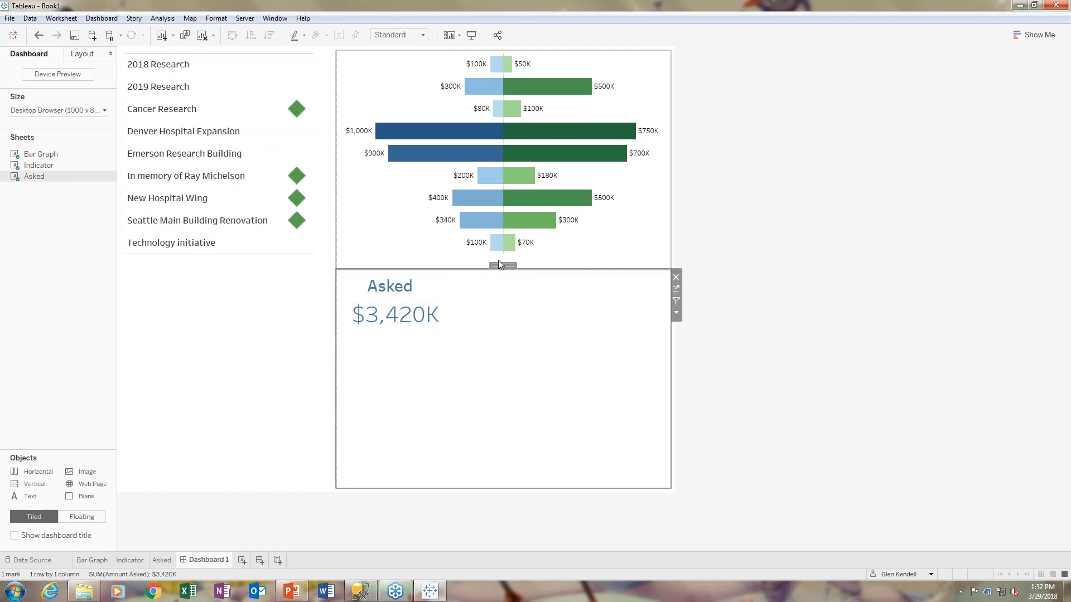
{"action": "left_click_drag", "start_coordinate": [499, 264], "coordinate": [406, 64]}
{"action": "left_click_drag", "start_coordinate": [408, 313], "coordinate": [426, 84]}
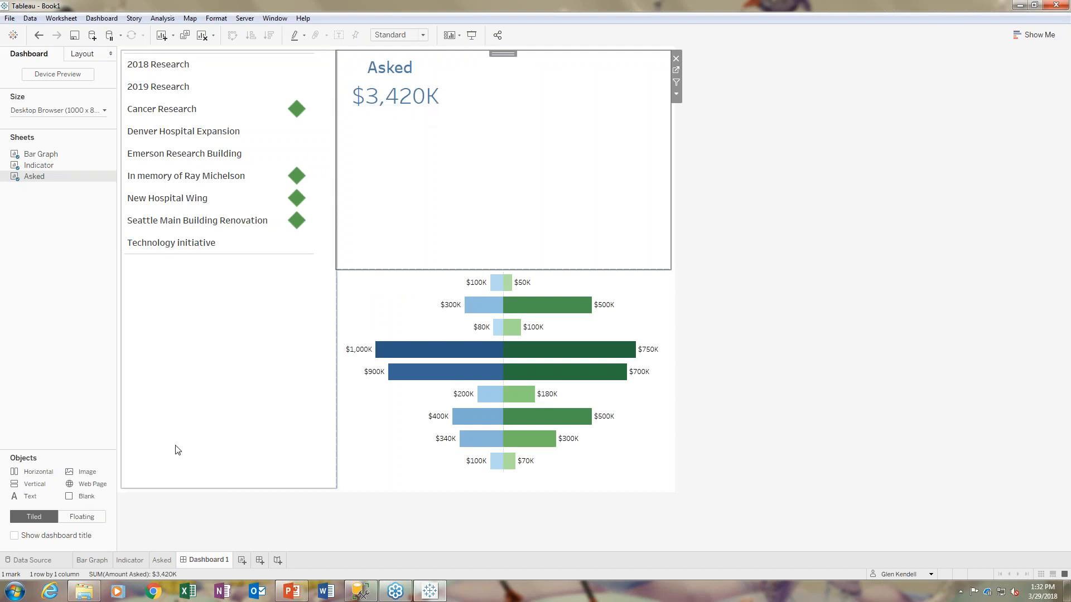
- Duplicate the Asked worksheet and rename the copy as Expected
{"action": "left_click", "coordinate": [159, 561]}
{"action": "right_click", "coordinate": [157, 561]}
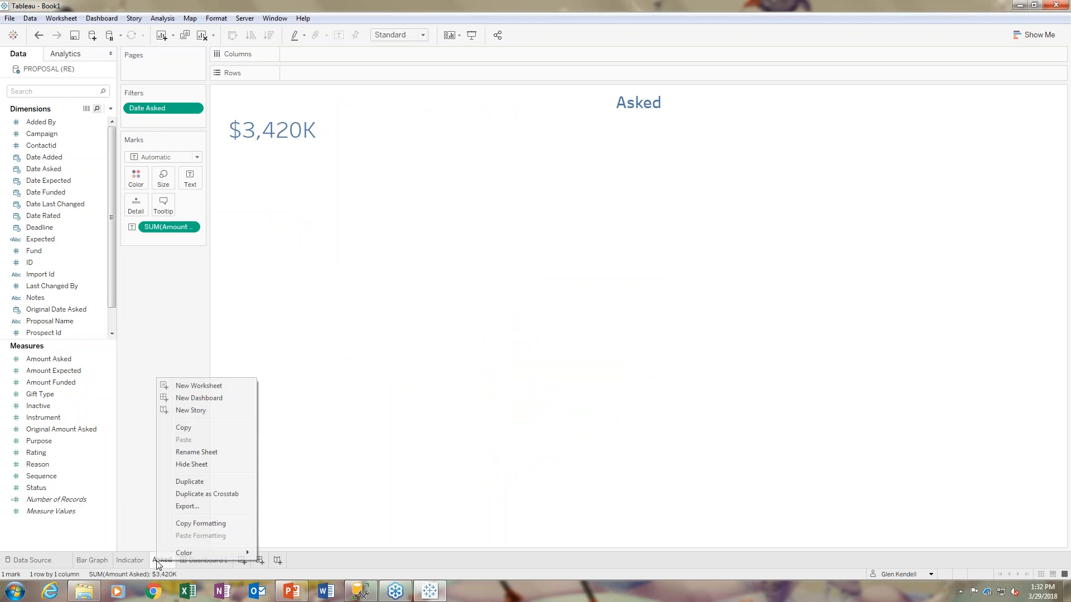
{"action": "left_click", "coordinate": [202, 483]}
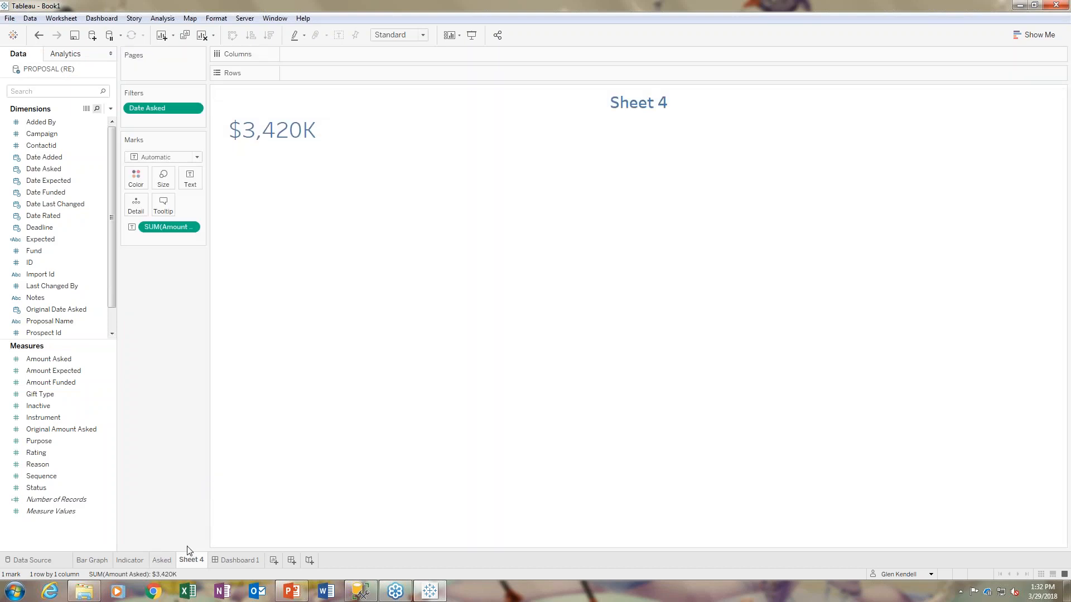
{"action": "right_click", "coordinate": [195, 559]}
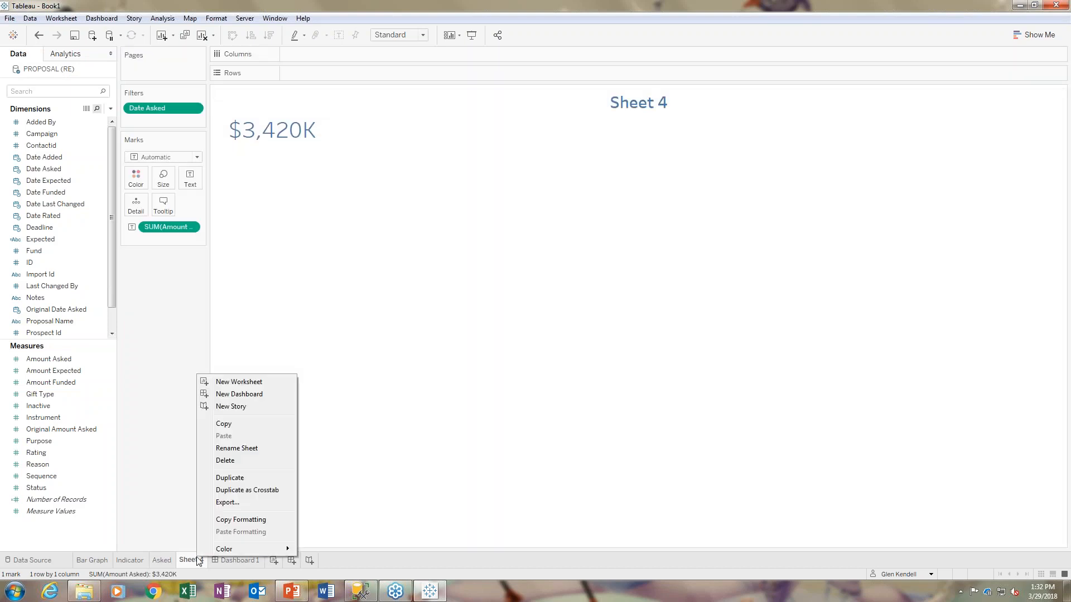
{"action": "left_click", "coordinate": [259, 450]}
{"action": "type", "text": "Expected"}
{"action": "key", "text": "Return"}
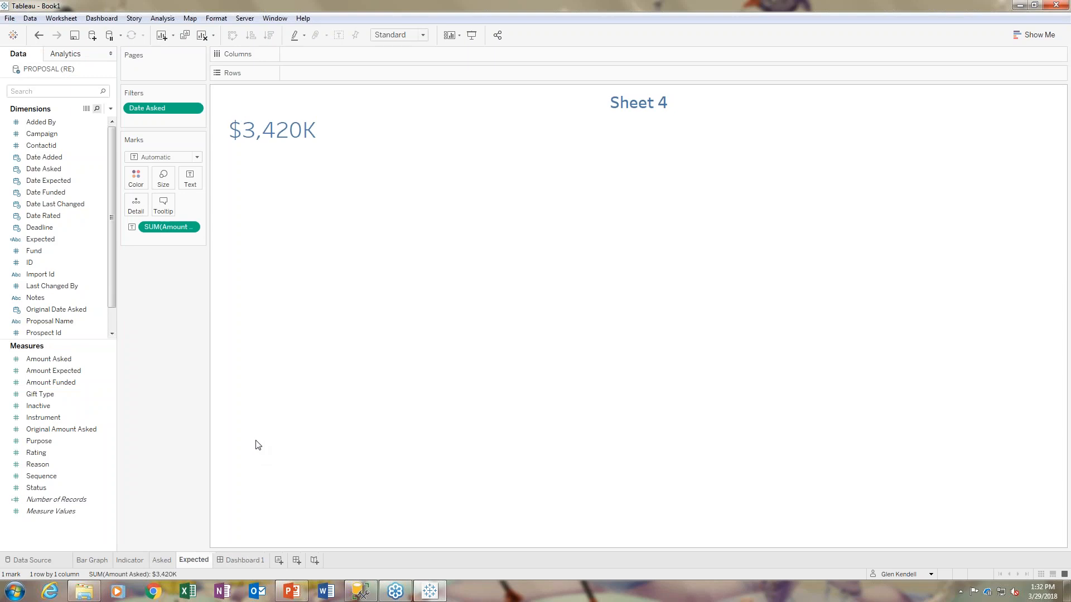
- Replace Amount Asked with Amount Expected as the Expected sheet's text and color the amount green
{"action": "left_click", "coordinate": [190, 227]}
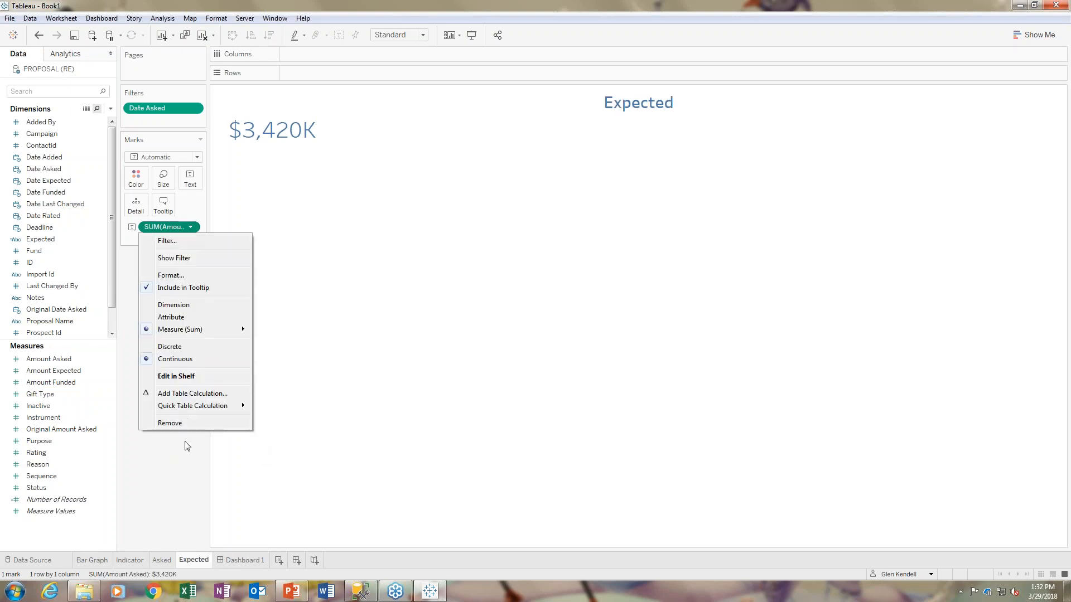
{"action": "left_click", "coordinate": [184, 424]}
{"action": "left_click_drag", "start_coordinate": [63, 369], "coordinate": [189, 176]}
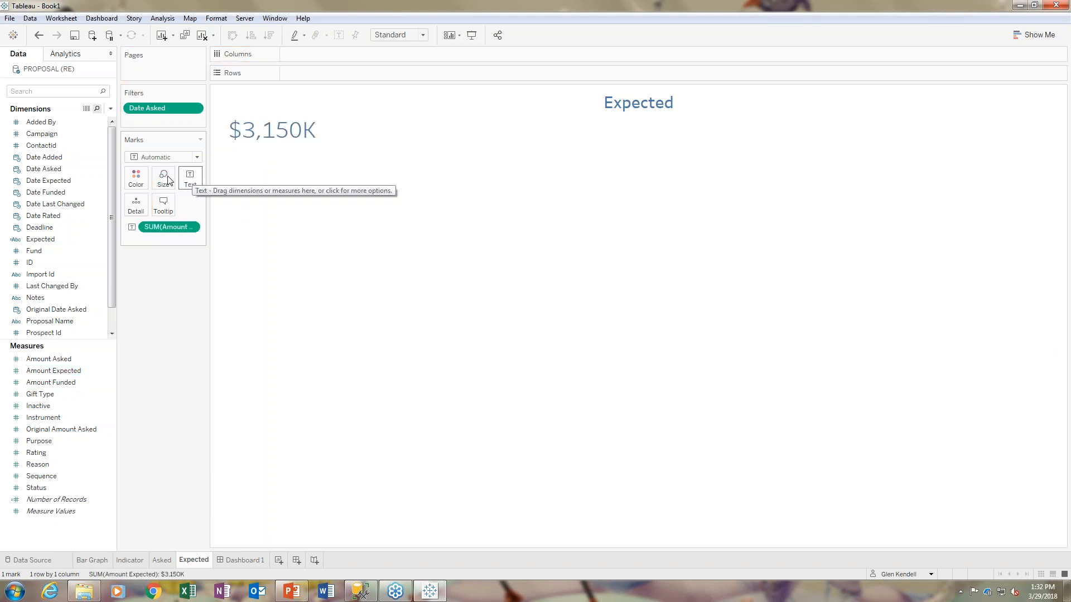
{"action": "left_click", "coordinate": [135, 177]}
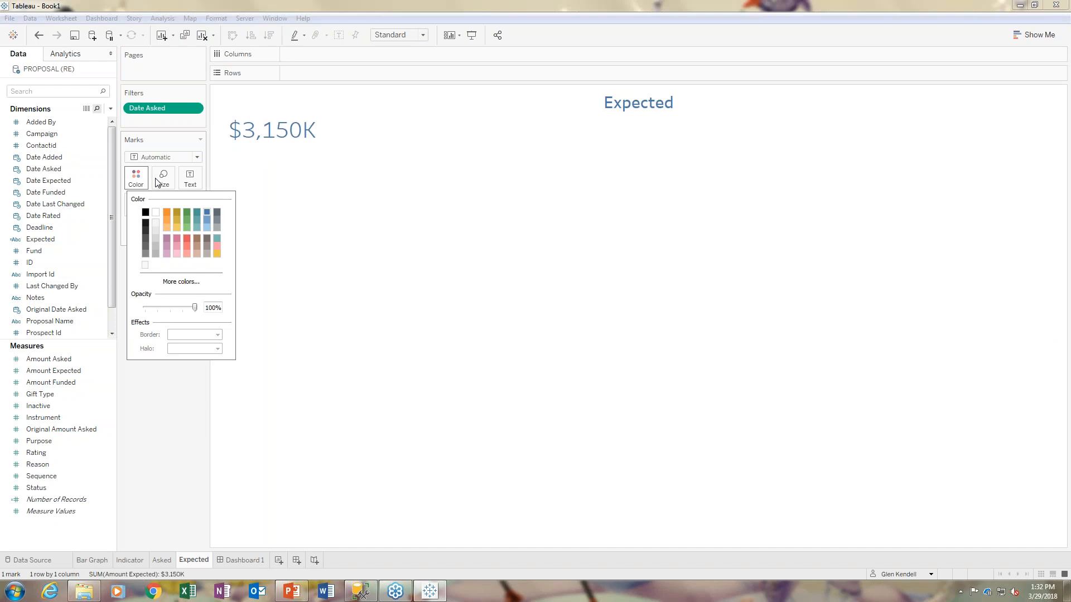
{"action": "left_click", "coordinate": [186, 212]}
{"action": "left_click", "coordinate": [330, 268]}
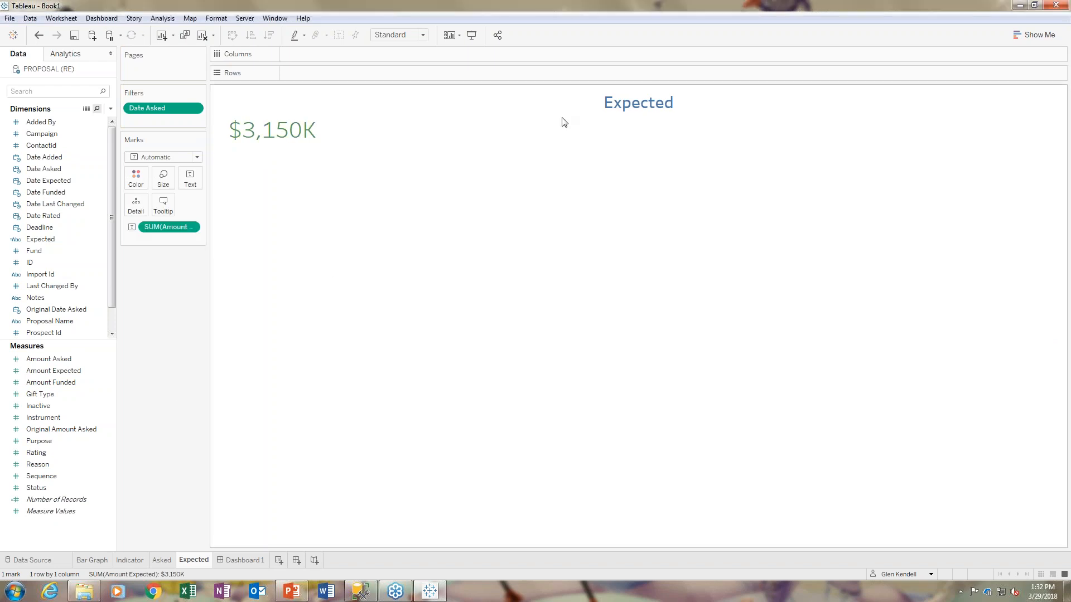
- Recolor the Expected sheet's title green to match its amount
{"action": "right_click", "coordinate": [654, 104]}
{"action": "left_click", "coordinate": [661, 105]}
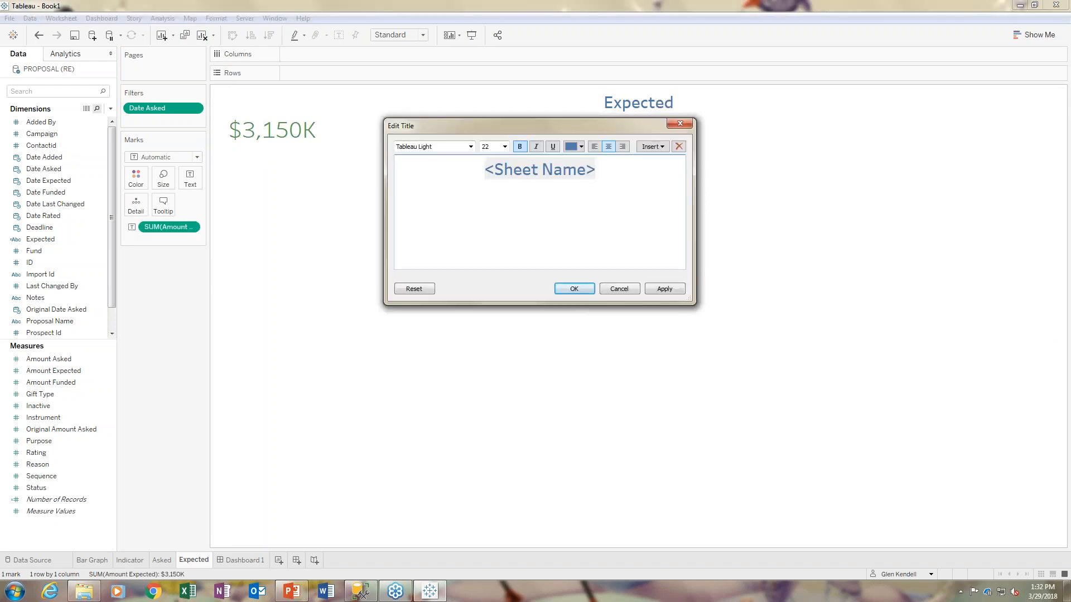
{"action": "left_click_drag", "start_coordinate": [593, 172], "coordinate": [469, 172]}
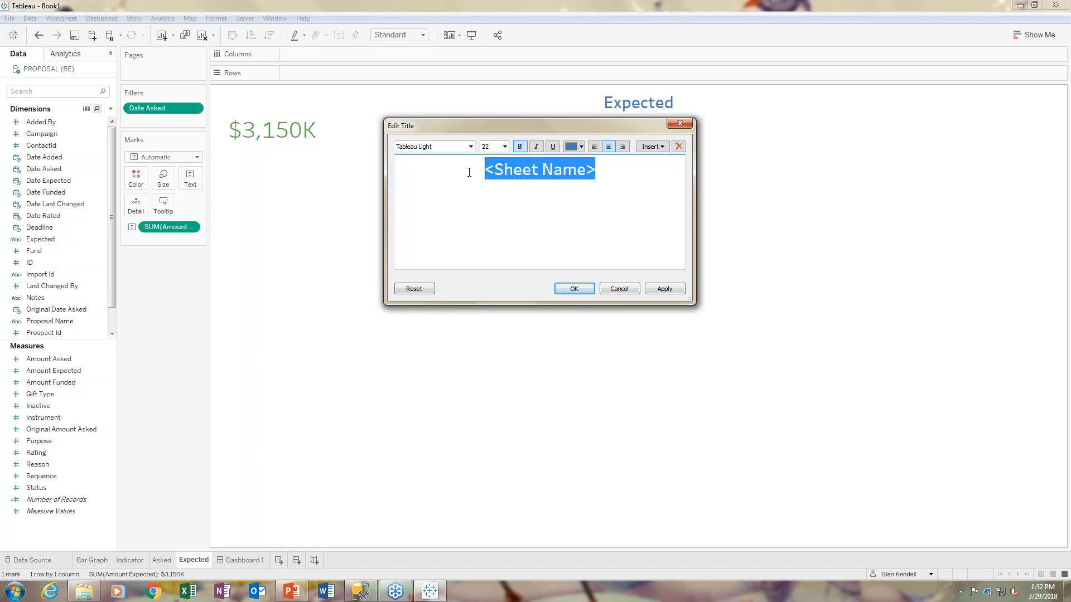
{"action": "left_click", "coordinate": [581, 147]}
{"action": "left_click", "coordinate": [614, 162]}
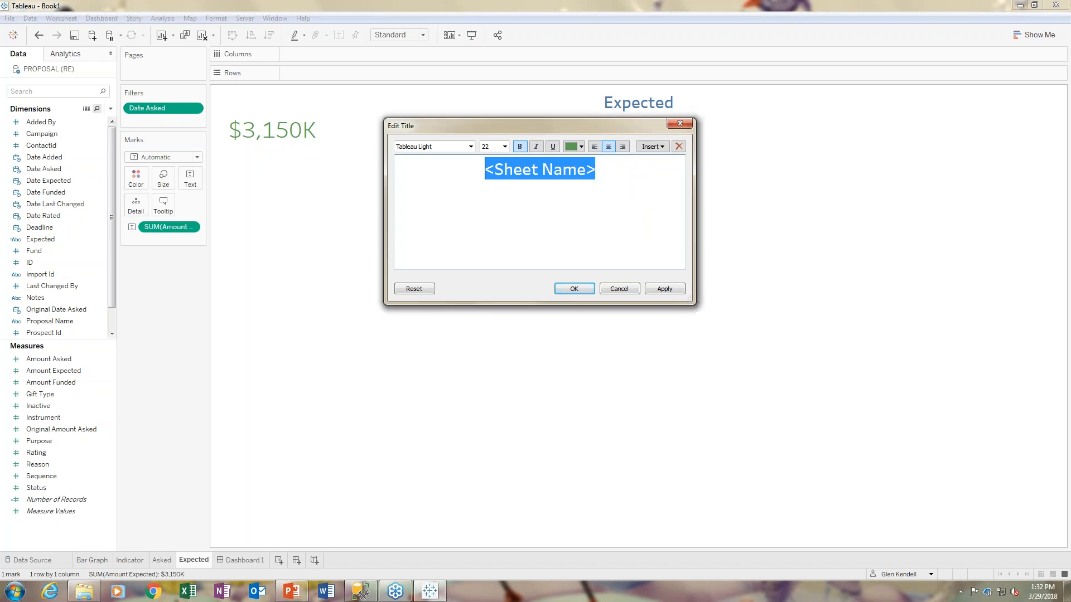
{"action": "left_click", "coordinate": [585, 289]}
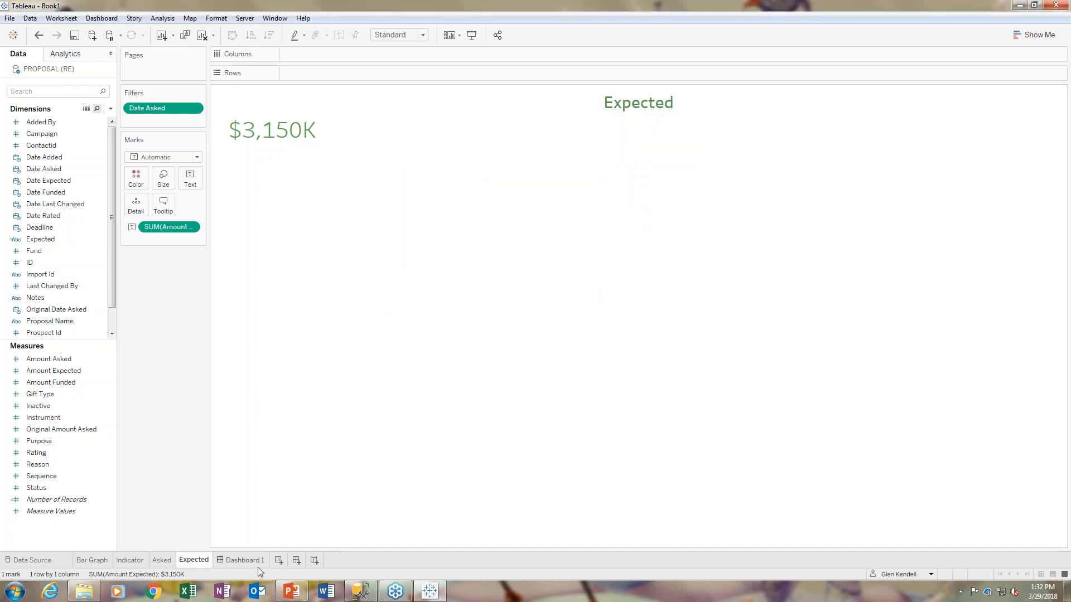
- Add the Expected sheet to Dashboard 1 beside Asked and shorten the totals row so the bar graph sits just below it
{"action": "left_click", "coordinate": [246, 560]}
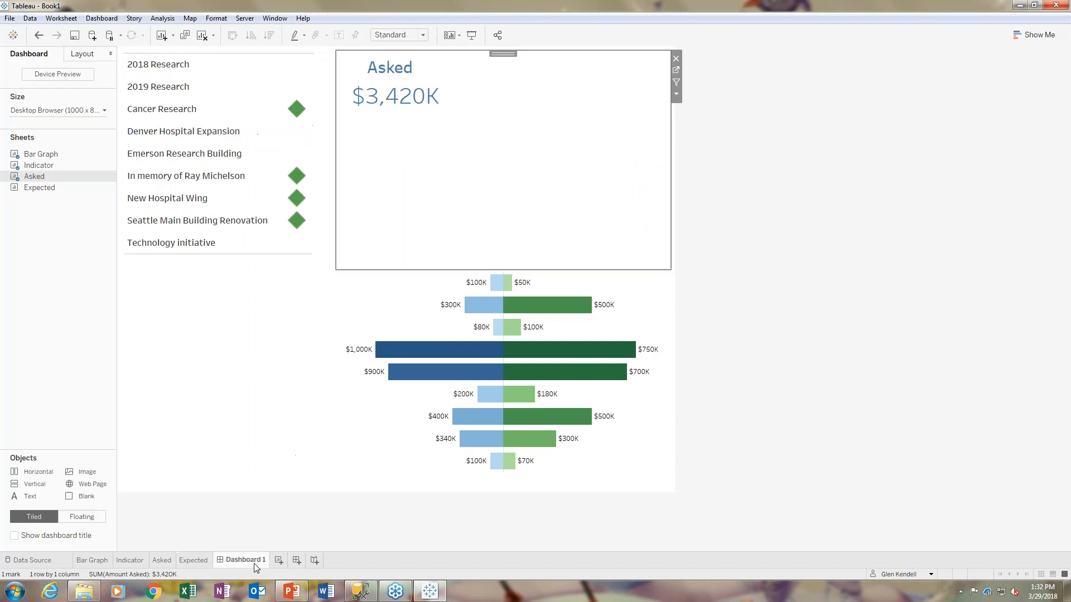
{"action": "double_click", "coordinate": [40, 187]}
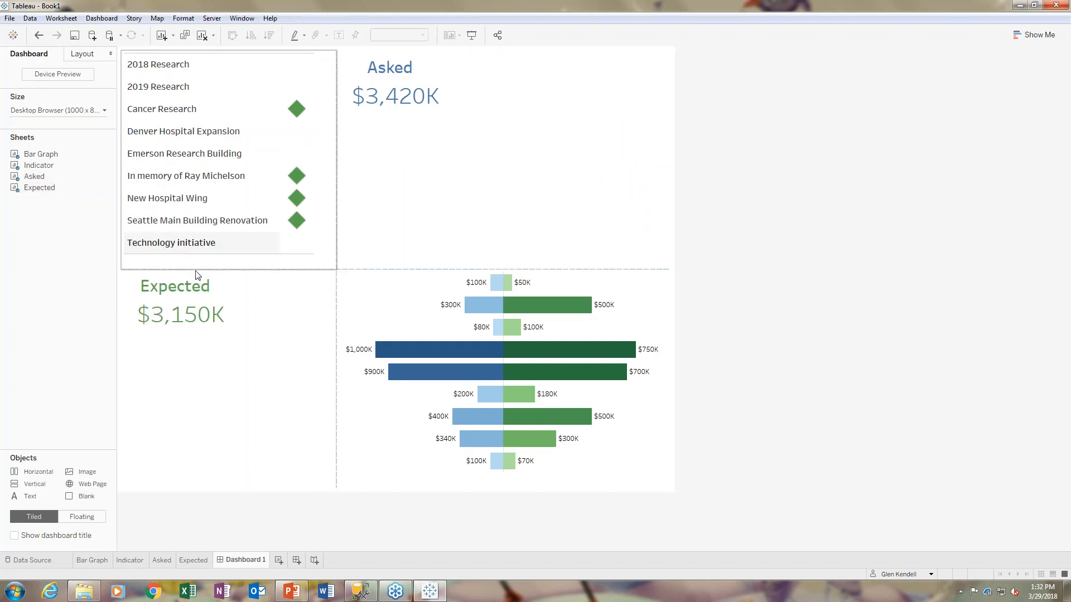
{"action": "left_click", "coordinate": [229, 303]}
{"action": "left_click_drag", "start_coordinate": [221, 268], "coordinate": [595, 123]}
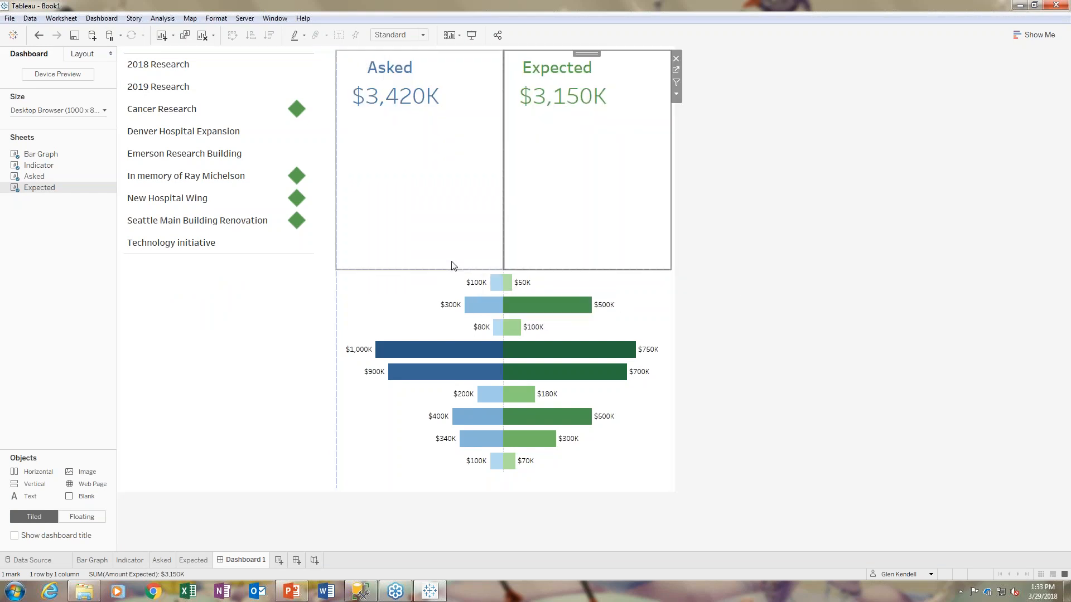
{"action": "left_click_drag", "start_coordinate": [467, 271], "coordinate": [480, 127]}
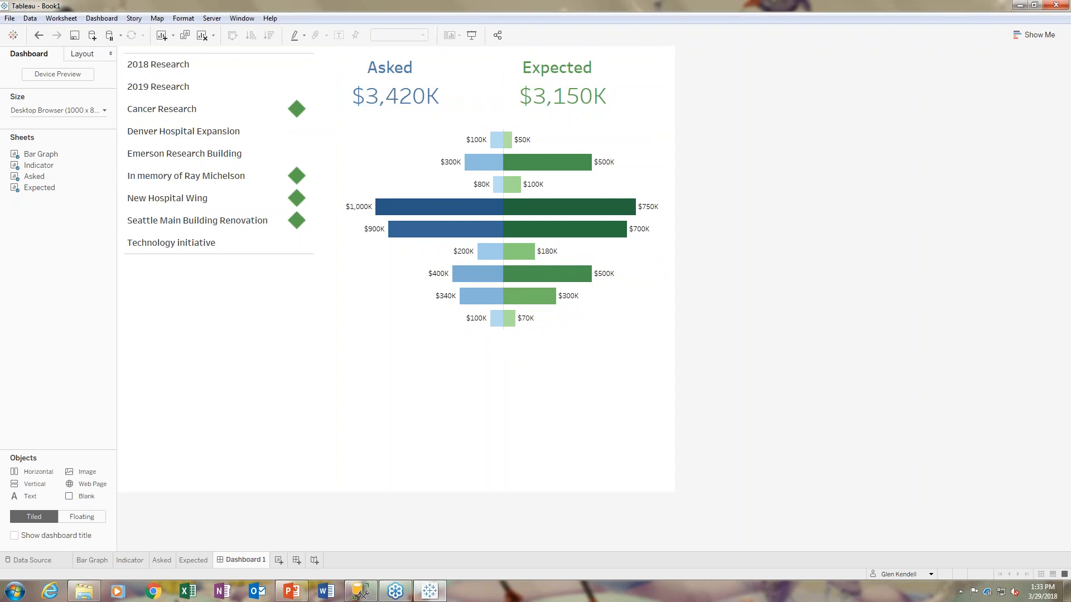
- Set the Asked sheet's fit to Fit Width on the dashboard
{"action": "left_click", "coordinate": [393, 69]}
{"action": "right_click", "coordinate": [396, 66]}
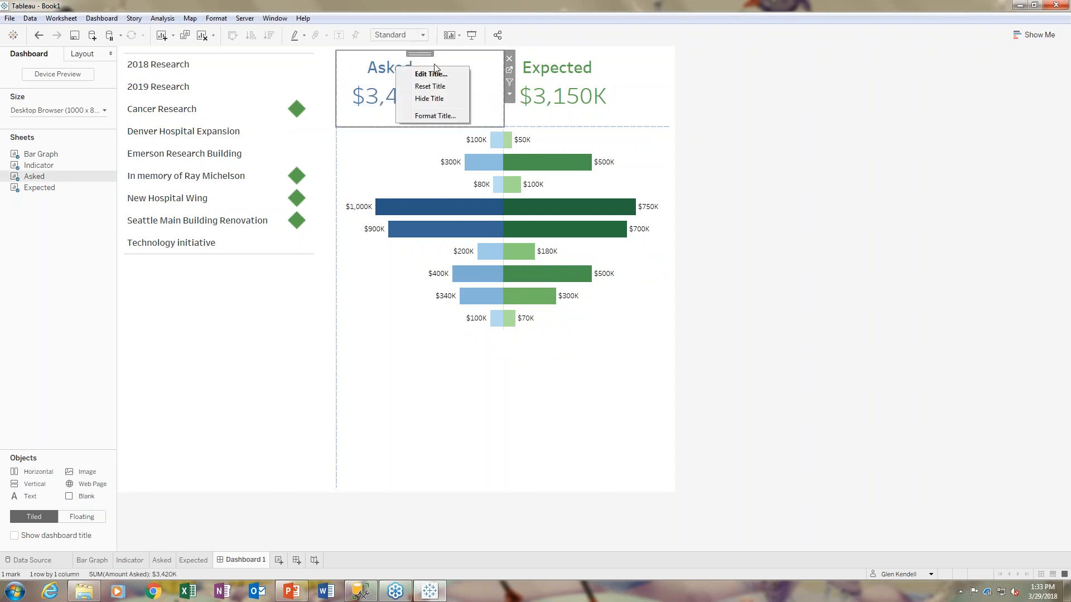
{"action": "key", "text": "Escape"}
{"action": "left_click", "coordinate": [509, 94]}
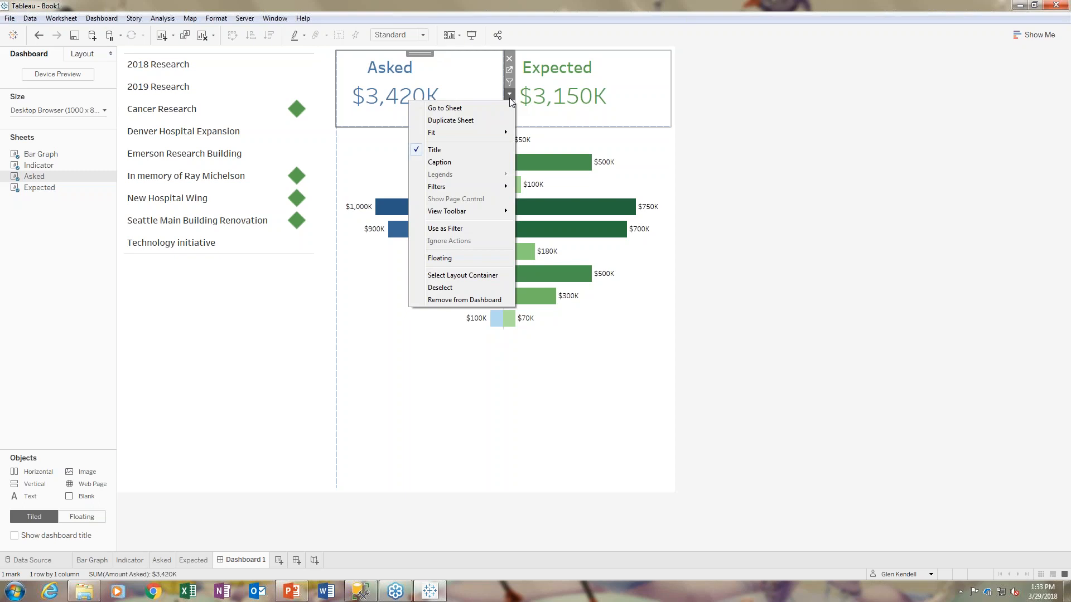
{"action": "mouse_move", "coordinate": [468, 133]}
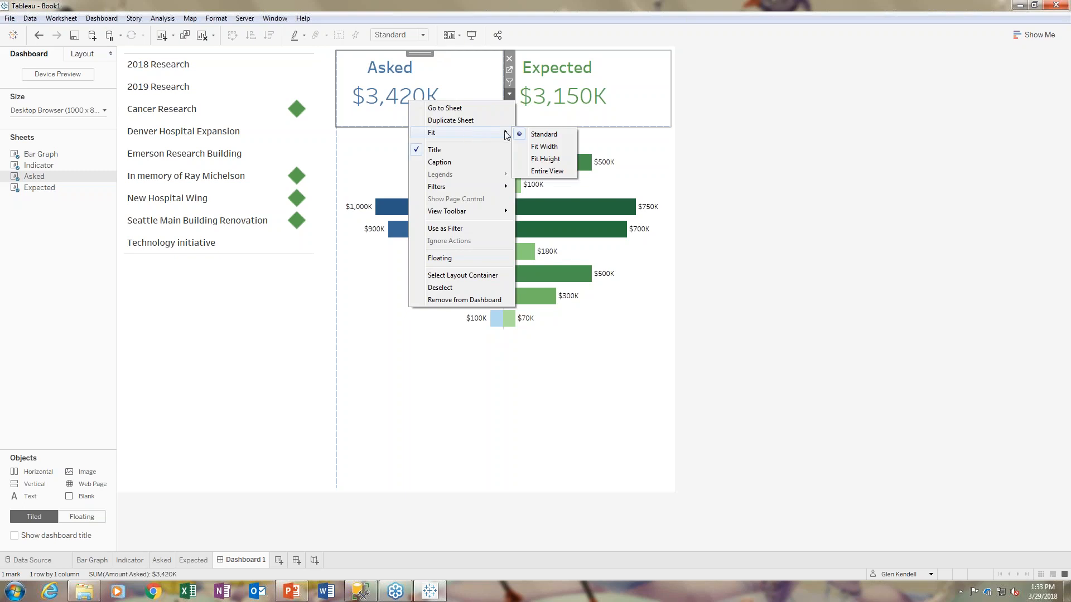
{"action": "left_click", "coordinate": [544, 147]}
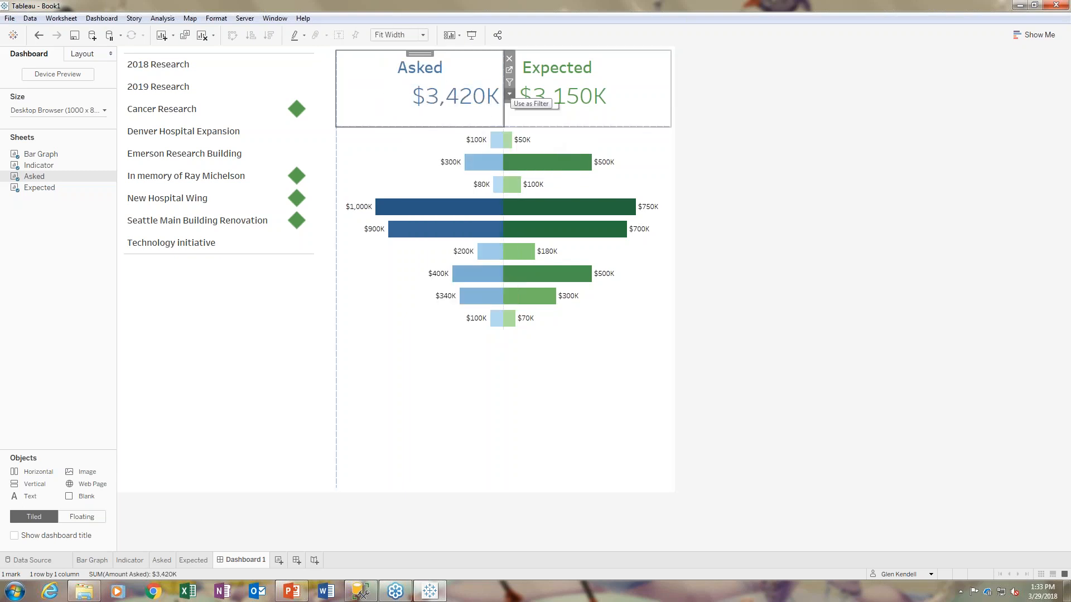
- Left-align the title of the Asked worksheet
{"action": "left_click", "coordinate": [161, 560]}
{"action": "right_click", "coordinate": [619, 106]}
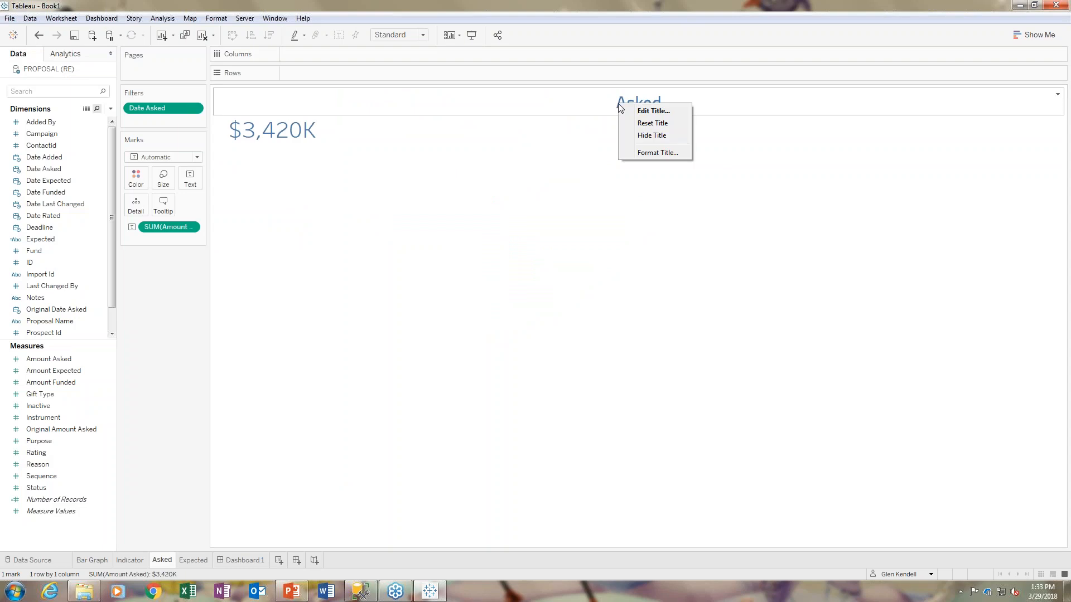
{"action": "left_click", "coordinate": [637, 110]}
{"action": "left_click_drag", "start_coordinate": [598, 174], "coordinate": [483, 170]}
{"action": "left_click", "coordinate": [594, 146]}
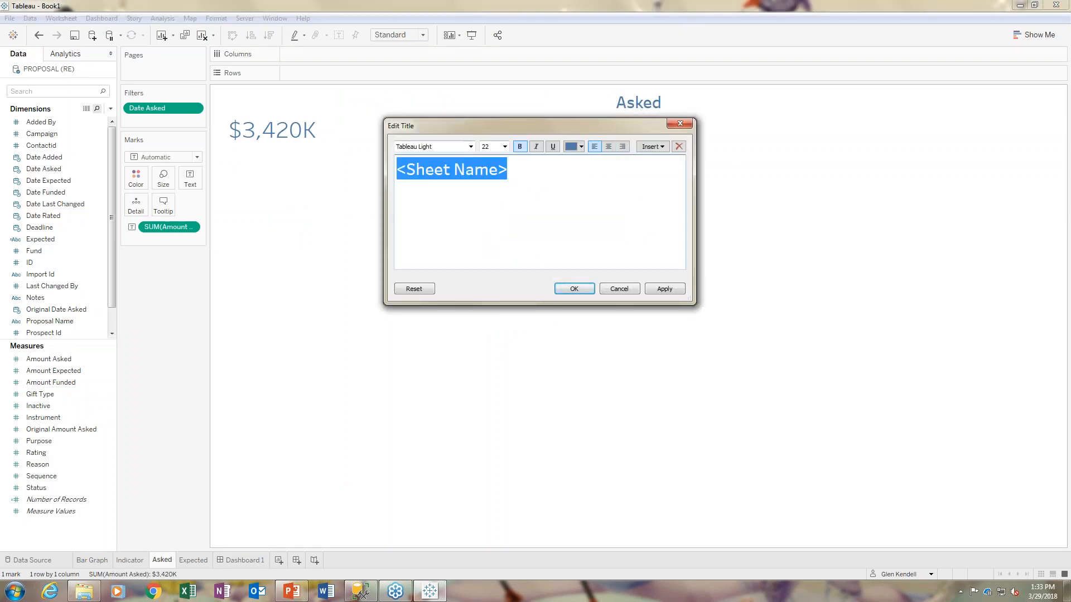
{"action": "left_click", "coordinate": [574, 288]}
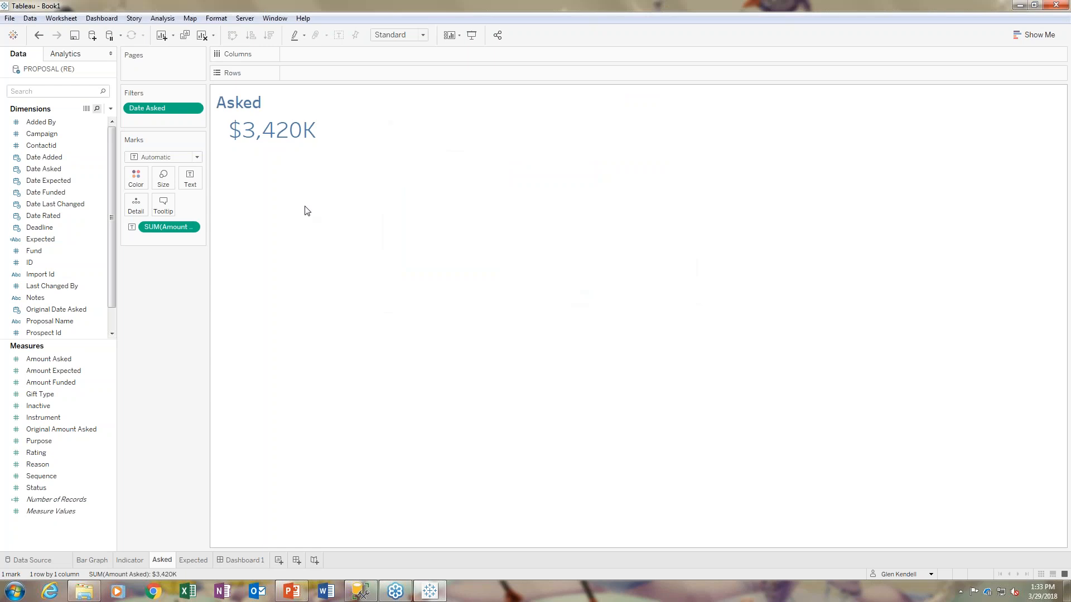
- Set the Asked worksheet's default pane alignment to left for the amount and return to Dashboard 1
{"action": "right_click", "coordinate": [259, 132]}
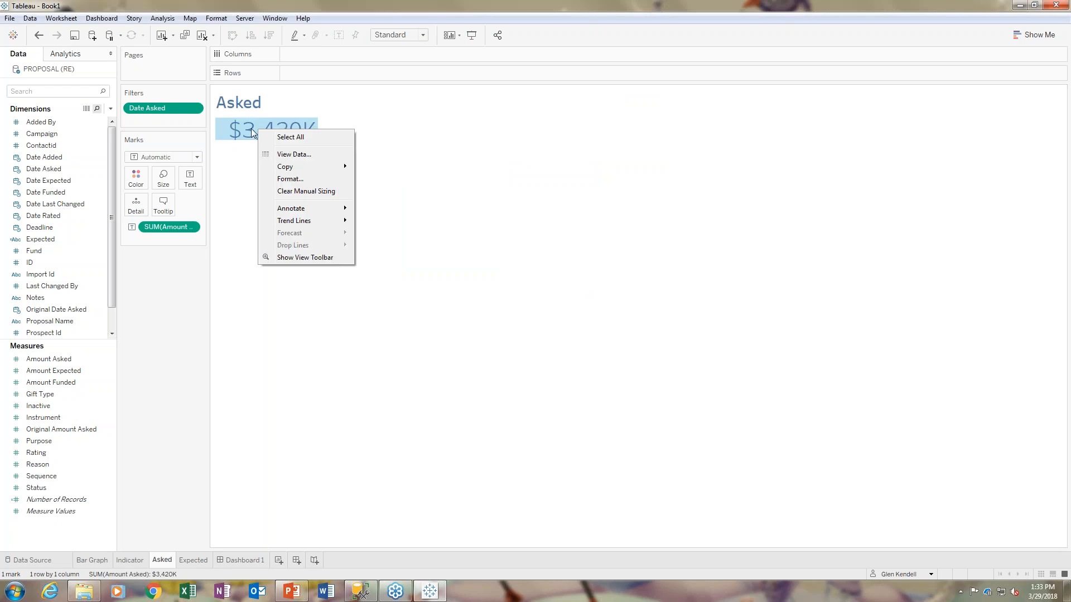
{"action": "left_click", "coordinate": [290, 179]}
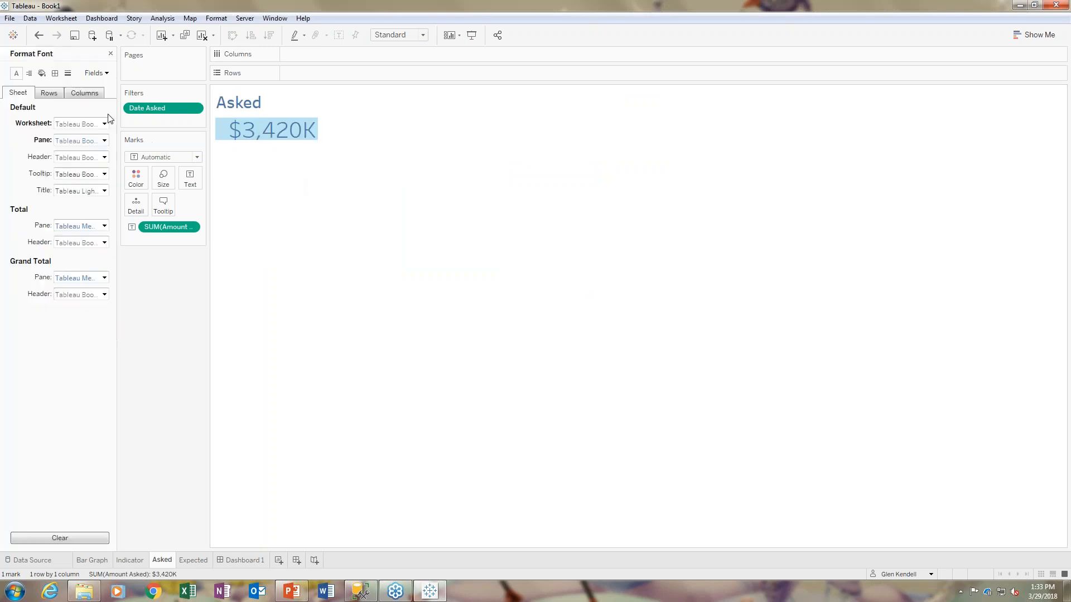
{"action": "left_click", "coordinate": [29, 73]}
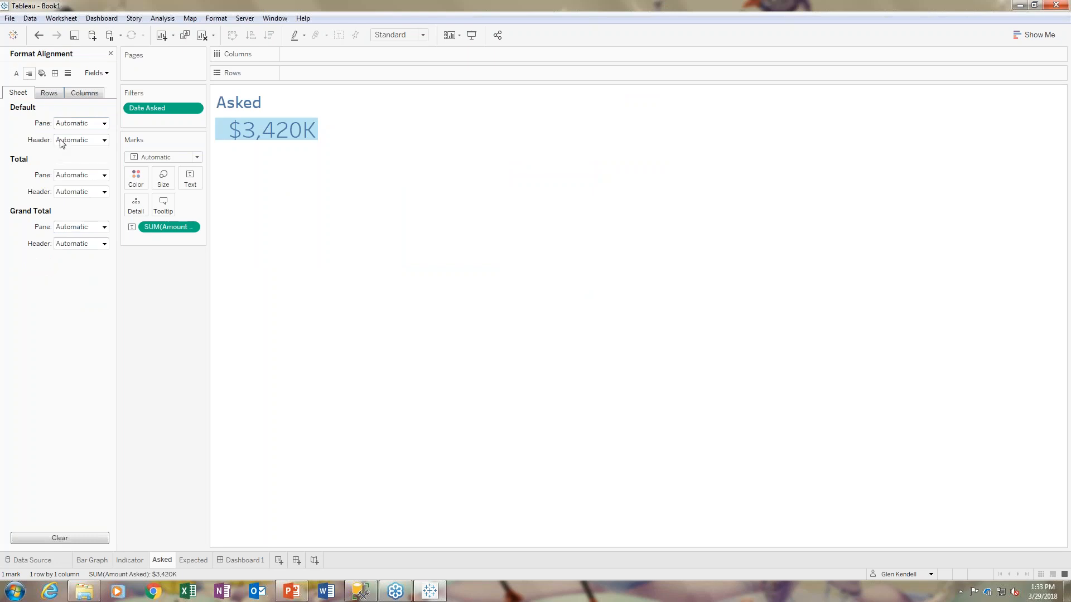
{"action": "left_click", "coordinate": [93, 126]}
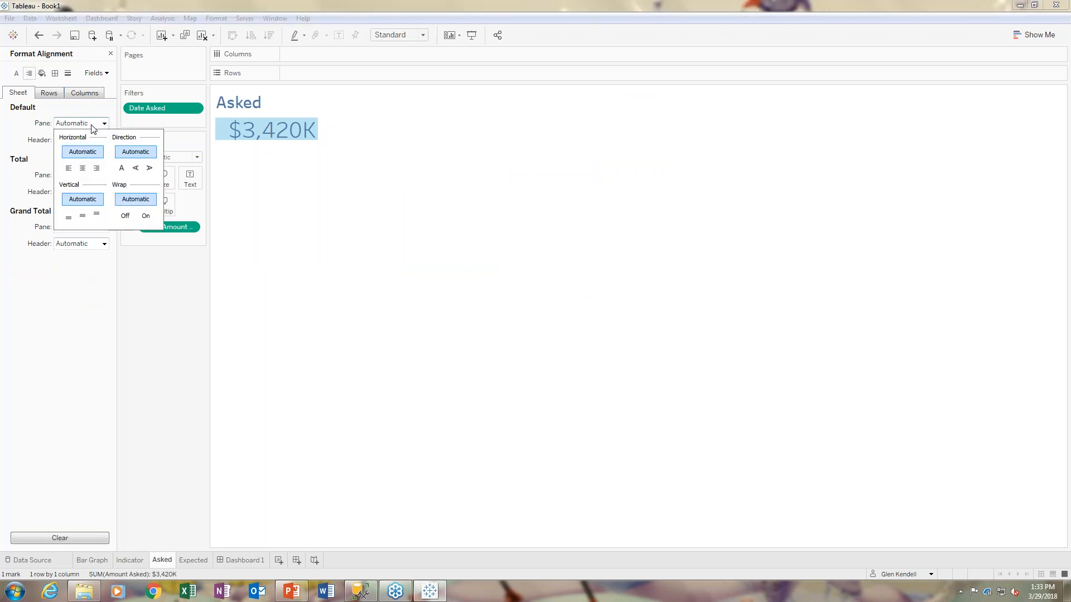
{"action": "left_click", "coordinate": [69, 169]}
{"action": "left_click", "coordinate": [411, 469]}
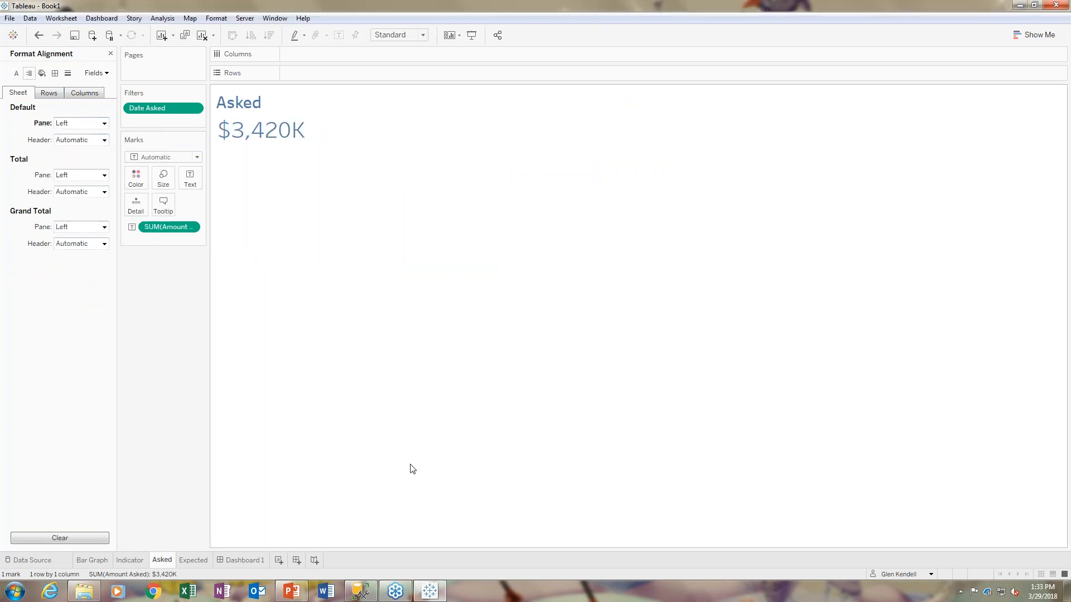
{"action": "left_click", "coordinate": [242, 562]}
{"action": "left_click", "coordinate": [720, 226]}
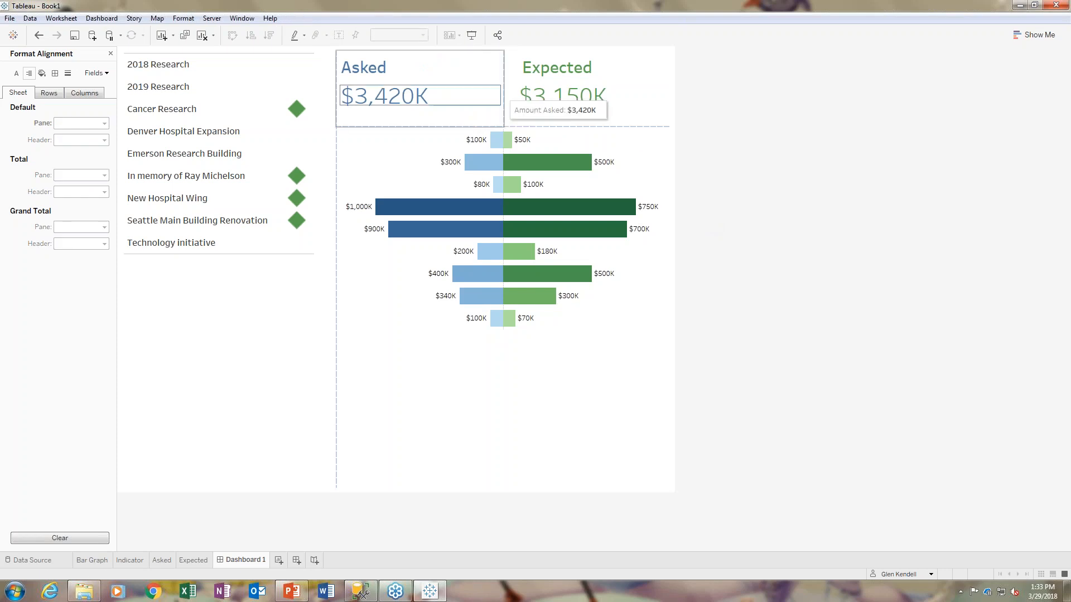
- Return the Asked sheet's fit on the dashboard to Standard
{"action": "left_click", "coordinate": [477, 76]}
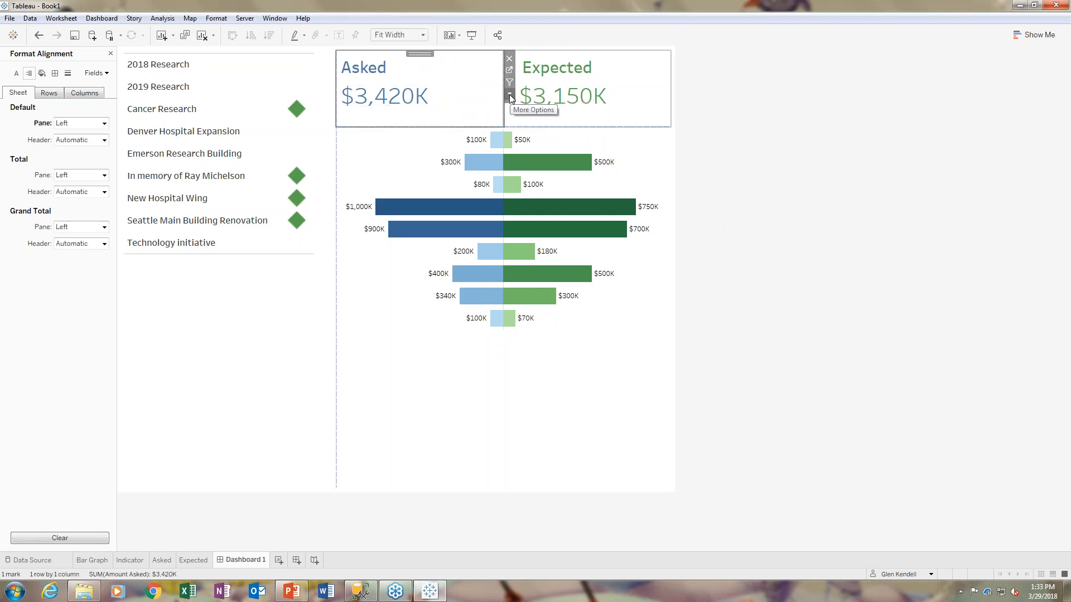
{"action": "left_click", "coordinate": [509, 94]}
{"action": "mouse_move", "coordinate": [461, 137]}
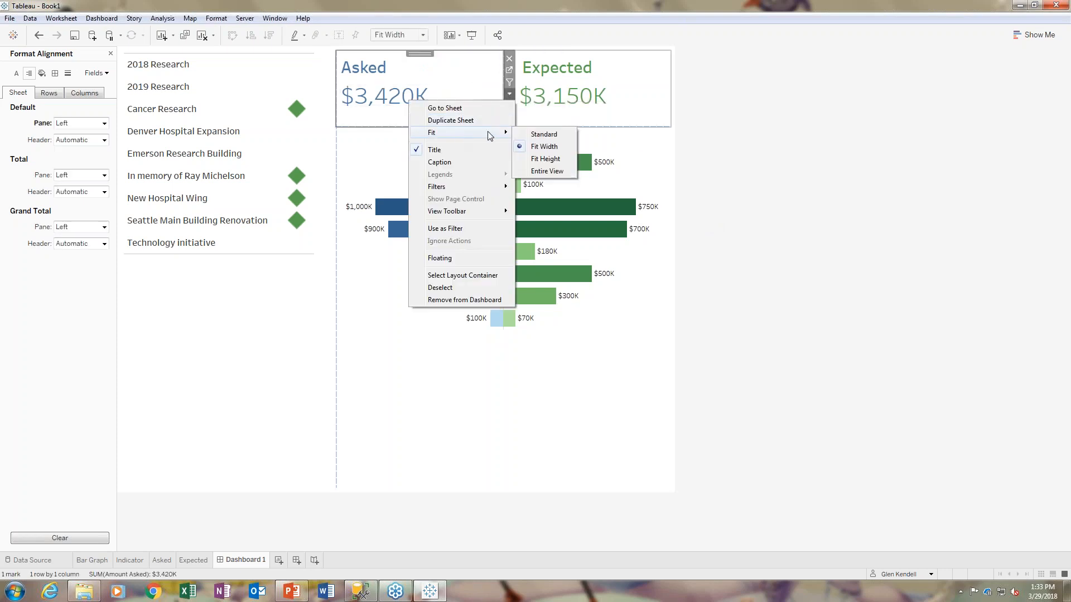
{"action": "left_click", "coordinate": [523, 137]}
{"action": "left_click", "coordinate": [510, 94]}
{"action": "mouse_move", "coordinate": [478, 136]}
{"action": "left_click", "coordinate": [523, 145]}
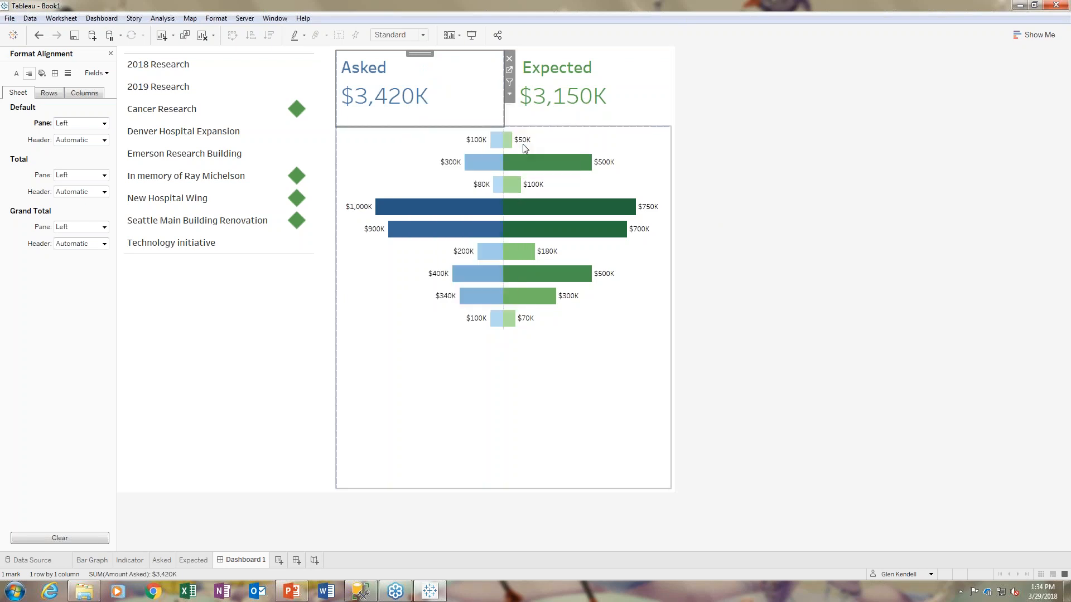
{"action": "left_click", "coordinate": [838, 184]}
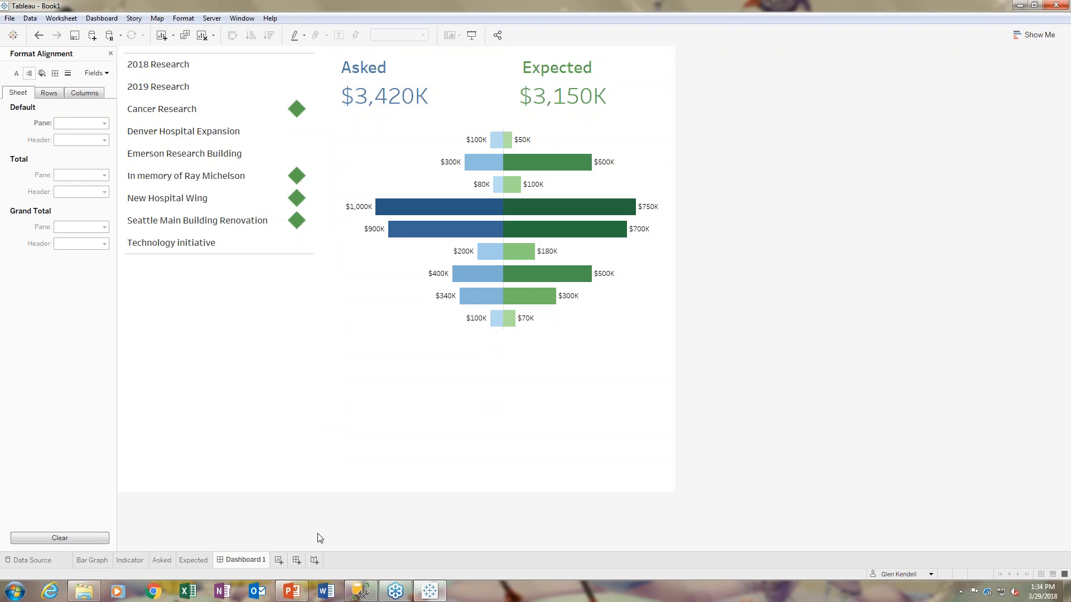
- Left-align the title of the Expected worksheet
{"action": "left_click", "coordinate": [190, 563]}
{"action": "right_click", "coordinate": [612, 106]}
{"action": "left_click", "coordinate": [633, 110]}
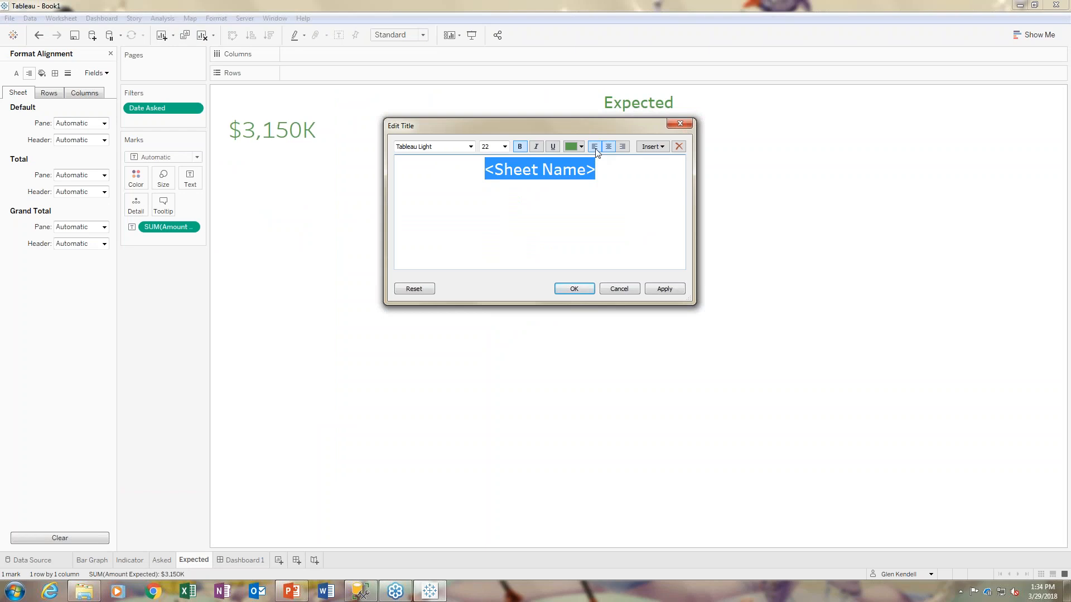
{"action": "left_click", "coordinate": [594, 148]}
{"action": "left_click", "coordinate": [574, 289]}
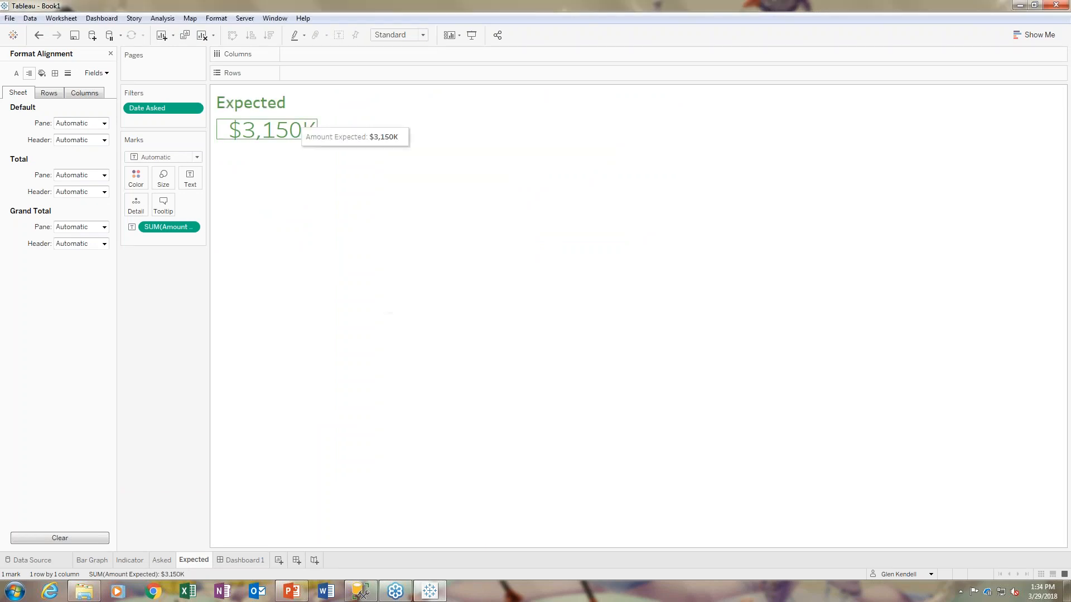
- Set the Expected worksheet's default pane alignment to left for the amount and return to Dashboard 1
{"action": "right_click", "coordinate": [297, 137]}
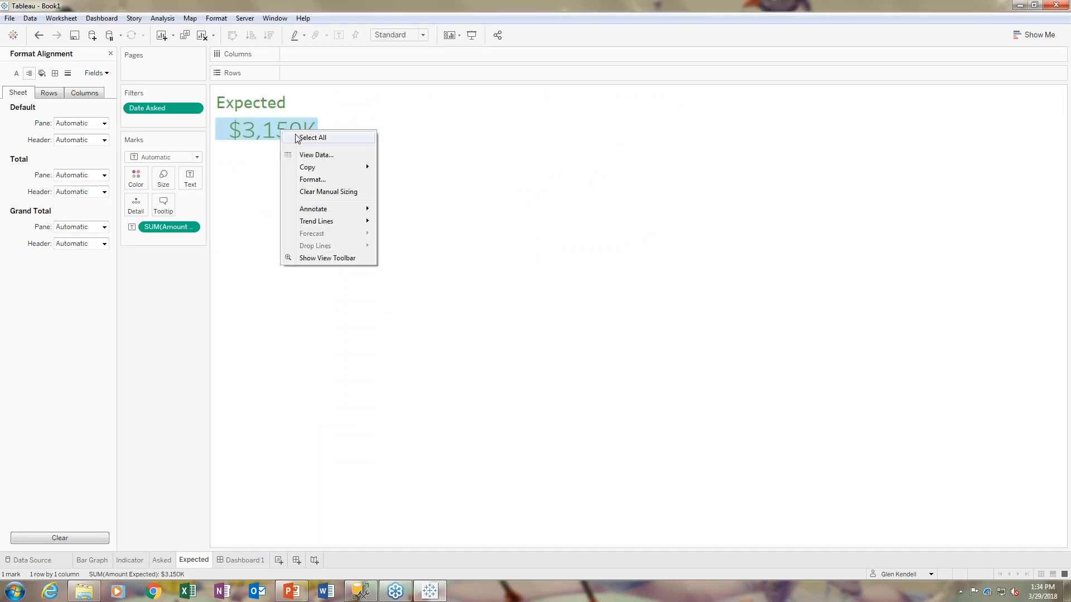
{"action": "left_click", "coordinate": [313, 179]}
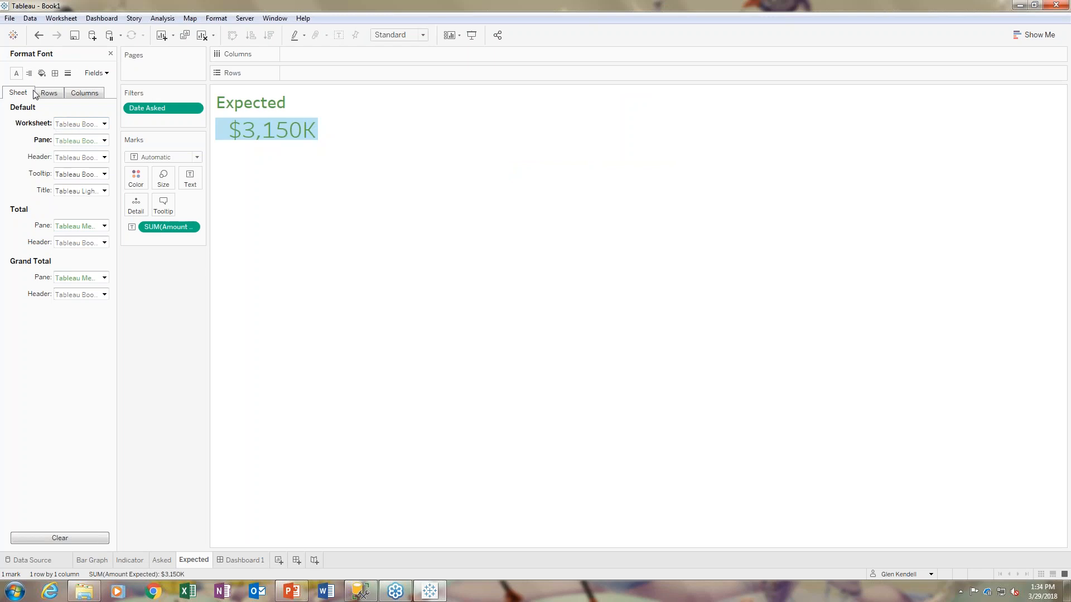
{"action": "left_click", "coordinate": [29, 73]}
{"action": "left_click", "coordinate": [72, 123]}
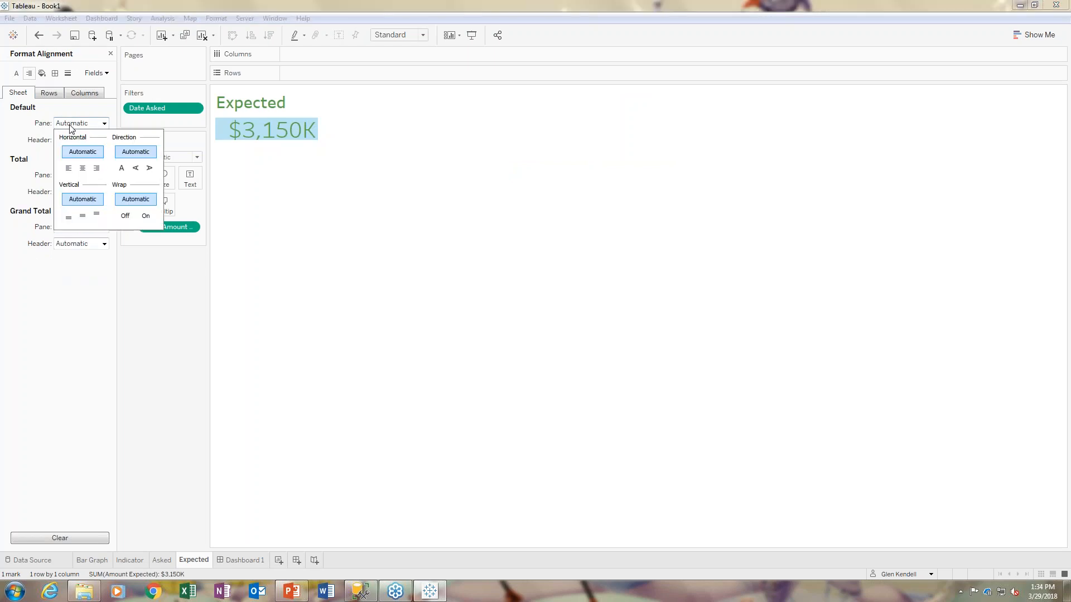
{"action": "left_click", "coordinate": [68, 168]}
{"action": "left_click", "coordinate": [254, 561]}
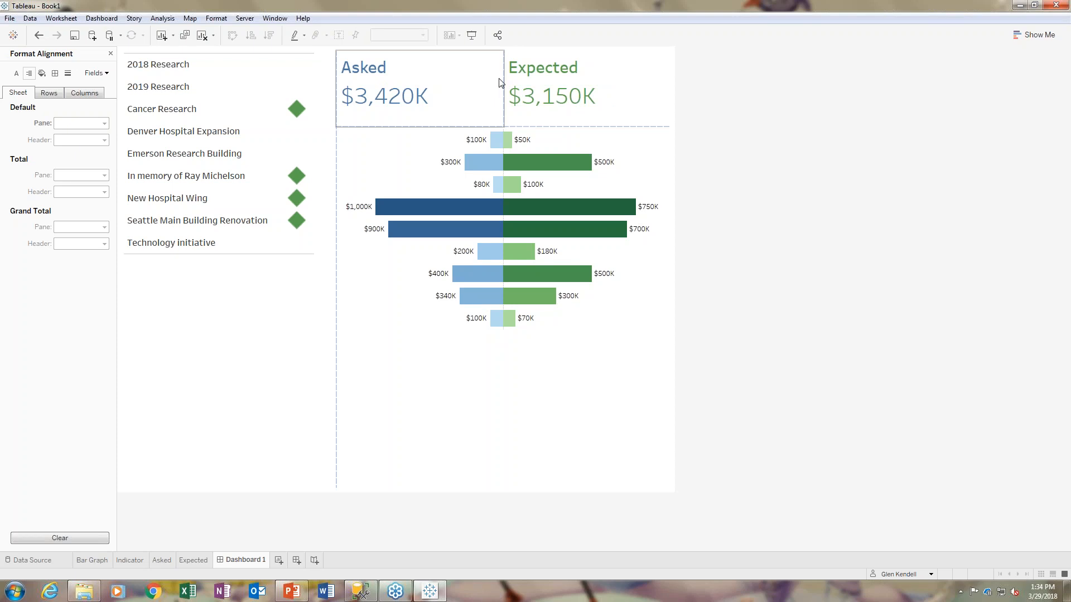
- Add a text object above the Indicator sheet on the dashboard reading "Proposal Pipeline 2018", centred at font size 22
{"action": "left_click", "coordinate": [111, 55]}
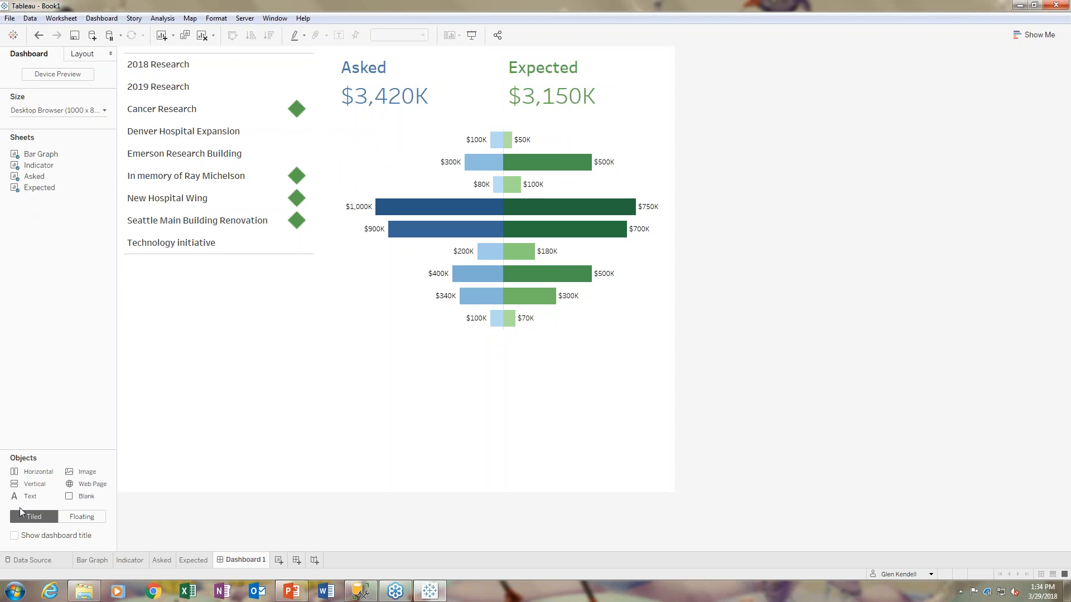
{"action": "left_click_drag", "start_coordinate": [30, 500], "coordinate": [216, 82]}
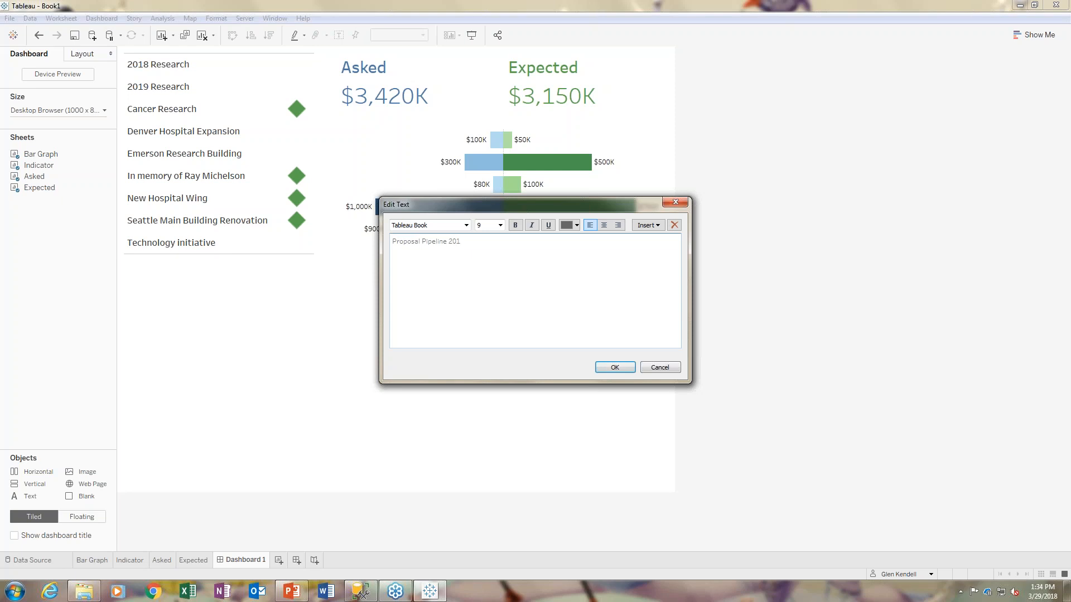
{"action": "left_click_drag", "start_coordinate": [428, 241], "coordinate": [391, 240]}
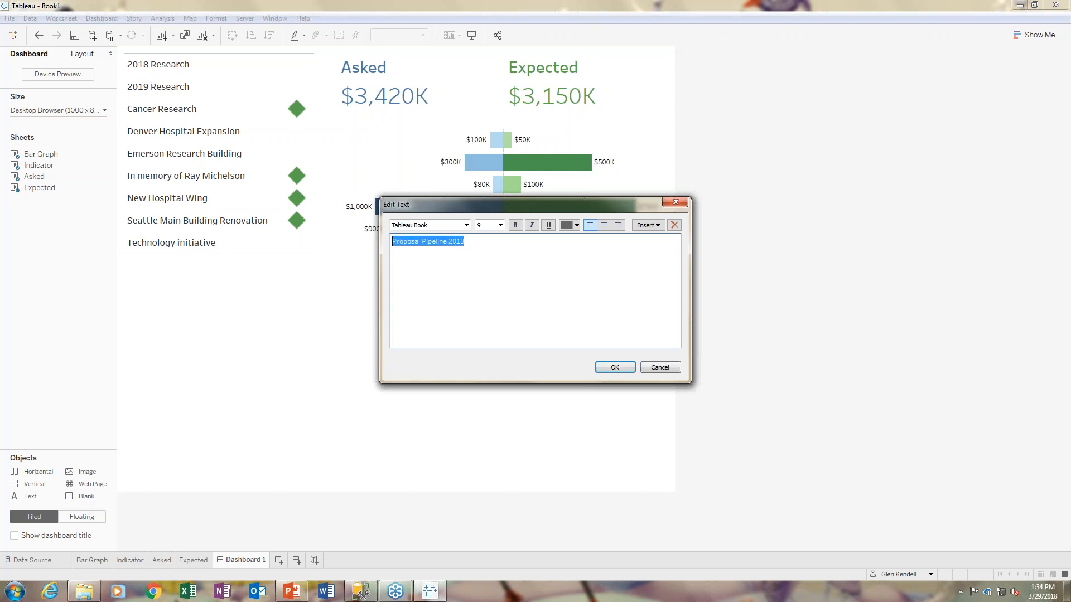
{"action": "left_click", "coordinate": [604, 225]}
{"action": "left_click", "coordinate": [577, 225]}
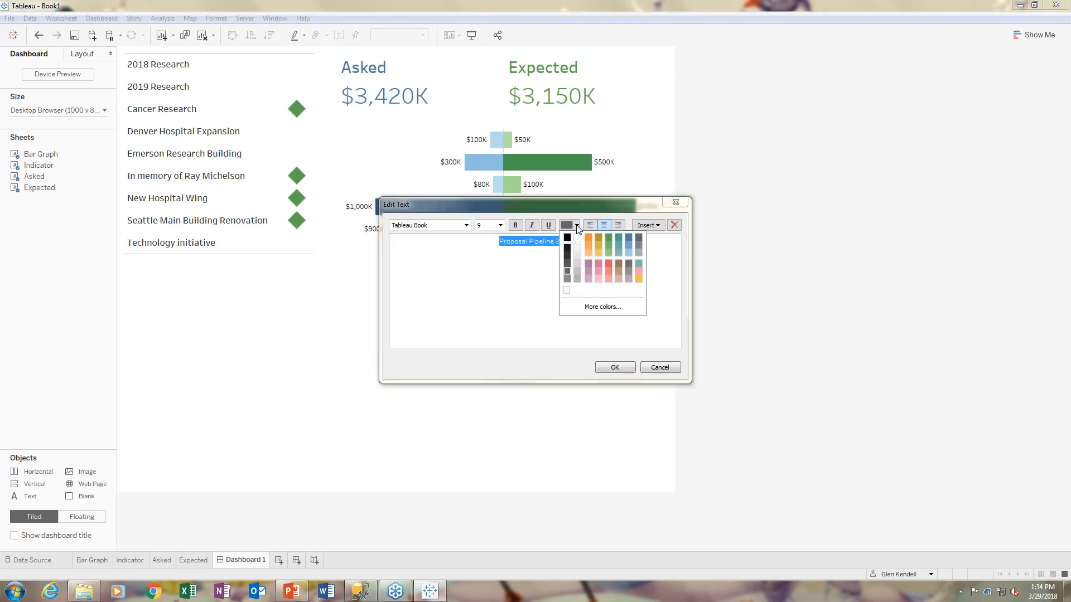
{"action": "left_click", "coordinate": [500, 225]}
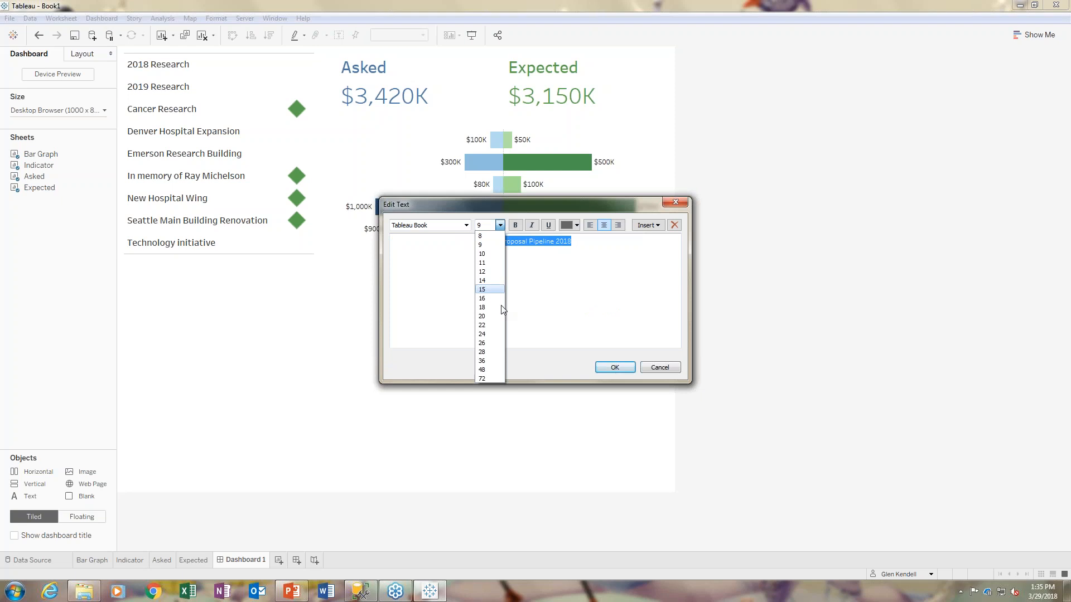
{"action": "left_click", "coordinate": [491, 329]}
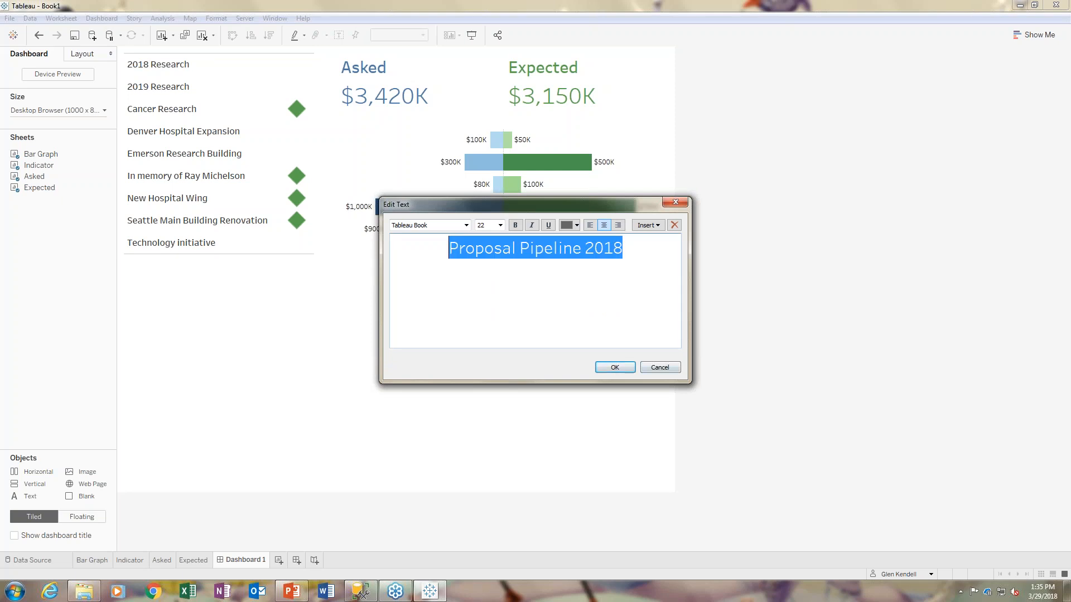
{"action": "left_click", "coordinate": [615, 366]}
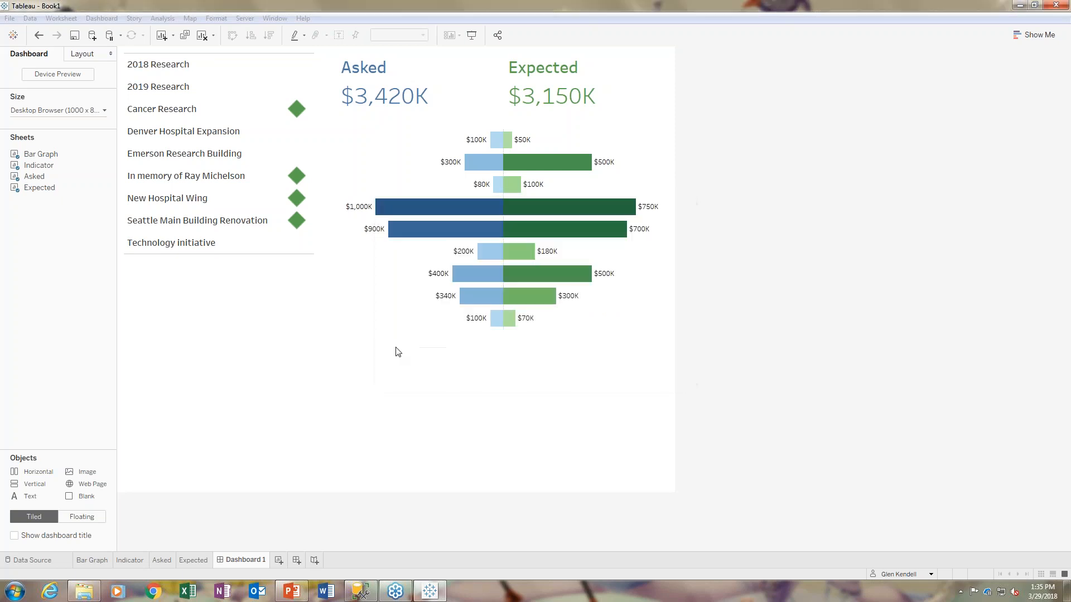
- Reduce the height of the dashboard title area so the proposal names line up with their rows in the bar graph
{"action": "left_click", "coordinate": [764, 327]}
{"action": "left_click_drag", "start_coordinate": [206, 269], "coordinate": [210, 128]}
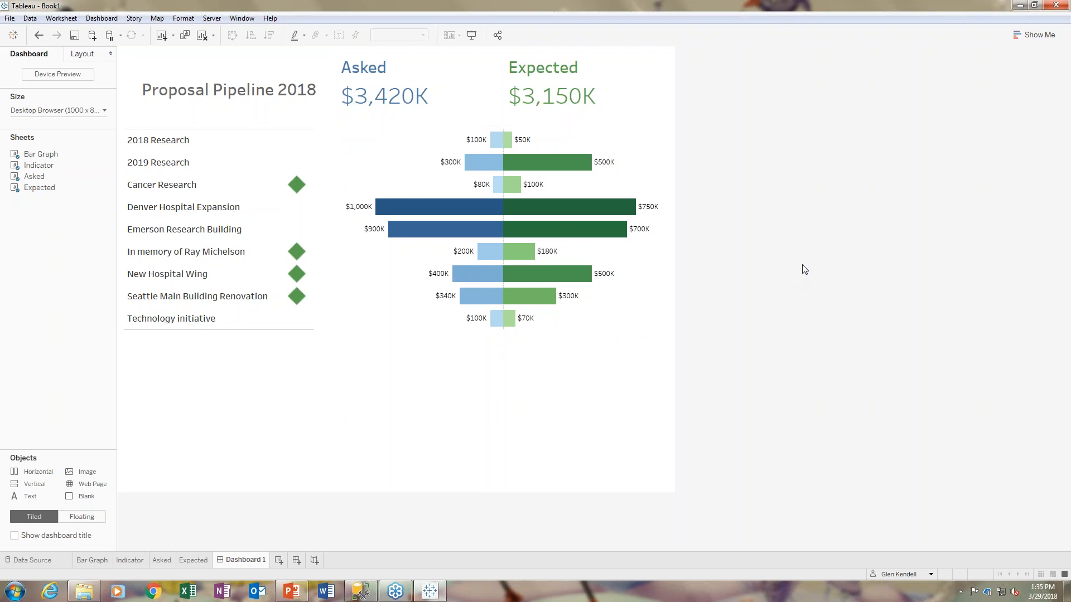
{"action": "left_click", "coordinate": [132, 561]}
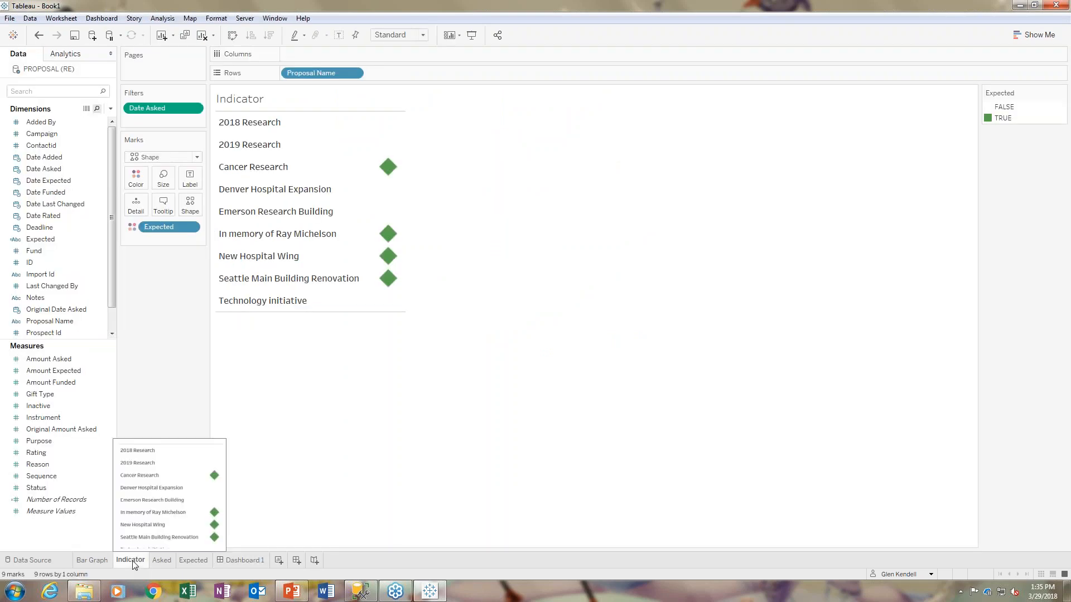
{"action": "left_click", "coordinate": [243, 560]}
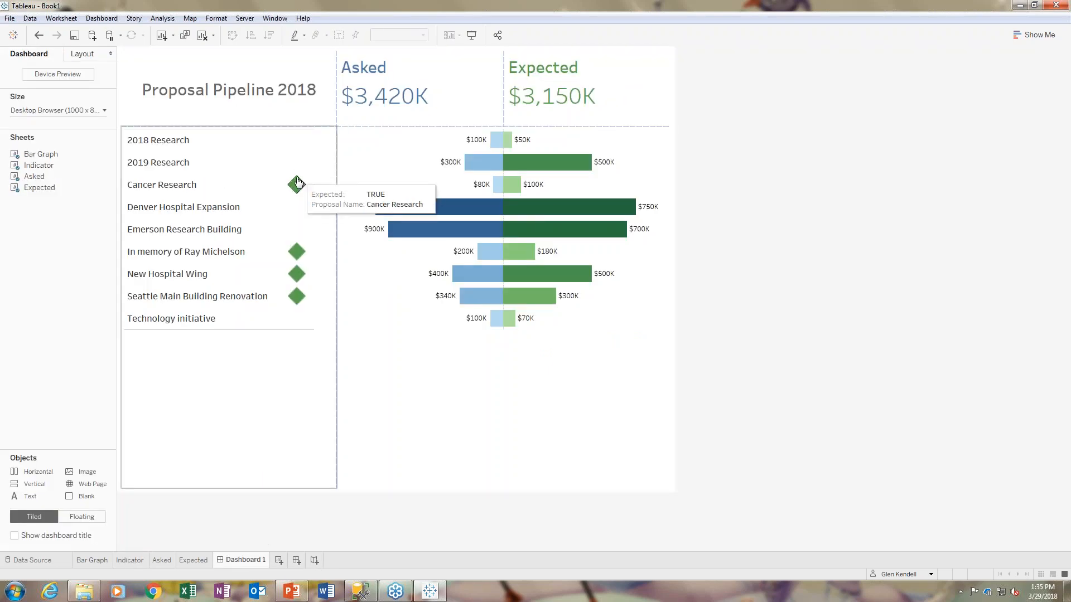
{"action": "mouse_move", "coordinate": [294, 185]}
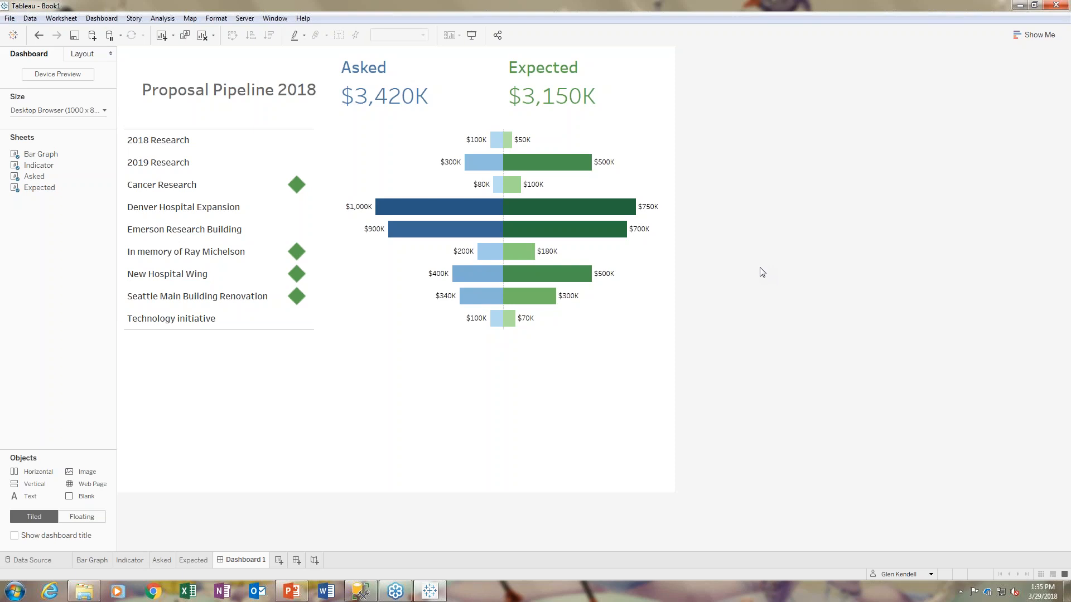
- Start a new parameter from the Indicator worksheet, named "Days Expected Within", with the Integer data type
{"action": "left_click", "coordinate": [130, 560]}
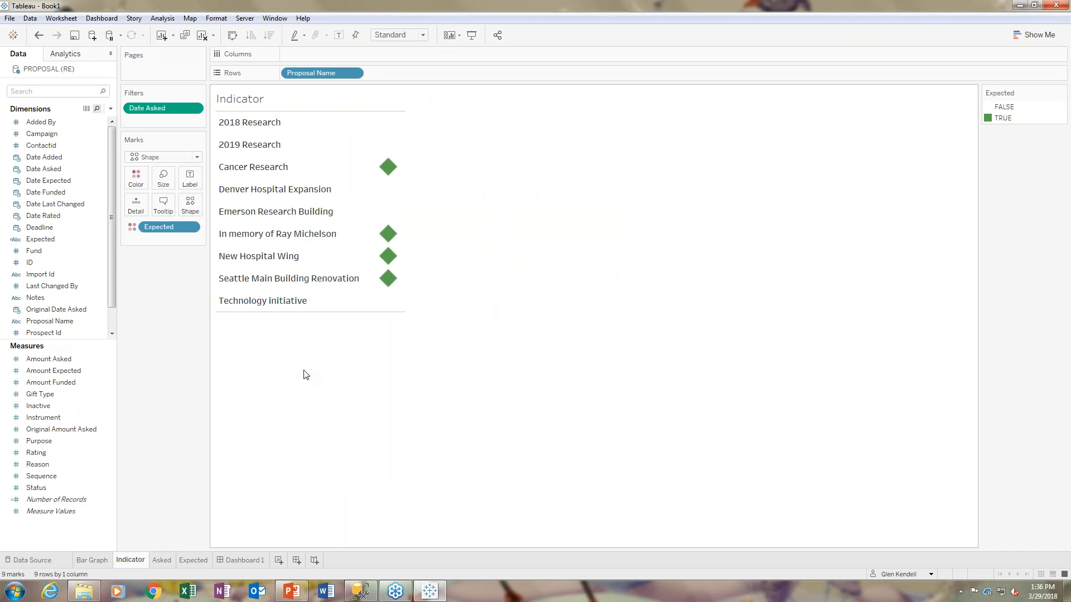
{"action": "scroll", "coordinate": [113, 323], "scroll_direction": "down", "scroll_amount": 1}
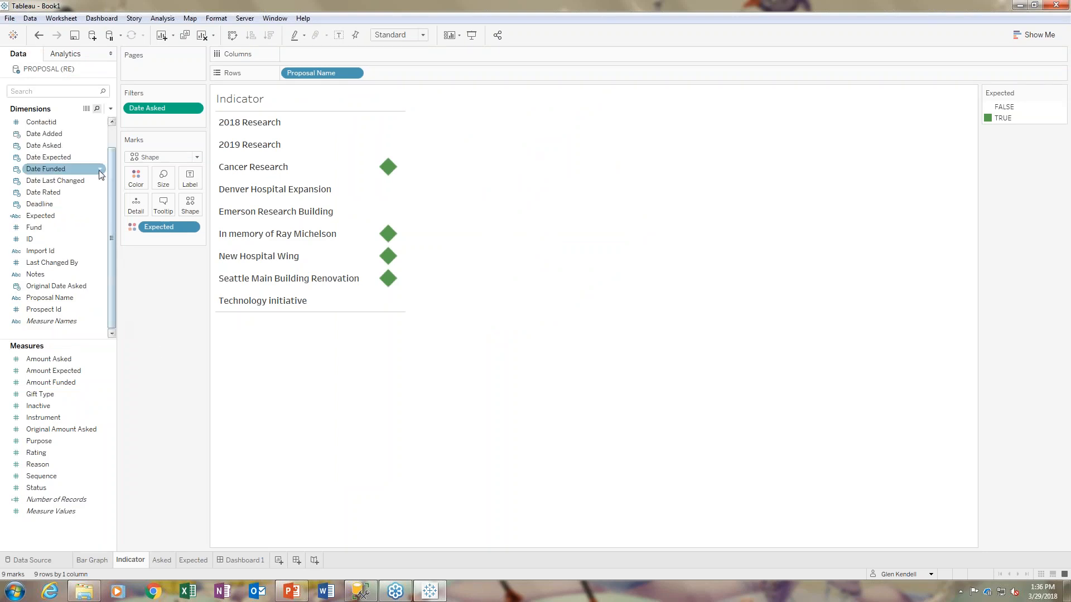
{"action": "scroll", "coordinate": [110, 145], "scroll_direction": "up", "scroll_amount": 1}
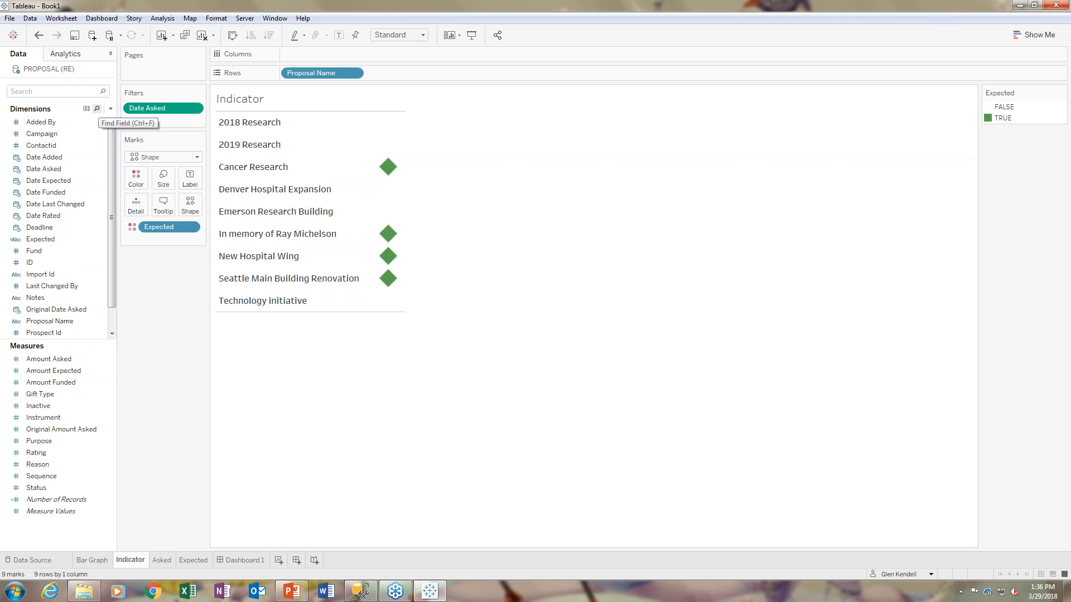
{"action": "left_click", "coordinate": [111, 109]}
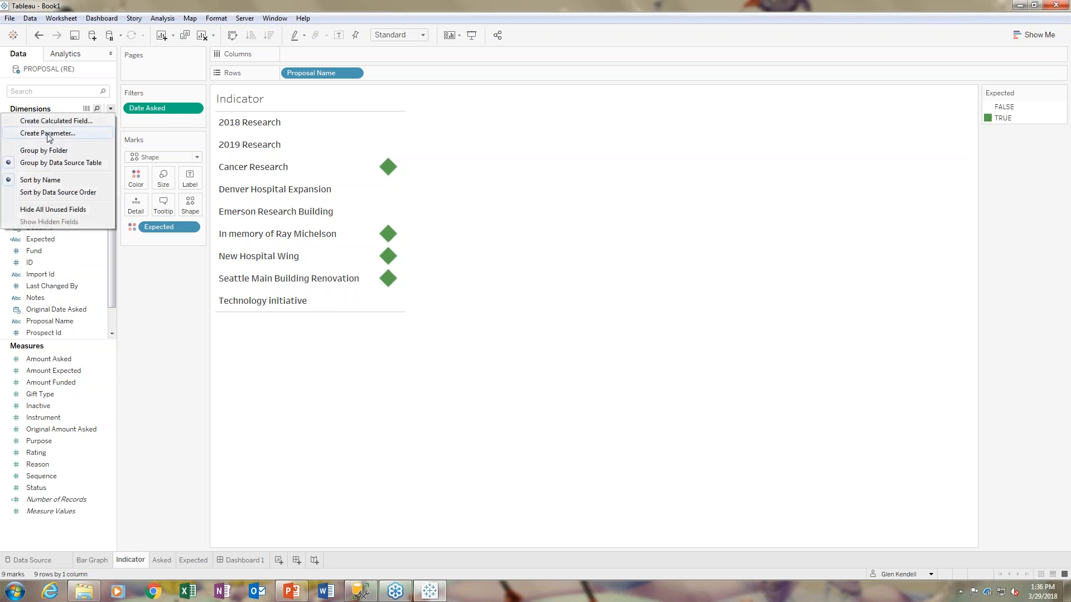
{"action": "left_click", "coordinate": [49, 128]}
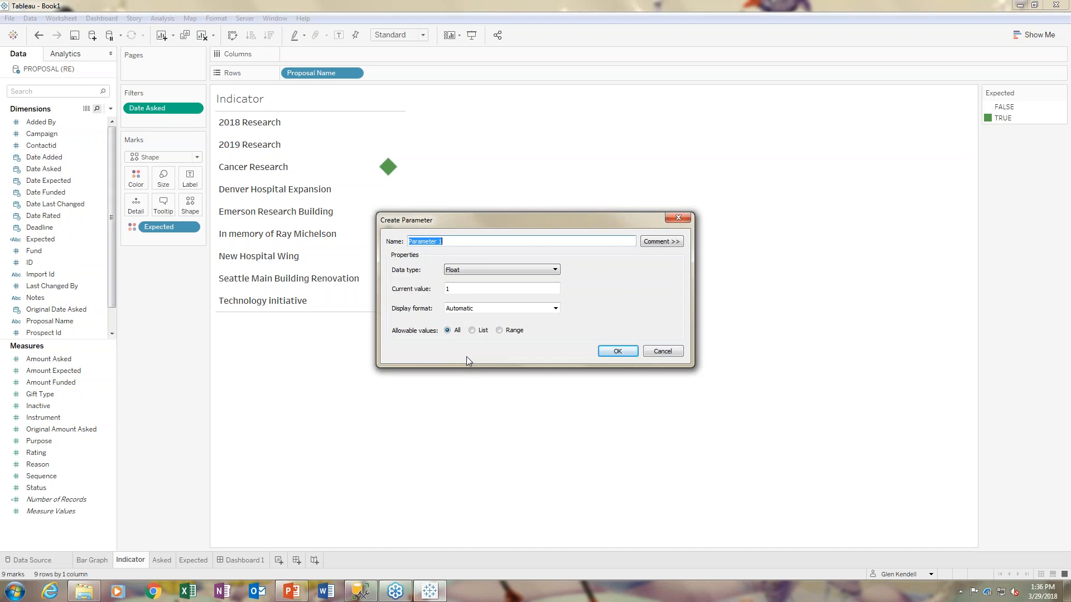
{"action": "type", "text": "Days"}
{"action": "left_click", "coordinate": [534, 269]}
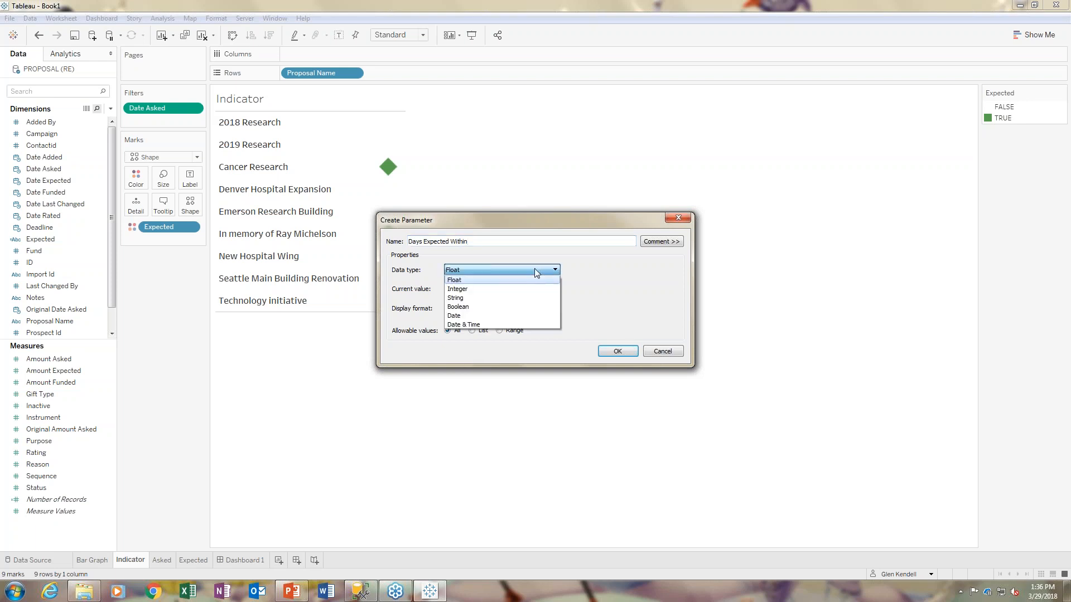
{"action": "left_click", "coordinate": [480, 290]}
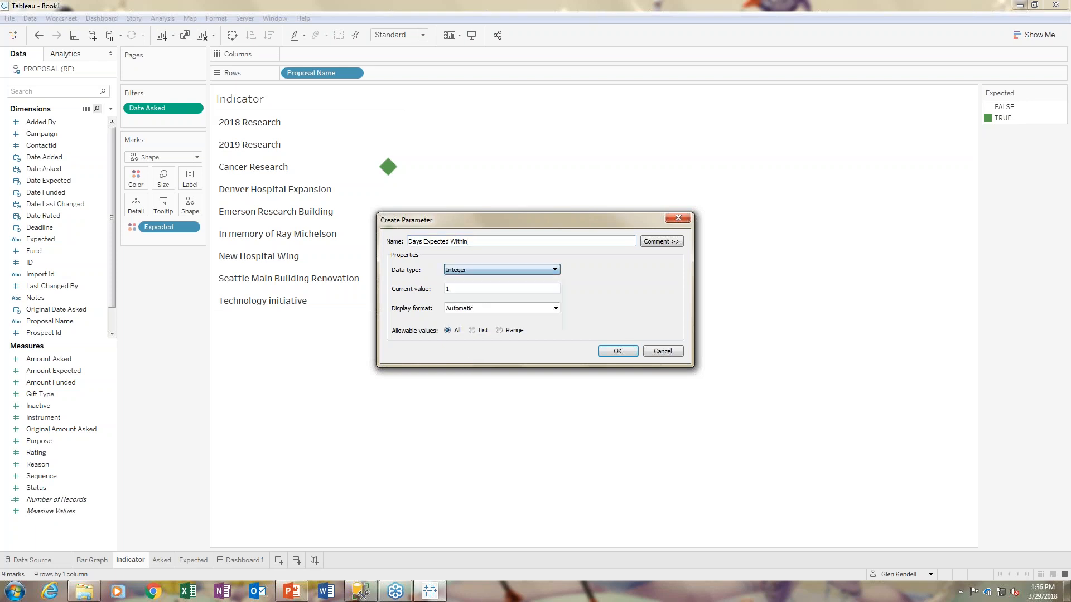
- Restrict the new parameter's allowable values to a range with minimum 1 and a maximum, save it, and show its control on the Indicator sheet
{"action": "left_click", "coordinate": [500, 330]}
{"action": "left_click", "coordinate": [416, 366]}
{"action": "left_click", "coordinate": [418, 380]}
{"action": "left_click", "coordinate": [438, 382]}
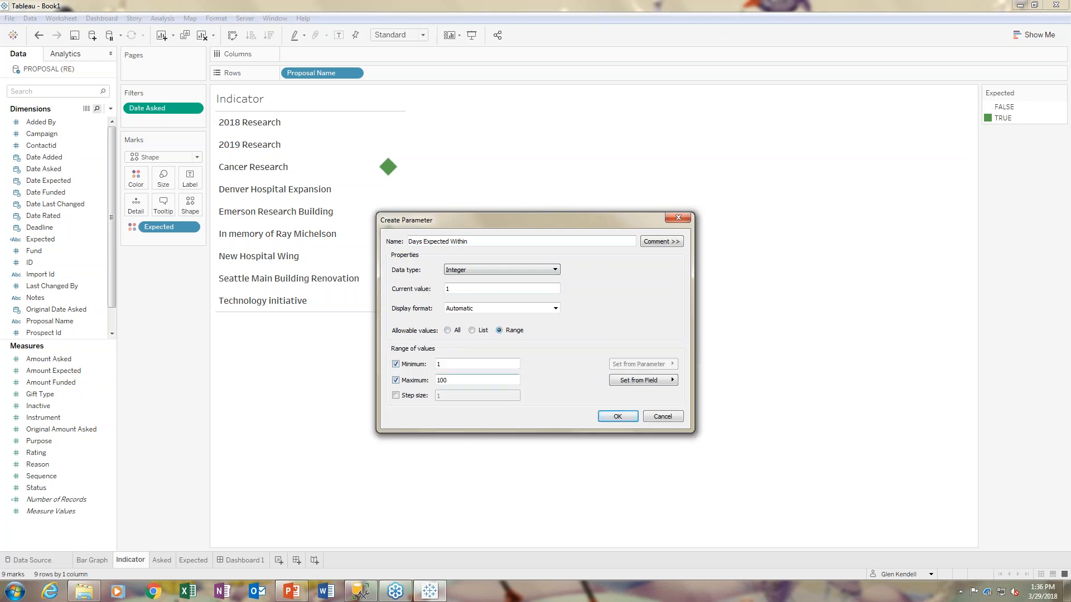
{"action": "double_click", "coordinate": [442, 380]}
{"action": "type", "text": "365"}
{"action": "left_click_drag", "start_coordinate": [477, 381], "coordinate": [406, 384]}
{"action": "type", "text": "1"}
{"action": "left_click", "coordinate": [619, 418]}
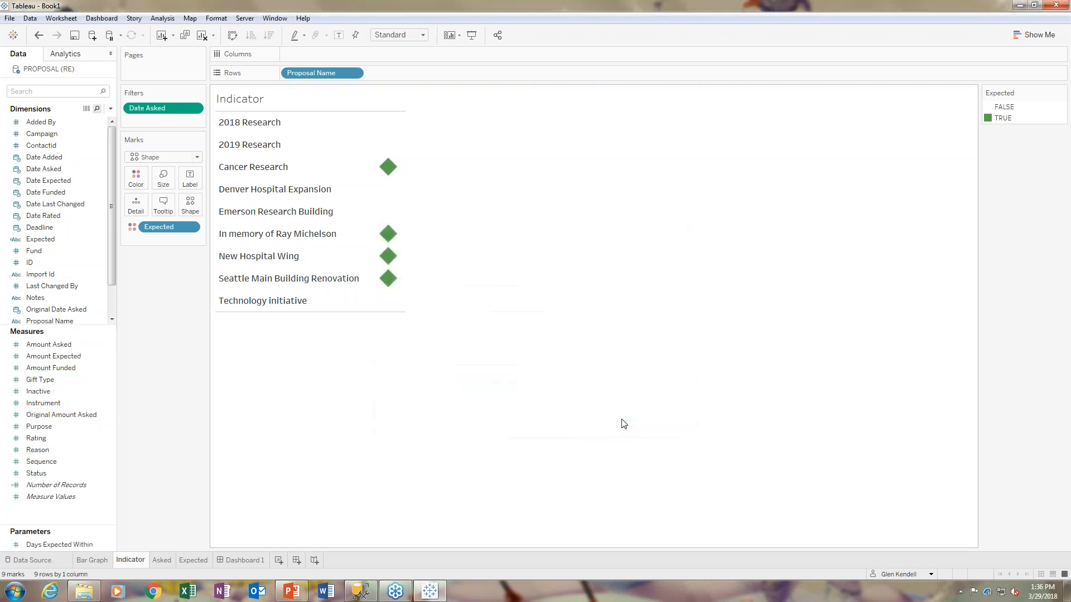
{"action": "left_click", "coordinate": [109, 548]}
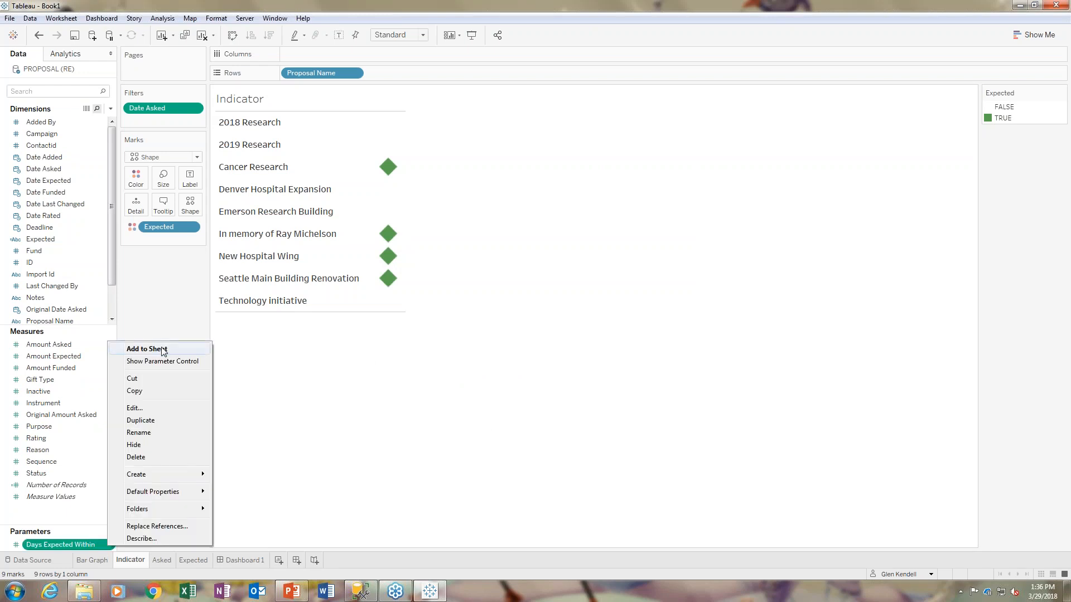
{"action": "left_click", "coordinate": [158, 363]}
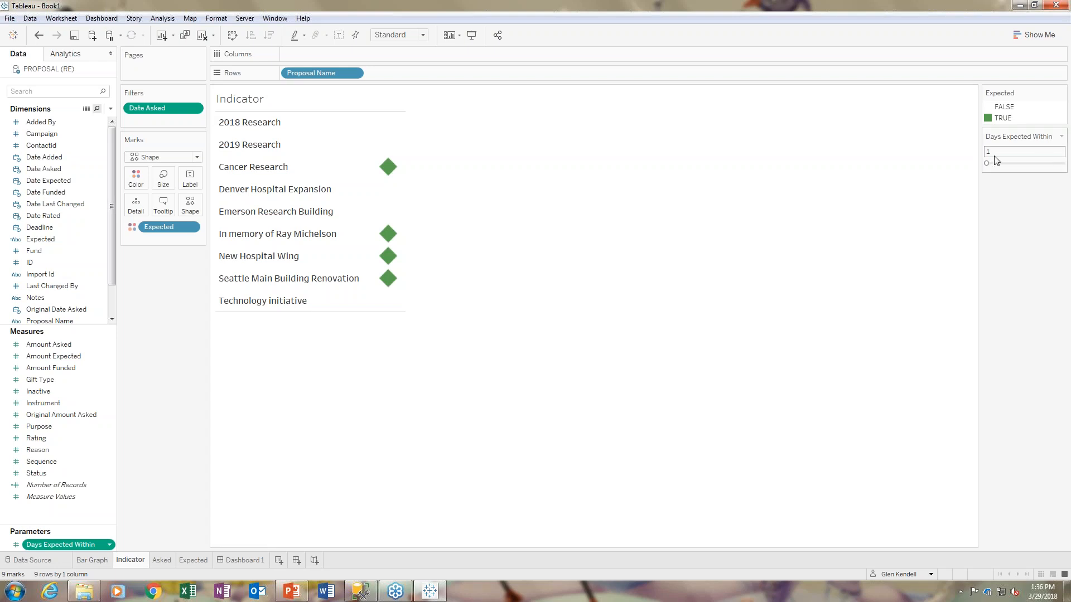
- Edit the Expected calculated field so the date difference is compared with [Days Expected Within] instead of a fixed number of days
{"action": "right_click", "coordinate": [53, 239]}
{"action": "left_click", "coordinate": [80, 307]}
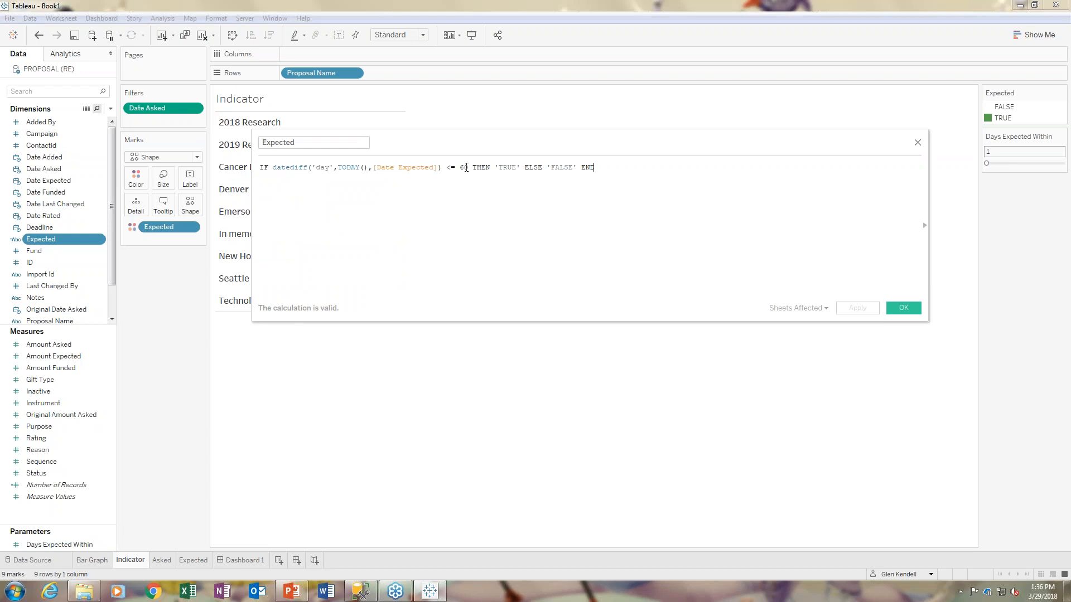
{"action": "key", "text": "BackSpace"}
{"action": "key", "text": "BackSpace"}
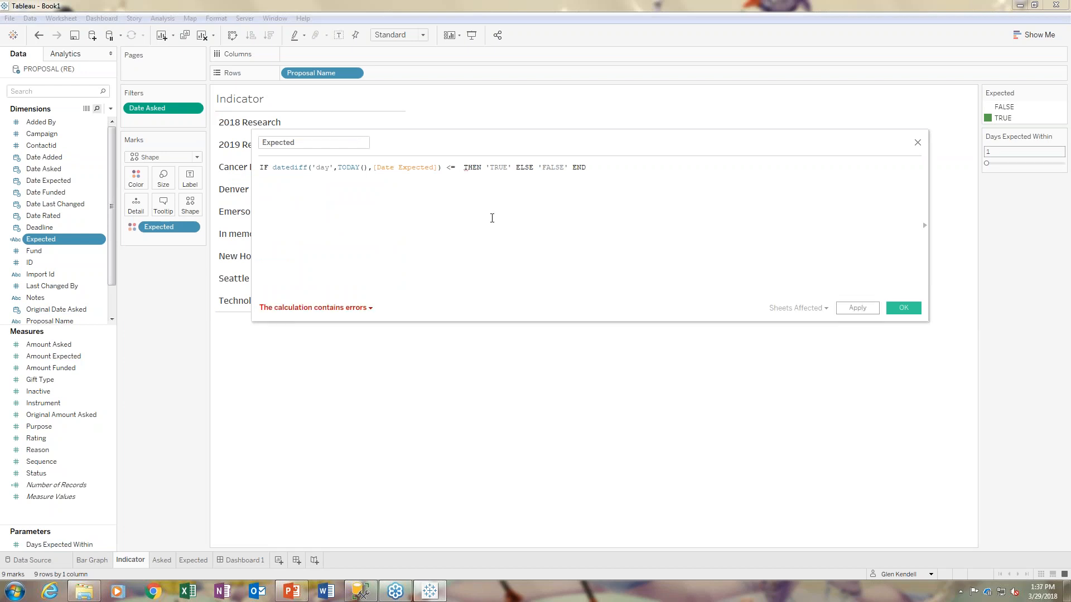
{"action": "type", "text": "[d"}
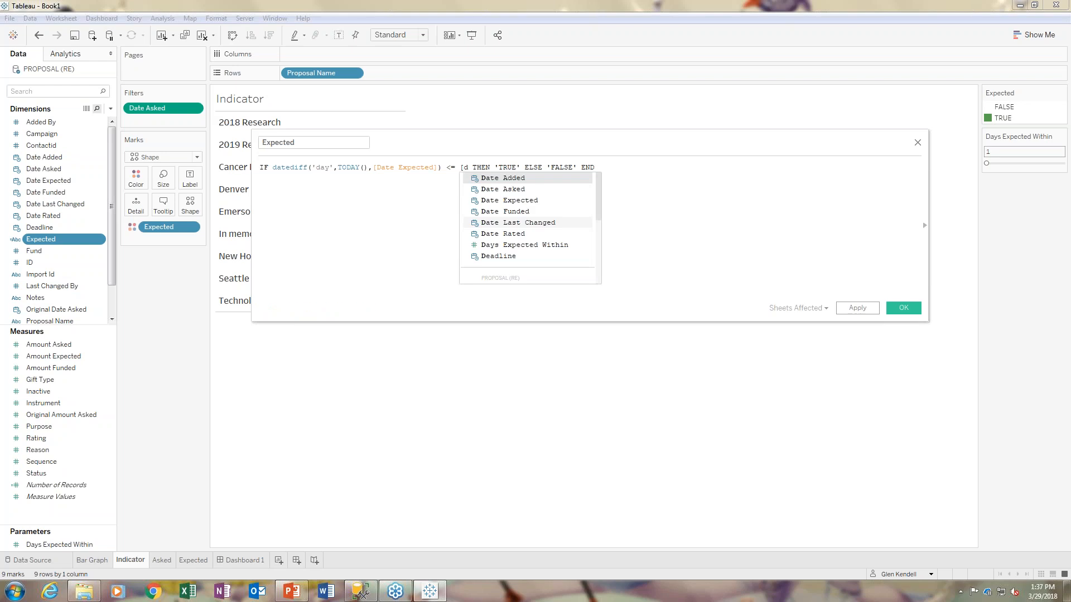
{"action": "double_click", "coordinate": [520, 245]}
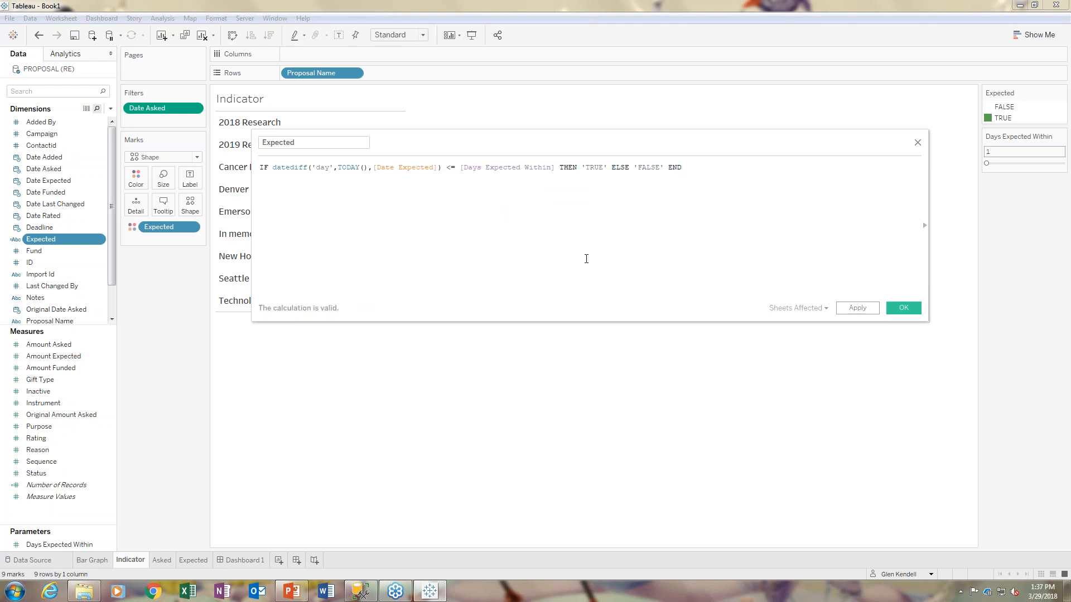
{"action": "left_click", "coordinate": [905, 309]}
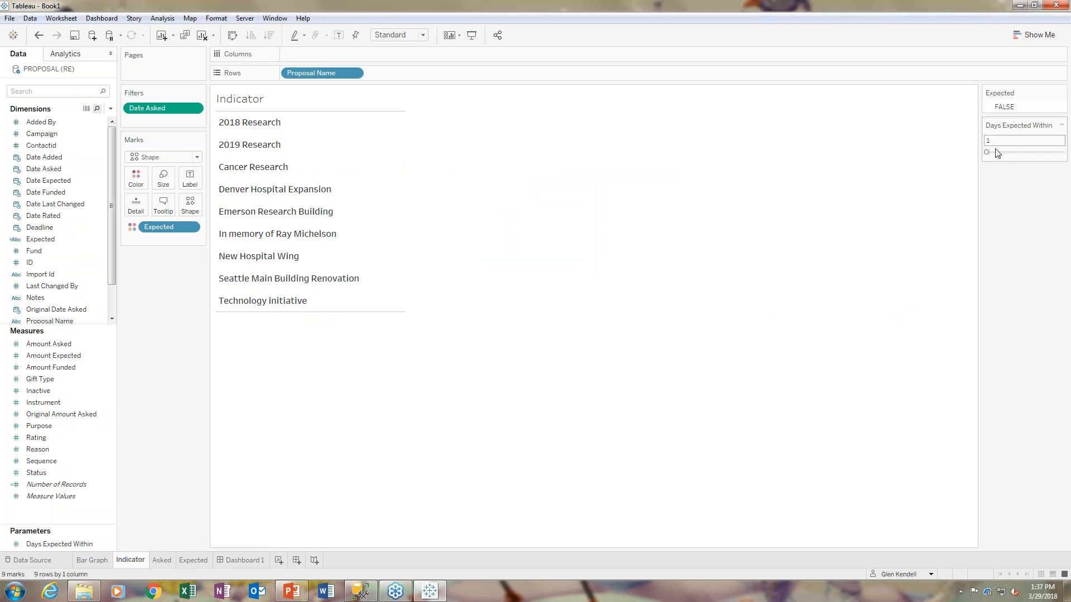
- Try out the Days Expected Within slider by moving it to 45 days
{"action": "left_click", "coordinate": [1067, 21]}
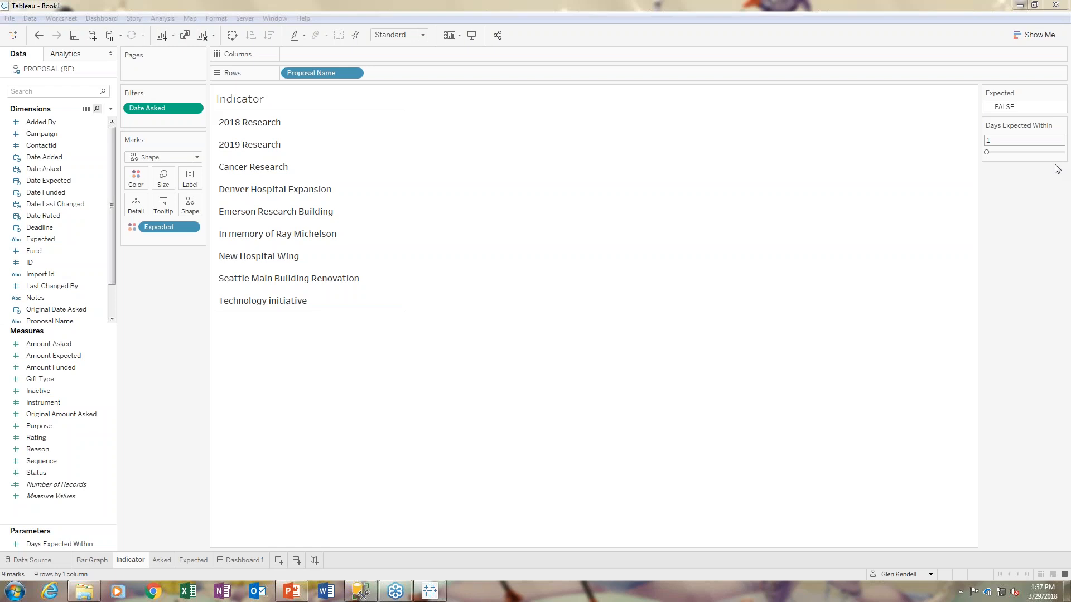
{"action": "left_click", "coordinate": [1002, 144]}
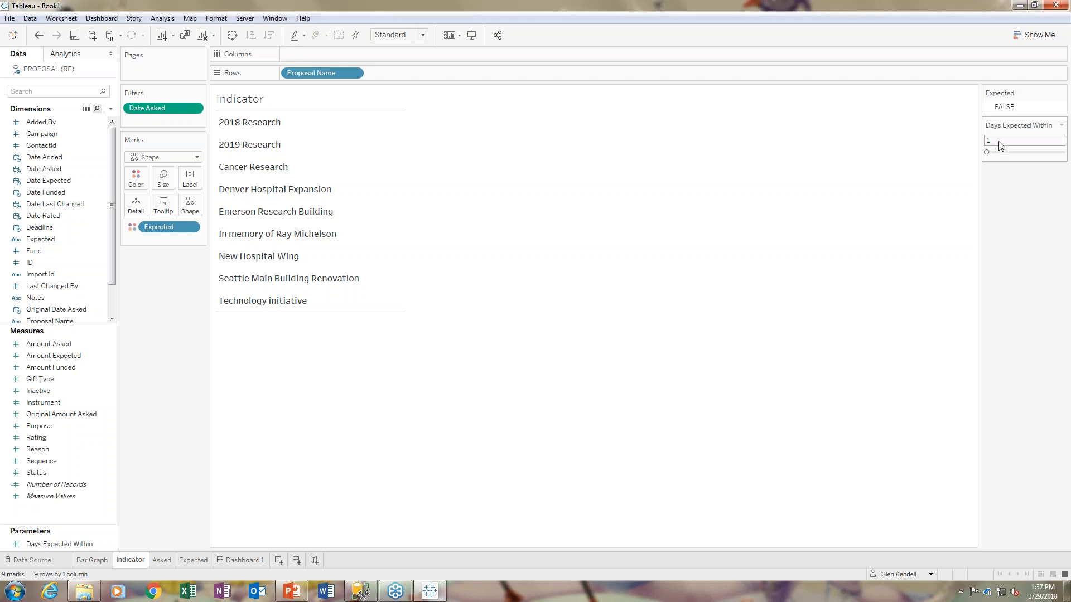
{"action": "left_click", "coordinate": [1062, 125]}
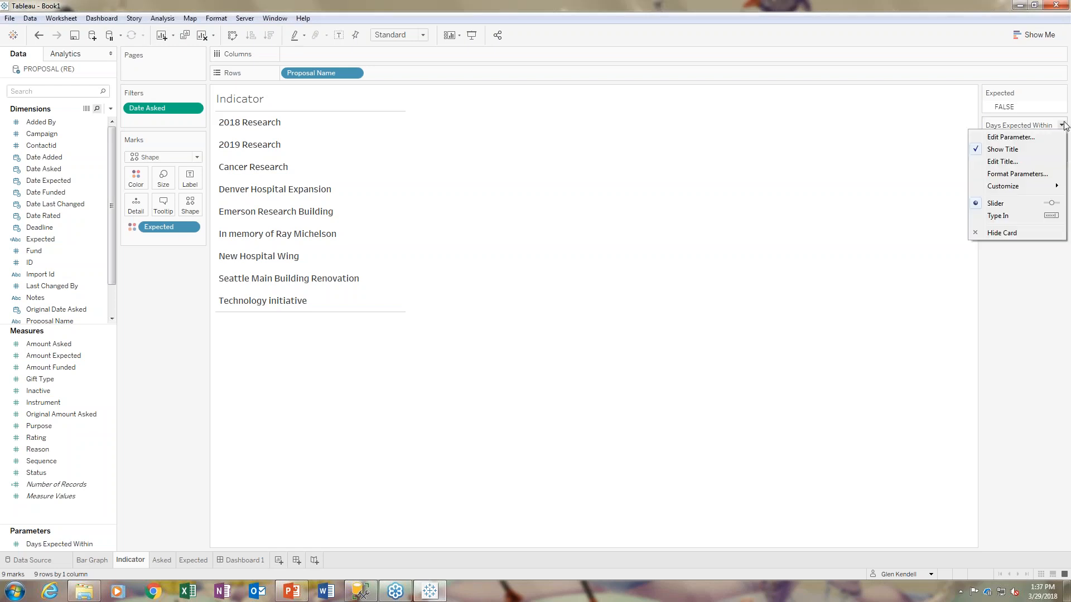
{"action": "left_click", "coordinate": [1016, 270]}
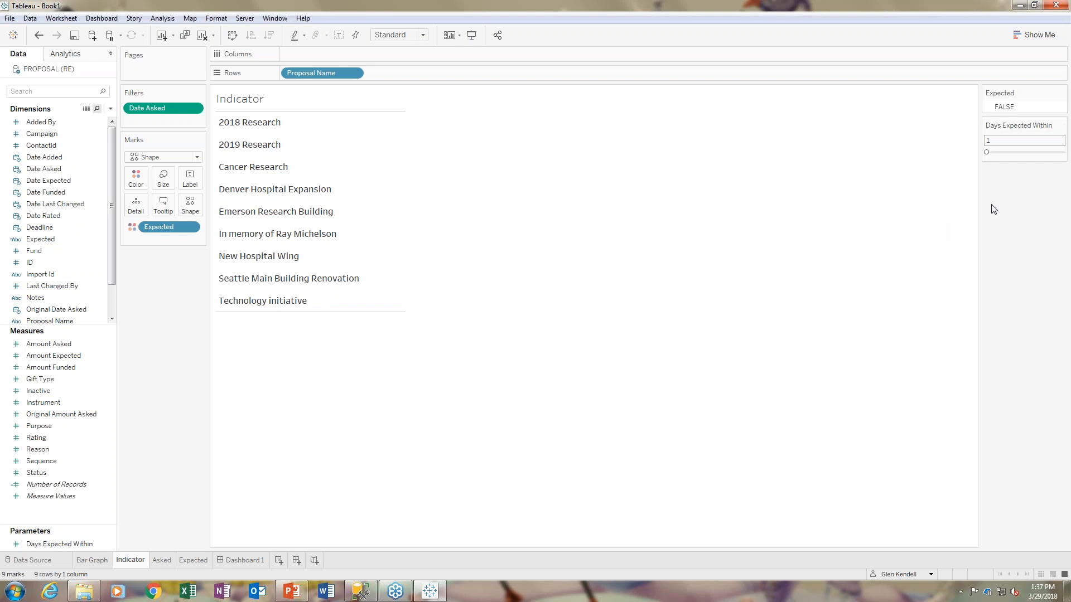
{"action": "left_click_drag", "start_coordinate": [986, 151], "coordinate": [1005, 166]}
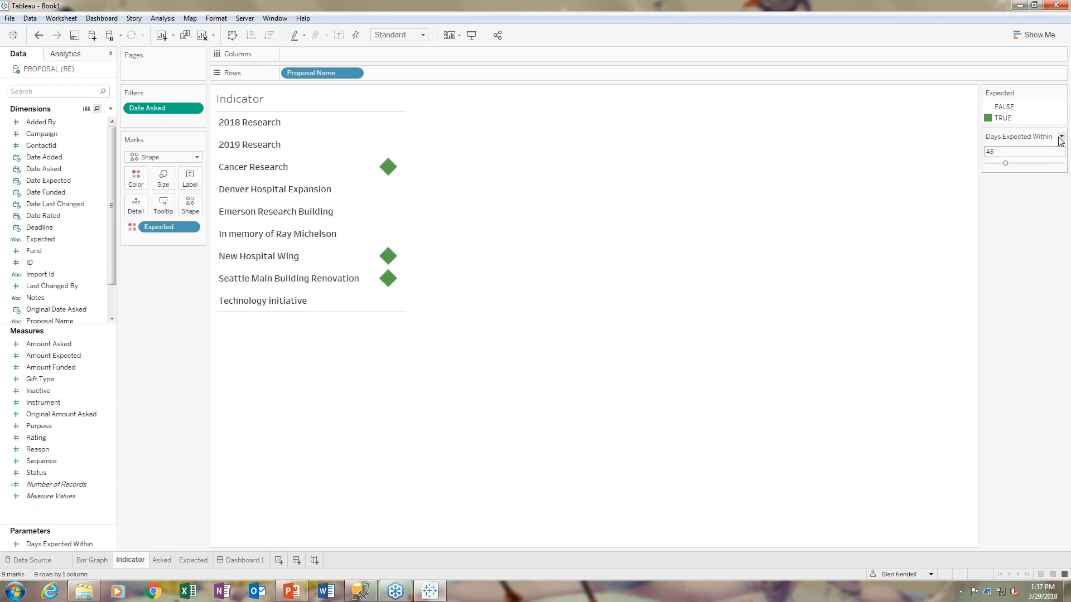
- Switch the Days Expected Within control to Type In and set its value to 90
{"action": "left_click", "coordinate": [1061, 138]}
{"action": "left_click", "coordinate": [1016, 229]}
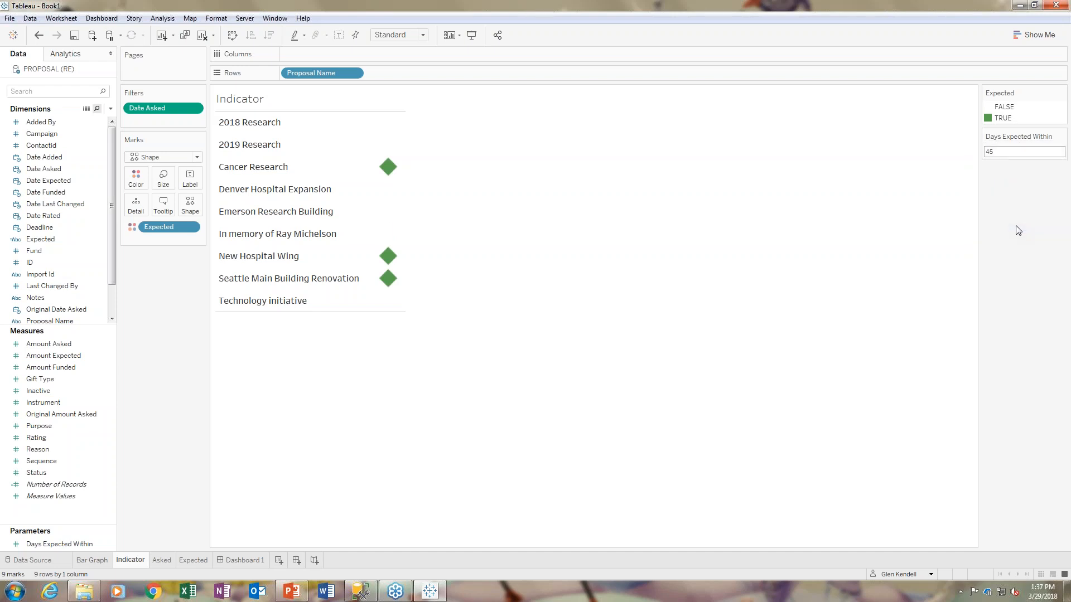
{"action": "double_click", "coordinate": [1005, 151]}
{"action": "type", "text": "90"}
{"action": "key", "text": "Return"}
- Set the title font size of the Days Expected Within parameter control to 11
{"action": "mouse_move", "coordinate": [1062, 138]}
{"action": "left_click", "coordinate": [1061, 137]}
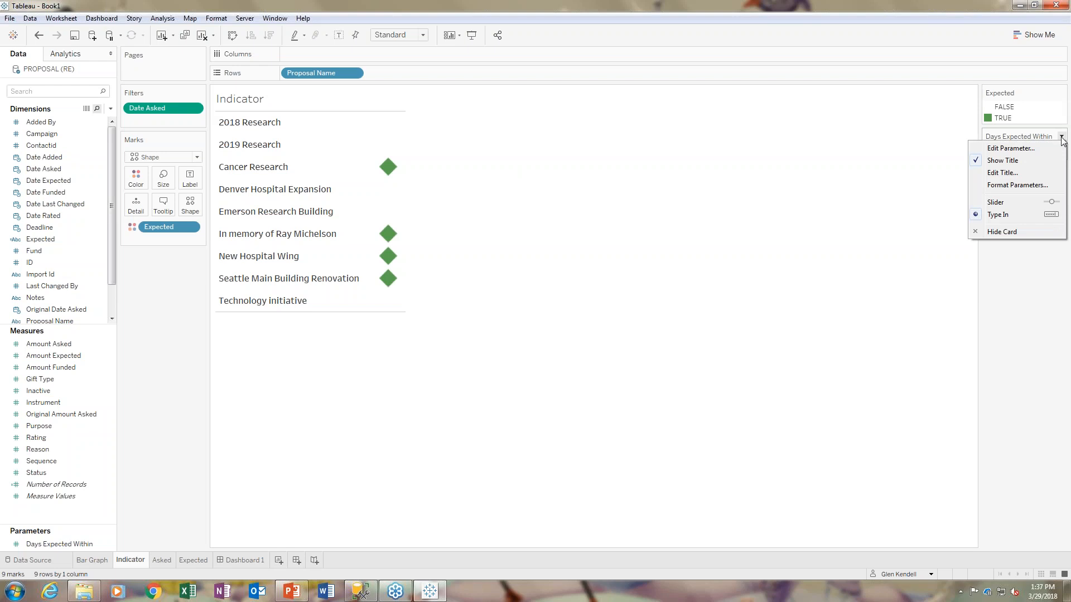
{"action": "left_click", "coordinate": [1016, 185]}
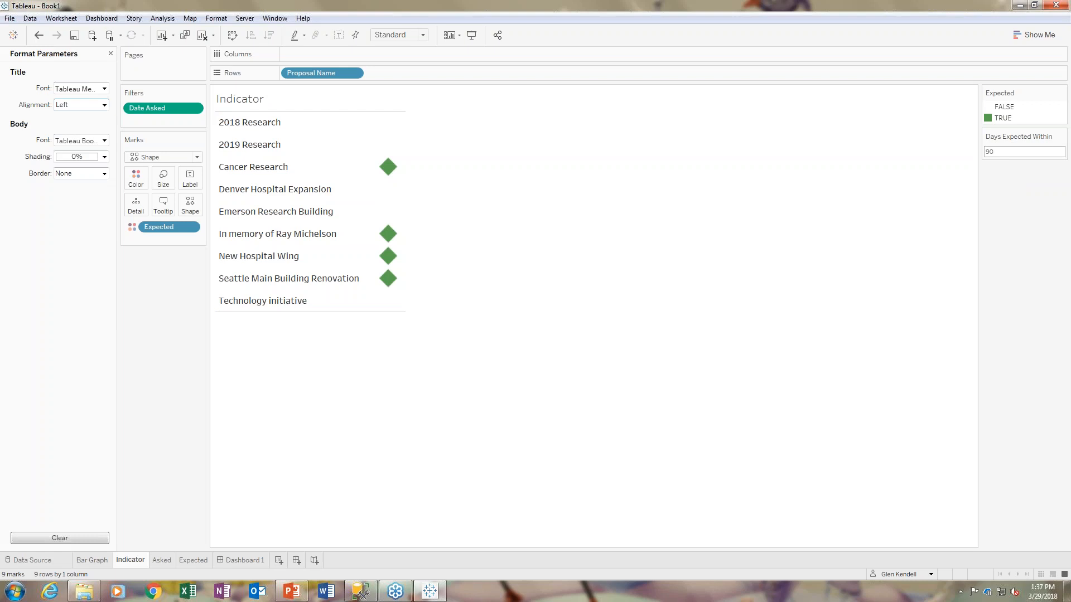
{"action": "left_click", "coordinate": [103, 89]}
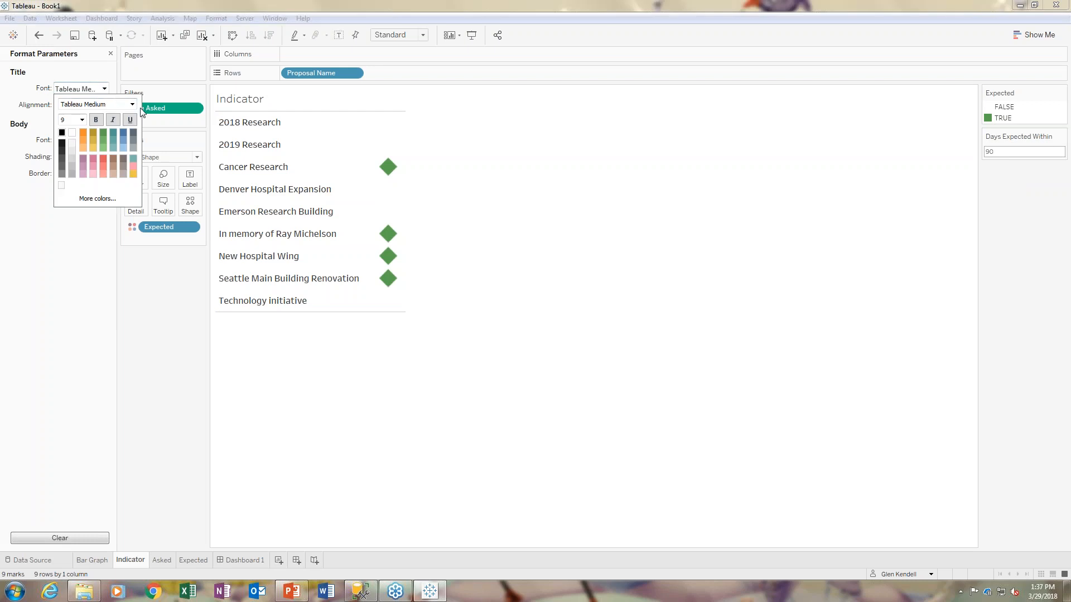
{"action": "left_click", "coordinate": [82, 120]}
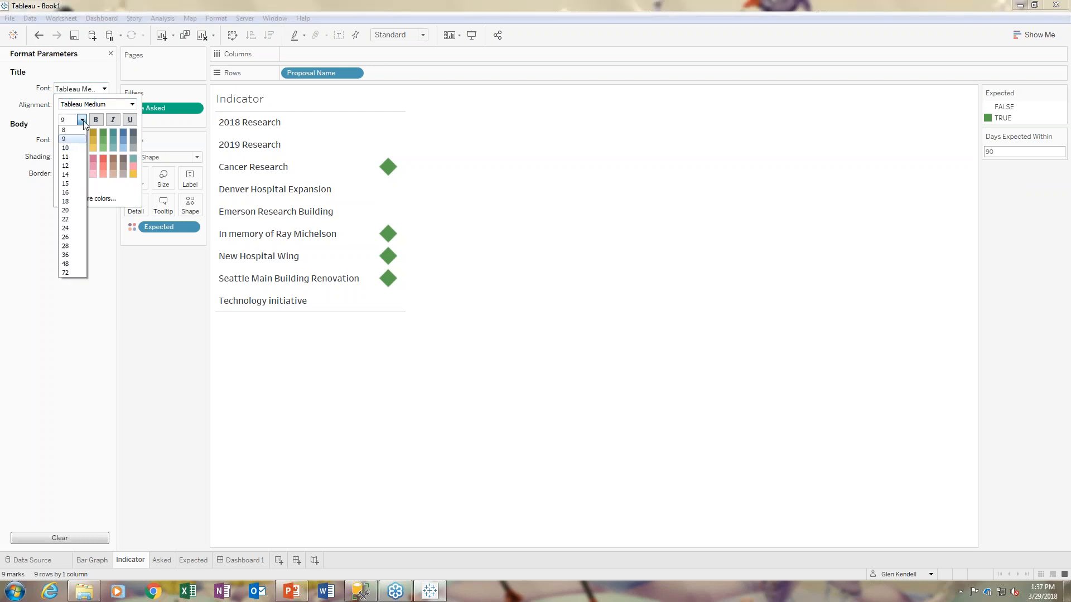
{"action": "left_click", "coordinate": [74, 157]}
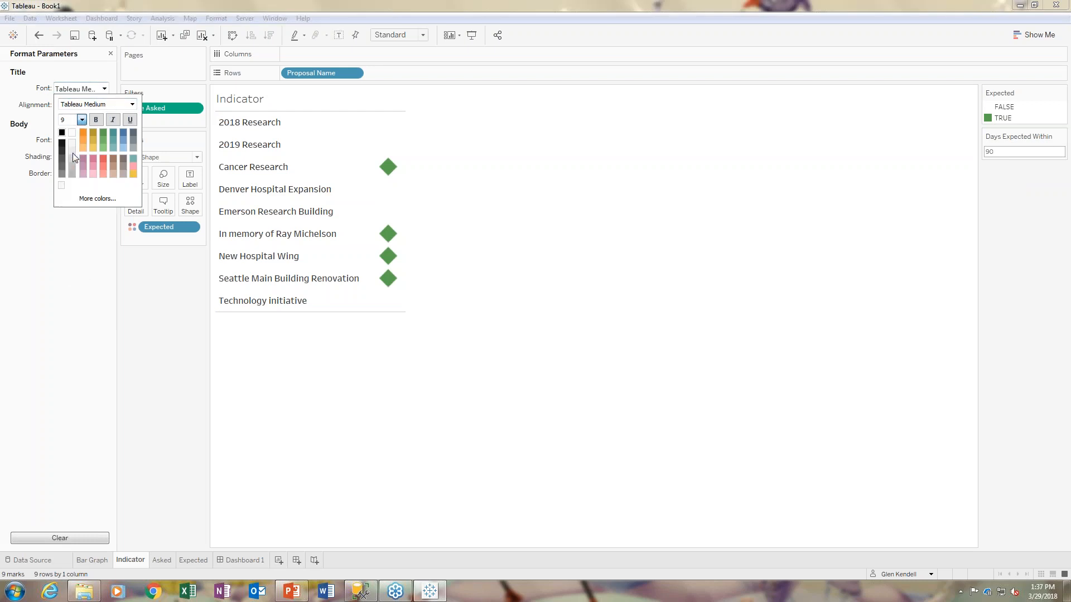
{"action": "left_click", "coordinate": [1014, 176]}
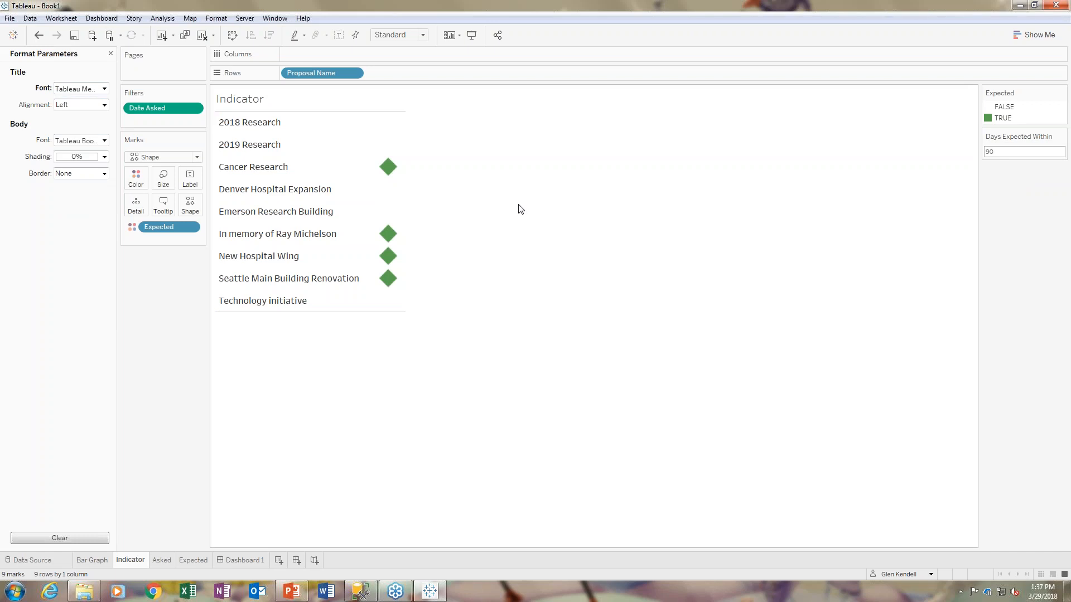
- Choose a larger body font size for the Days Expected Within parameter control
{"action": "left_click", "coordinate": [103, 140]}
{"action": "left_click", "coordinate": [82, 172]}
{"action": "left_click", "coordinate": [70, 213]}
{"action": "left_click", "coordinate": [655, 183]}
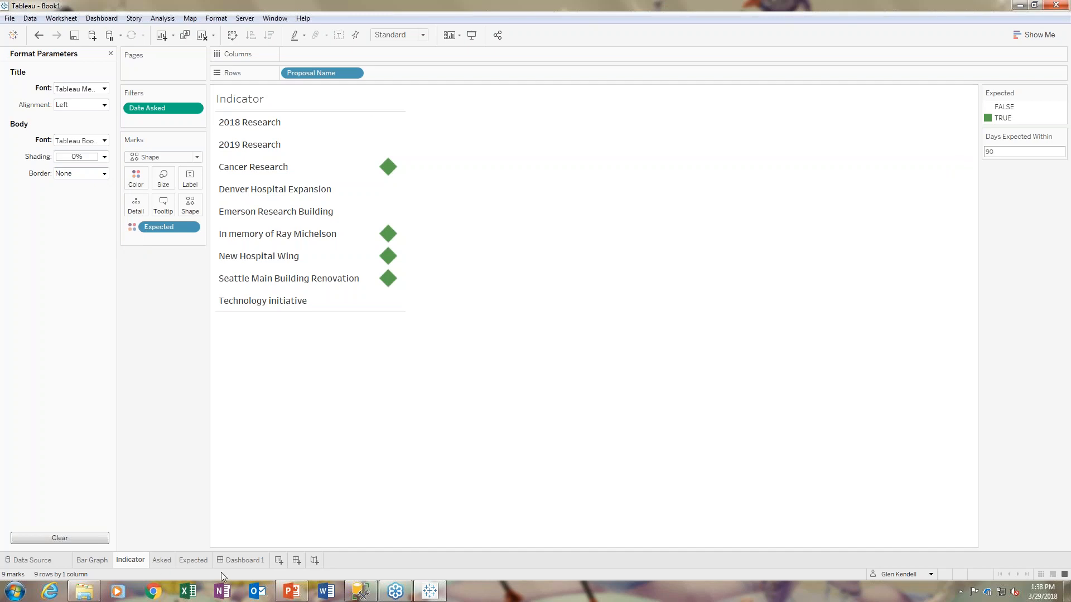
- On Dashboard 1, close the parameter formatting options and add the Indicator sheet's Days Expected Within parameter control
{"action": "left_click", "coordinate": [243, 561]}
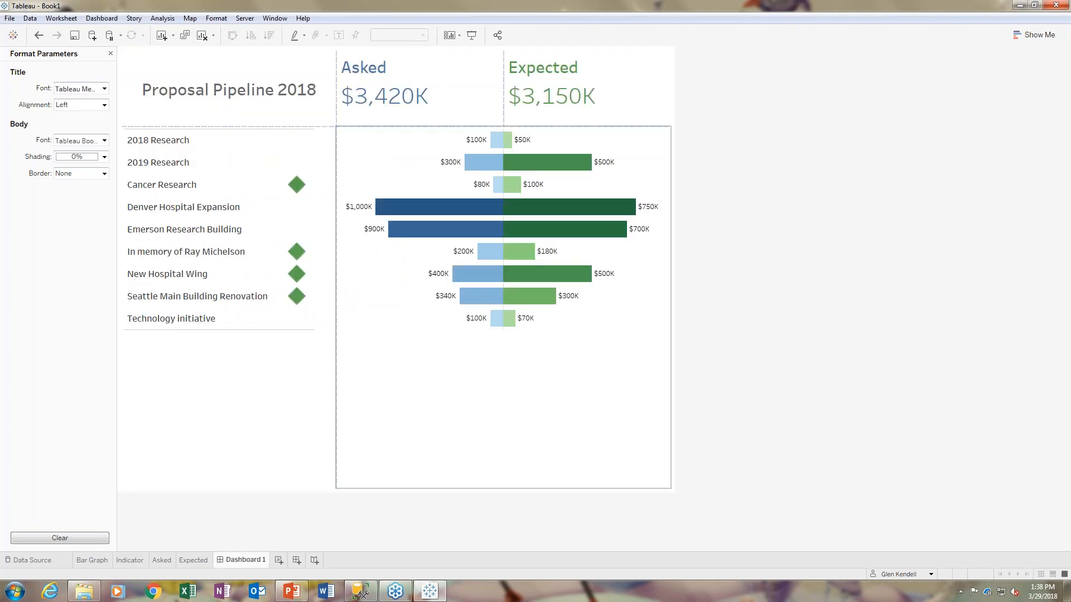
{"action": "left_click", "coordinate": [110, 54]}
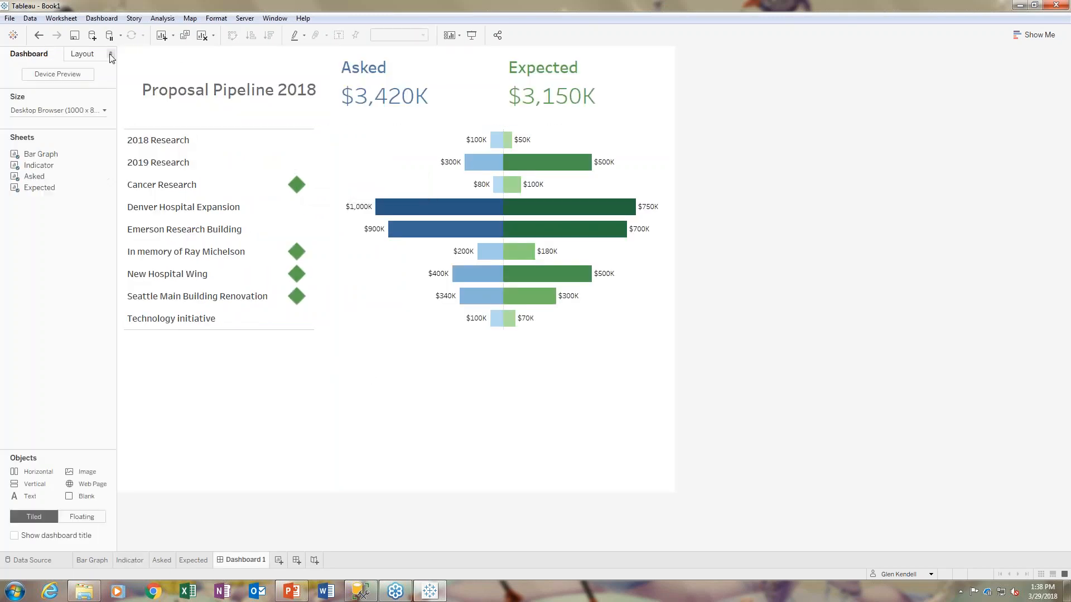
{"action": "left_click_drag", "start_coordinate": [81, 472], "coordinate": [146, 557]}
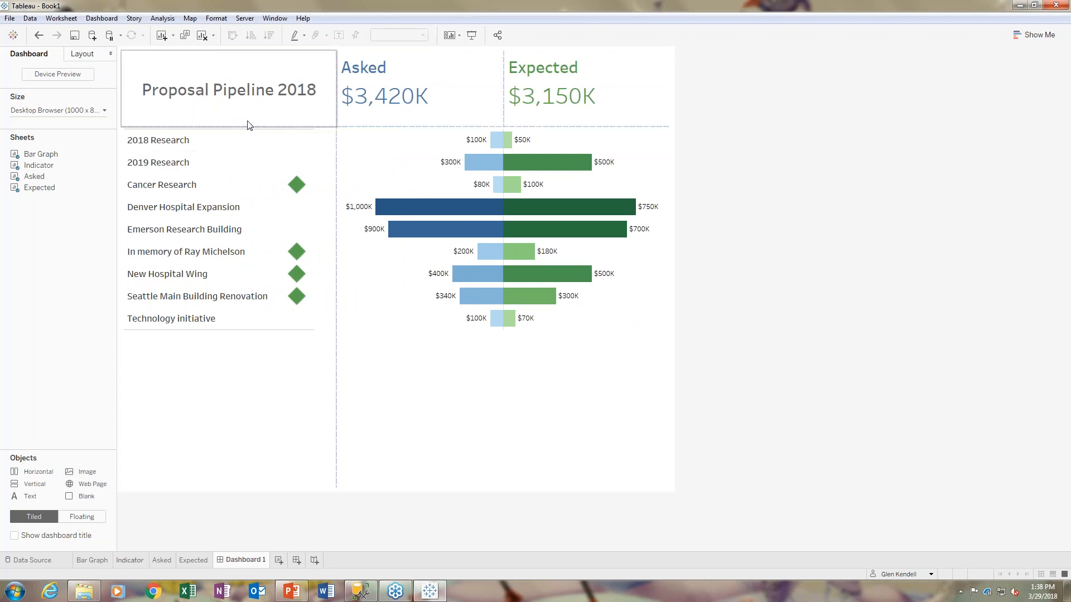
{"action": "mouse_move", "coordinate": [72, 166]}
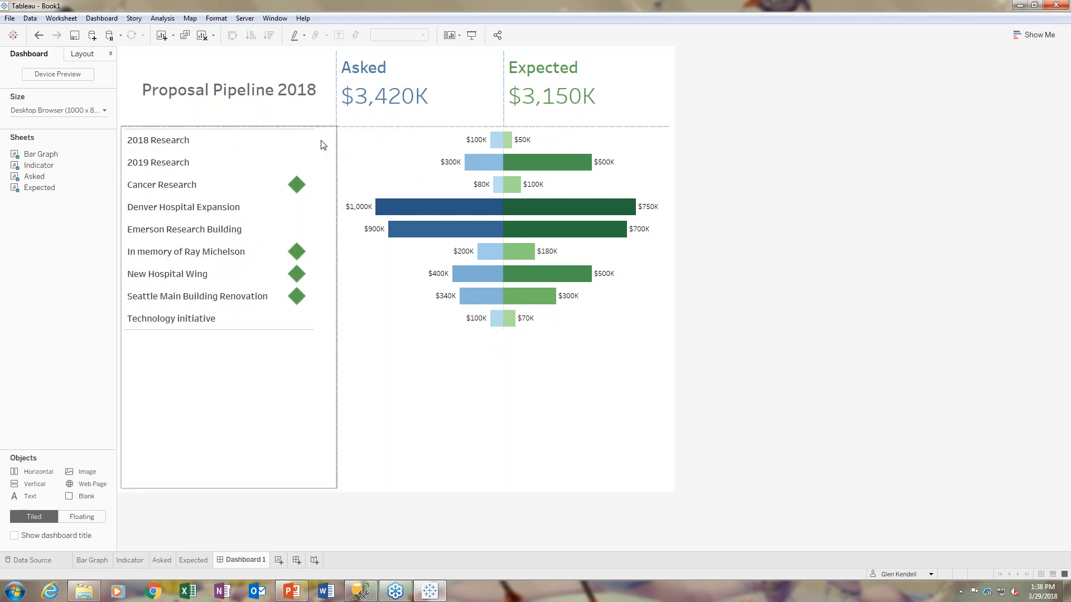
{"action": "left_click", "coordinate": [297, 140]}
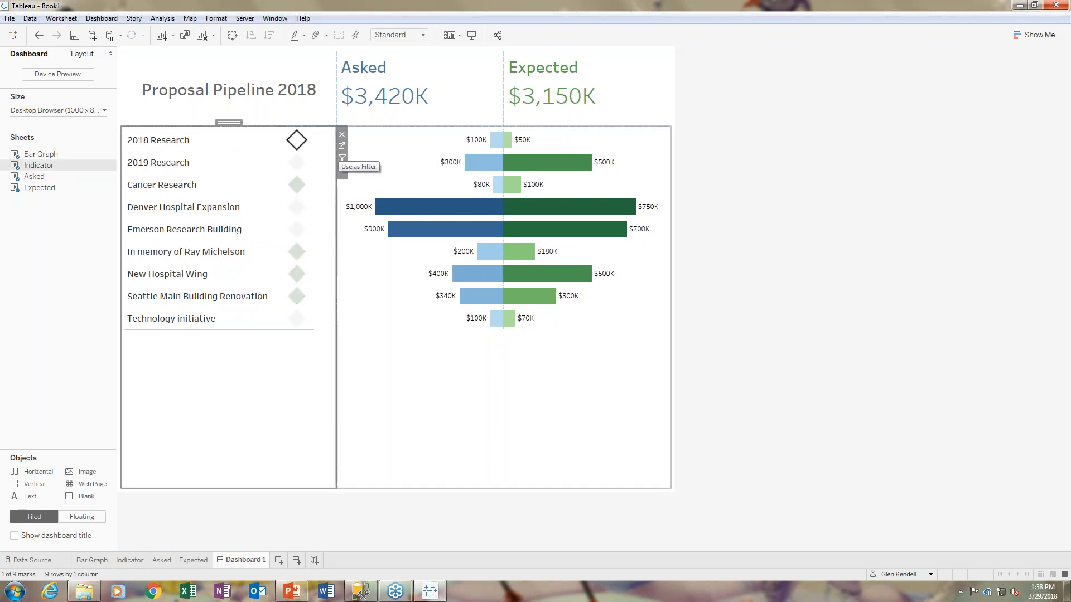
{"action": "left_click", "coordinate": [341, 170]}
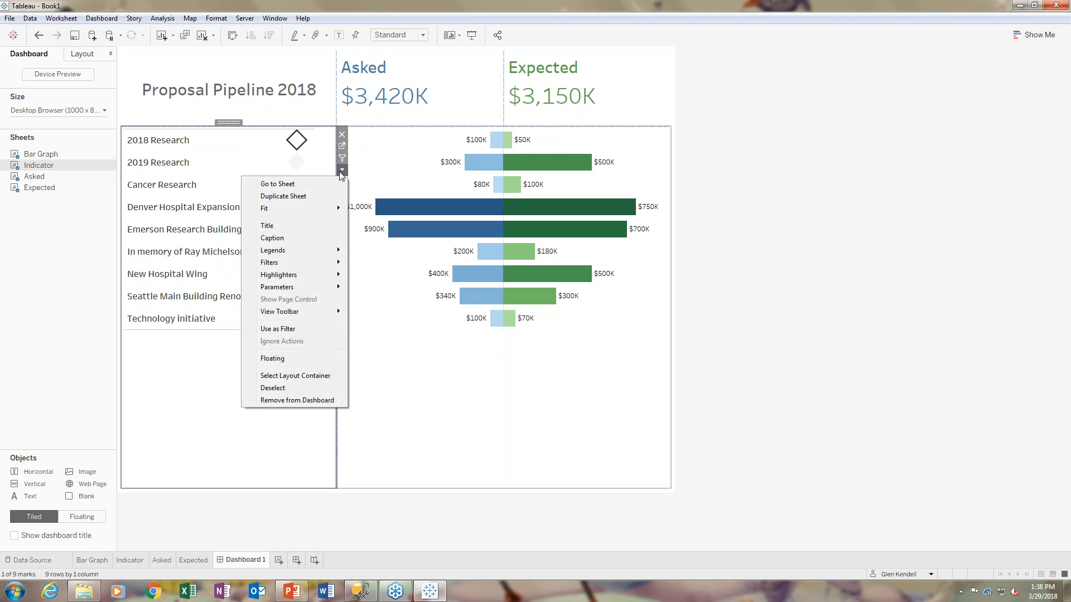
{"action": "mouse_move", "coordinate": [305, 294]}
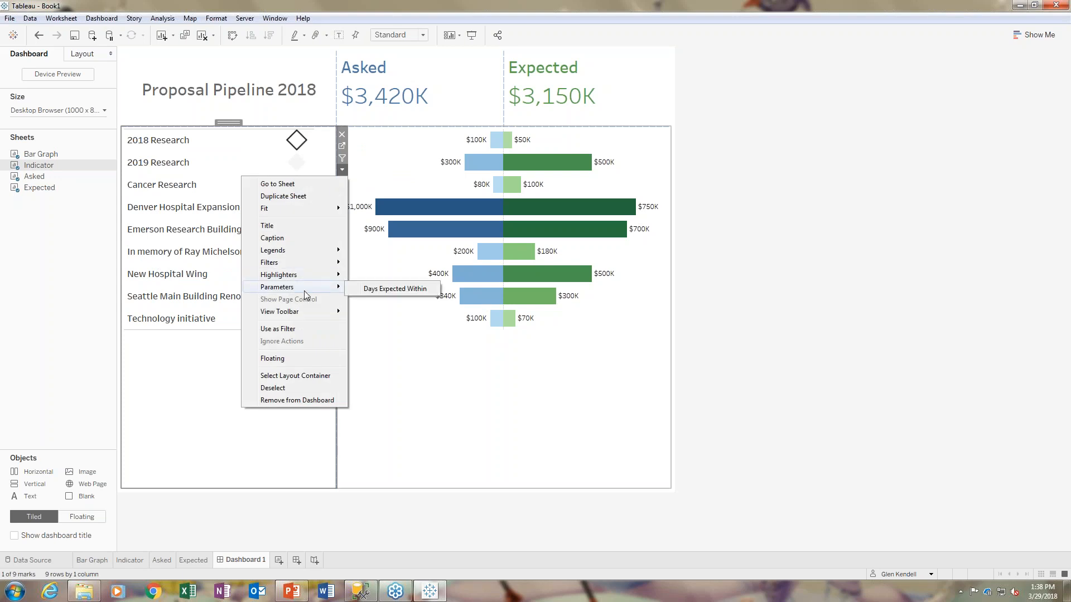
{"action": "left_click", "coordinate": [410, 294]}
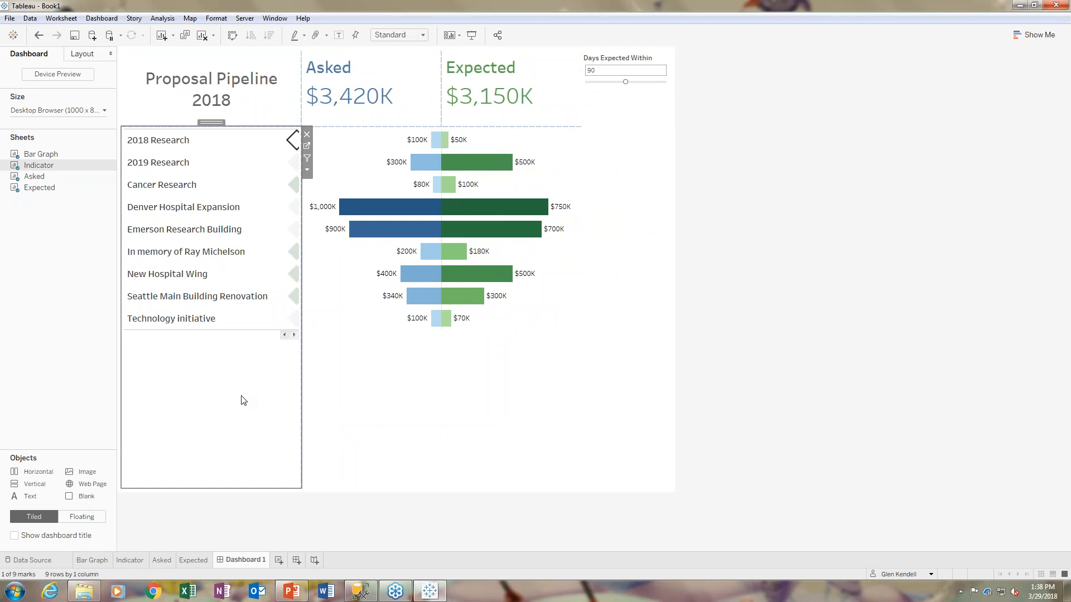
- Move the Days Expected Within control between the Proposal Pipeline 2018 title and the Indicator list on the dashboard
{"action": "left_click", "coordinate": [612, 124]}
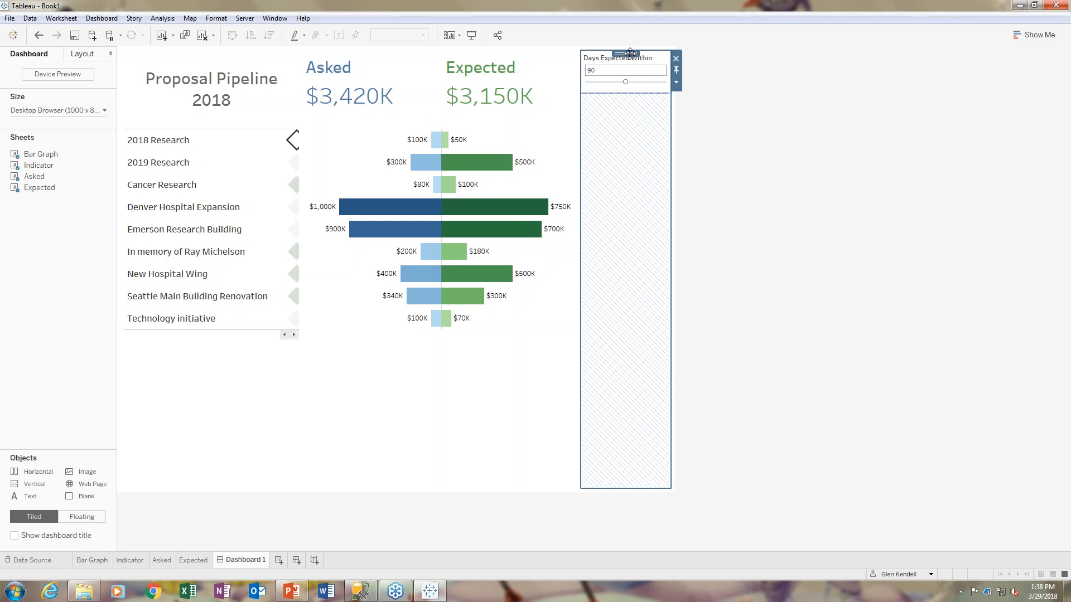
{"action": "left_click_drag", "start_coordinate": [631, 53], "coordinate": [232, 115]}
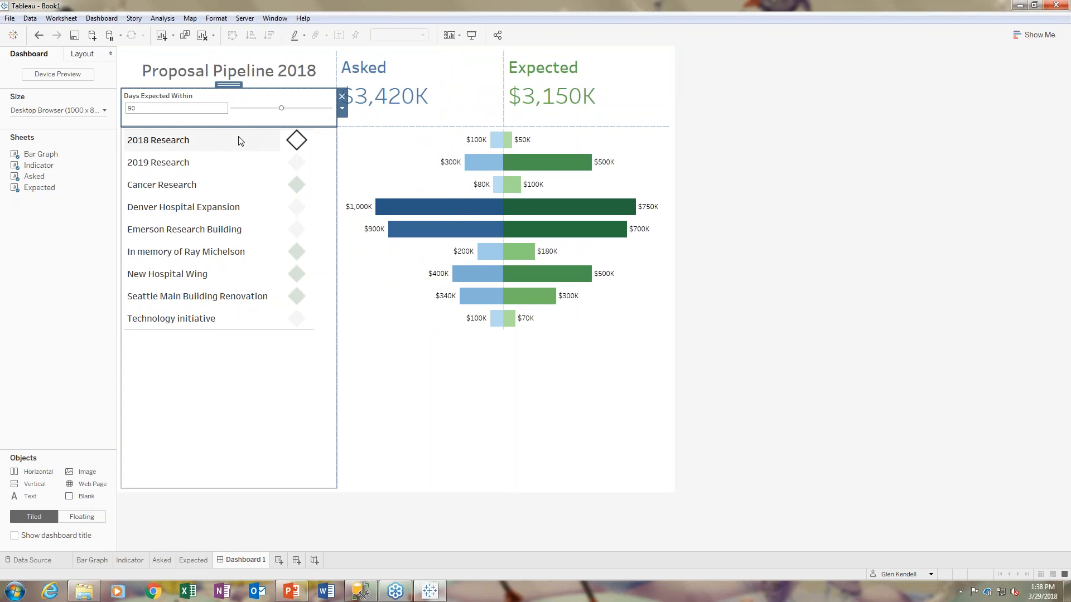
{"action": "left_click", "coordinate": [773, 261]}
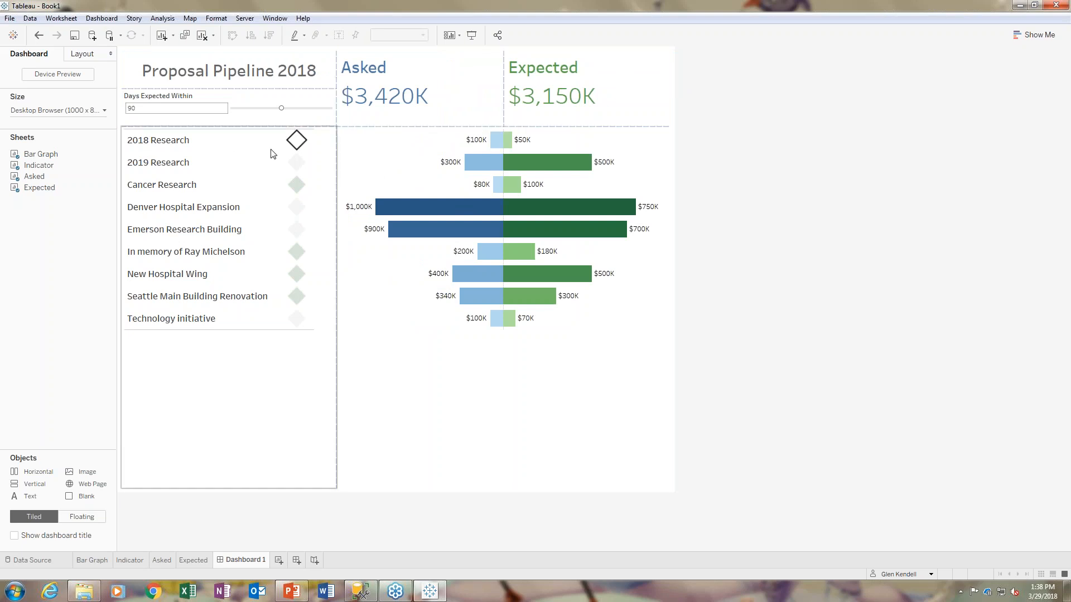
- Change the dashboard's Days Expected Within control from a slider to Type In
{"action": "left_click", "coordinate": [190, 110]}
{"action": "left_click", "coordinate": [342, 121]}
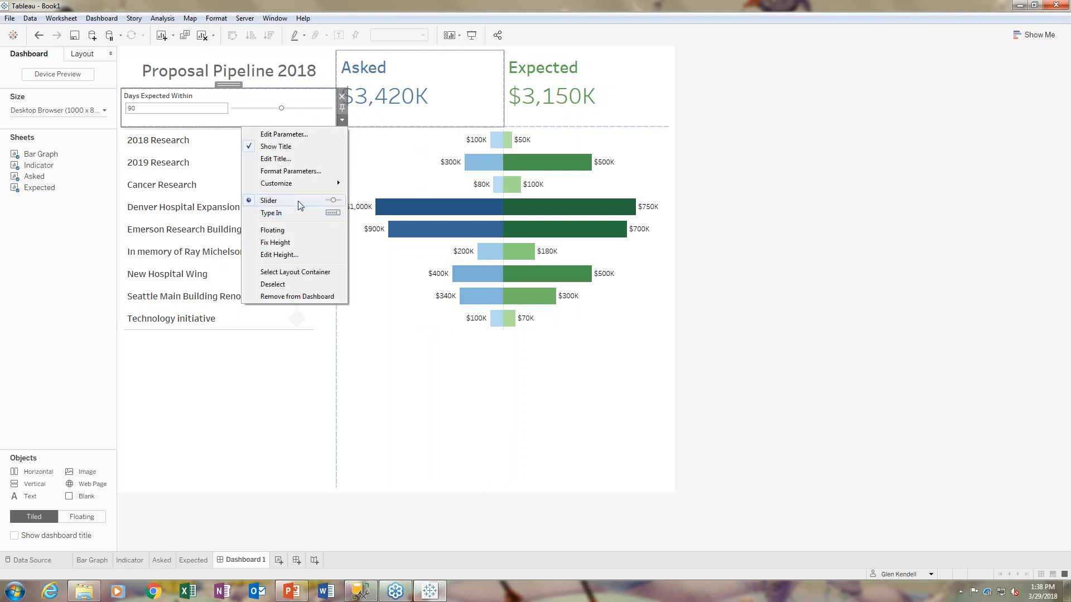
{"action": "left_click", "coordinate": [287, 213]}
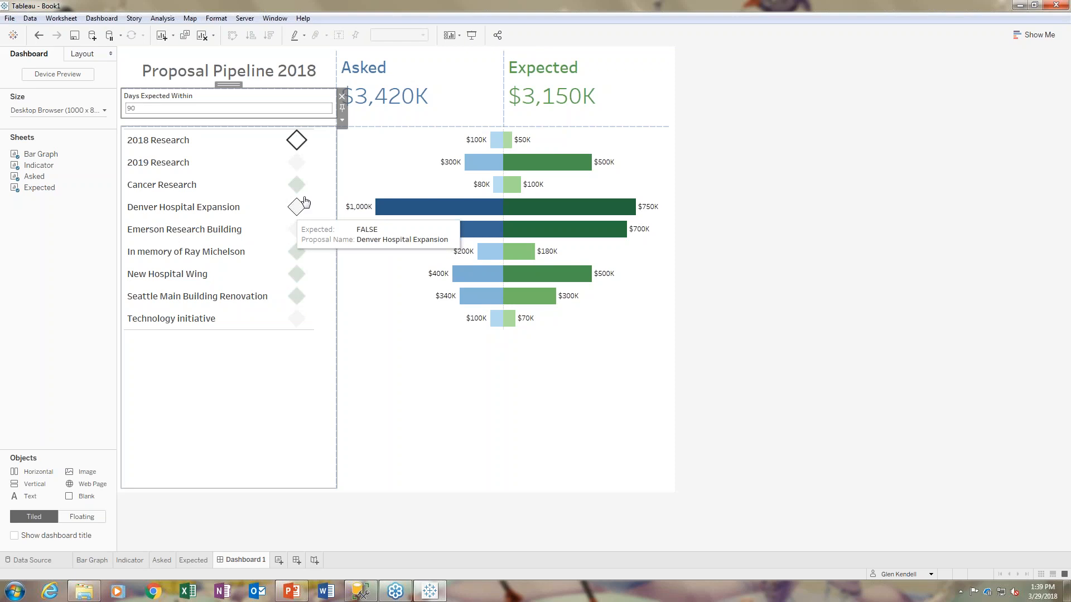
- Format the dashboard's Days Expected Within control title as 11 point, bold and centred
{"action": "left_click", "coordinate": [342, 121]}
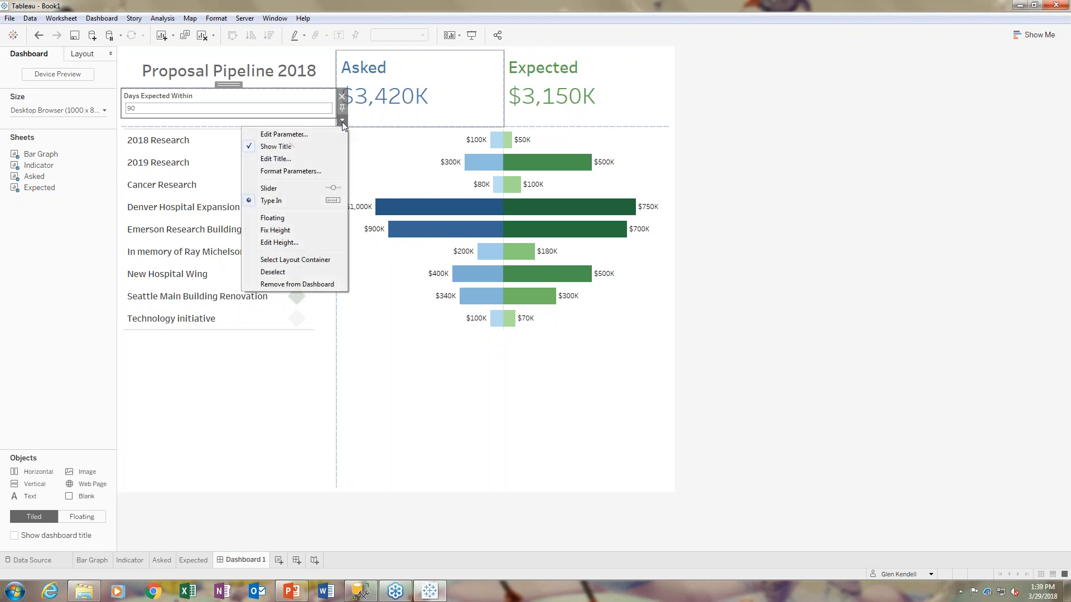
{"action": "left_click", "coordinate": [287, 160]}
{"action": "left_click_drag", "start_coordinate": [475, 241], "coordinate": [392, 242]}
{"action": "left_click", "coordinate": [499, 226]}
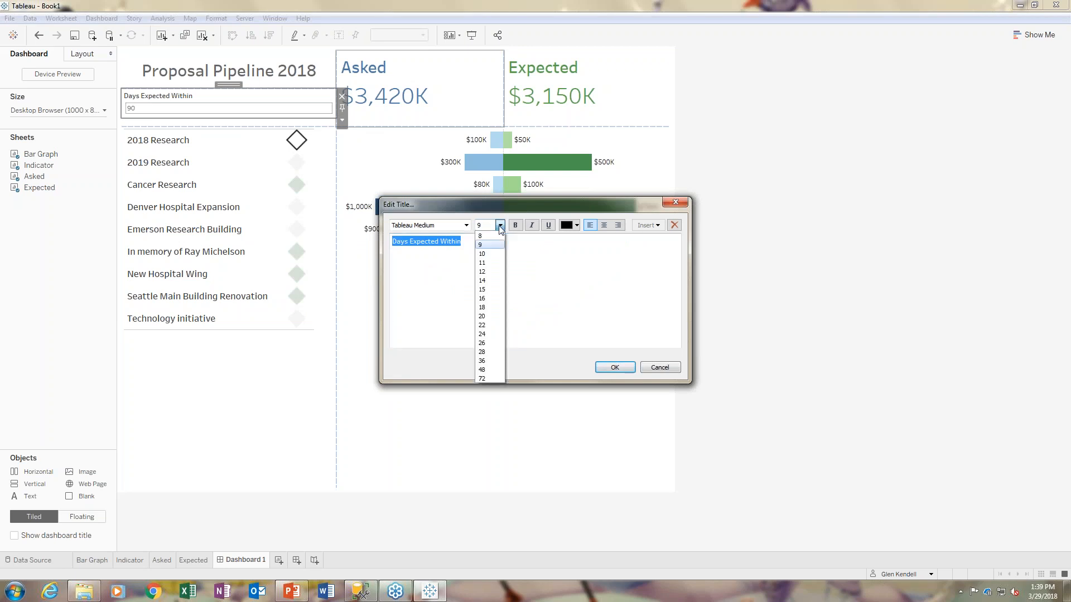
{"action": "left_click", "coordinate": [489, 262]}
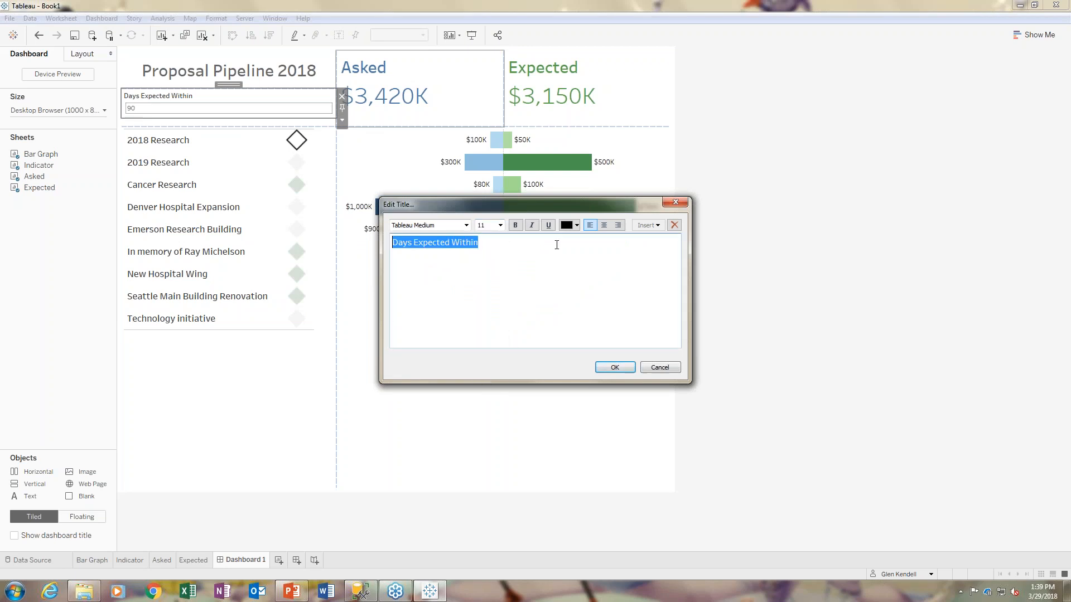
{"action": "left_click", "coordinate": [603, 225]}
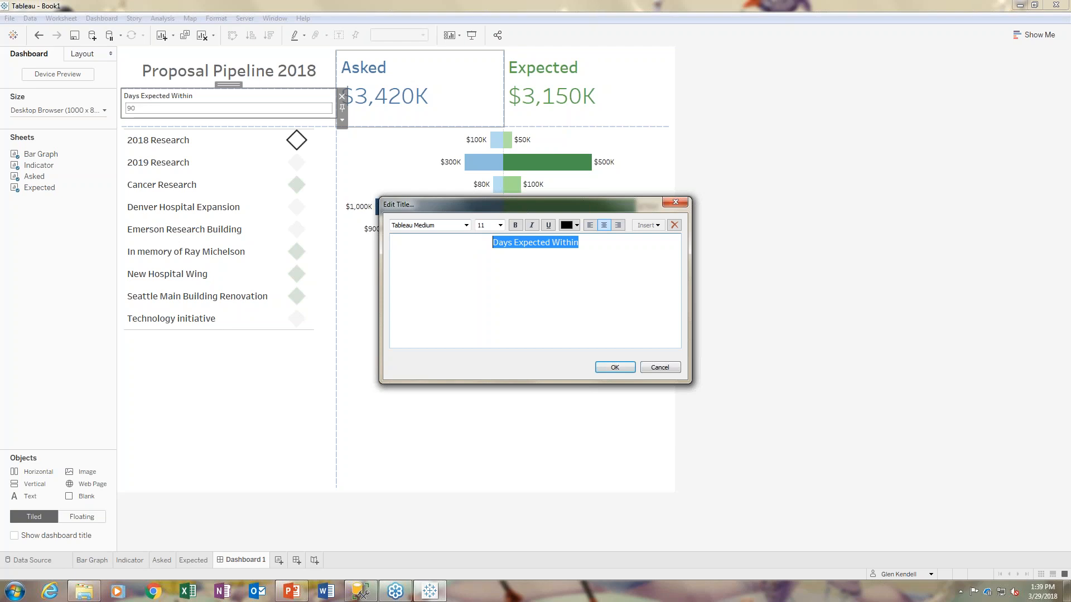
{"action": "left_click", "coordinate": [614, 367]}
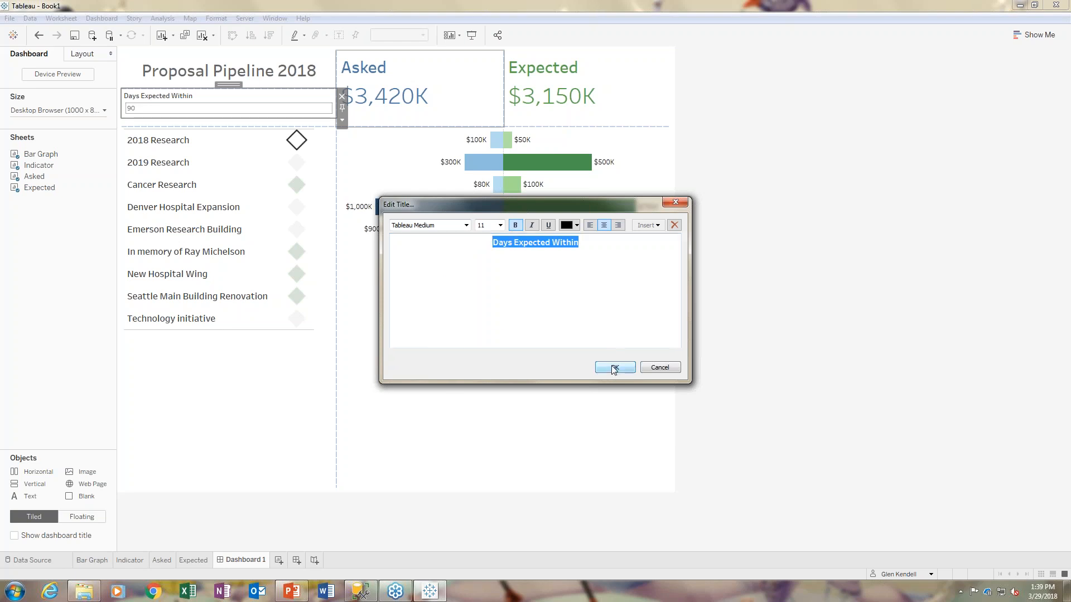
- Clear the selected 2018 Research mark in the dashboard's Indicator list
{"action": "left_click", "coordinate": [800, 202]}
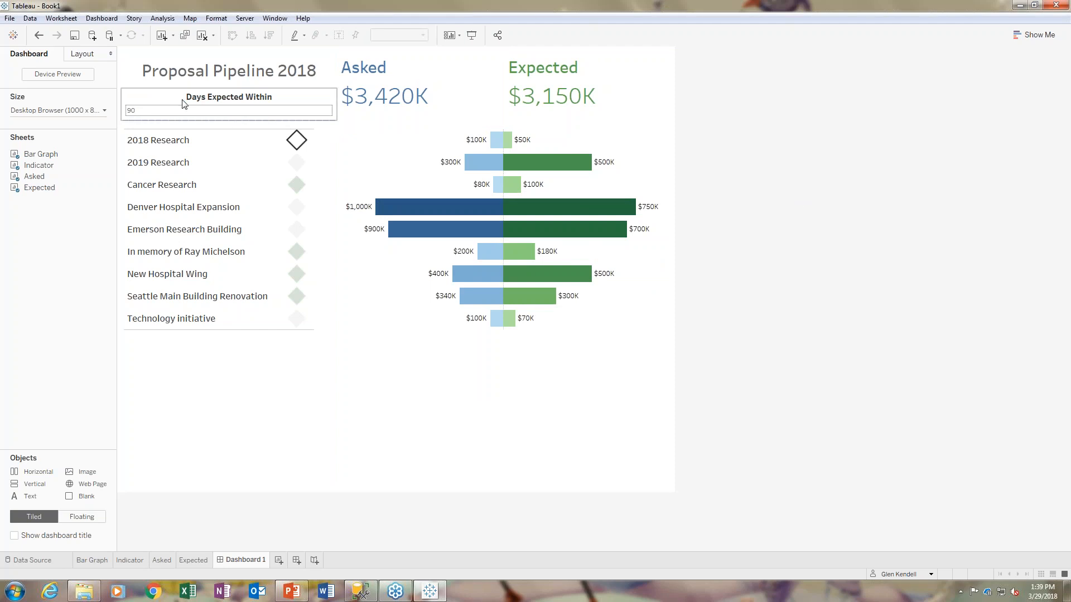
{"action": "left_click", "coordinate": [243, 398]}
{"action": "left_click", "coordinate": [419, 398]}
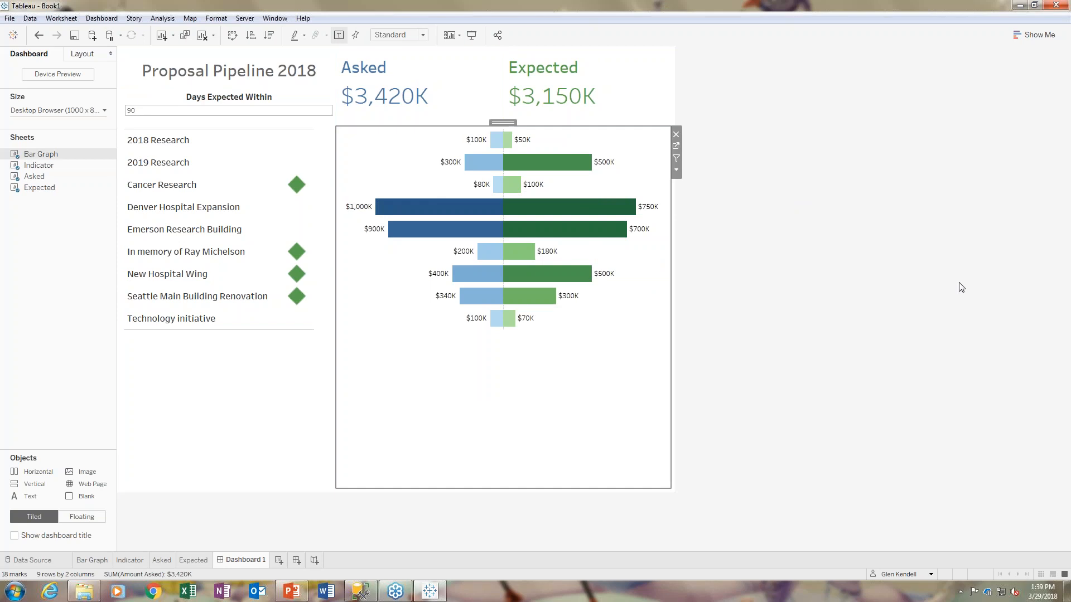
- Try out the dashboard's Days Expected Within control with 60 days and with 30 days
{"action": "left_click", "coordinate": [173, 110]}
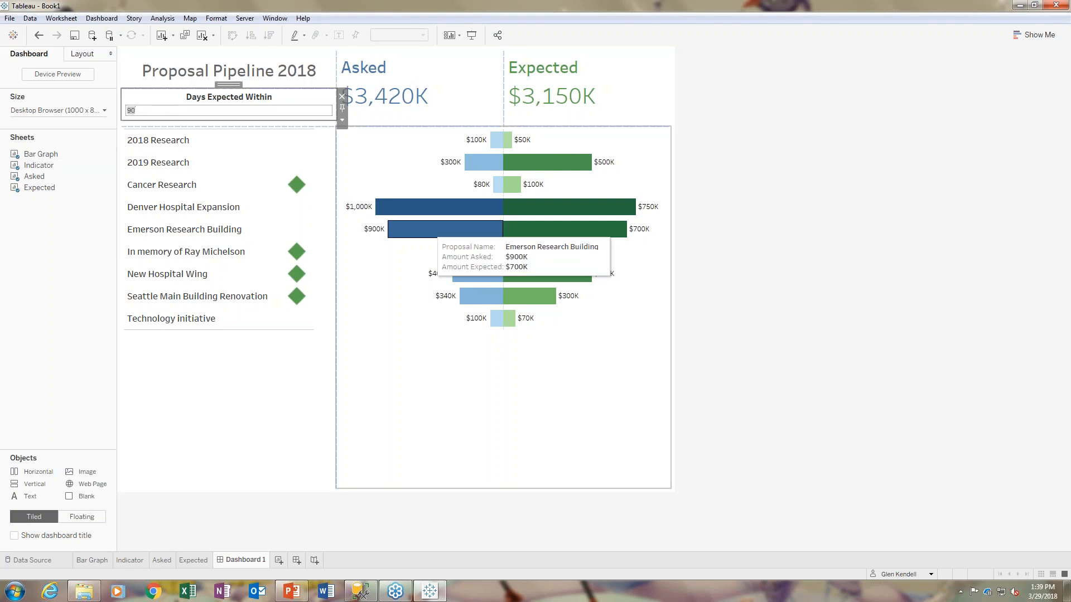
{"action": "type", "text": "60"}
{"action": "left_click", "coordinate": [259, 420]}
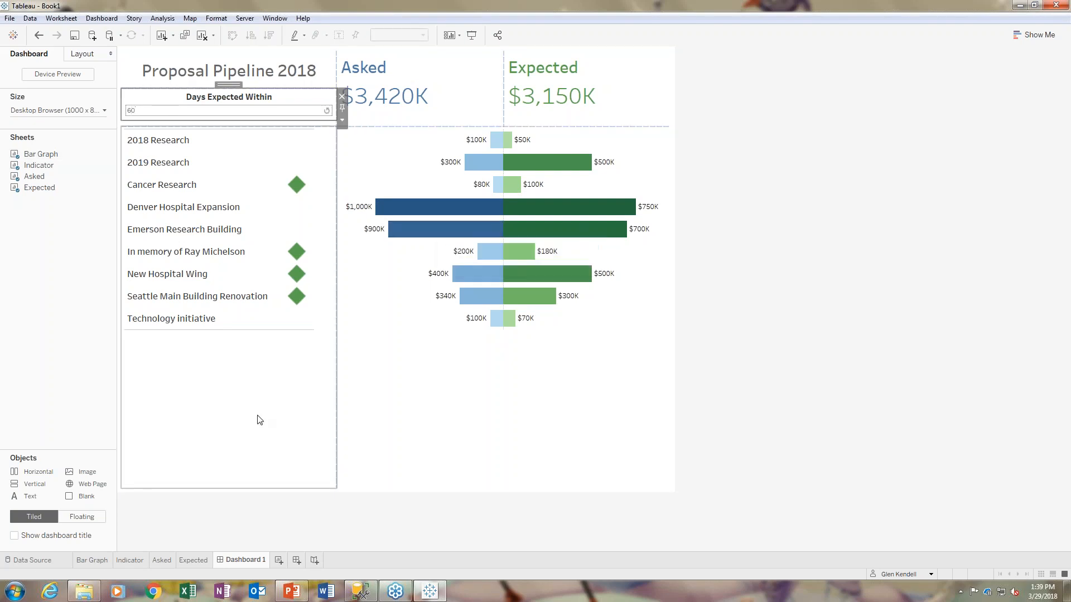
{"action": "left_click", "coordinate": [152, 110]}
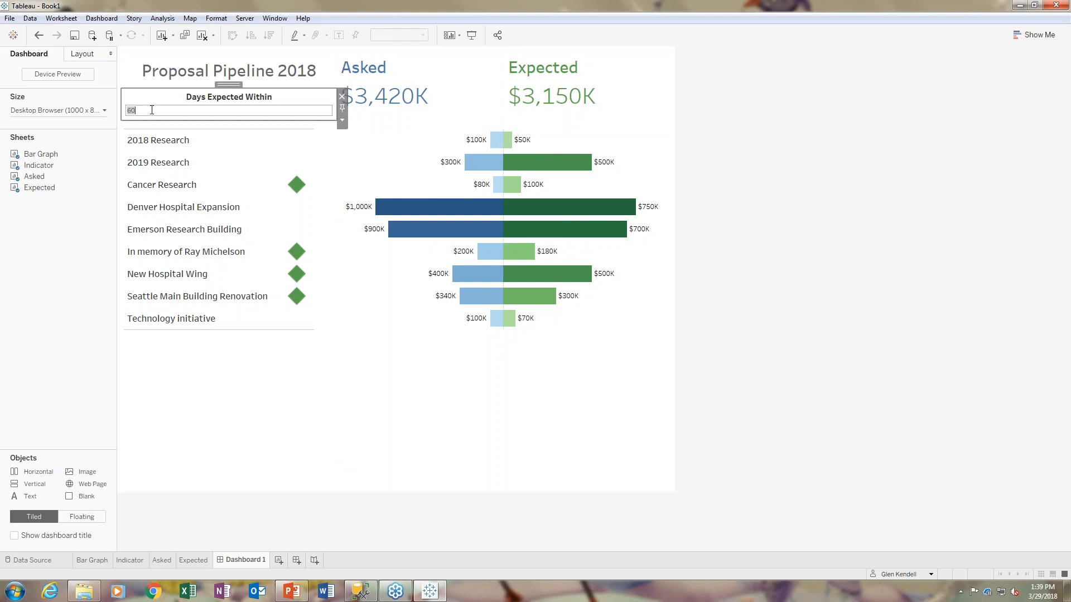
{"action": "type", "text": "30"}
{"action": "left_click", "coordinate": [204, 384]}
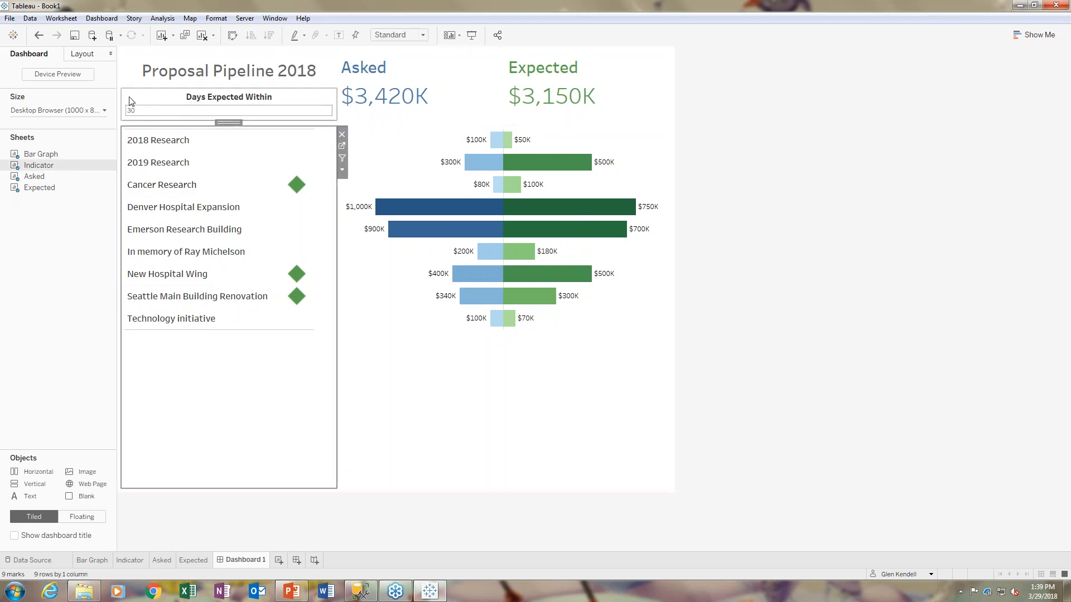
- Set Days Expected Within on the dashboard to 15 and deselect the dashboard items
{"action": "left_click", "coordinate": [142, 110]}
{"action": "type", "text": "15"}
{"action": "left_click", "coordinate": [241, 399]}
{"action": "left_click", "coordinate": [480, 446]}
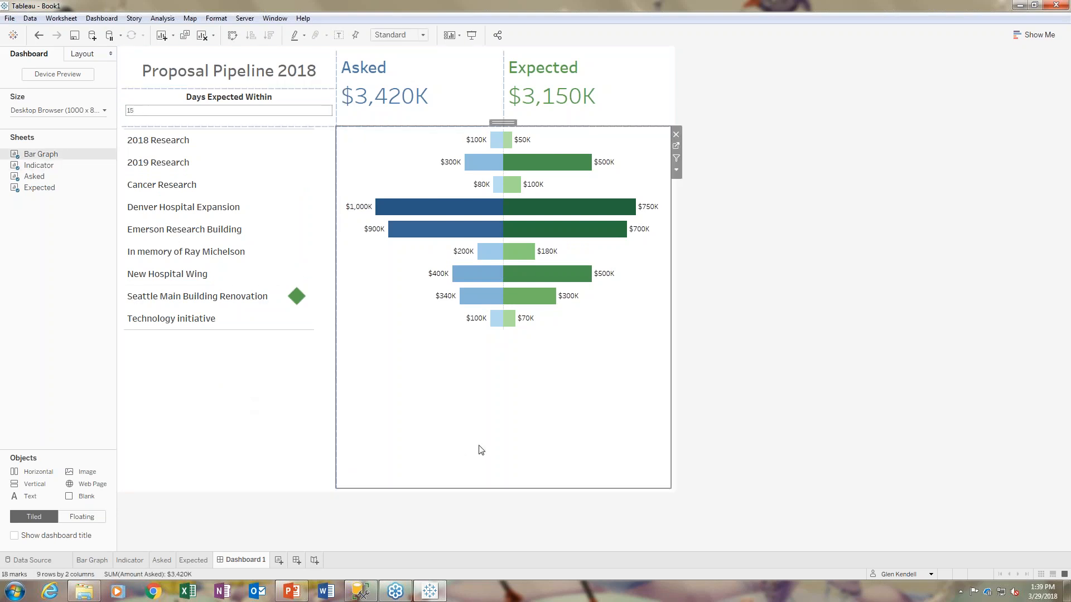
{"action": "left_click", "coordinate": [949, 337]}
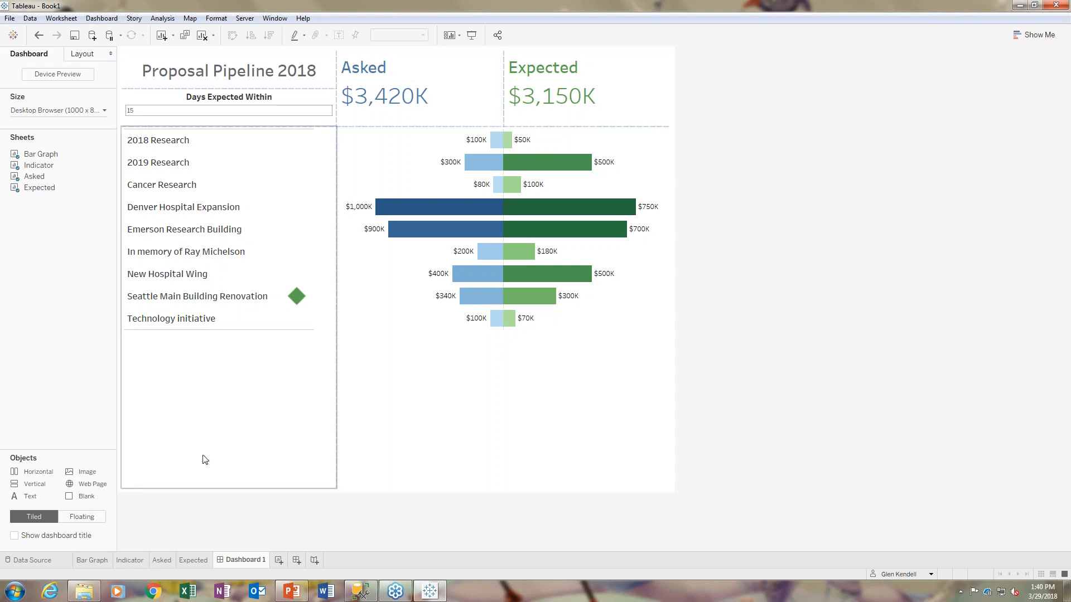
- Open the Bar Graph sheet to review it
{"action": "left_click", "coordinate": [90, 560]}
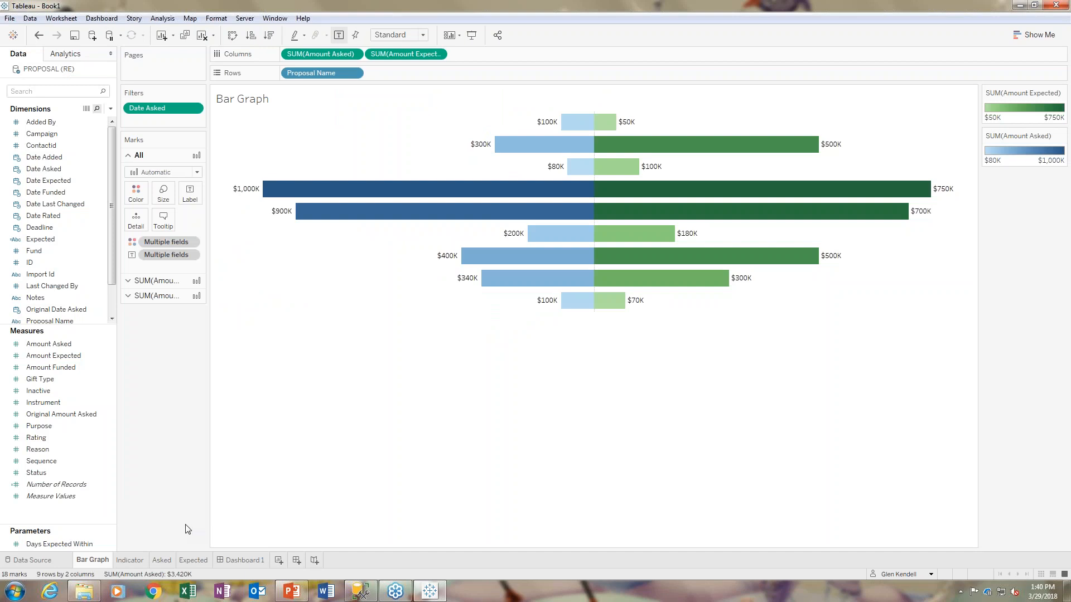
{"action": "mouse_move", "coordinate": [90, 563]}
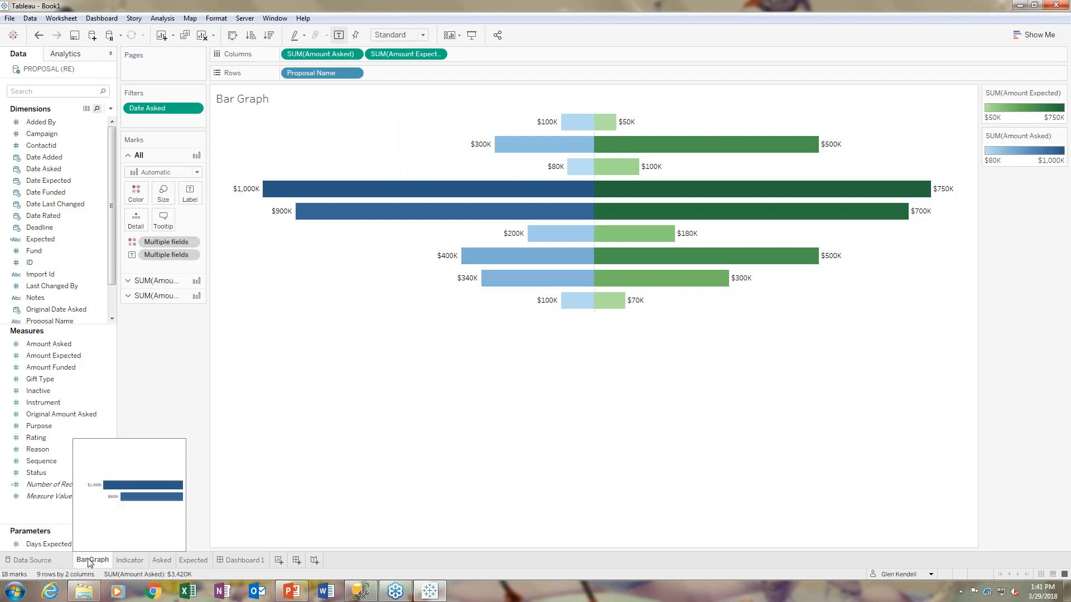
- Duplicate the Bar Graph sheet and rename the copy as Time
{"action": "right_click", "coordinate": [90, 562]}
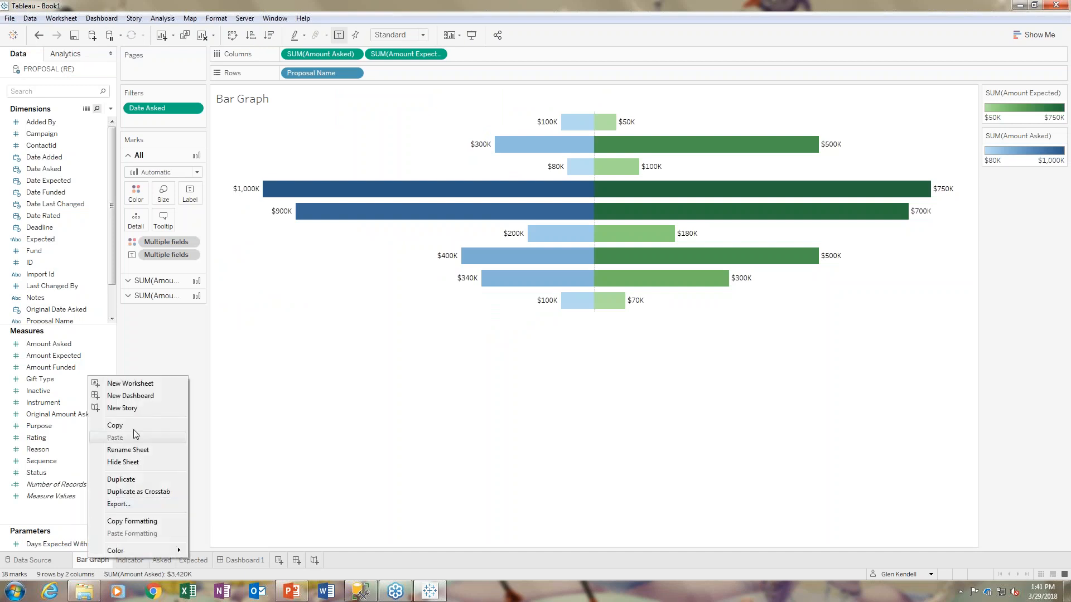
{"action": "left_click", "coordinate": [121, 479]}
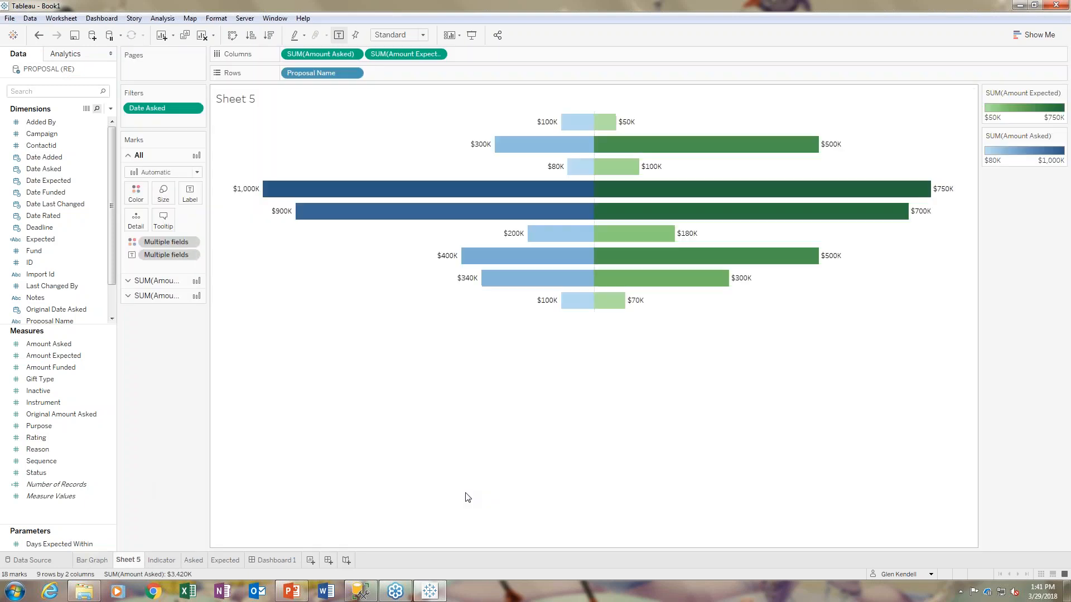
{"action": "right_click", "coordinate": [132, 565]}
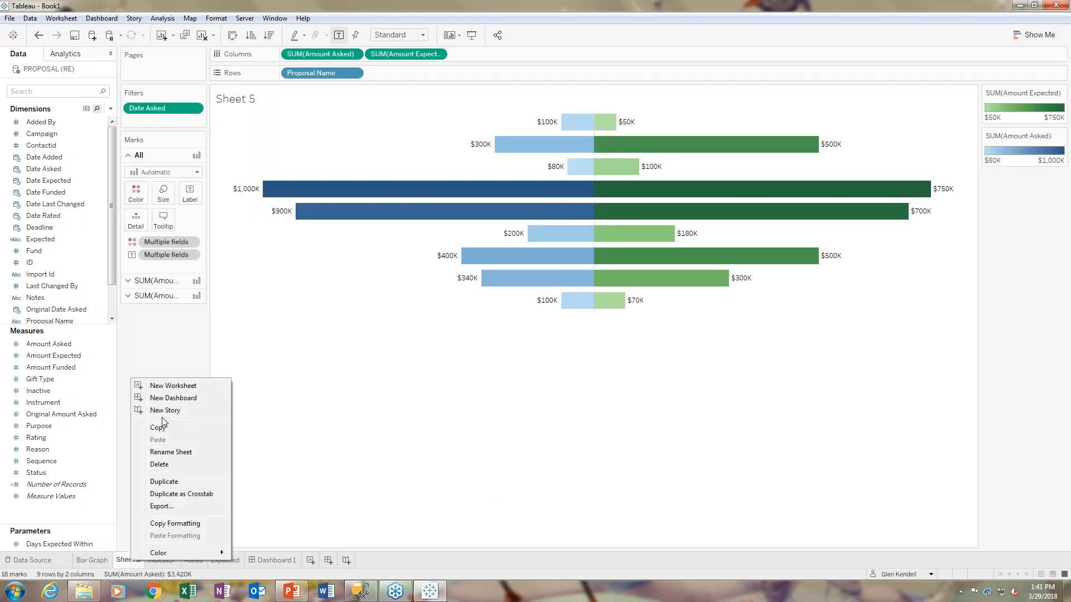
{"action": "left_click", "coordinate": [174, 452]}
{"action": "type", "text": "Time"}
{"action": "key", "text": "Return"}
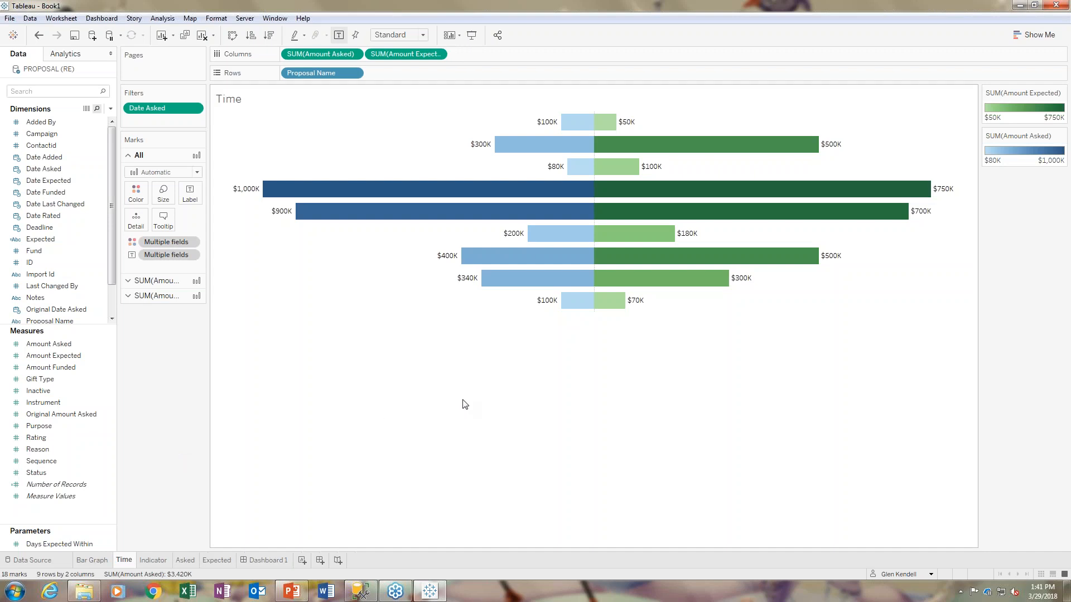
- Remove Proposal Name from the rows and both Amount Asked and Amount Expected from the columns of the Time sheet
{"action": "left_click", "coordinate": [354, 73]}
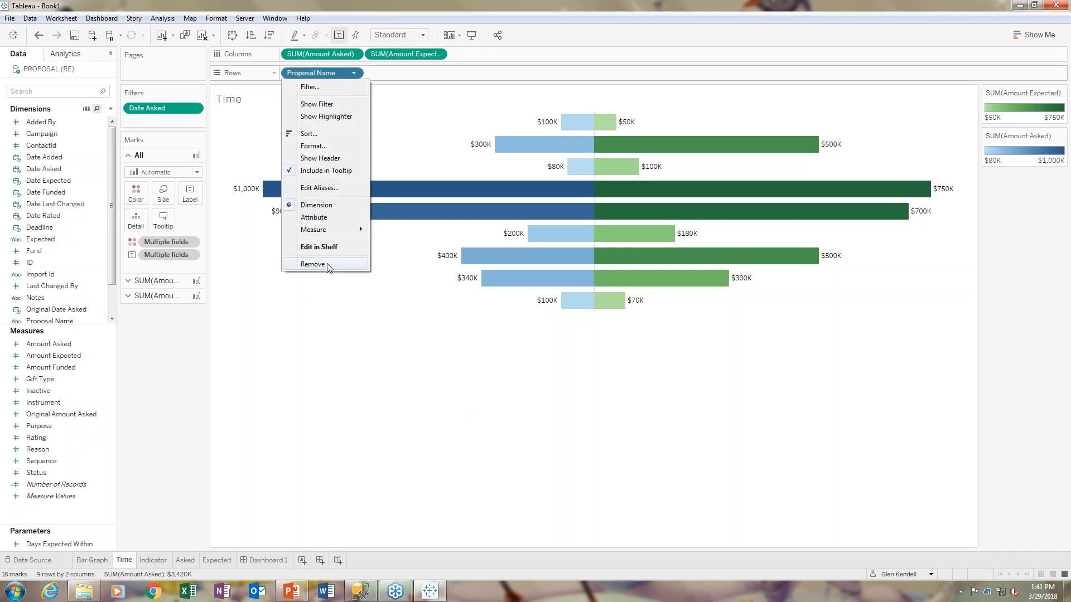
{"action": "left_click", "coordinate": [327, 265]}
{"action": "left_click", "coordinate": [355, 53]}
{"action": "left_click", "coordinate": [413, 147]}
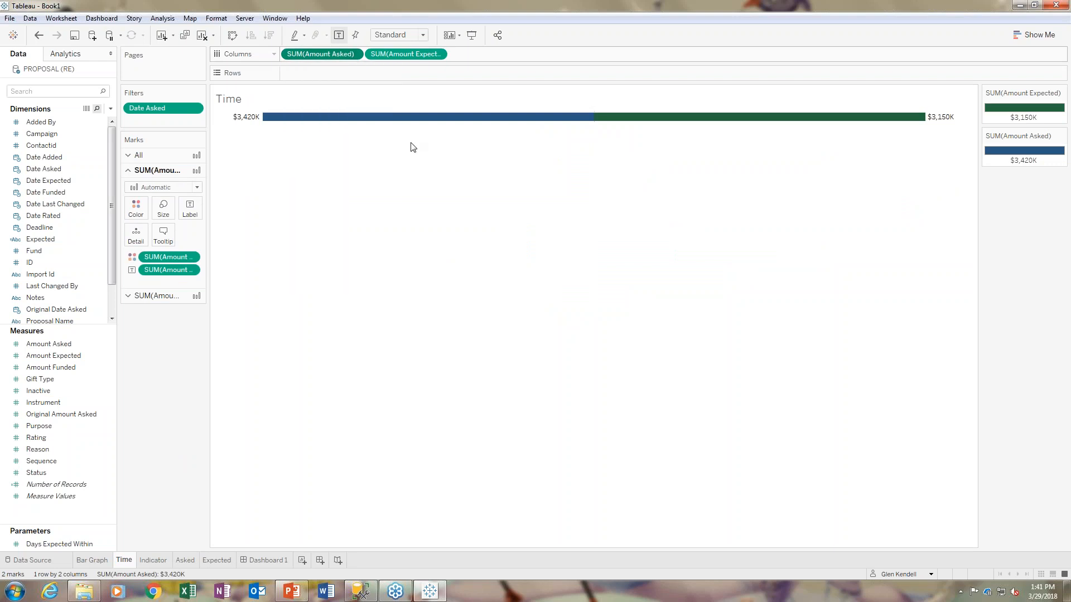
{"action": "left_click", "coordinate": [354, 53]}
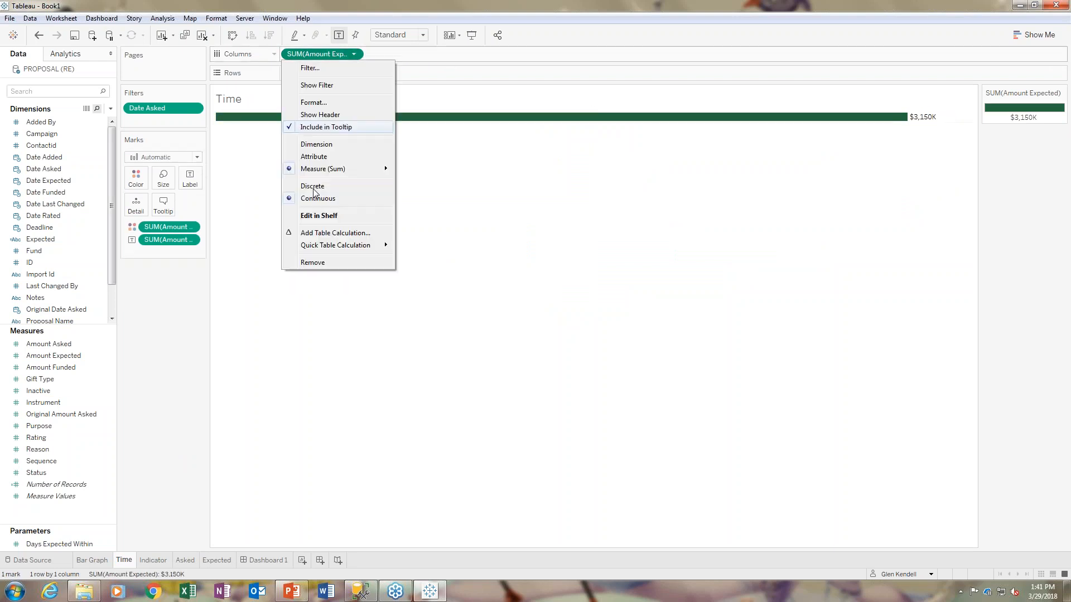
{"action": "left_click", "coordinate": [307, 263]}
- Remove the leftover Amount Expected color and text fields from the Time sheet's marks
{"action": "left_click", "coordinate": [190, 226]}
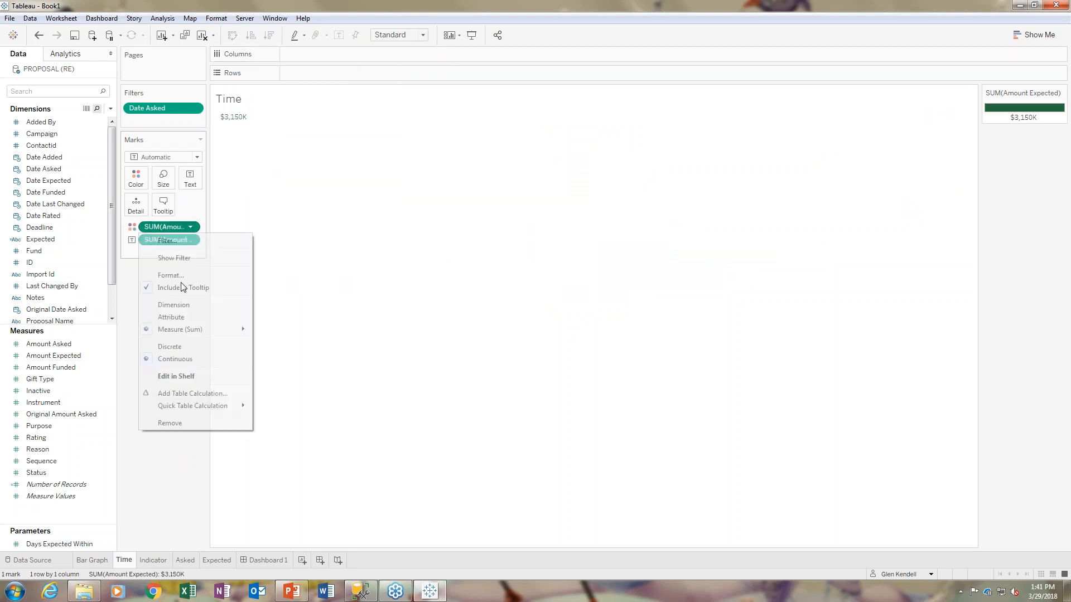
{"action": "left_click", "coordinate": [177, 422]}
{"action": "left_click", "coordinate": [190, 226]}
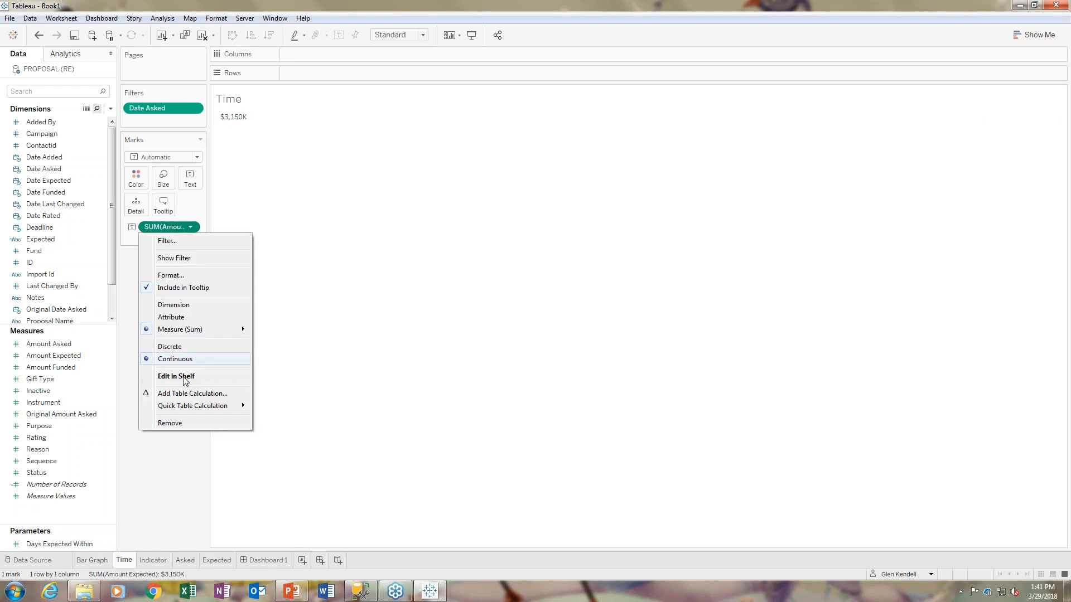
{"action": "left_click", "coordinate": [189, 424]}
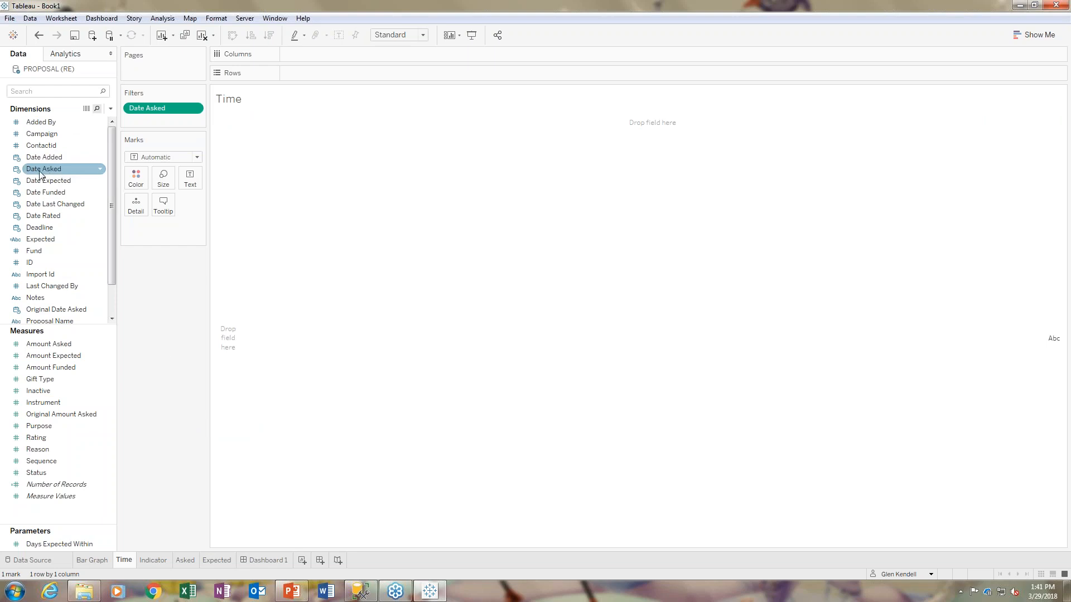
- Add Date Asked to the columns and expand it to year, quarter and month levels
{"action": "left_click_drag", "start_coordinate": [46, 167], "coordinate": [345, 55]}
{"action": "left_click", "coordinate": [289, 55]}
{"action": "left_click", "coordinate": [374, 55]}
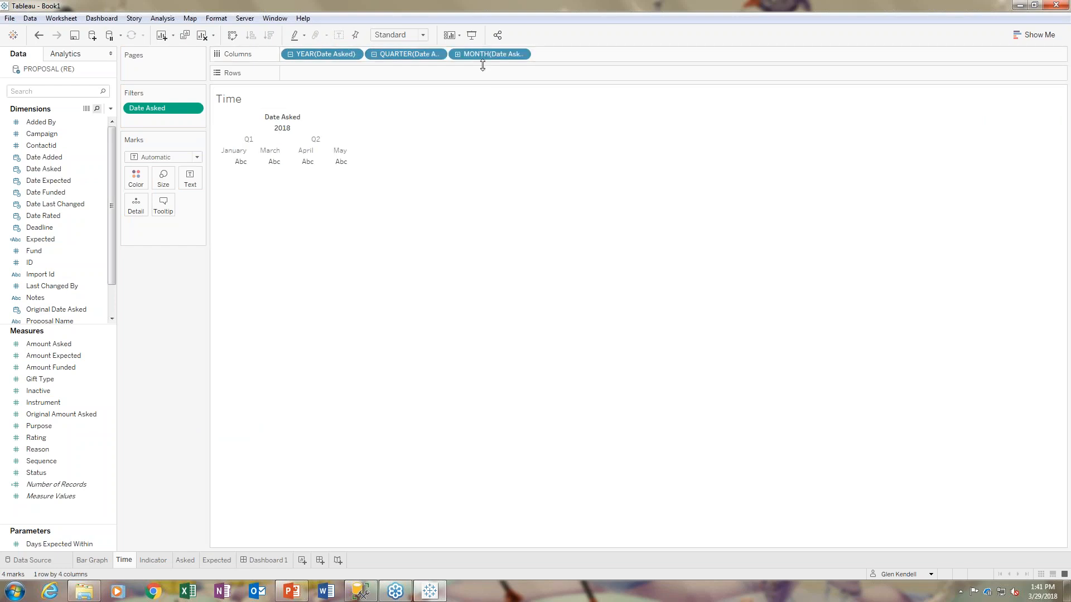
- Try collapsing the Date Asked hierarchy to year and expanding it down to day, and undo the day level
{"action": "left_click", "coordinate": [374, 55]}
{"action": "left_click", "coordinate": [290, 55]}
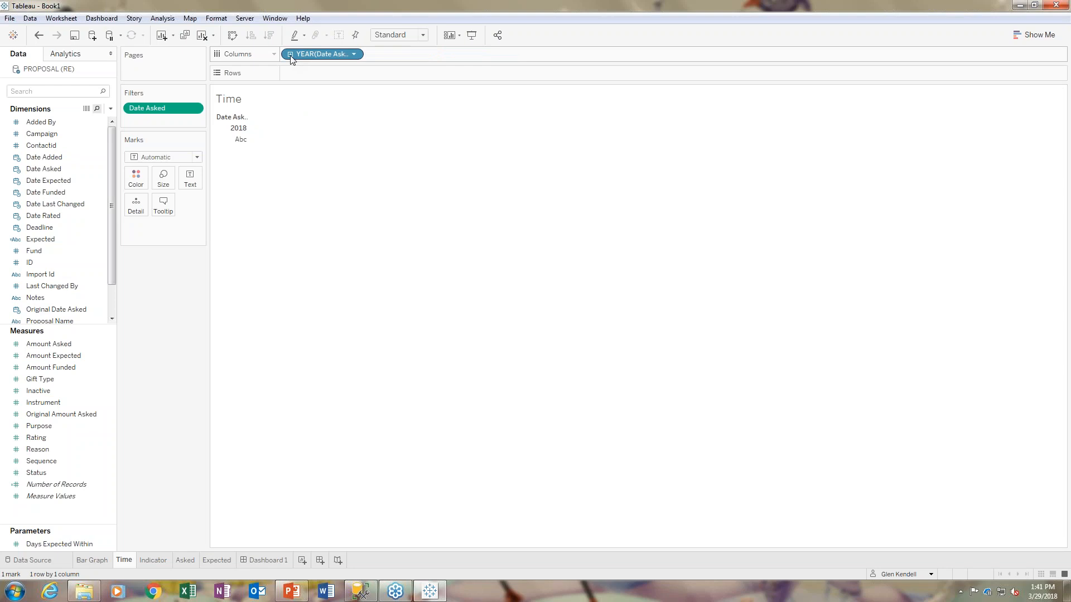
{"action": "left_click", "coordinate": [290, 54]}
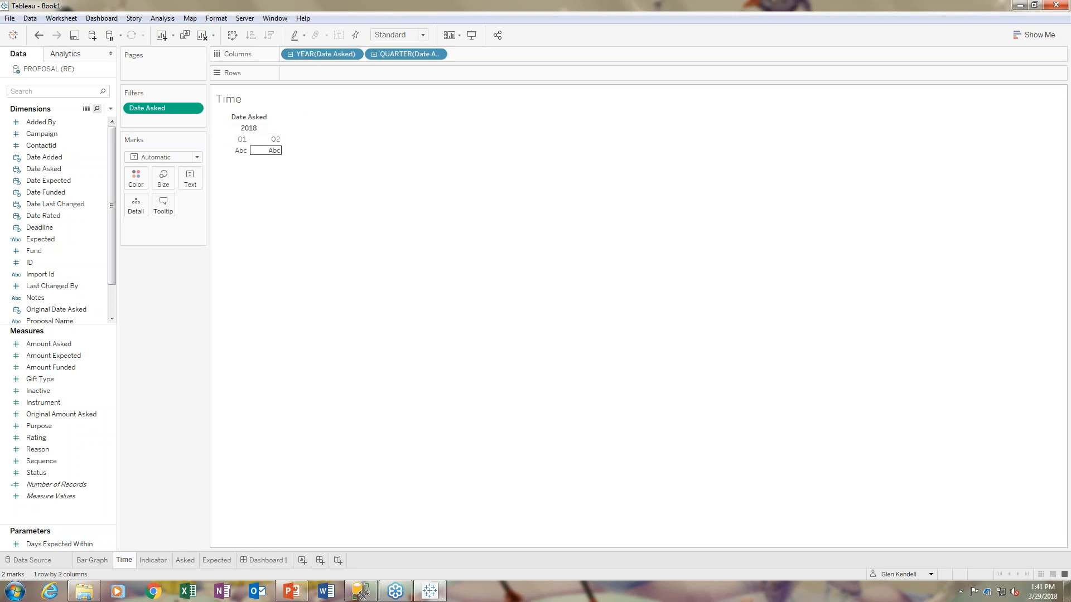
{"action": "left_click", "coordinate": [373, 54]}
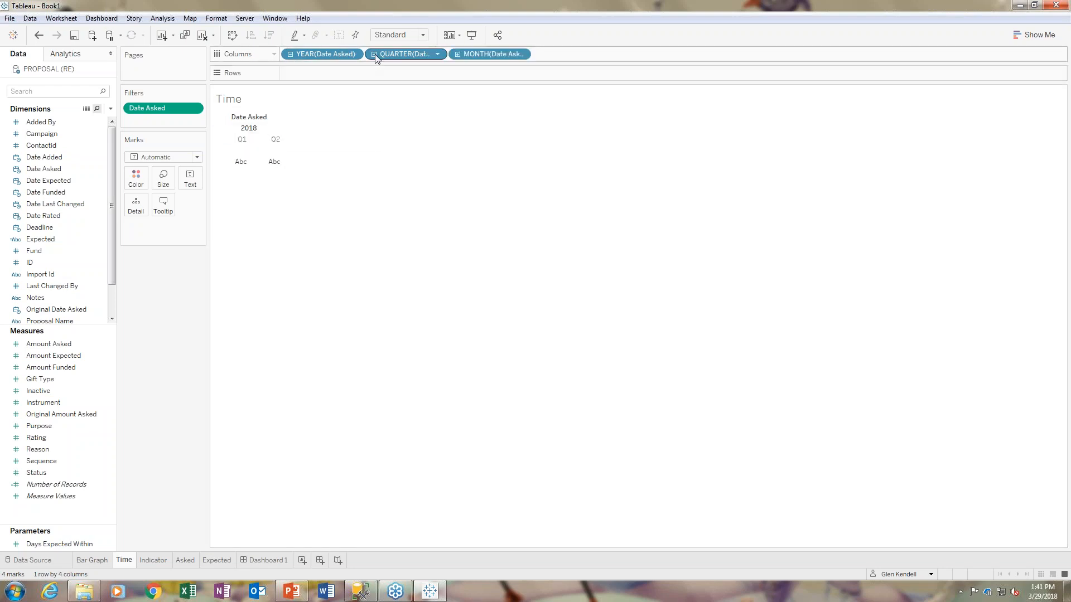
{"action": "left_click", "coordinate": [456, 54]}
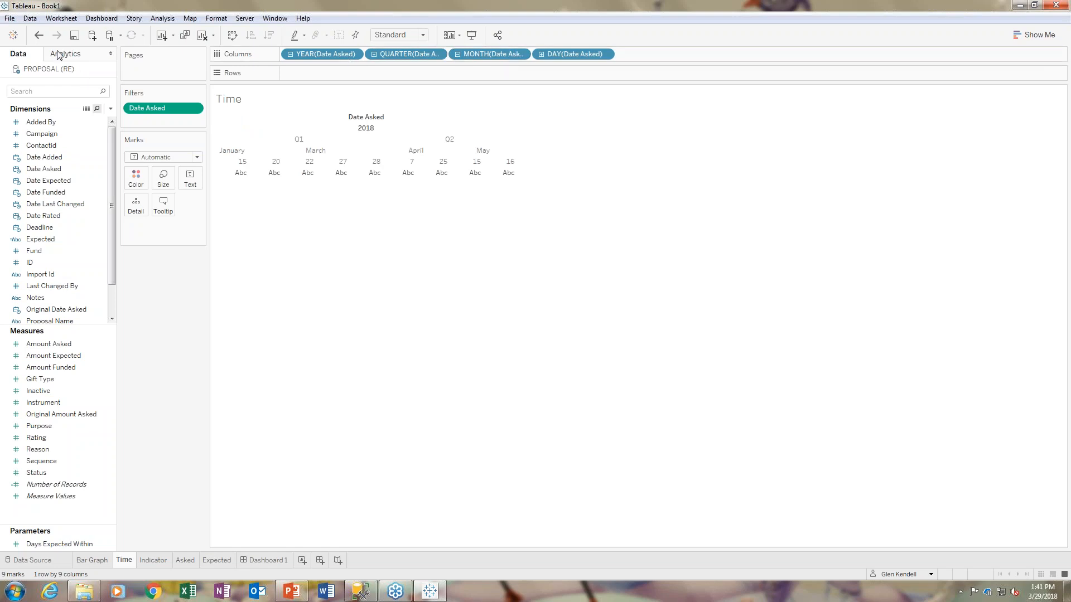
{"action": "left_click", "coordinate": [38, 35]}
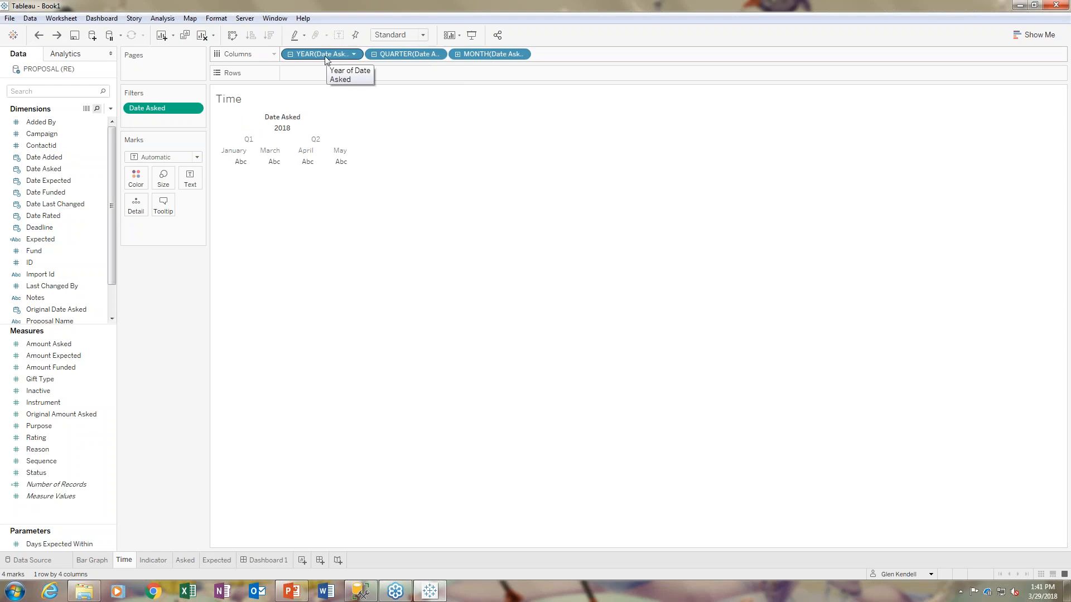
- Remove the year and quarter levels of Date Asked from the columns, keeping only the month
{"action": "left_click", "coordinate": [354, 54]}
{"action": "left_click", "coordinate": [340, 440]}
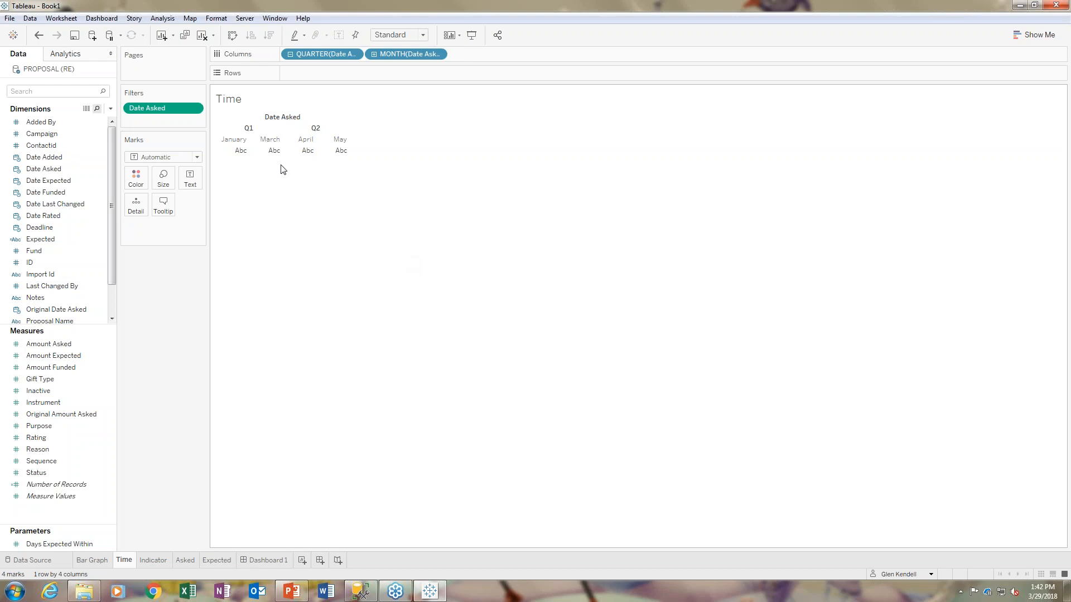
{"action": "left_click", "coordinate": [353, 53]}
{"action": "left_click", "coordinate": [340, 441]}
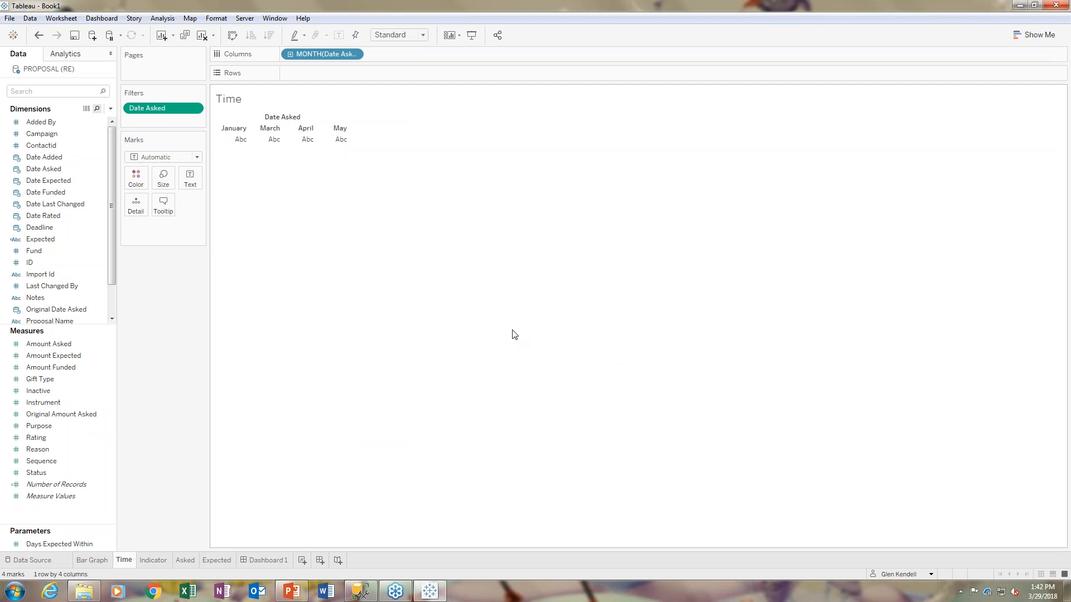
- Show Amount Asked and Amount Expected as text values for each month
{"action": "left_click", "coordinate": [56, 344]}
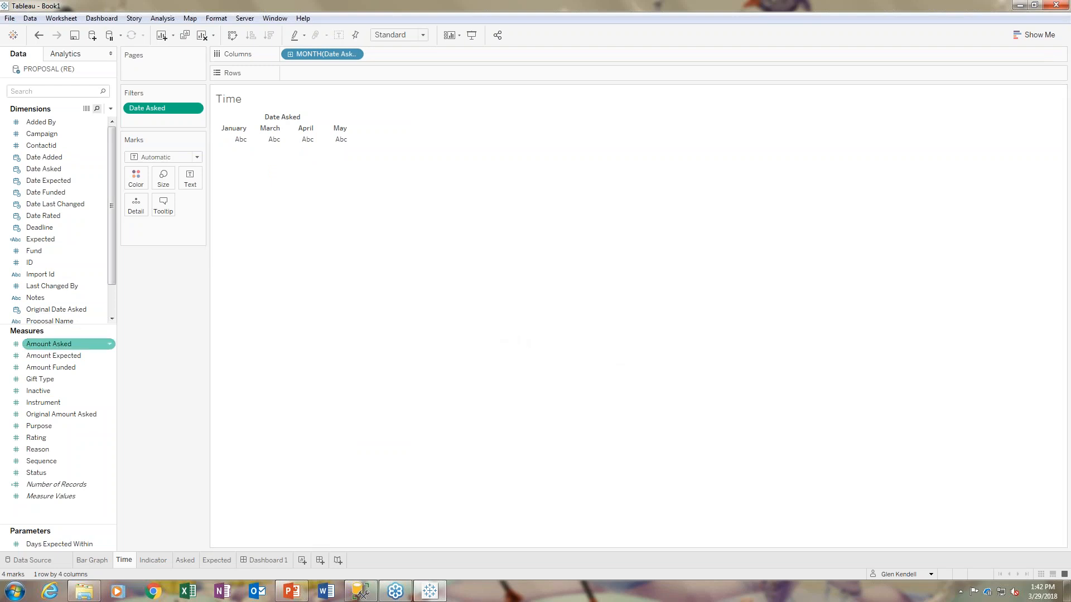
{"action": "left_click_drag", "start_coordinate": [55, 346], "coordinate": [191, 179]}
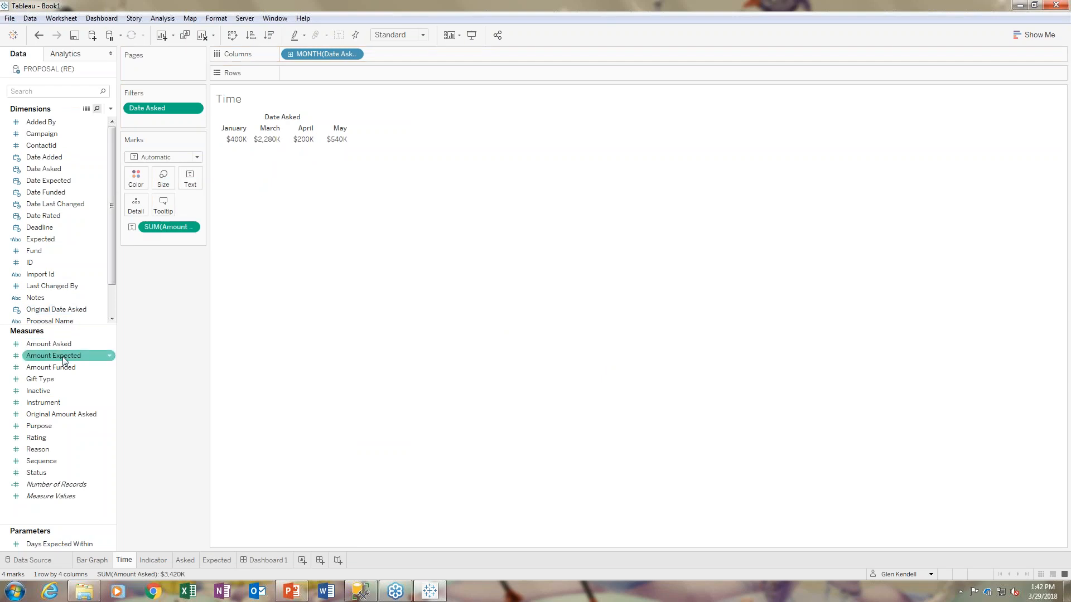
{"action": "left_click_drag", "start_coordinate": [63, 360], "coordinate": [190, 179]}
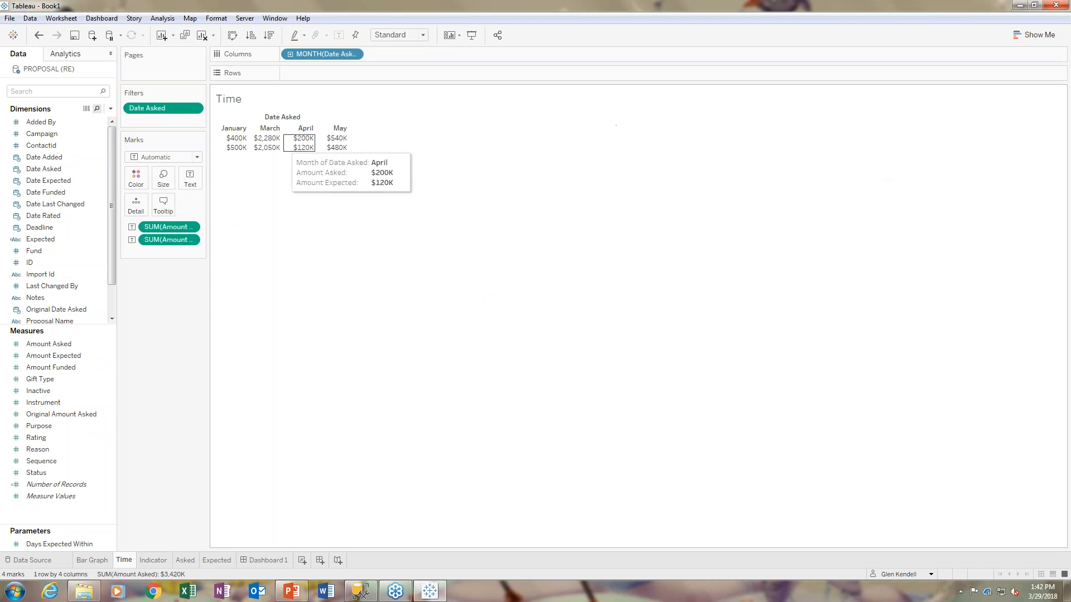
- Convert the monthly amounts table into a side-by-side bars chart
{"action": "left_click", "coordinate": [1050, 36]}
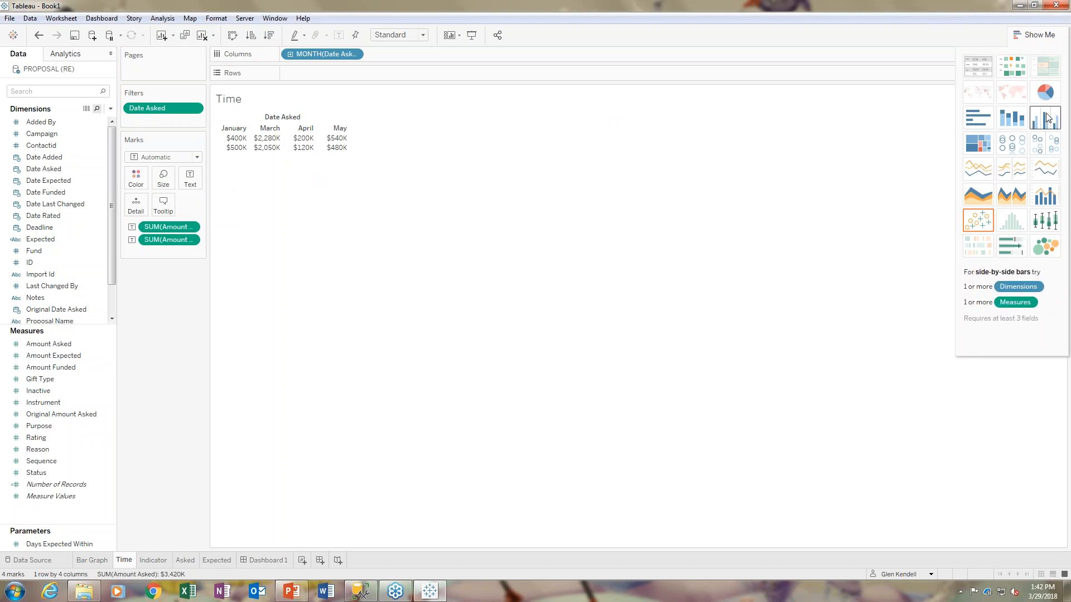
{"action": "left_click", "coordinate": [1036, 37]}
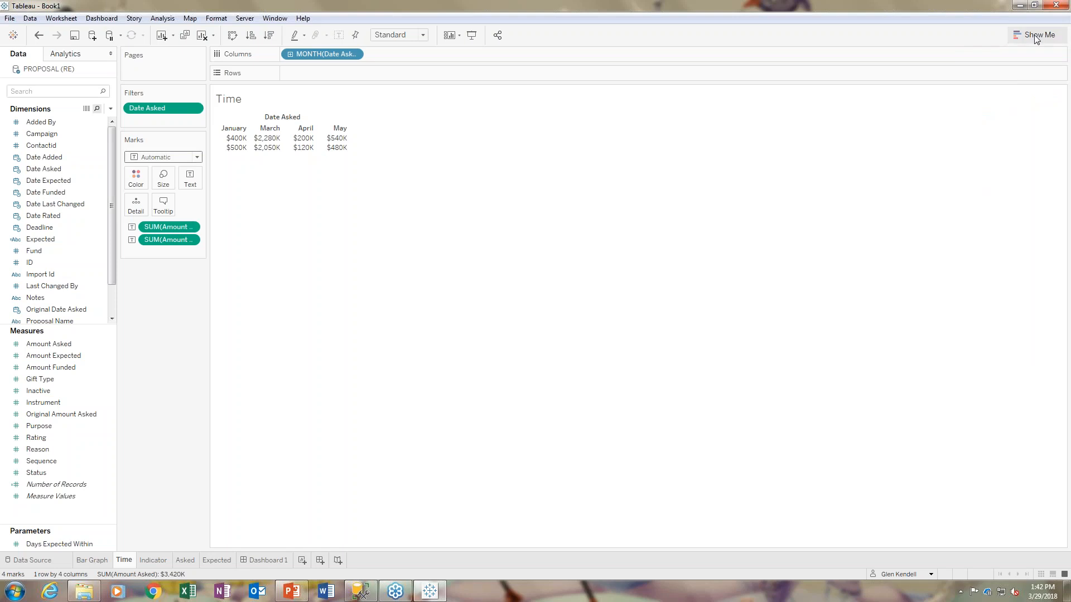
{"action": "left_click", "coordinate": [1035, 37]}
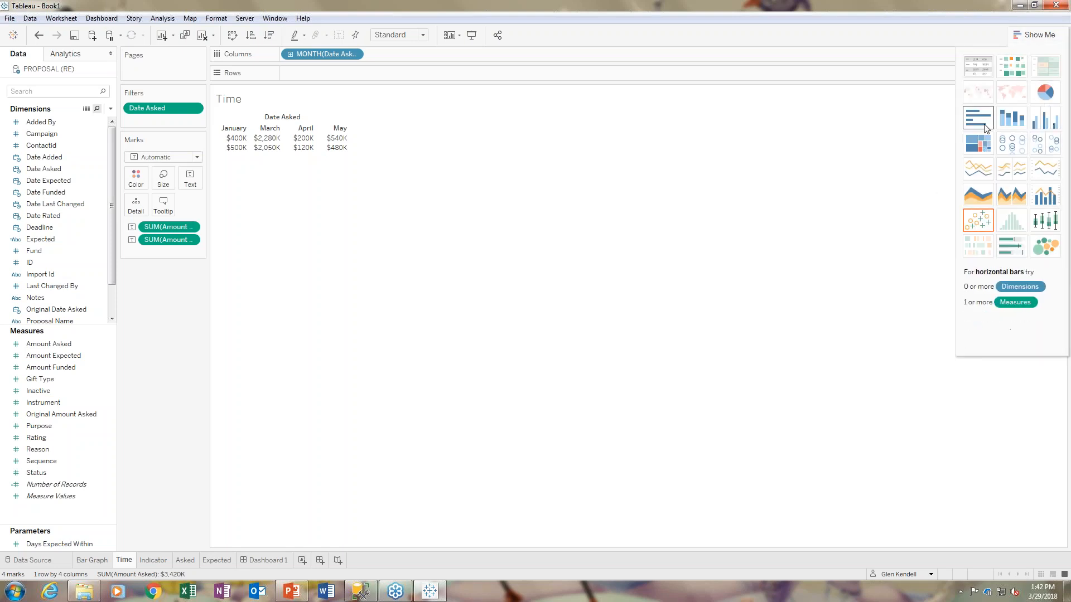
{"action": "left_click", "coordinate": [1045, 127]}
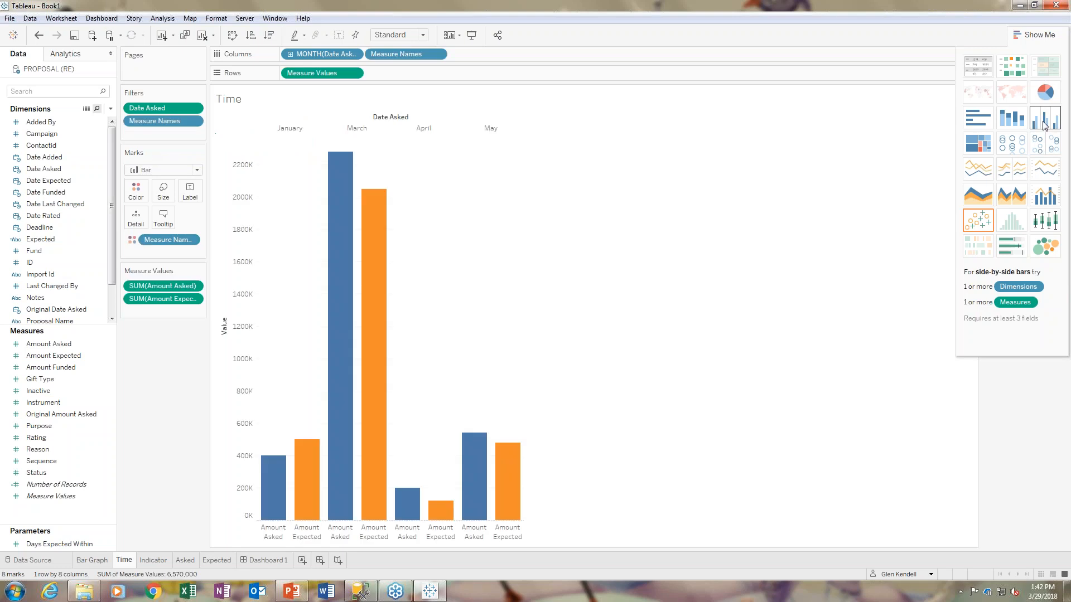
{"action": "left_click", "coordinate": [1037, 34]}
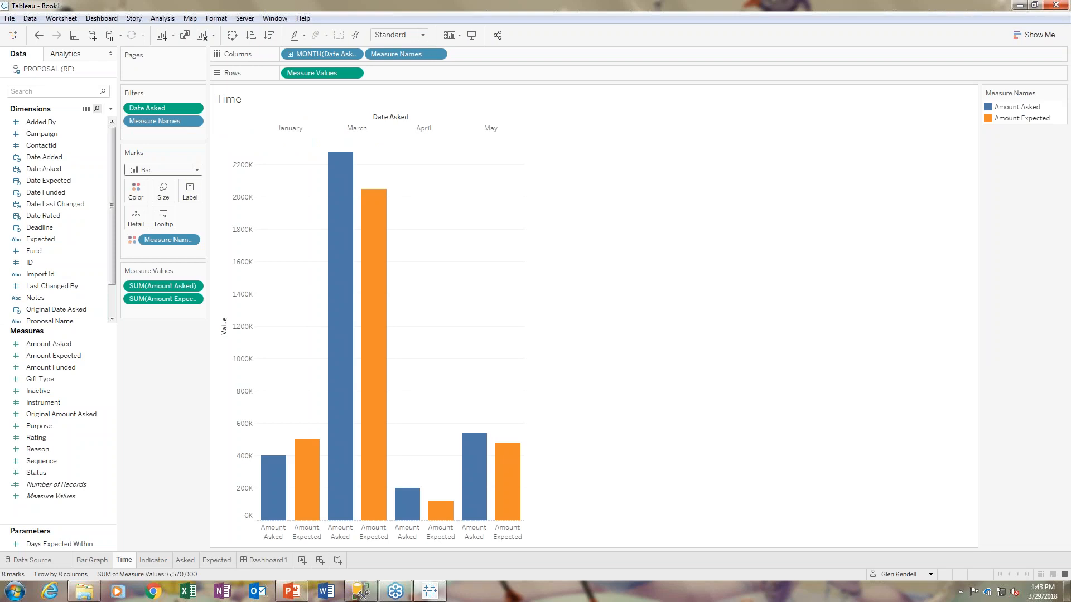
- Set the color of the Amount Expected bars to green and apply it
{"action": "left_click", "coordinate": [148, 192]}
{"action": "left_click", "coordinate": [178, 227]}
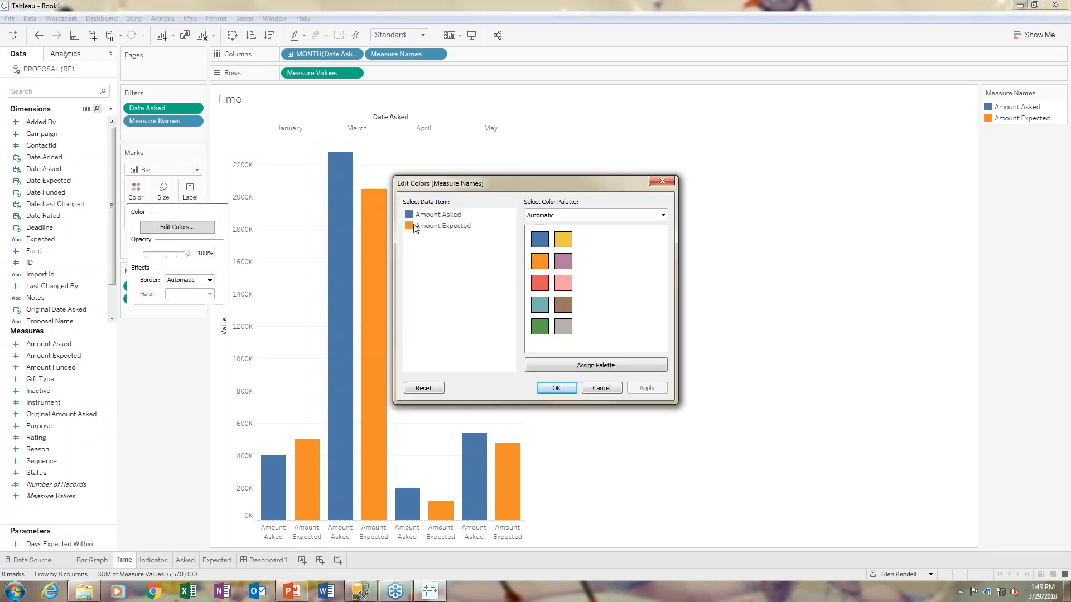
{"action": "left_click", "coordinate": [441, 215]}
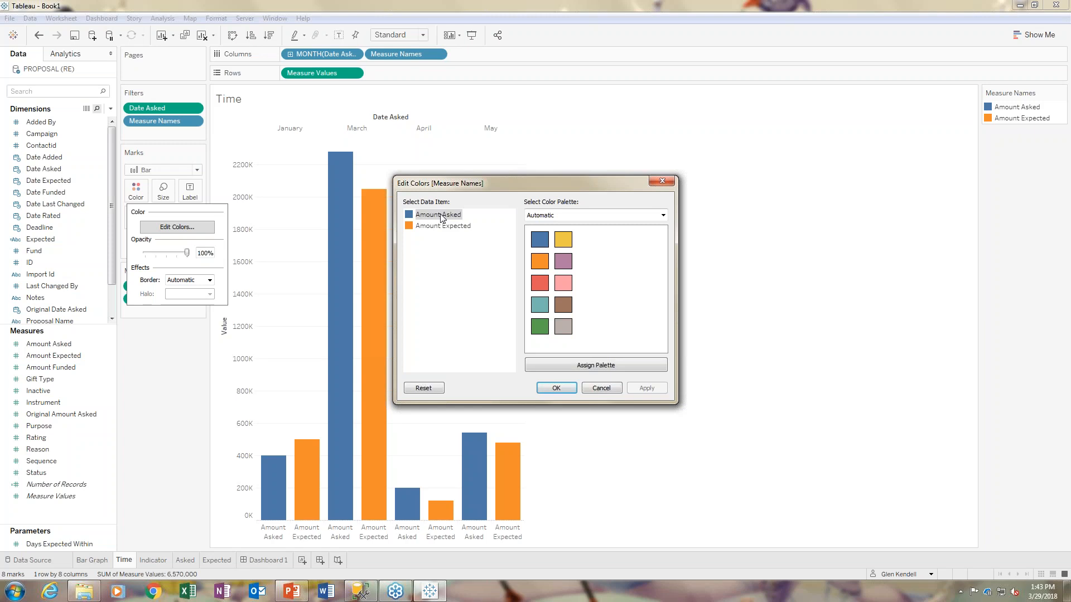
{"action": "left_click", "coordinate": [452, 226]}
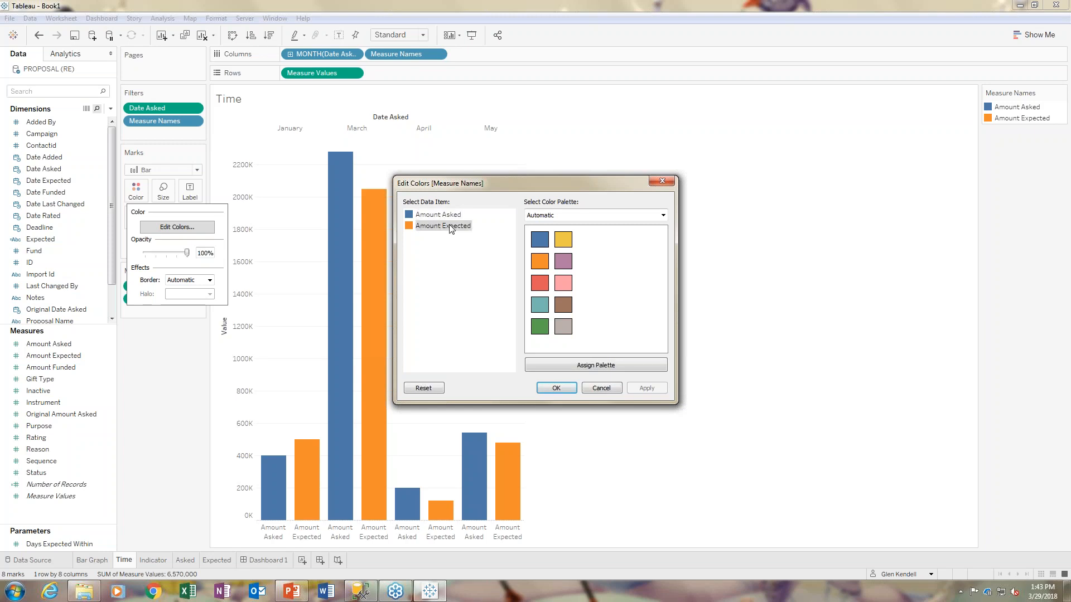
{"action": "left_click", "coordinate": [540, 327]}
{"action": "left_click", "coordinate": [647, 388]}
{"action": "left_click", "coordinate": [554, 389]}
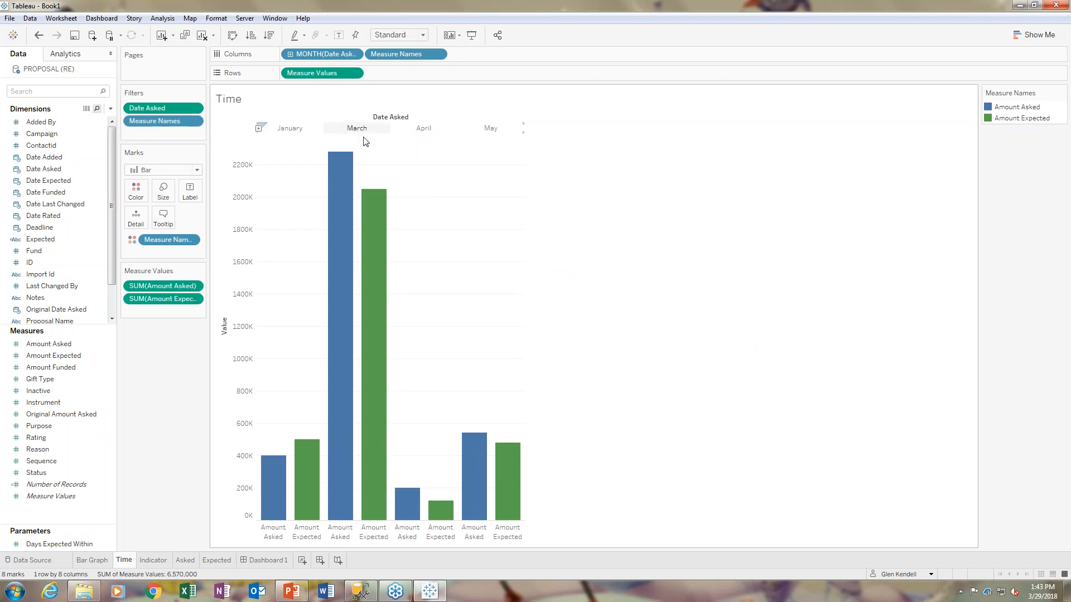
- Format the Time sheet's borders with a solid light grey pane line as the column divider between months
{"action": "right_click", "coordinate": [435, 187]}
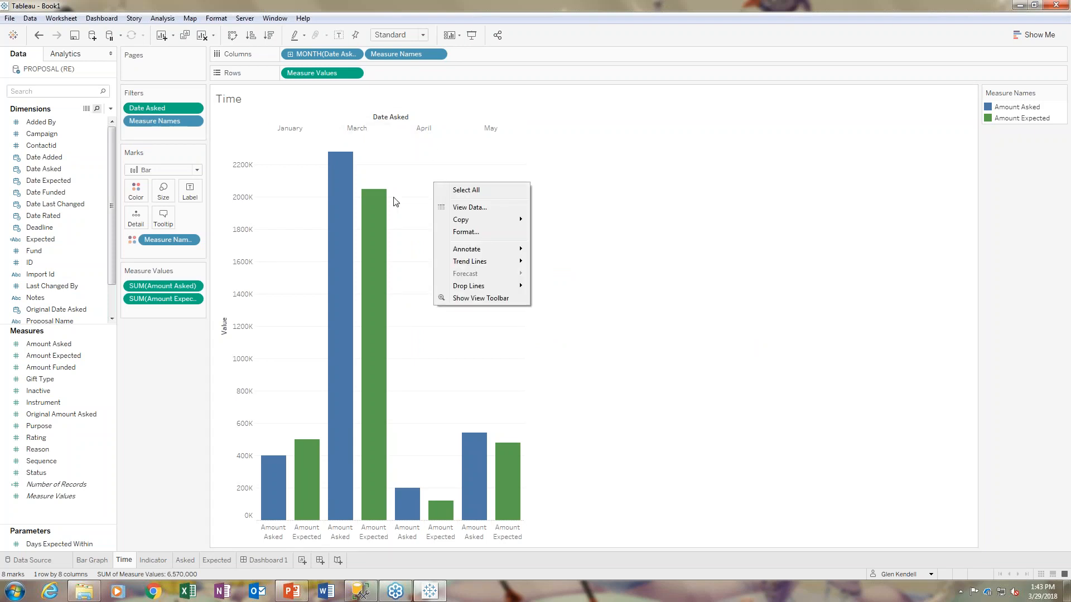
{"action": "left_click", "coordinate": [456, 232]}
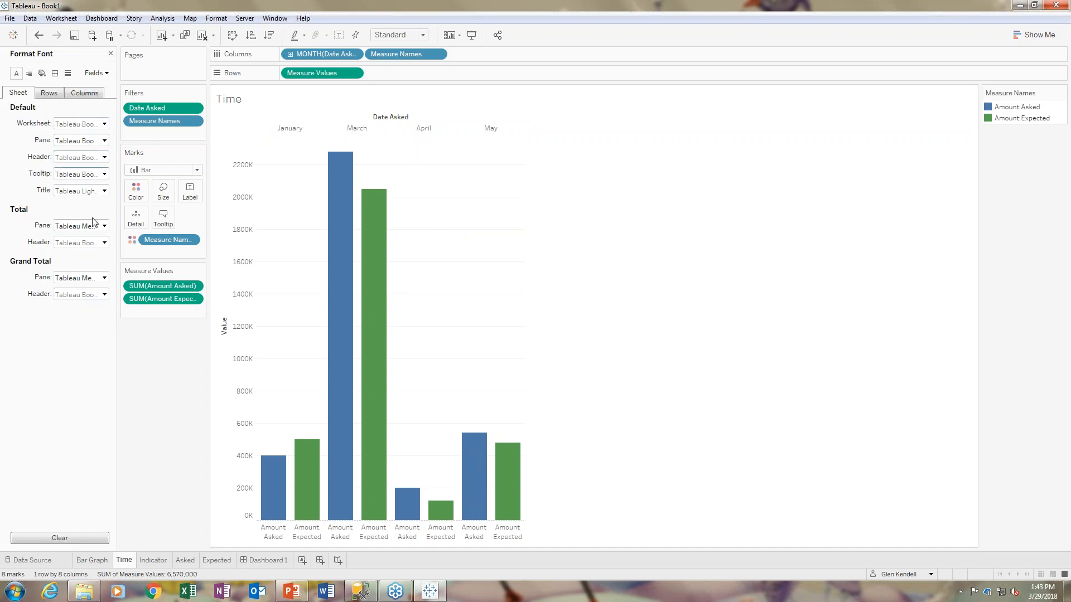
{"action": "left_click", "coordinate": [55, 74]}
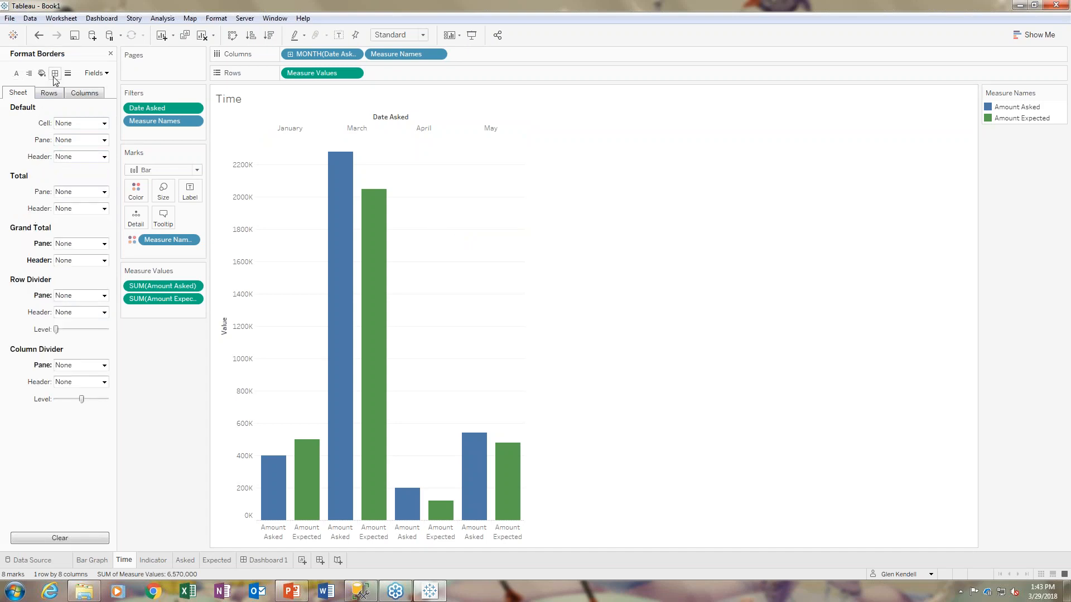
{"action": "left_click", "coordinate": [78, 368]}
{"action": "left_click", "coordinate": [84, 394]}
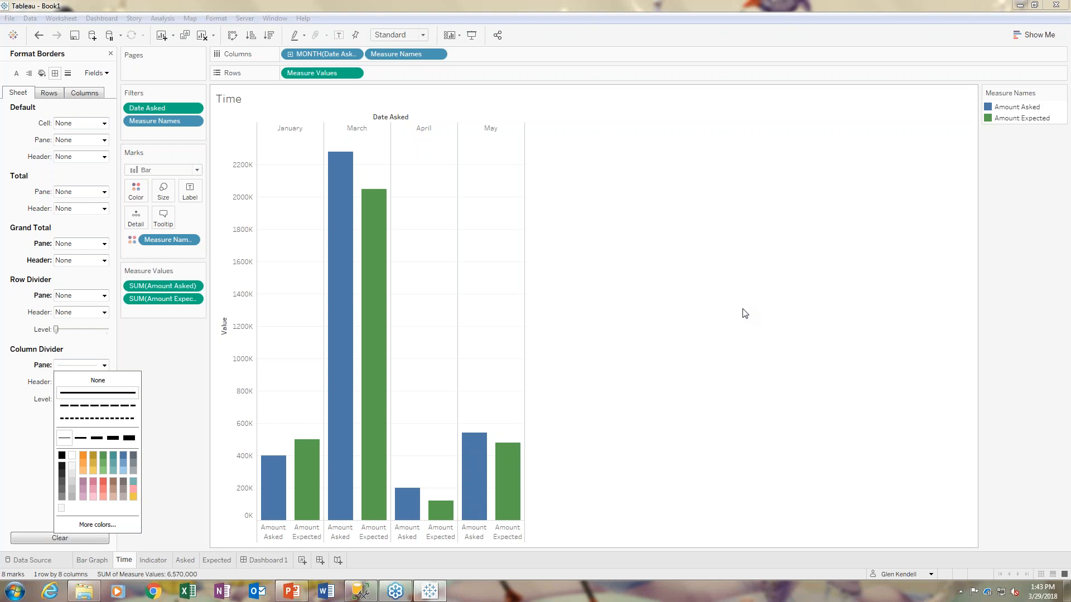
{"action": "left_click", "coordinate": [70, 469]}
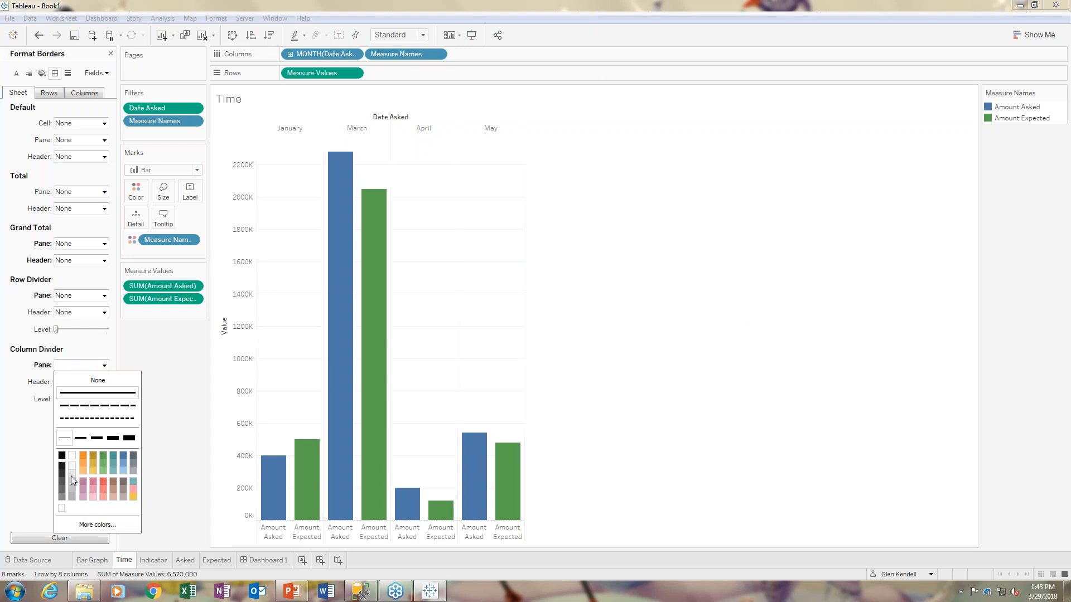
{"action": "left_click", "coordinate": [73, 480]}
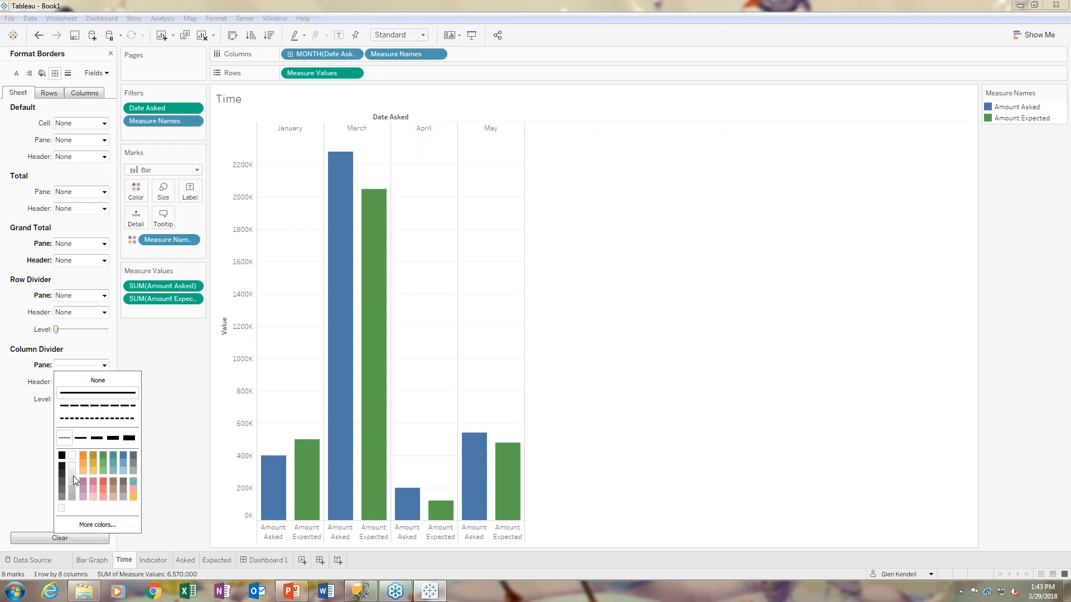
{"action": "left_click", "coordinate": [699, 354]}
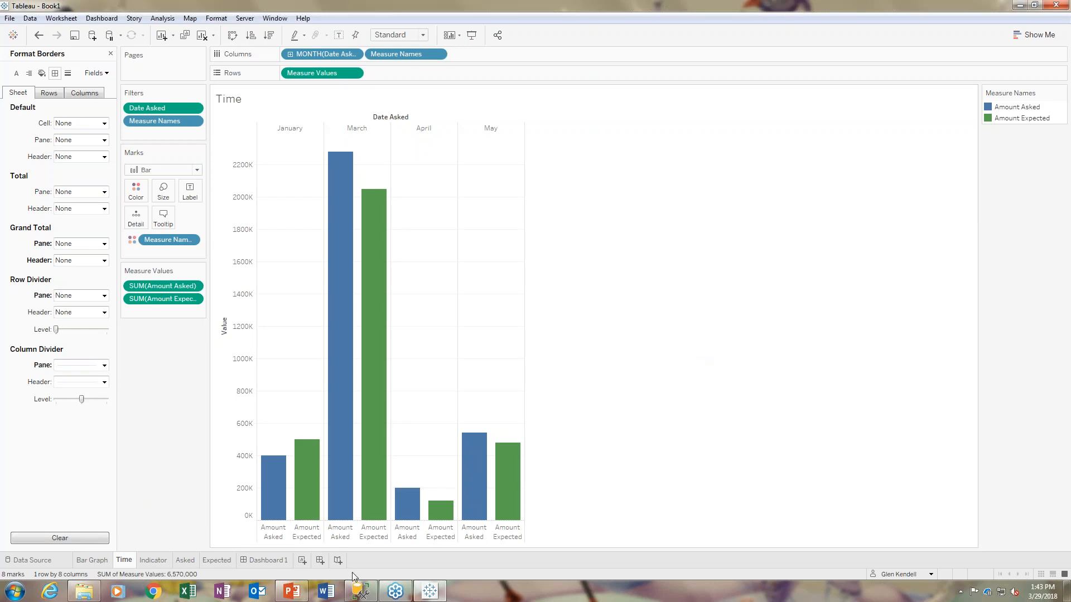
- Hide the Amount Asked and Amount Expected headers below the bars and the Date Asked field label above the months
{"action": "right_click", "coordinate": [374, 534]}
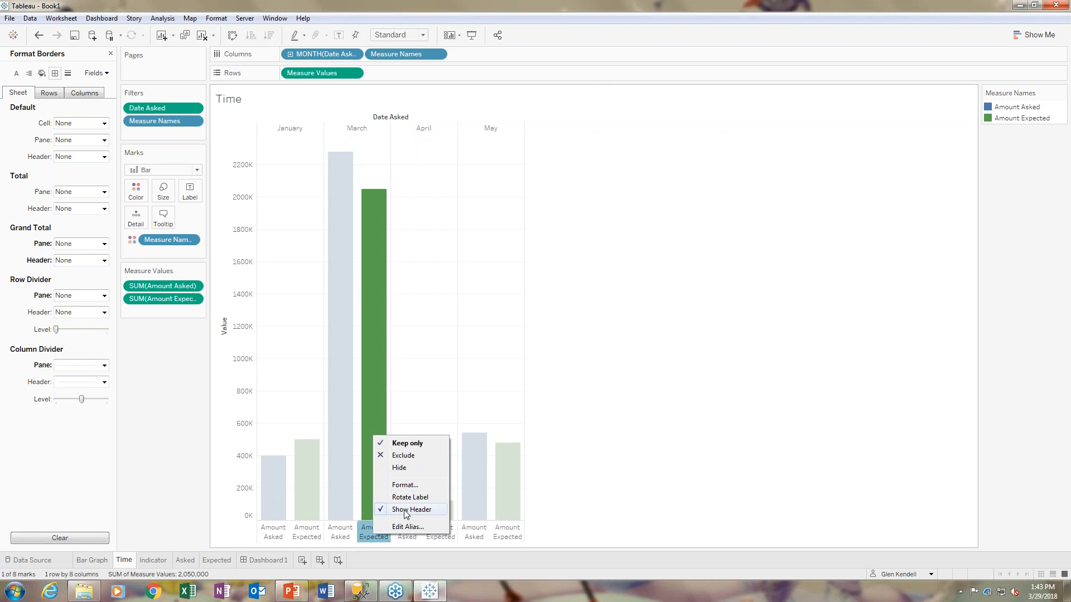
{"action": "left_click", "coordinate": [404, 511]}
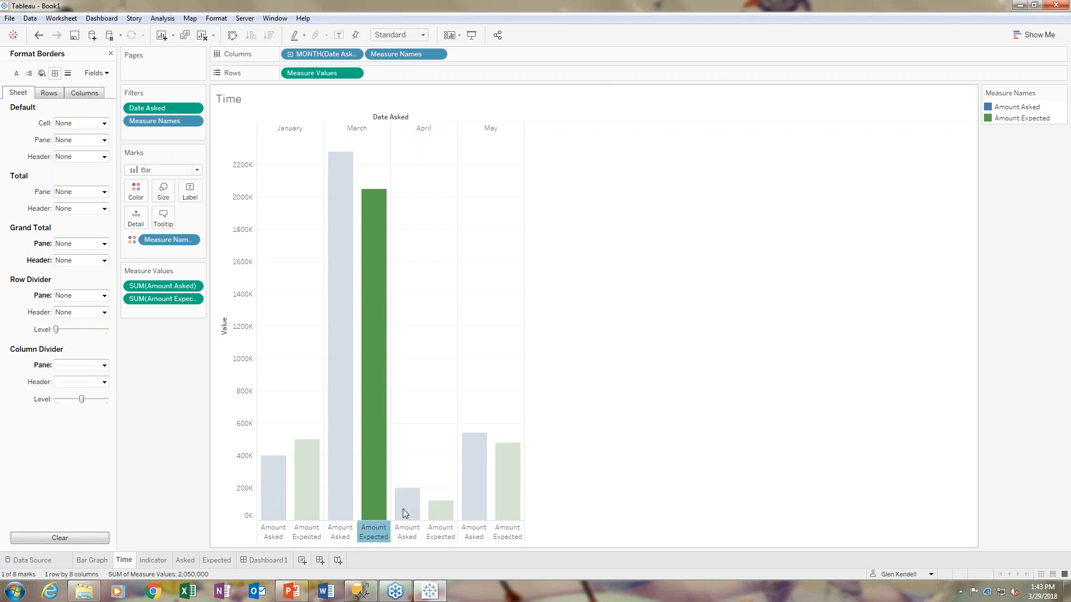
{"action": "left_click", "coordinate": [652, 386]}
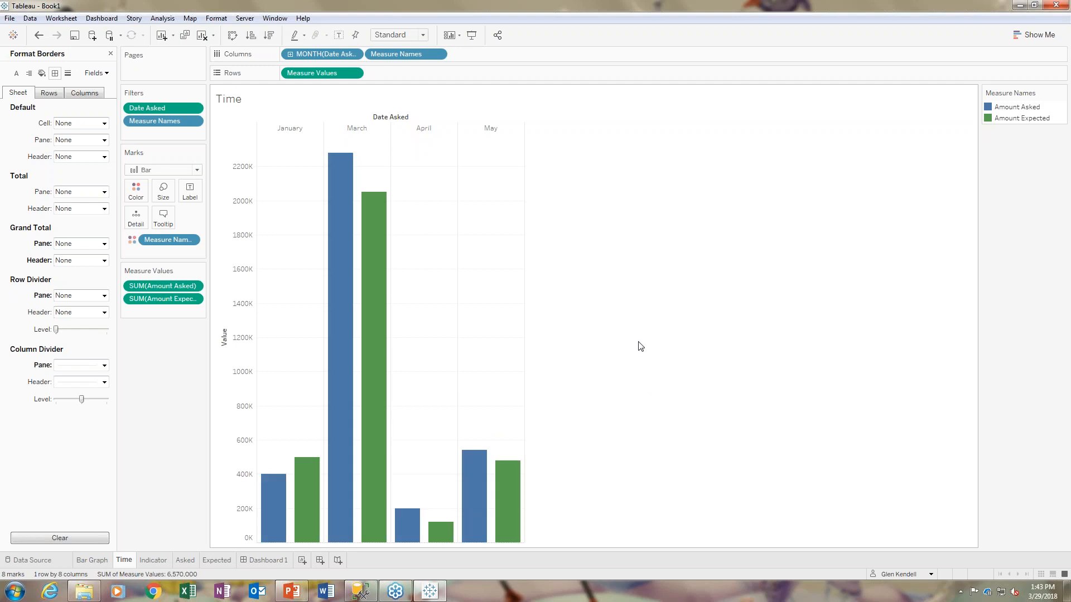
{"action": "right_click", "coordinate": [398, 116]}
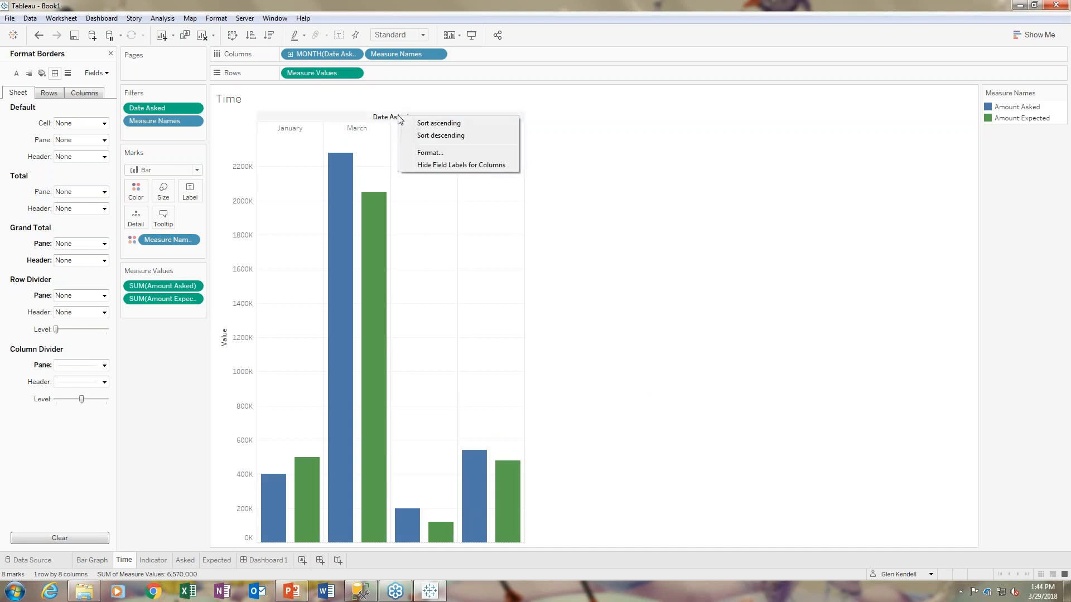
{"action": "left_click", "coordinate": [463, 164]}
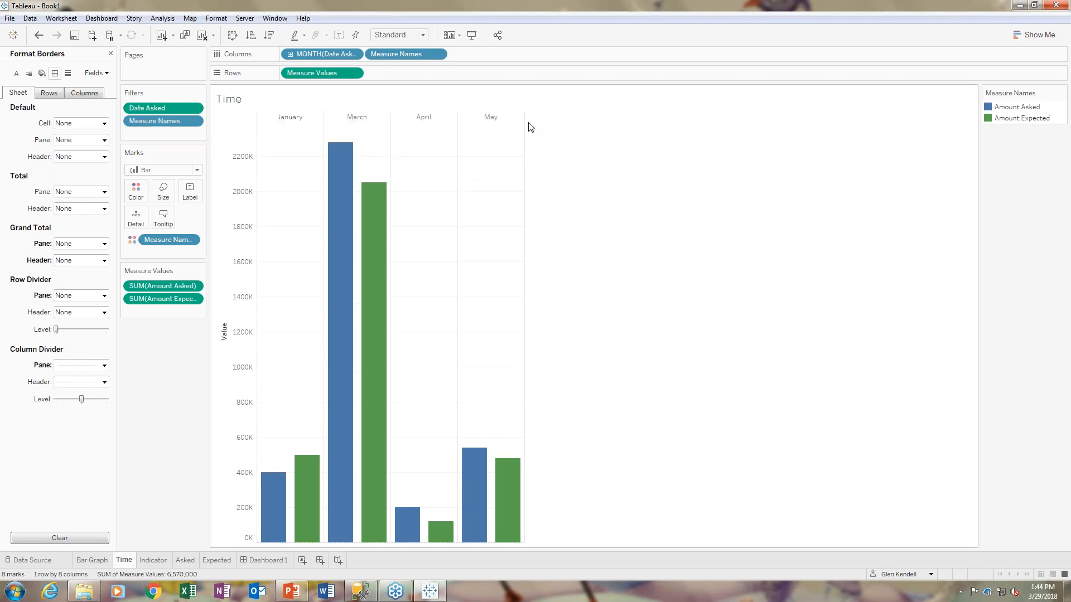
{"action": "right_click", "coordinate": [230, 98]}
{"action": "left_click", "coordinate": [618, 166]}
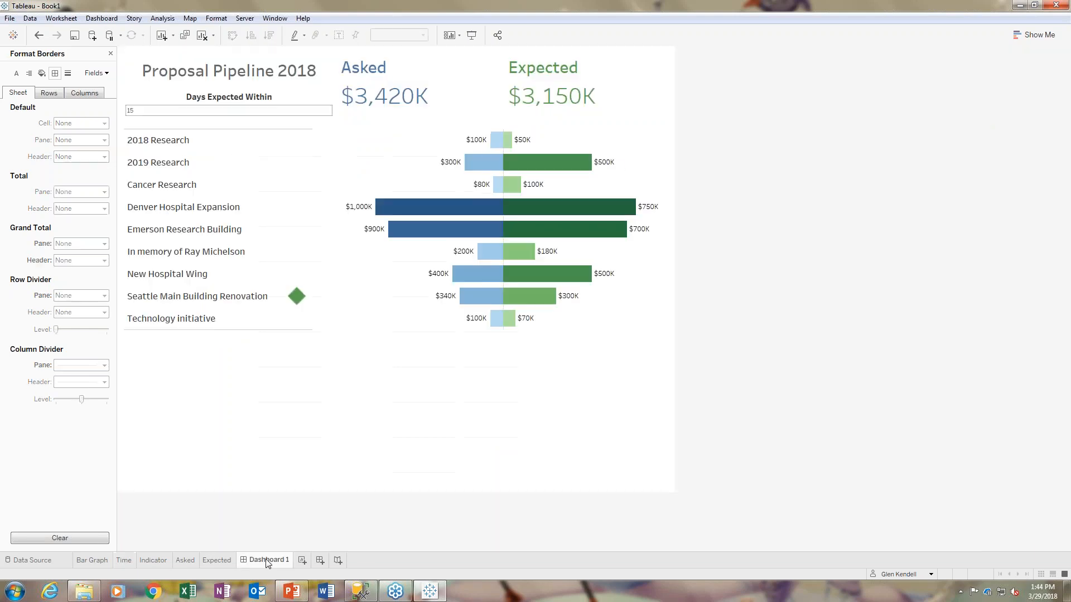
- Place the Time sheet across the full width beneath the existing content of Dashboard 1
{"action": "left_click", "coordinate": [267, 560]}
{"action": "left_click", "coordinate": [110, 53]}
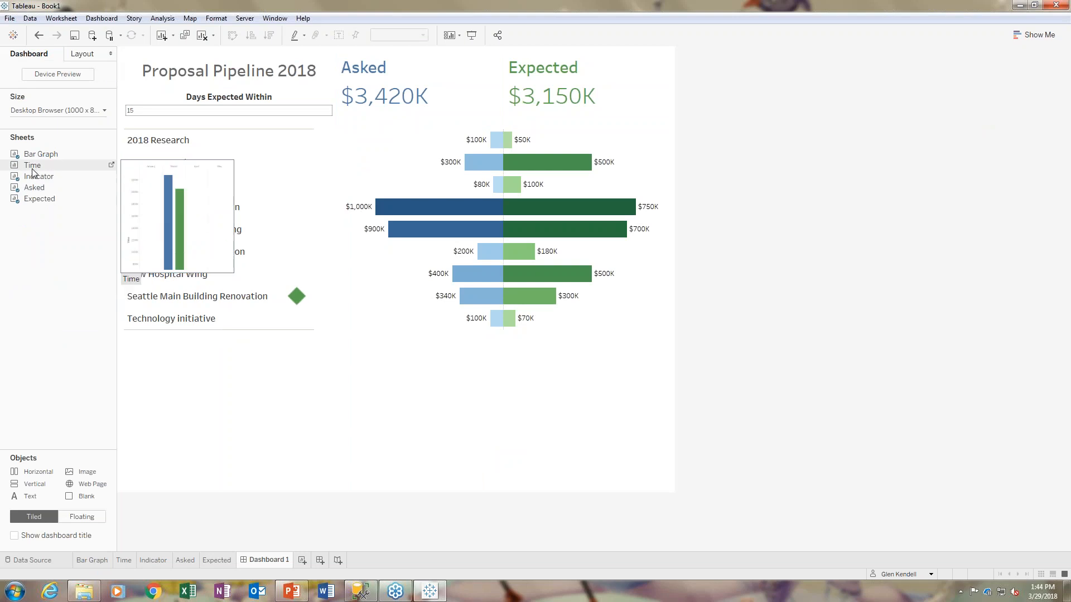
{"action": "mouse_move", "coordinate": [32, 166]}
{"action": "left_mouse_down"}
{"action": "mouse_move", "coordinate": [236, 385]}
{"action": "mouse_move", "coordinate": [407, 473]}
{"action": "mouse_move", "coordinate": [349, 486]}
{"action": "left_mouse_up"}
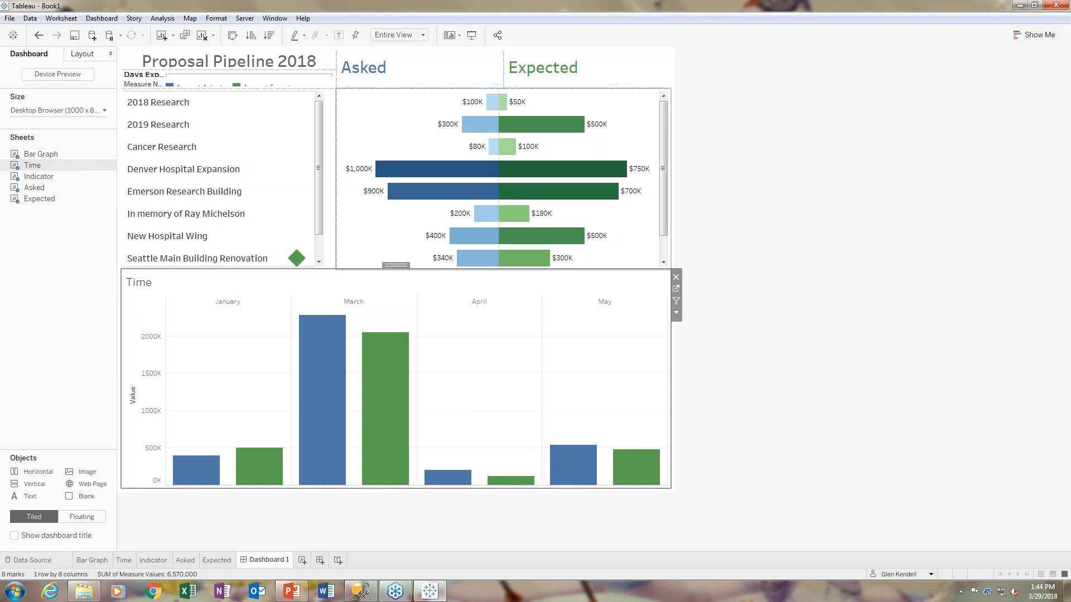
- Reduce the height of the Time chart on the dashboard and hide its title
{"action": "left_click_drag", "start_coordinate": [346, 283], "coordinate": [354, 322]}
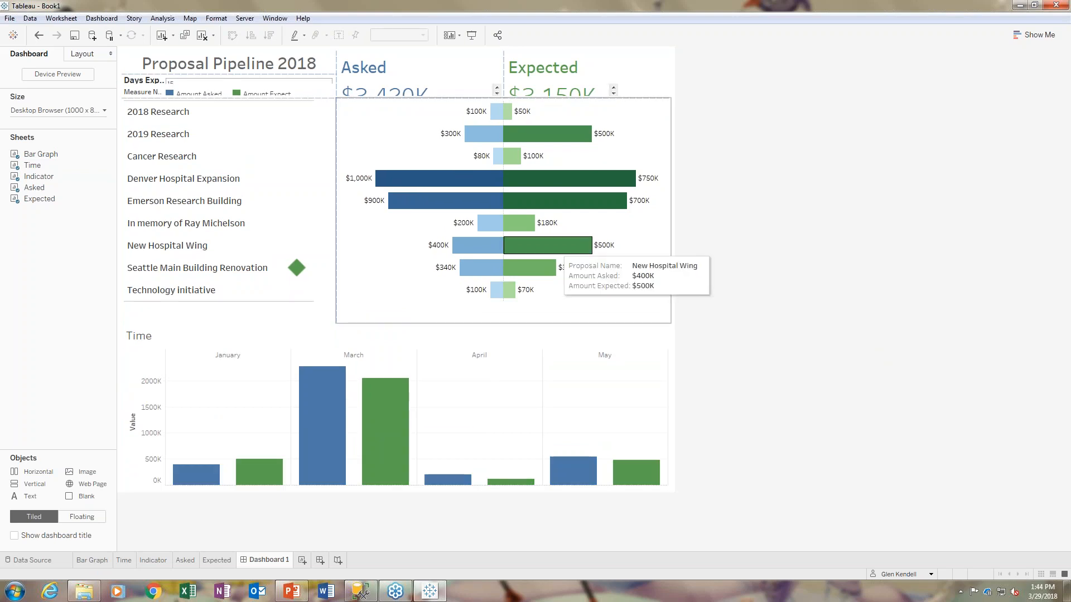
{"action": "left_click_drag", "start_coordinate": [374, 322], "coordinate": [374, 342]}
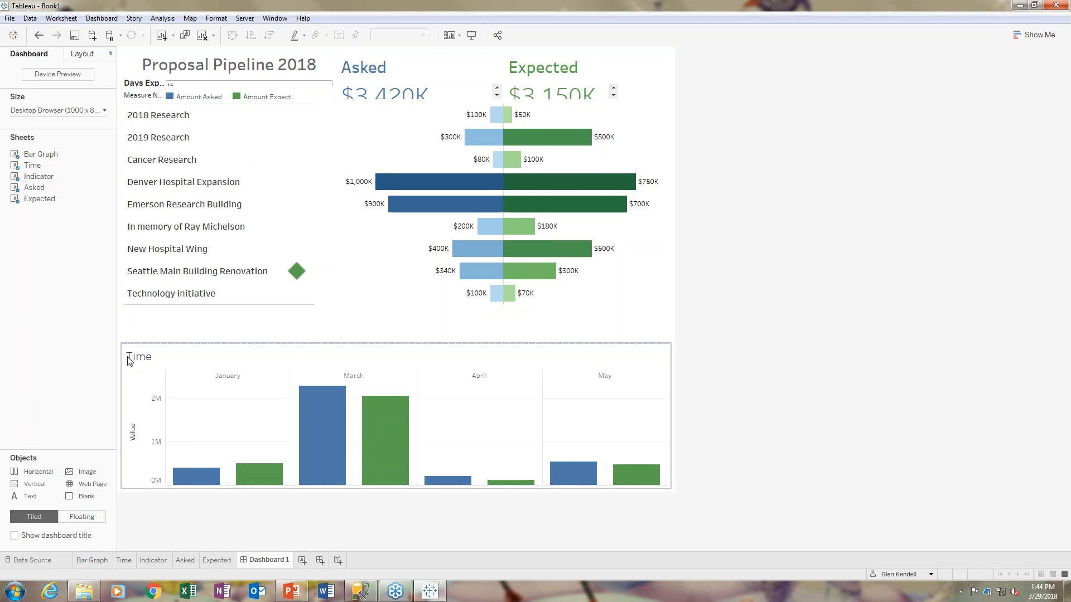
{"action": "right_click", "coordinate": [128, 359]}
{"action": "left_click", "coordinate": [171, 393]}
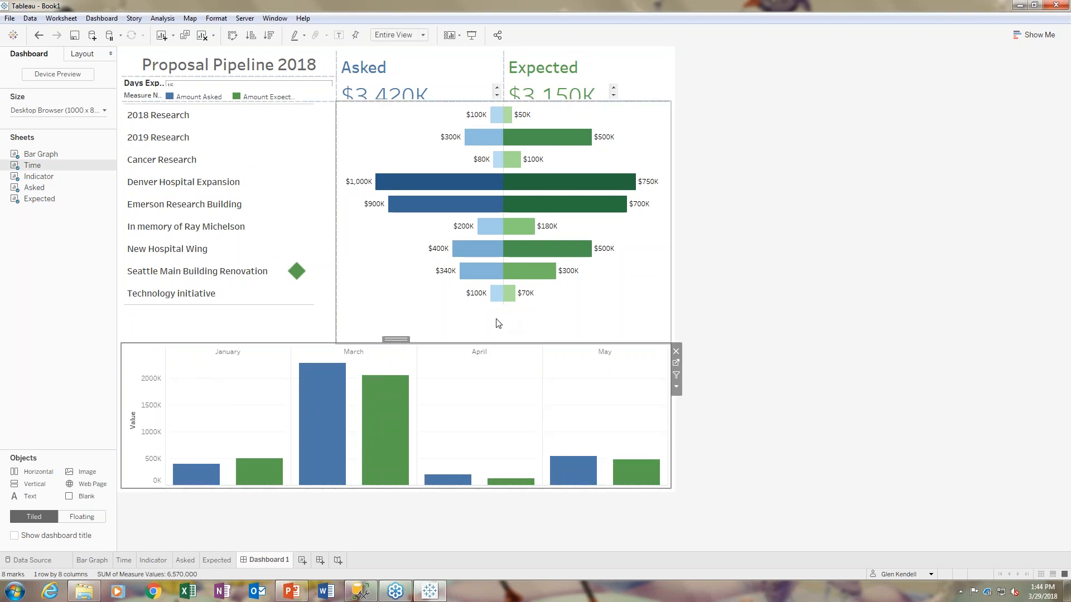
- Remove the Measure Names legend and extend the totals and Days Expected Within areas downward so their contents fit
{"action": "left_click_drag", "start_coordinate": [435, 103], "coordinate": [435, 120]}
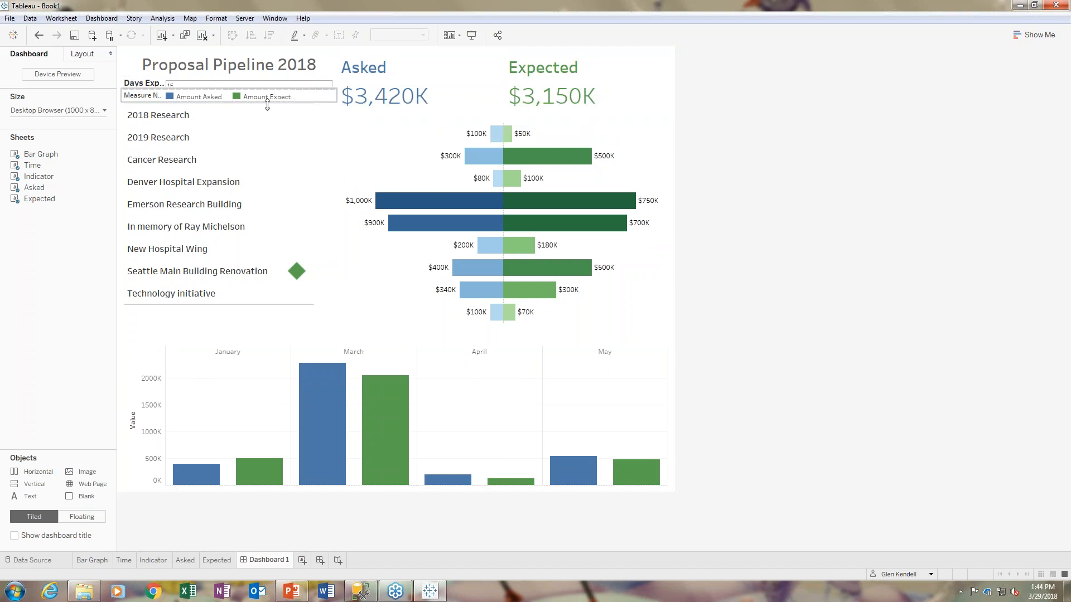
{"action": "left_click", "coordinate": [284, 97]}
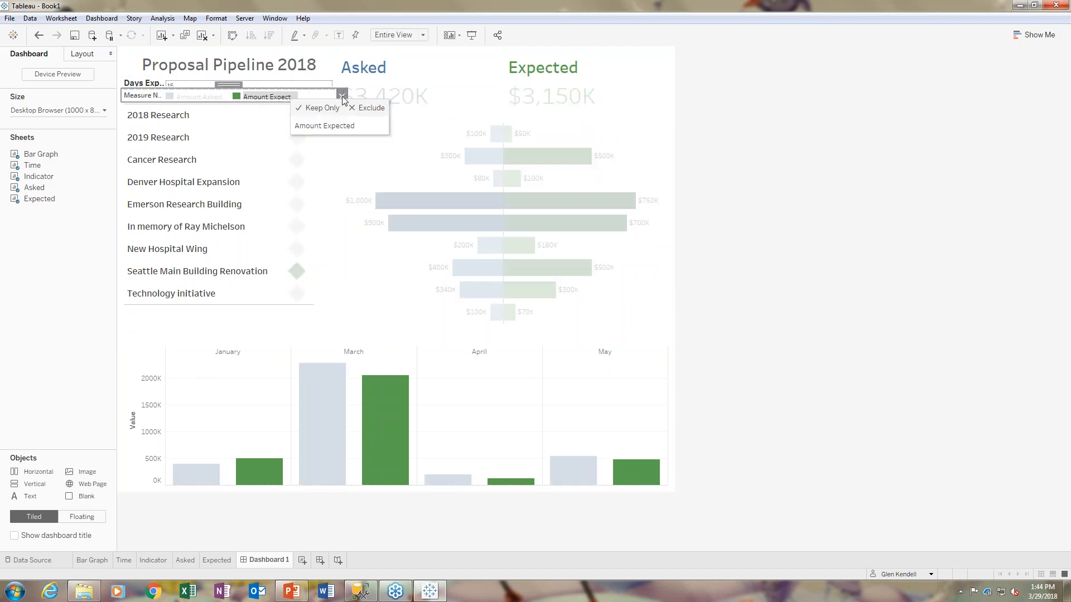
{"action": "left_click", "coordinate": [343, 100]}
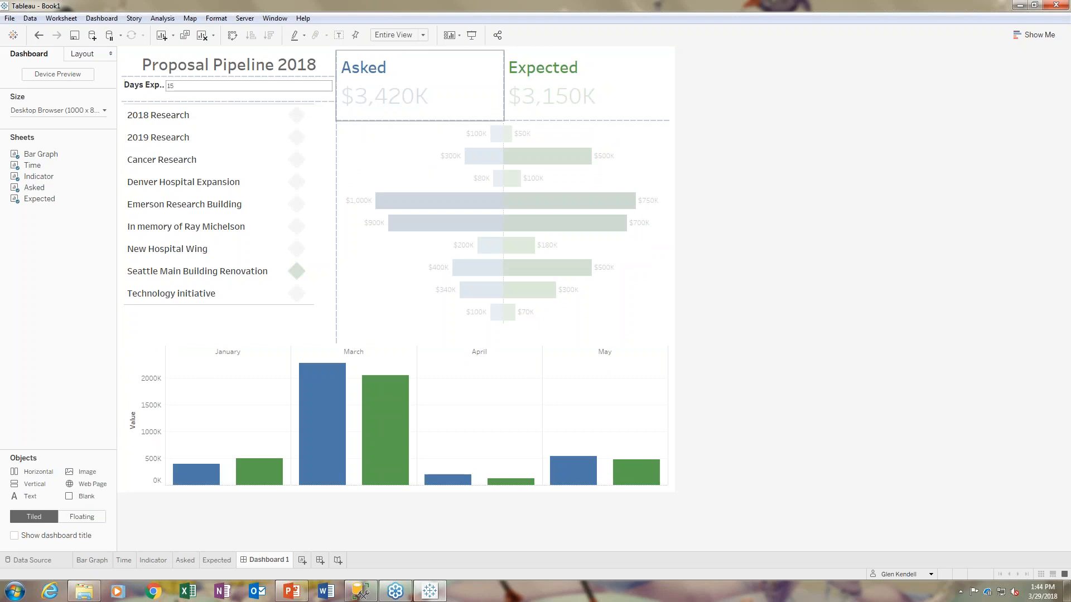
{"action": "left_click_drag", "start_coordinate": [267, 104], "coordinate": [264, 120]}
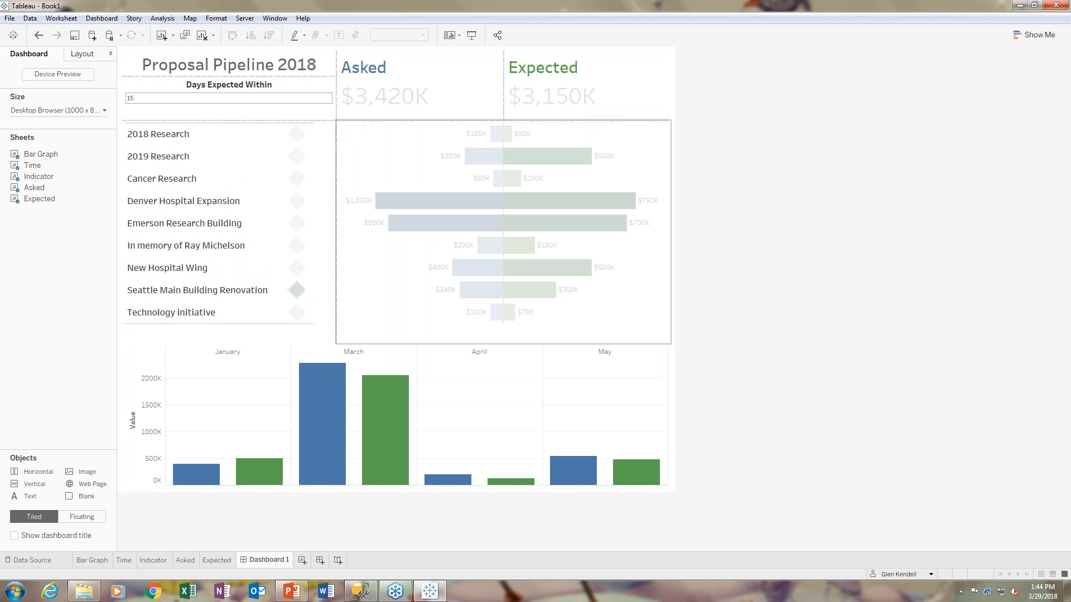
{"action": "left_click", "coordinate": [373, 153]}
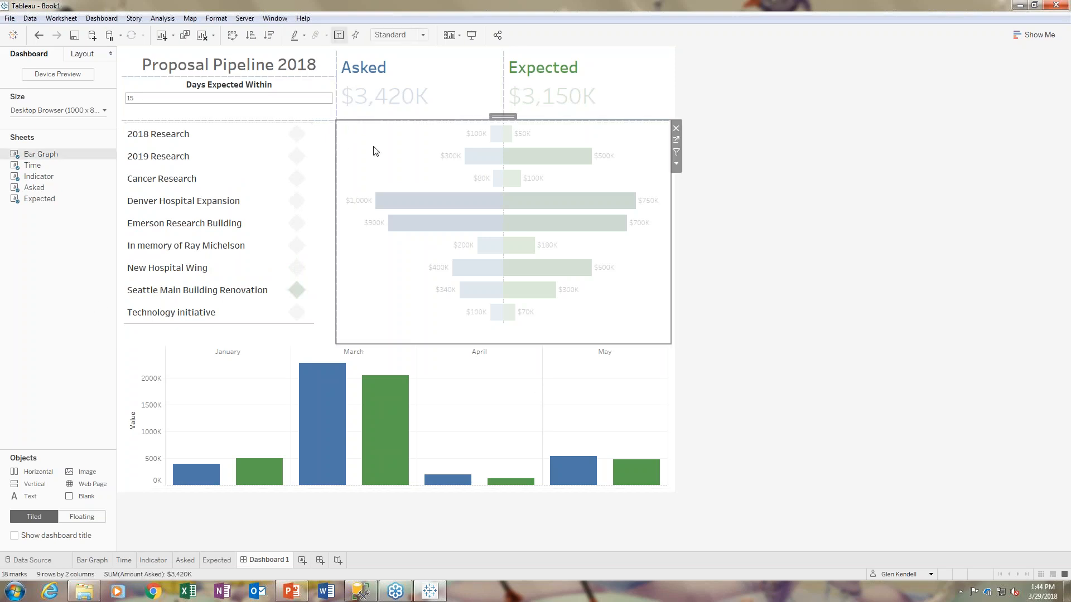
{"action": "left_click", "coordinate": [626, 387]}
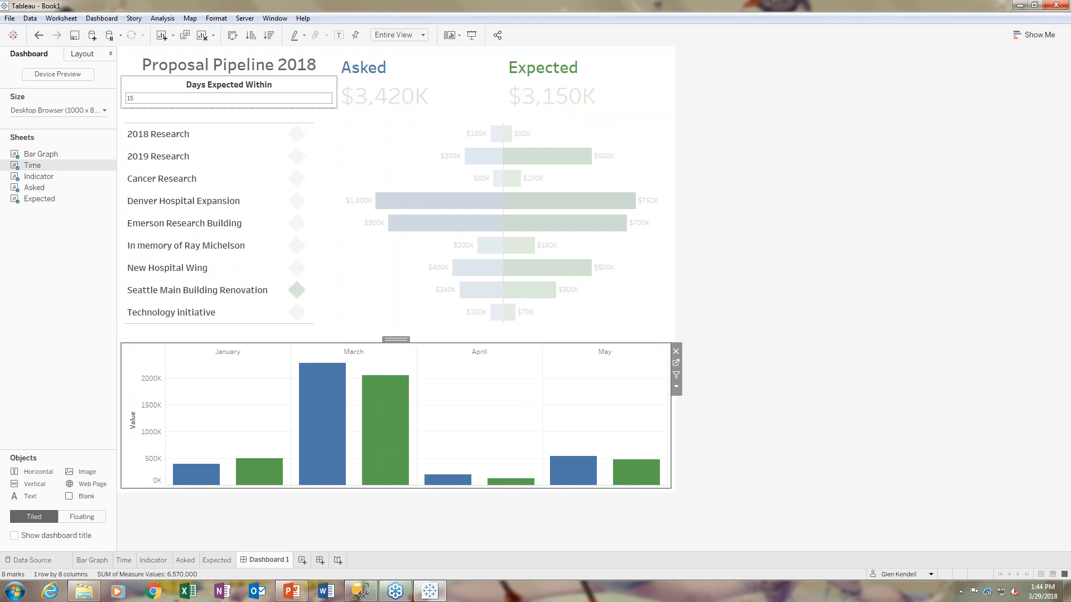
- Set the Days Expected Within parameter to 60
{"action": "left_click", "coordinate": [208, 99]}
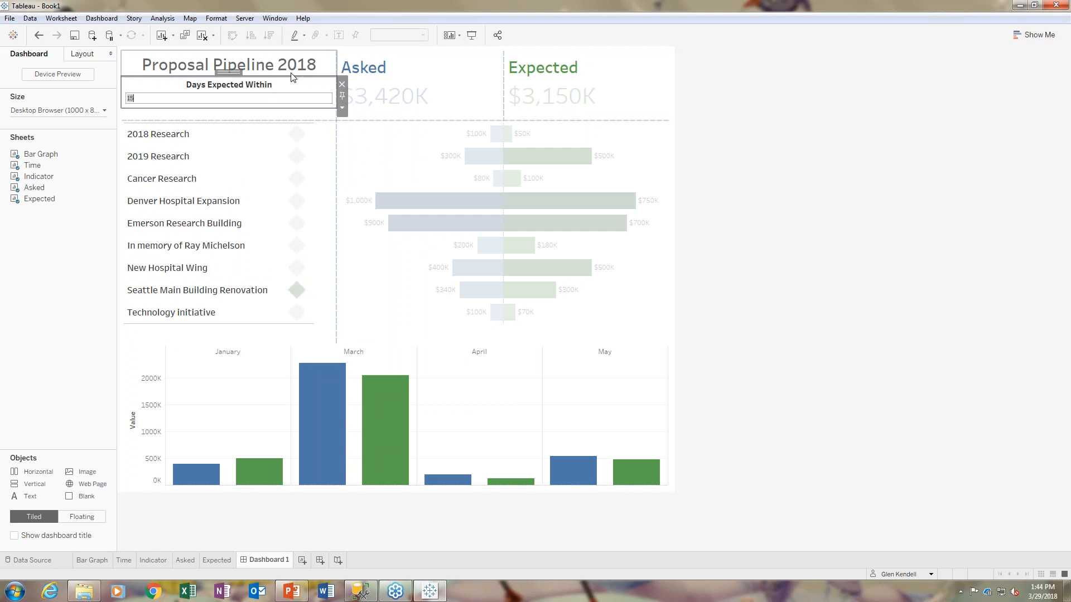
{"action": "left_click", "coordinate": [320, 66]}
{"action": "left_click", "coordinate": [142, 100]}
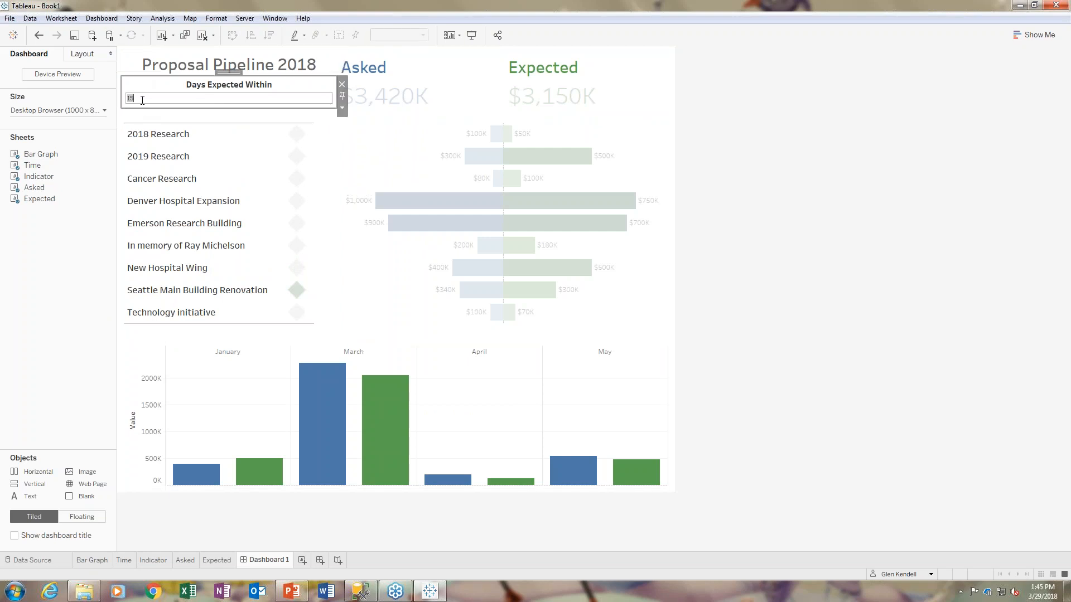
{"action": "type", "text": "60"}
{"action": "left_click", "coordinate": [275, 115]}
{"action": "left_click", "coordinate": [827, 196]}
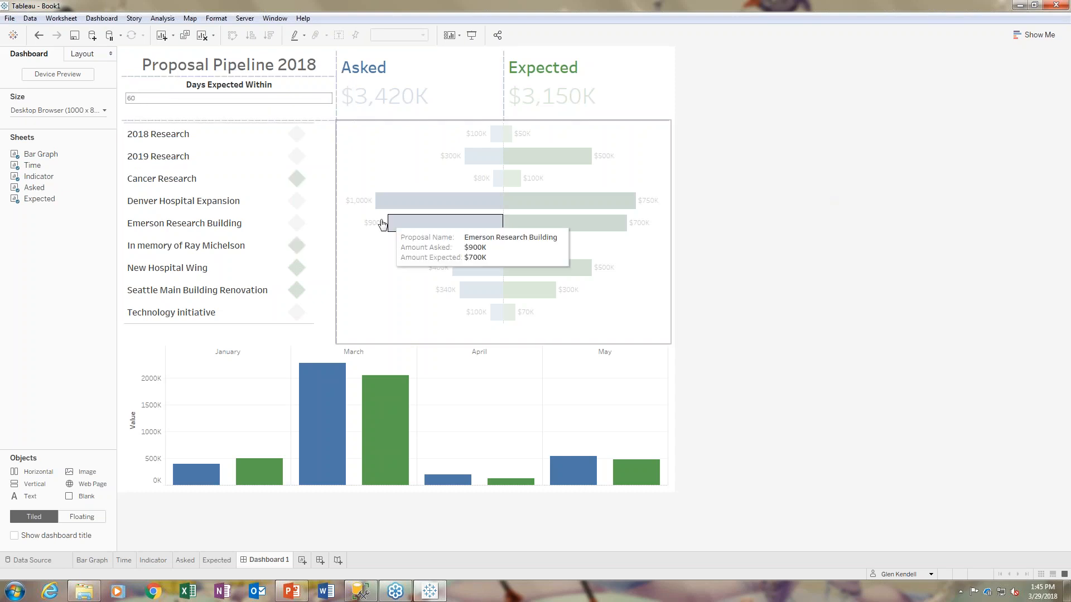
- Try keeping only 2019 Research and only Emerson Research Building in the proposal list, undoing each filter
{"action": "left_click", "coordinate": [273, 154]}
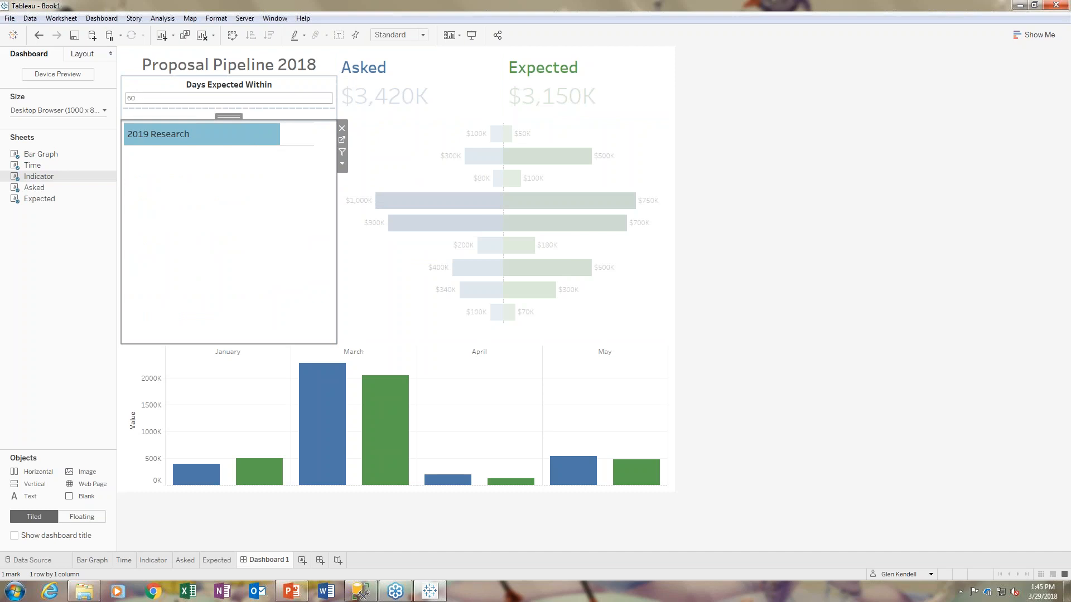
{"action": "left_click", "coordinate": [39, 34]}
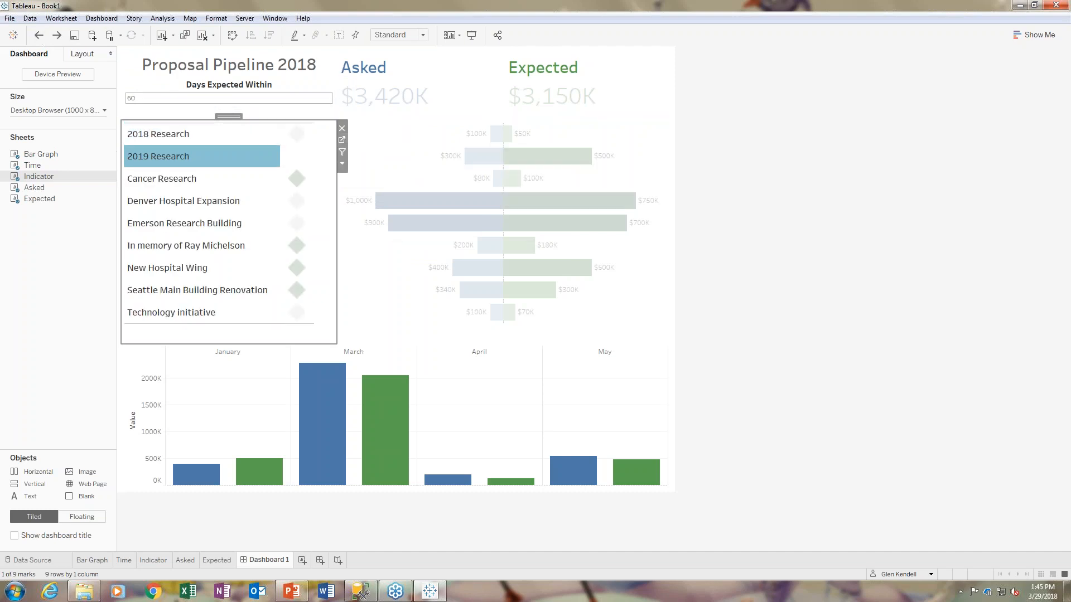
{"action": "left_click", "coordinate": [489, 415]}
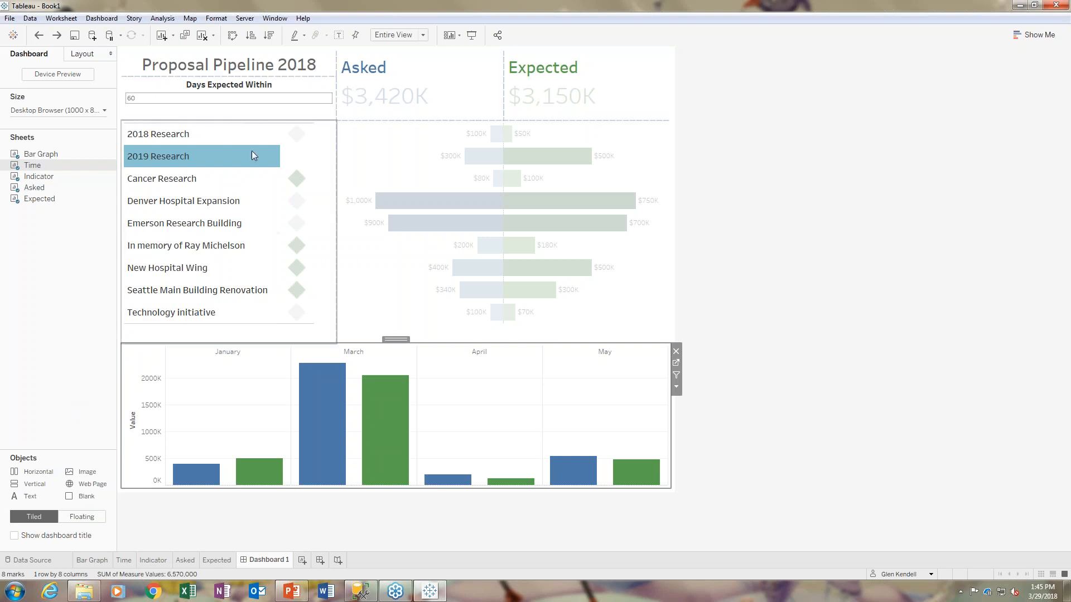
{"action": "left_click", "coordinate": [255, 137]}
{"action": "left_click", "coordinate": [255, 137]}
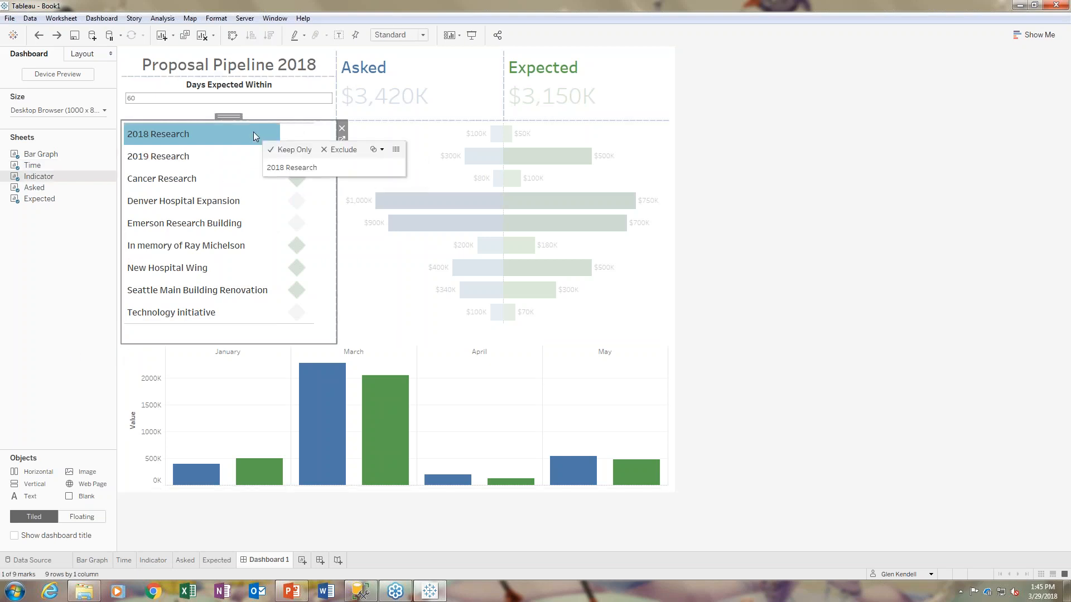
{"action": "left_click", "coordinate": [273, 223]}
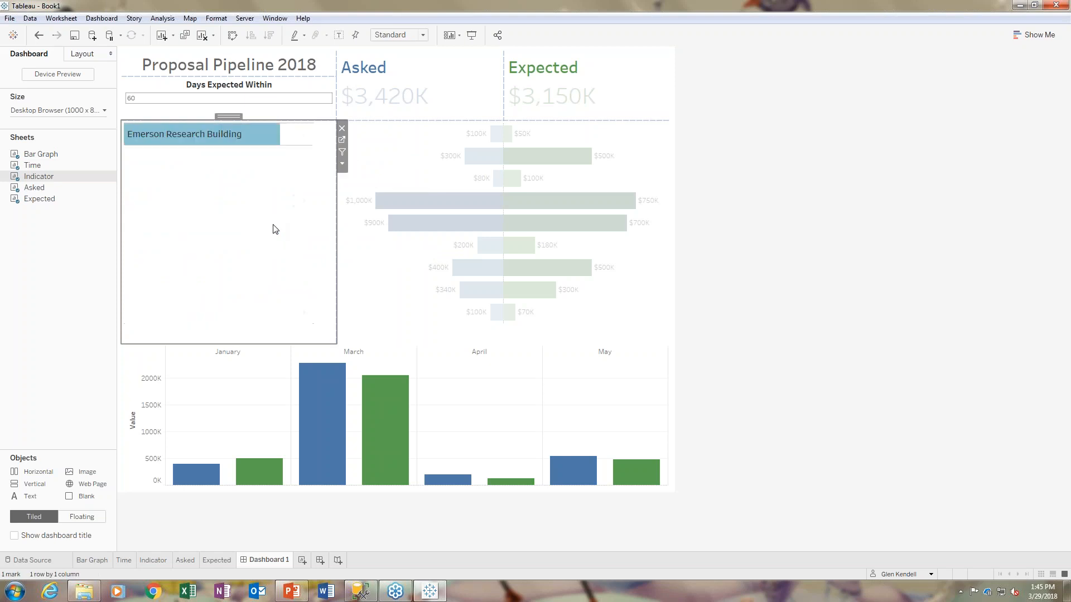
{"action": "left_click", "coordinate": [39, 34]}
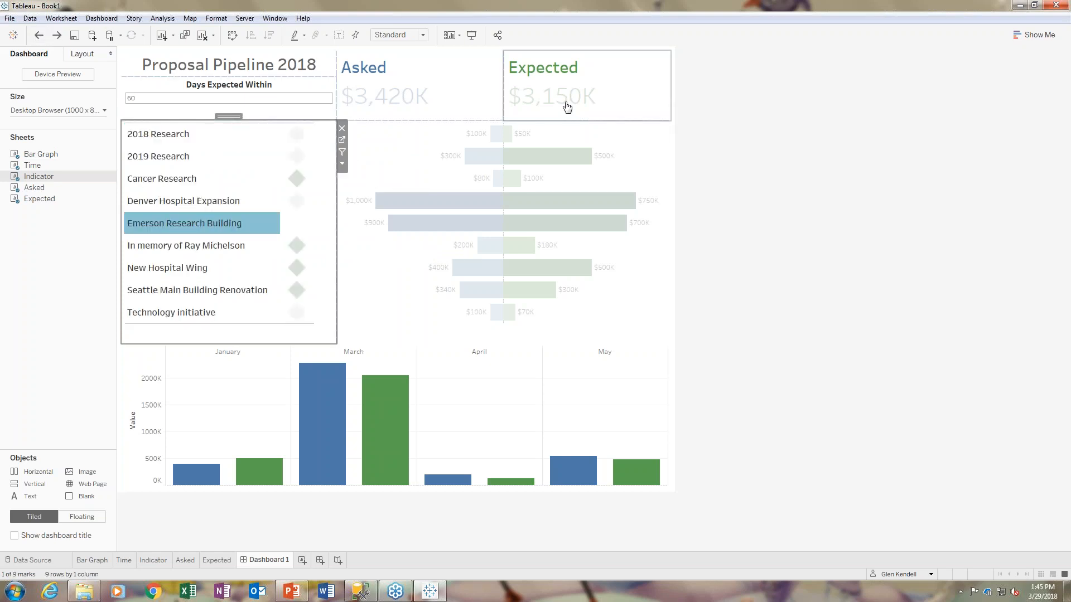
{"action": "left_click", "coordinate": [774, 78]}
{"action": "left_click", "coordinate": [611, 77]}
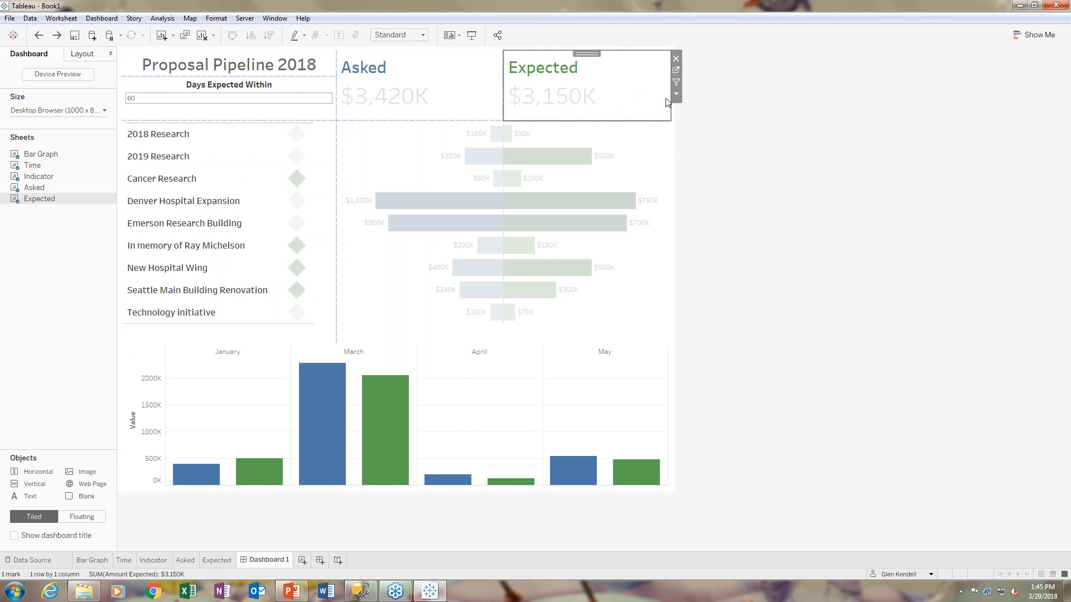
{"action": "left_click", "coordinate": [725, 364]}
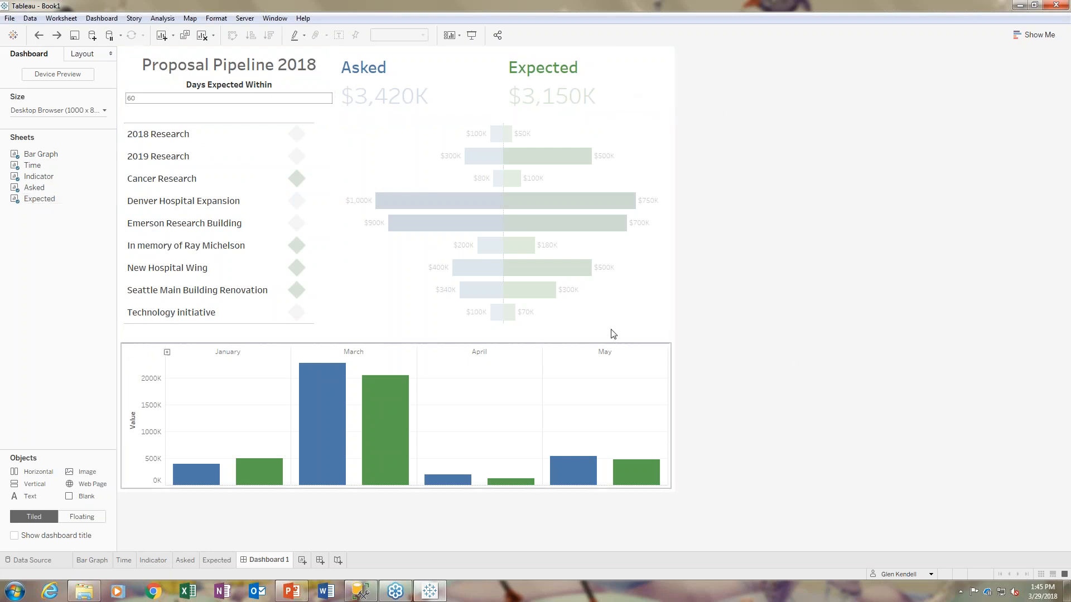
- Select all marks in the asked-versus-expected bar graph to restore the full colour of its dimmed bars
{"action": "left_click", "coordinate": [617, 322]}
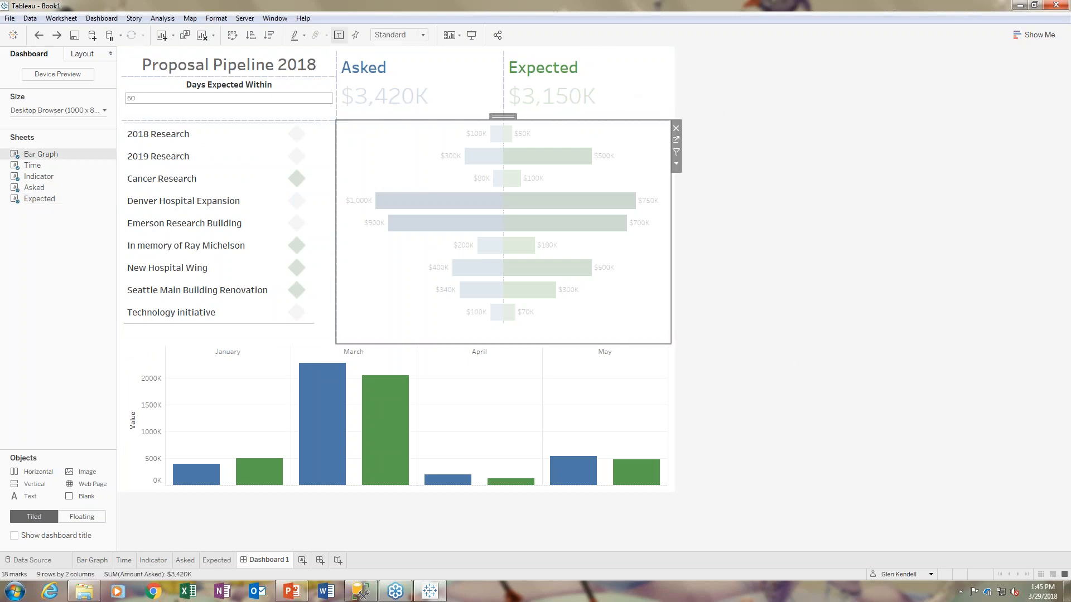
{"action": "right_click", "coordinate": [622, 318]}
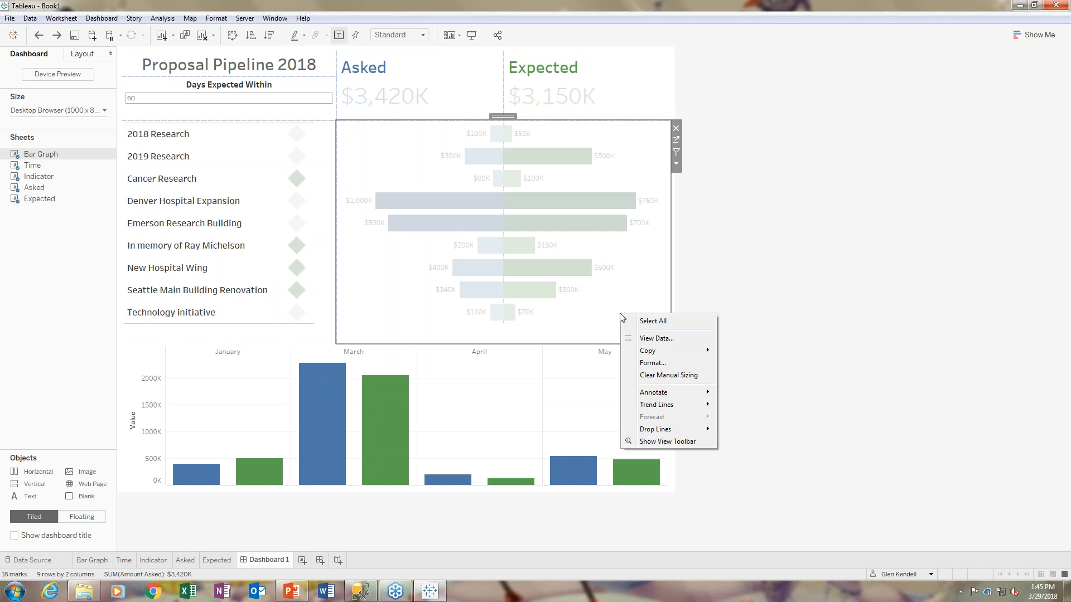
{"action": "left_click", "coordinate": [653, 321]}
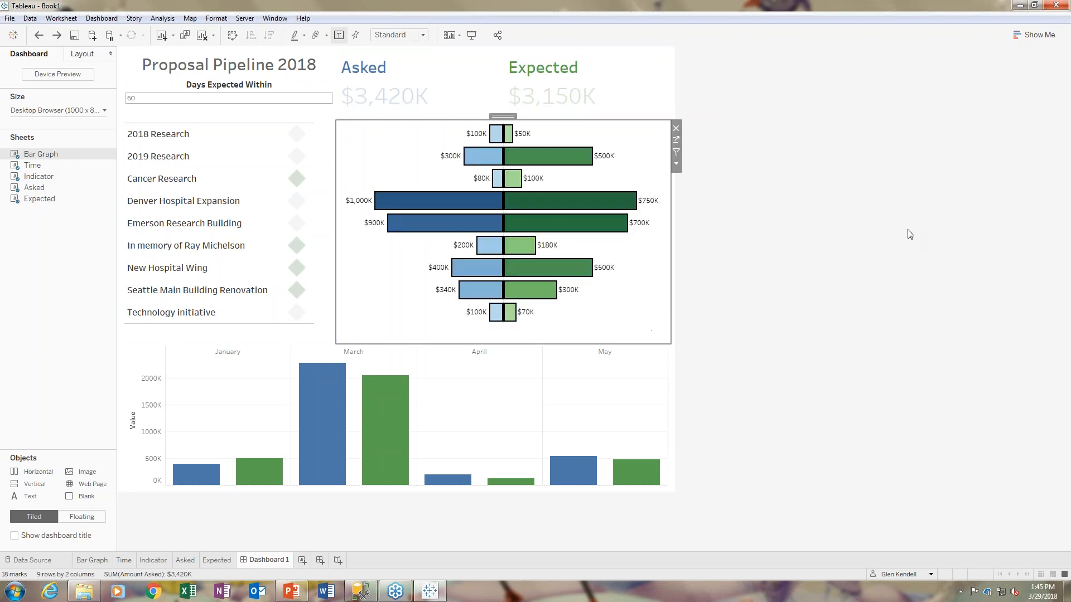
{"action": "left_click", "coordinate": [908, 230]}
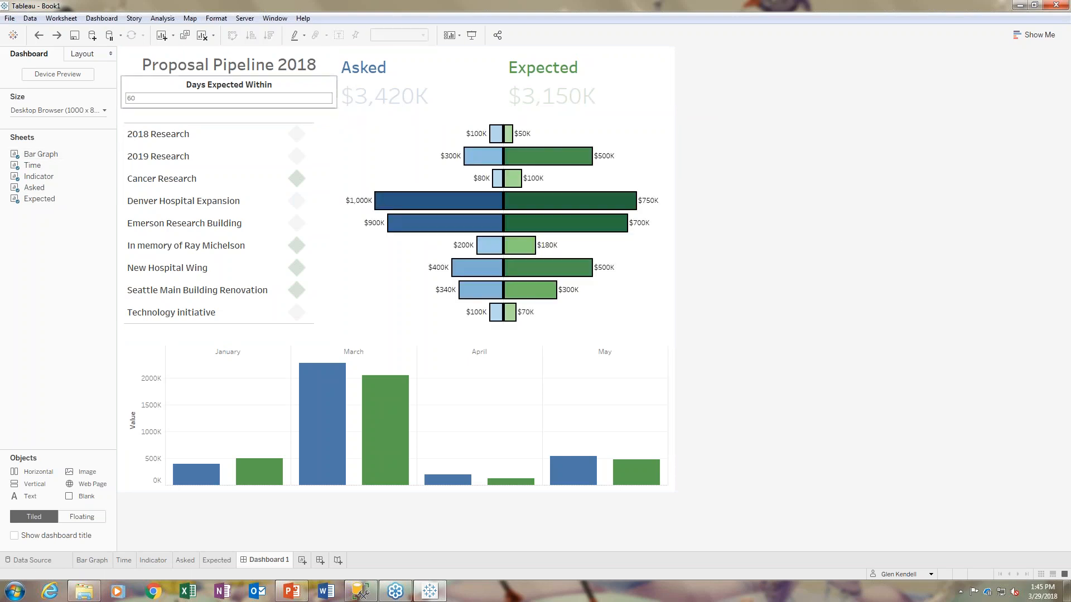
- Clear the dimming of the proposal indicators by selecting the 2019 Research row, the Expected total and the Asked total in turn
{"action": "left_click", "coordinate": [241, 161]}
{"action": "right_click", "coordinate": [239, 159]}
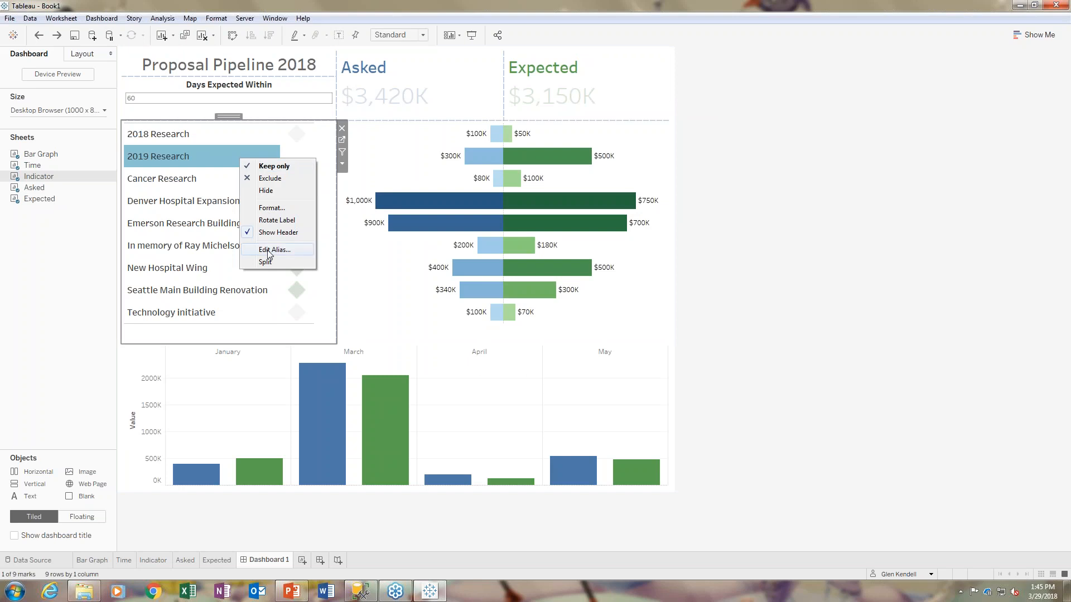
{"action": "left_click", "coordinate": [736, 233]}
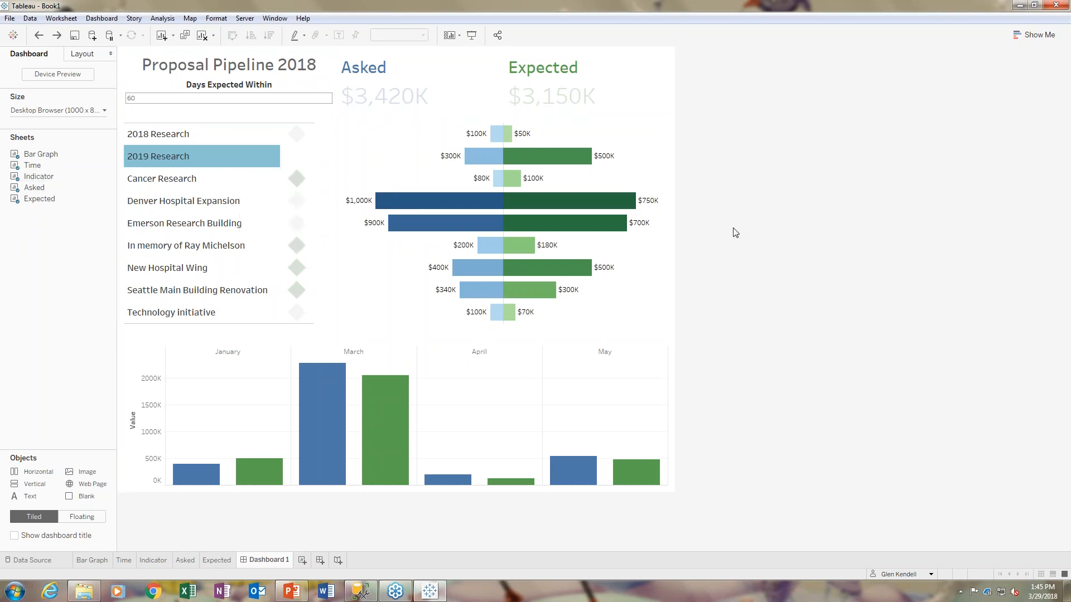
{"action": "left_click", "coordinate": [605, 91]}
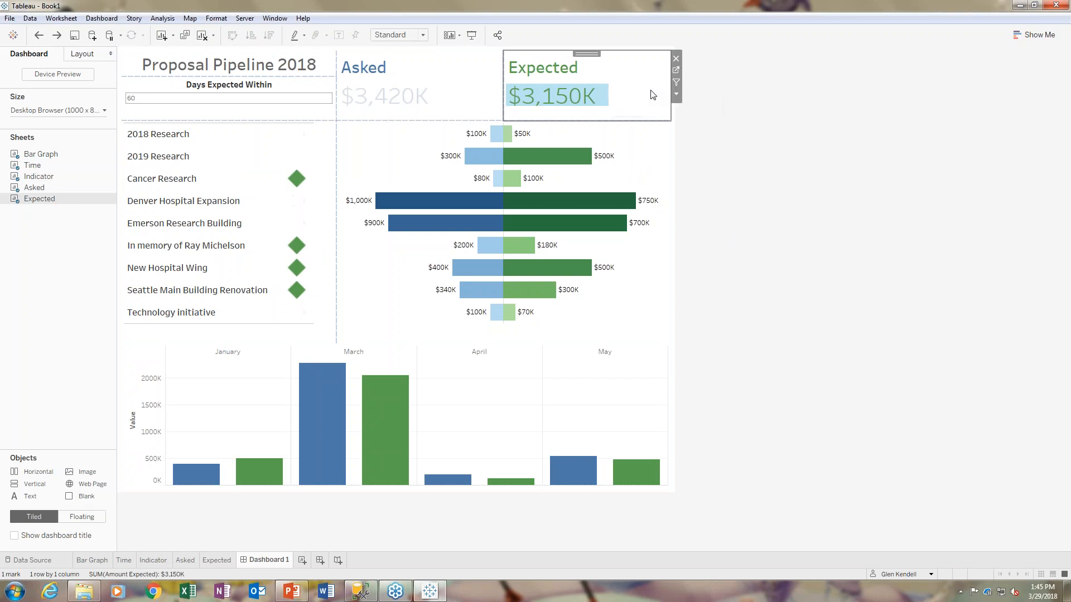
{"action": "left_click", "coordinate": [471, 101]}
{"action": "left_click", "coordinate": [796, 138]}
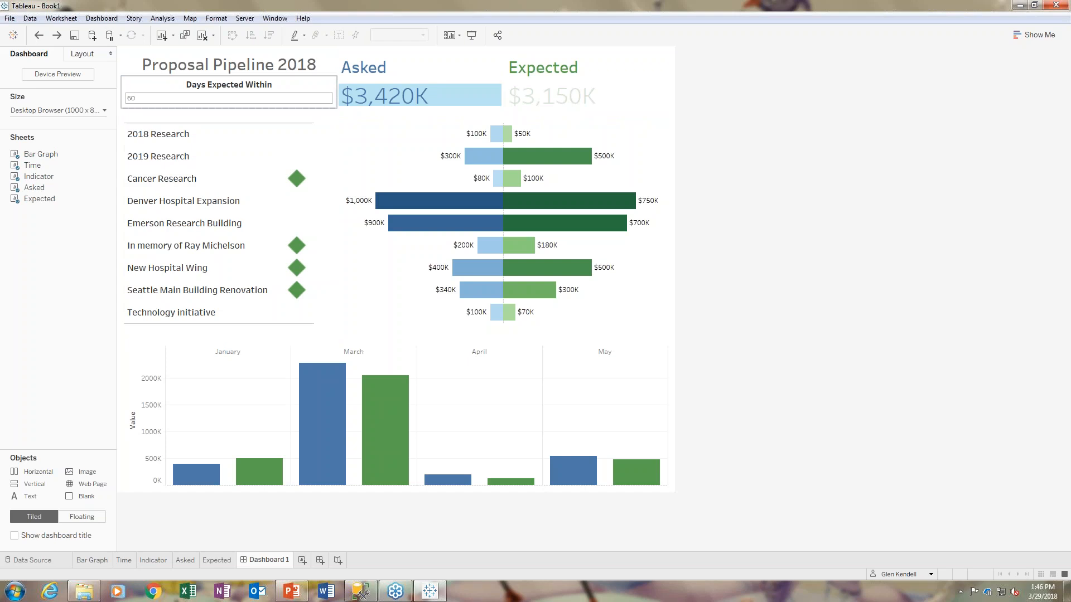
- Try a Days Expected Within value of 15 to test the proposal indicators
{"action": "left_click", "coordinate": [151, 98]}
{"action": "type", "text": "15"}
{"action": "key", "text": "Return"}
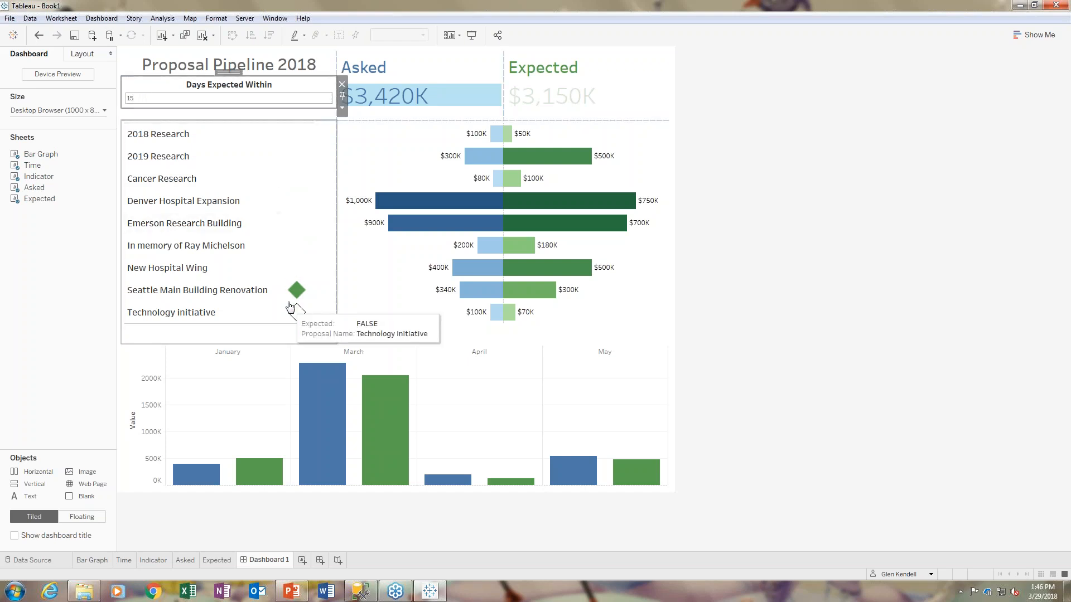
- Set the Days Expected Within parameter to 30 and check the indicator beside Cancer Research
{"action": "left_click", "coordinate": [143, 99]}
{"action": "type", "text": "30"}
{"action": "key", "text": "Return"}
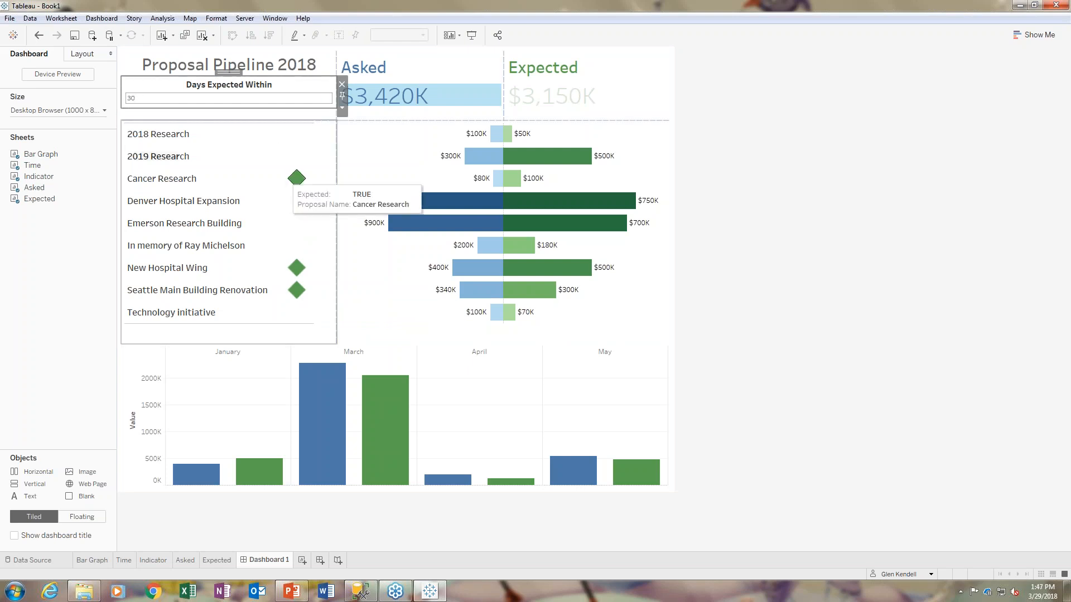
{"action": "mouse_move", "coordinate": [287, 176]}
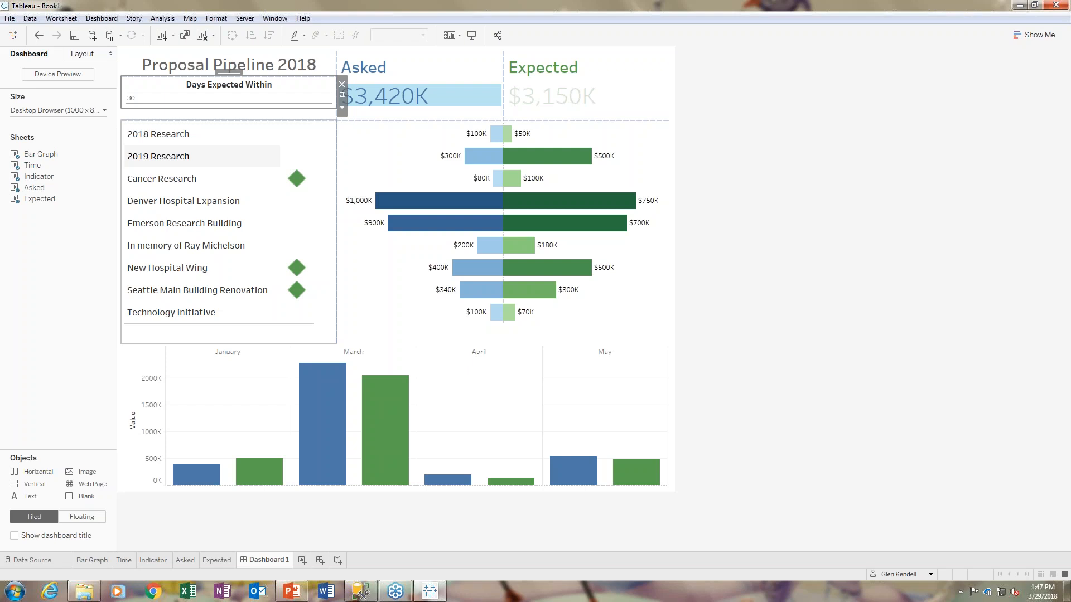
{"action": "left_click", "coordinate": [864, 216]}
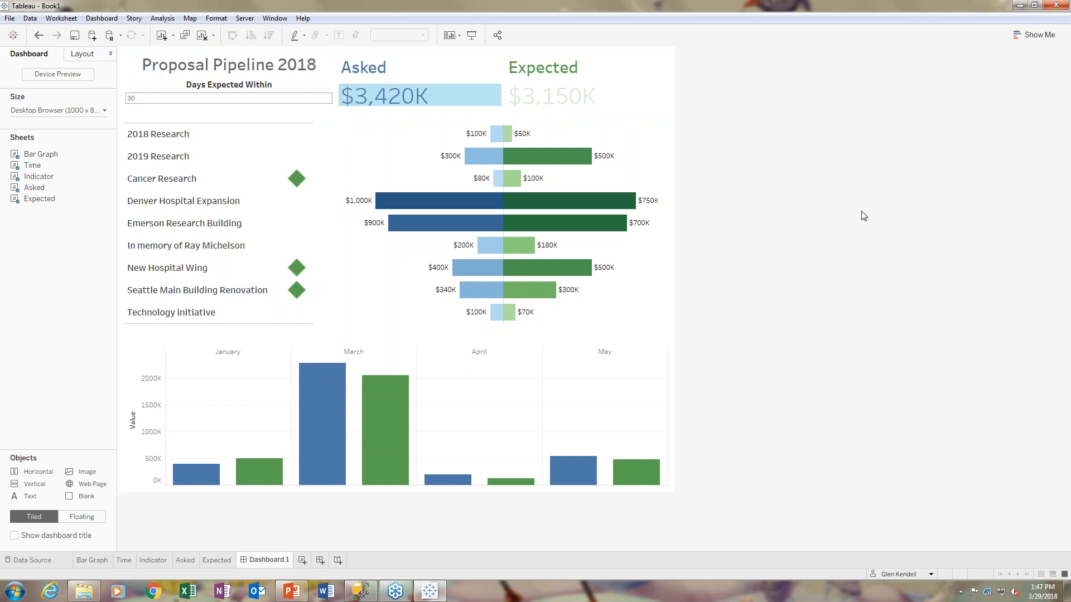